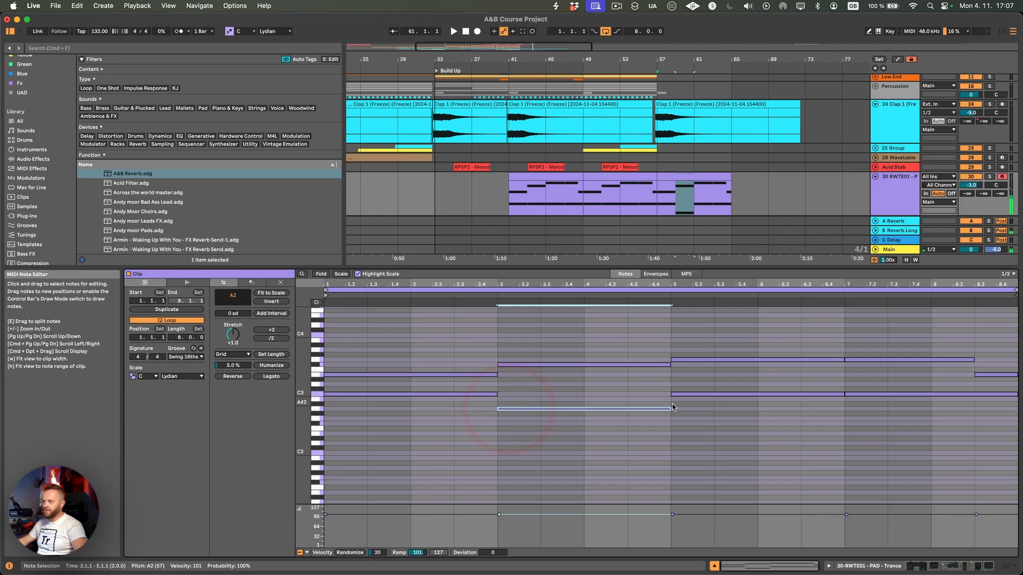
- During playback, move the pad clip's lower C3 note at bar 5 up to E3 and the one at bar 7 up to D3
key(space)
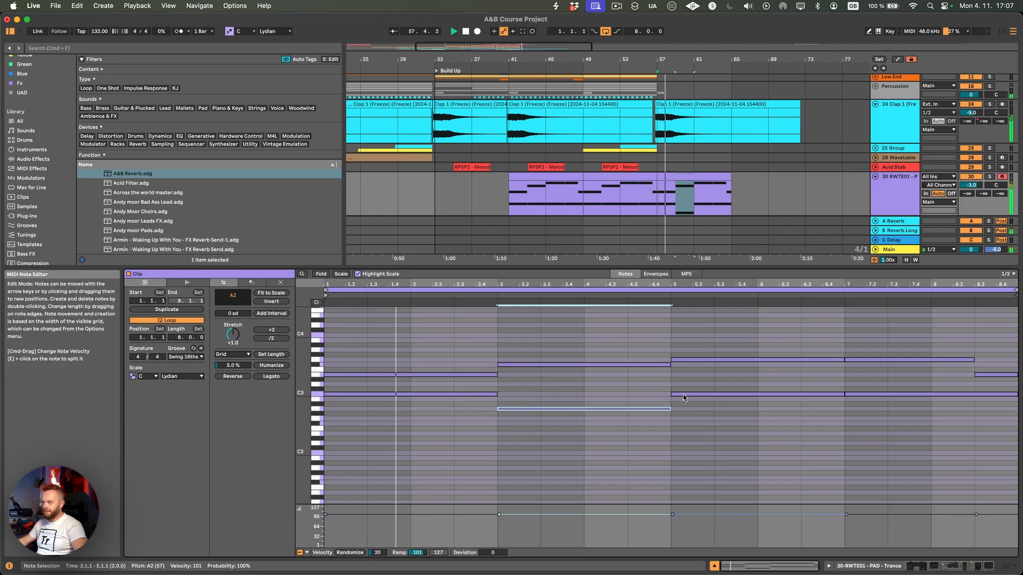
drag(679, 395, 686, 376)
drag(853, 398, 845, 391)
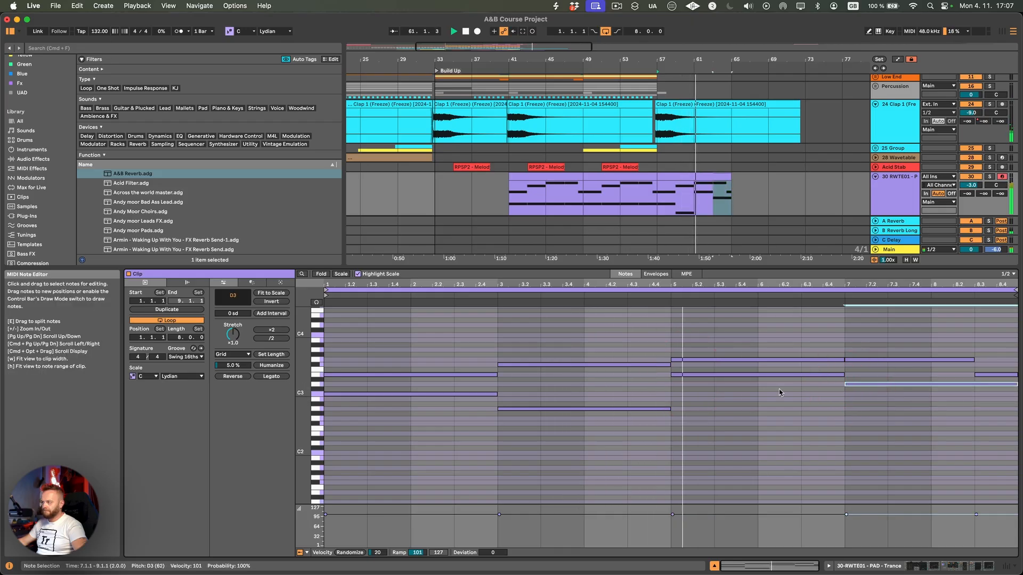
- Transpose the pad clip's four lower notes, one per chord, down one octave
drag(502, 388, 473, 435)
drag(838, 368, 855, 416)
key(shift+Down)
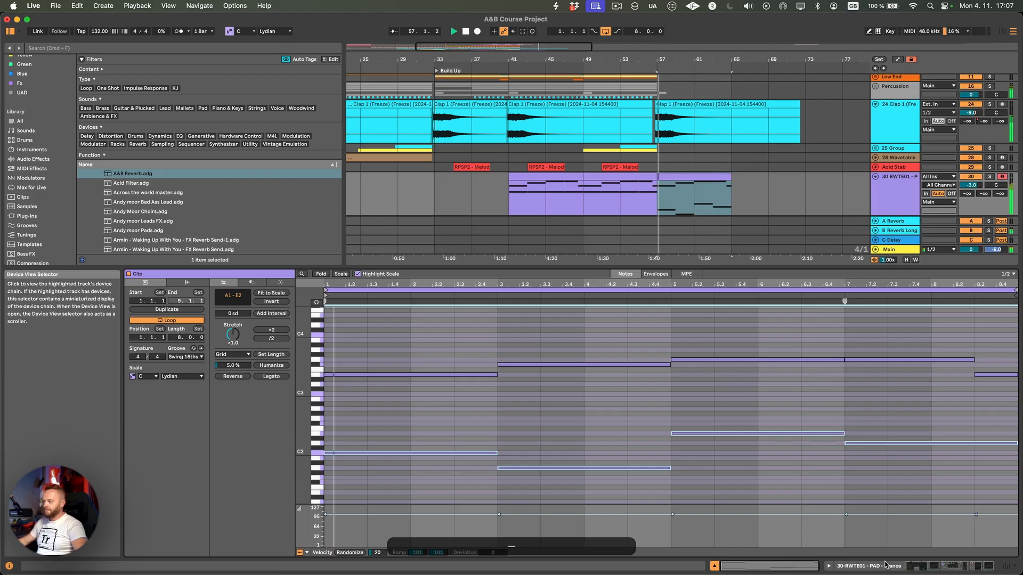
- Automate band 1 frequency of the EQ Eight before the A&B Reverb rack to drop to 10 Hz at bar 57
key(shift+Tab)
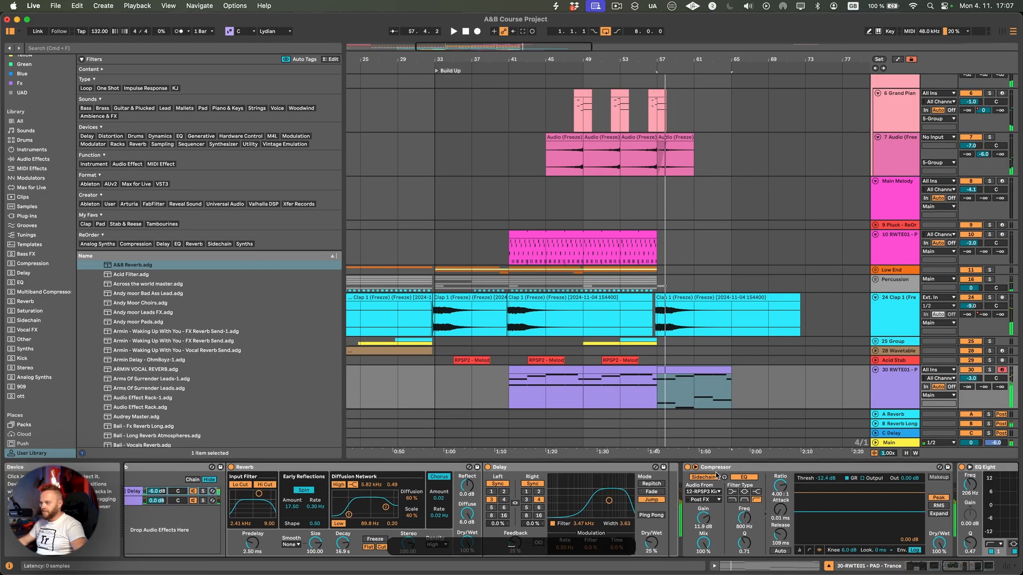
scroll(336, 524, left, 10)
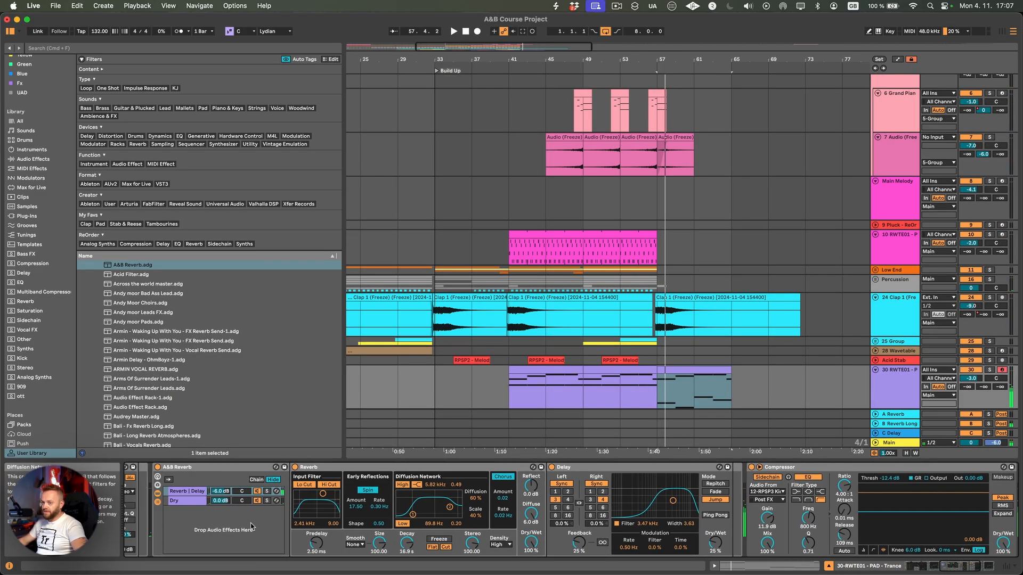
scroll(329, 521, left, 4)
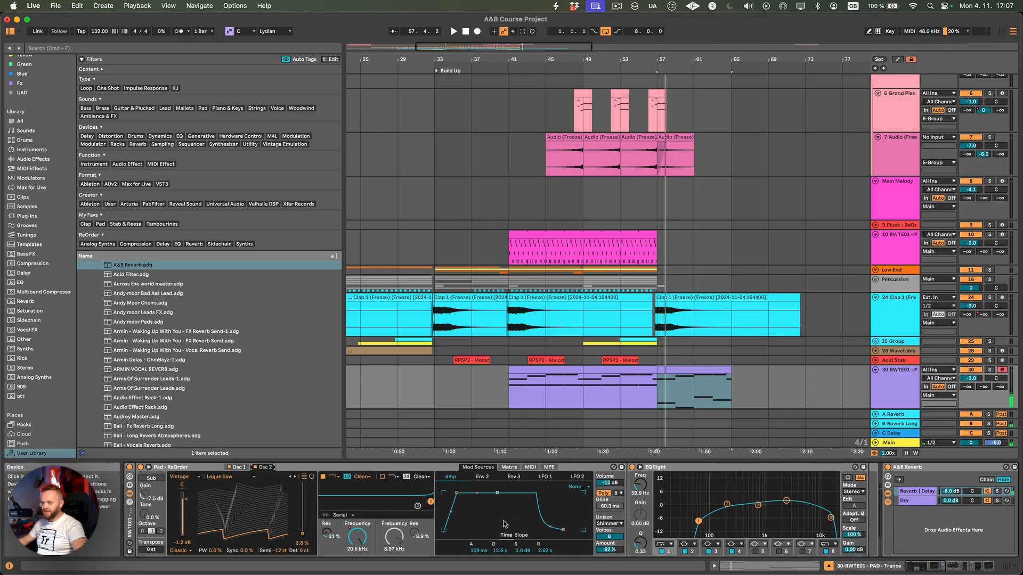
scroll(640, 516, right, 3)
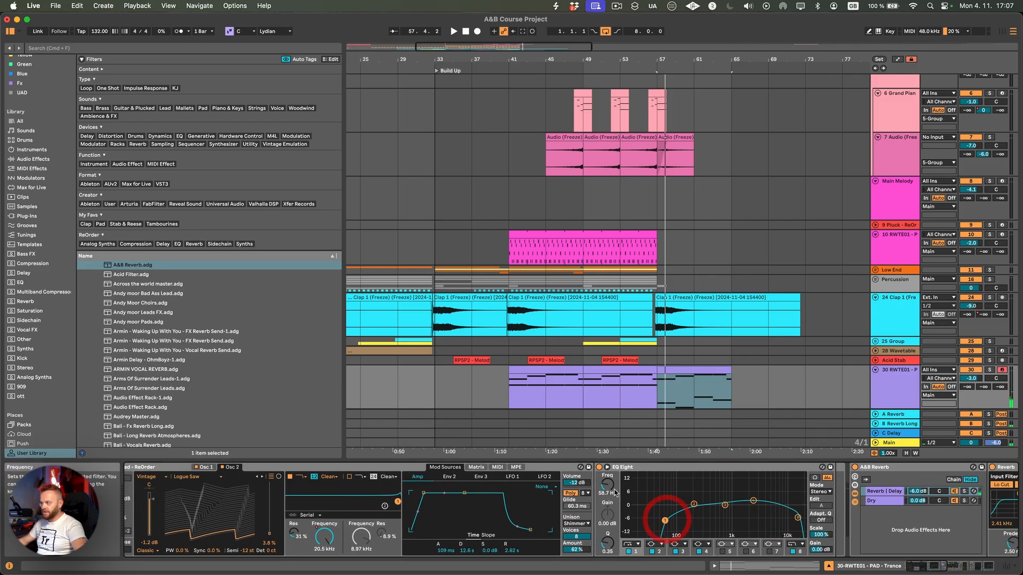
key(a)
click(661, 401)
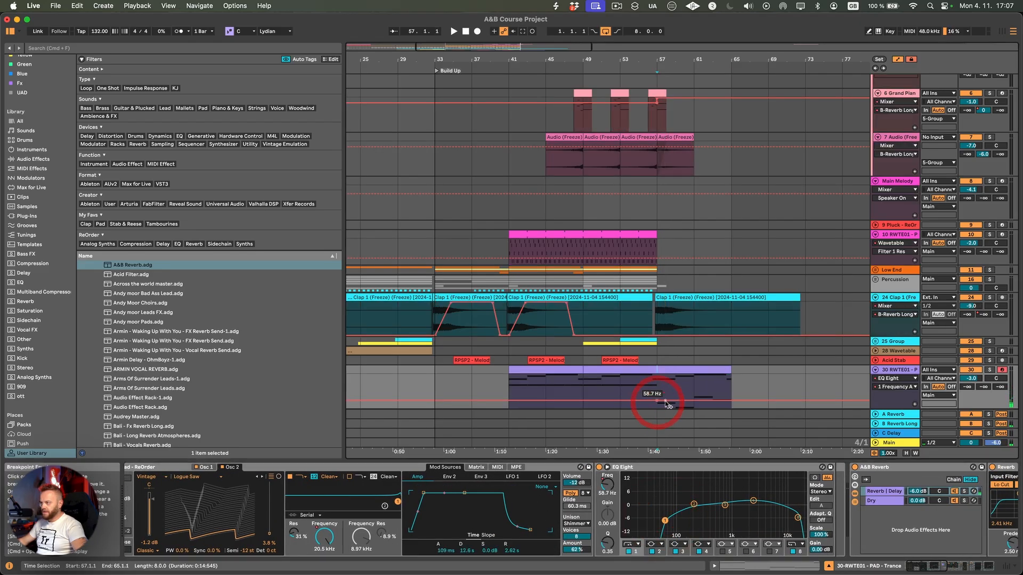
- Automate band 1 frequency of the last EQ Eight in the pad's chain to drop to 10 Hz at bar 57
scroll(667, 415, right, 5)
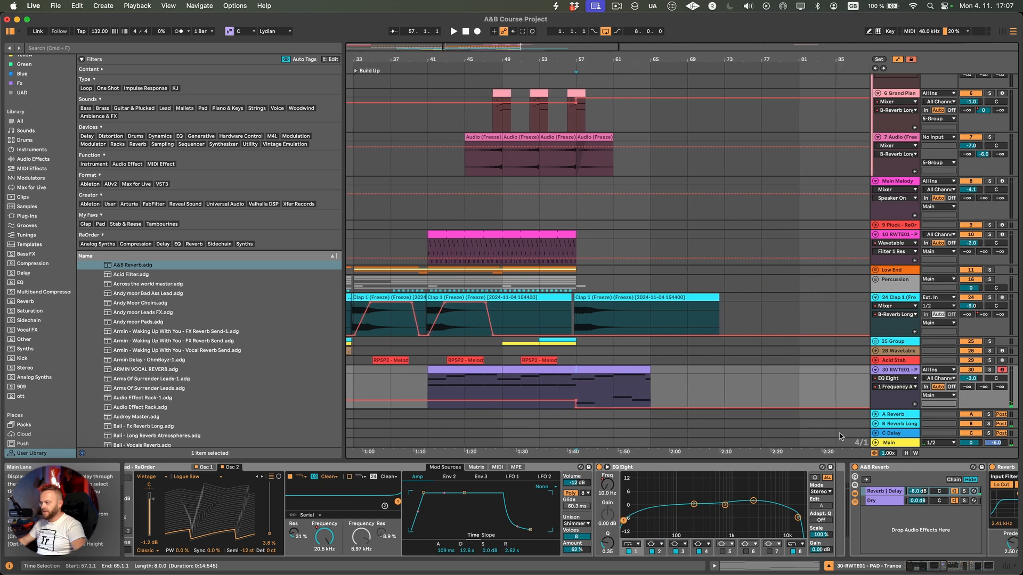
scroll(892, 521, right, 10)
scroll(893, 521, right, 10)
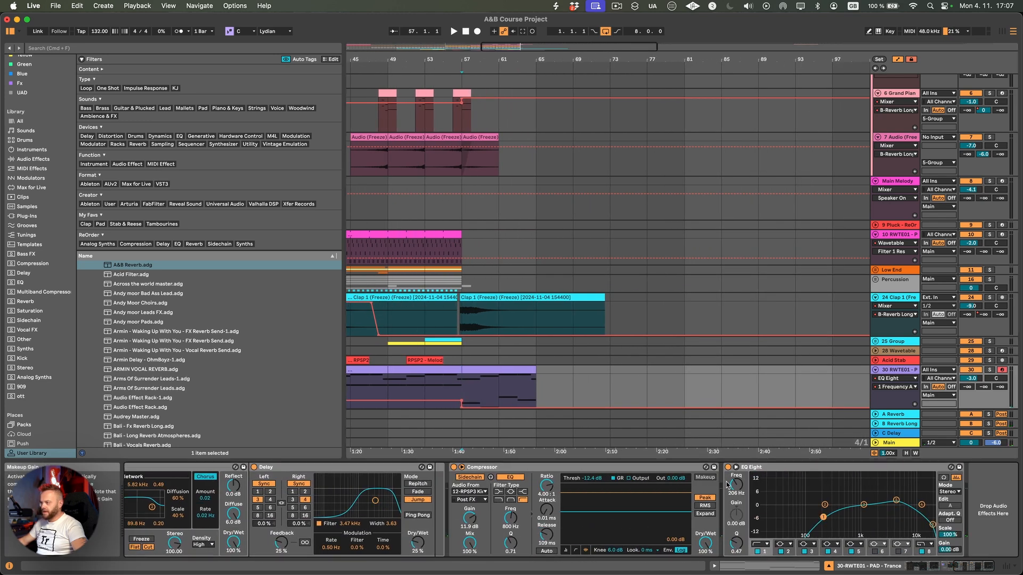
click(461, 397)
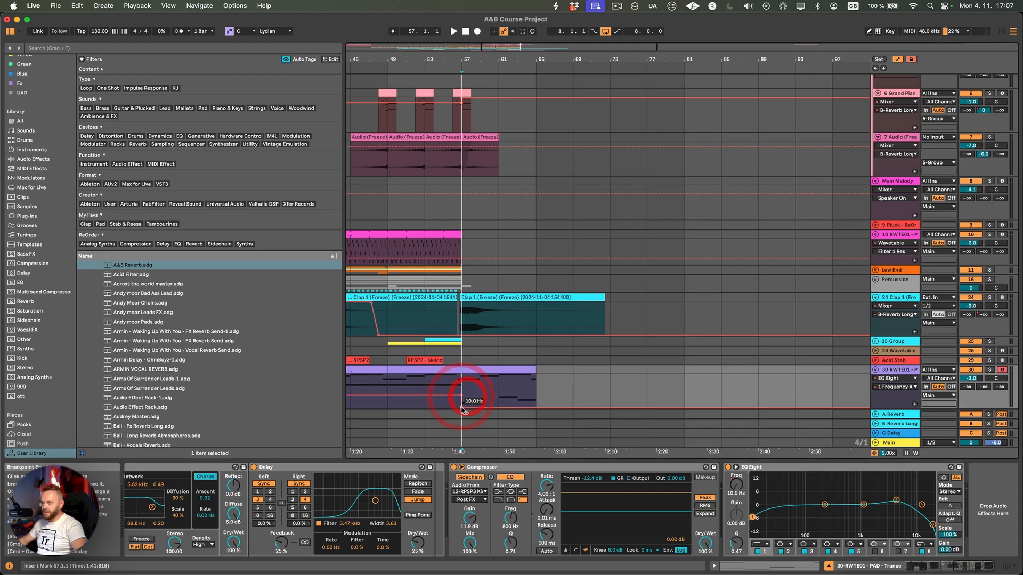
- Play the section from bar 57, and automate the last EQ Eight's band 8 frequency down to about 701 Hz at bar 57
key(space)
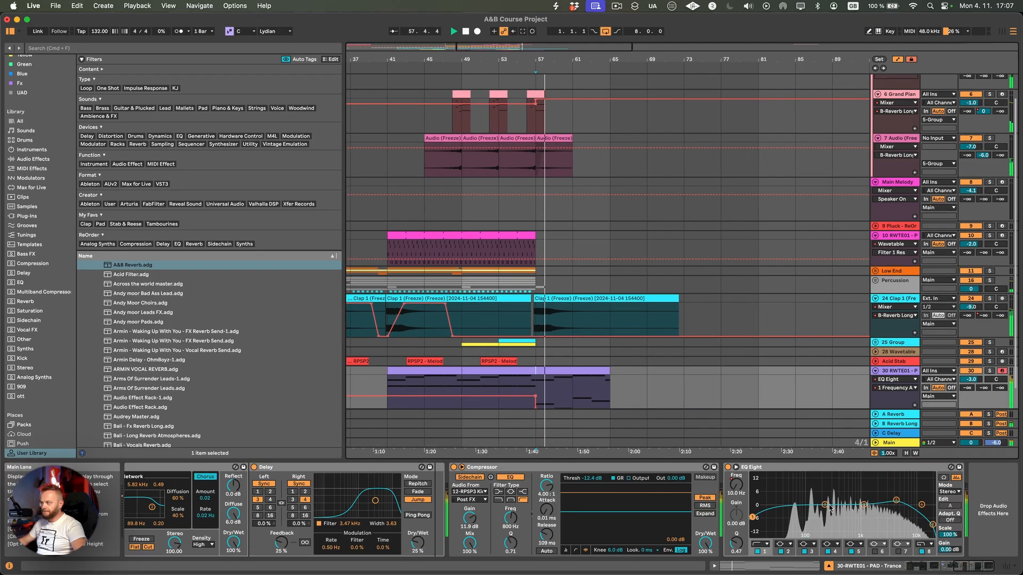
click(737, 486)
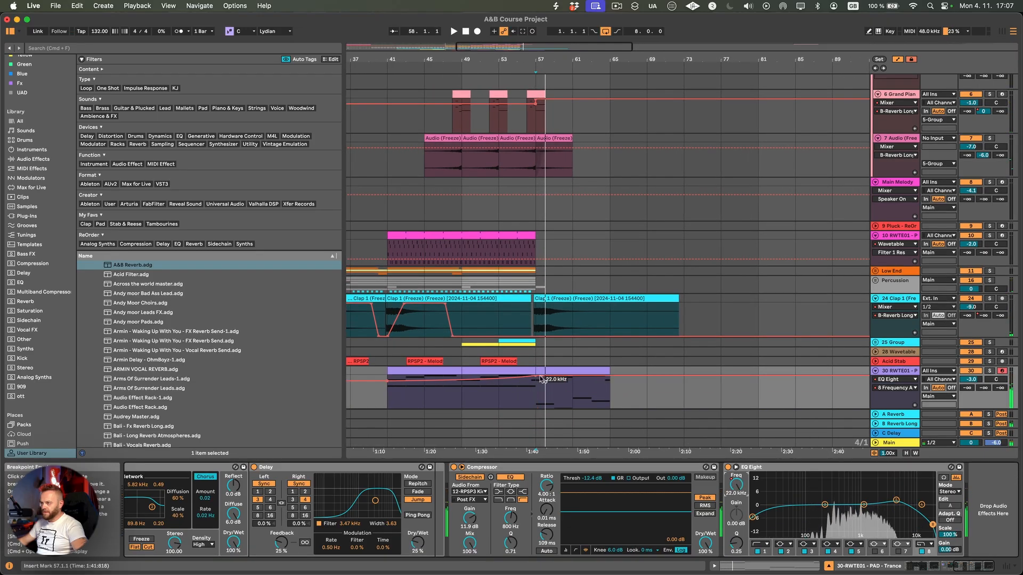
drag(543, 379, 538, 393)
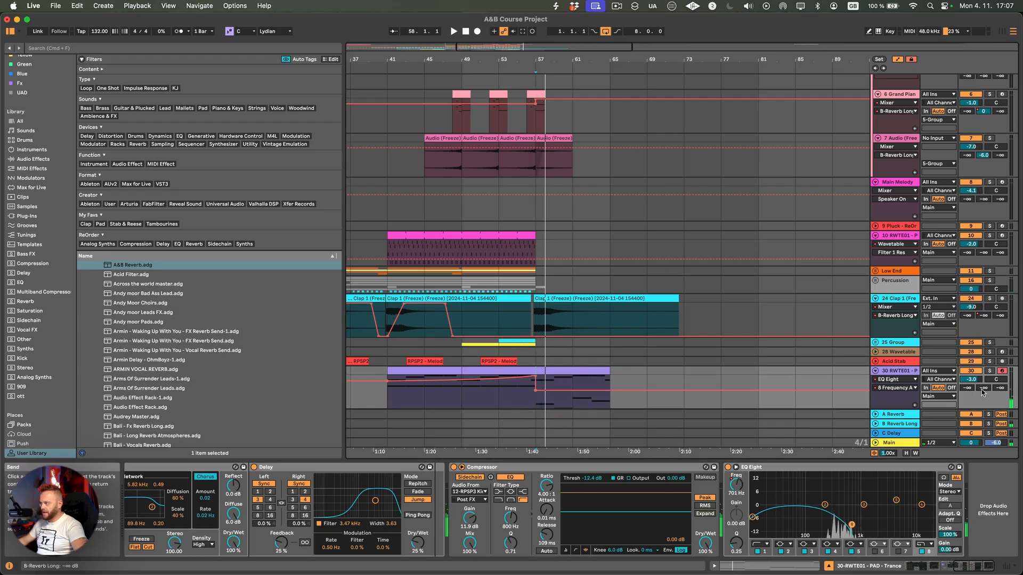
- Draw B-Reverb Long send automation on the pad track, rising from about bar 55 to bar 57 and dropping back to -inf dB
scroll(564, 384, down, 2)
scroll(565, 383, left, 2)
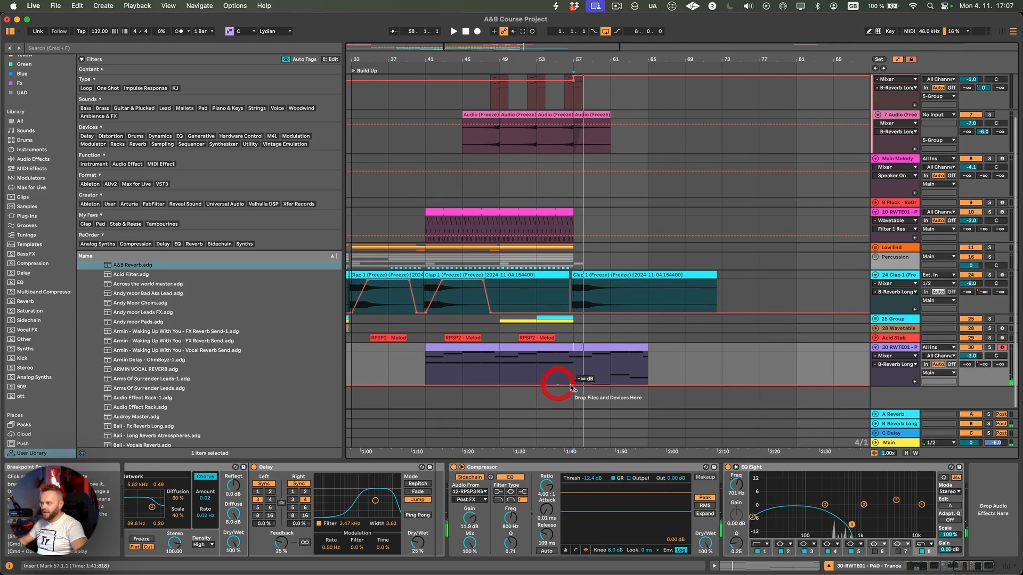
mouse_move(571, 385)
mouse_down()
mouse_move(574, 353)
mouse_move(573, 386)
mouse_up()
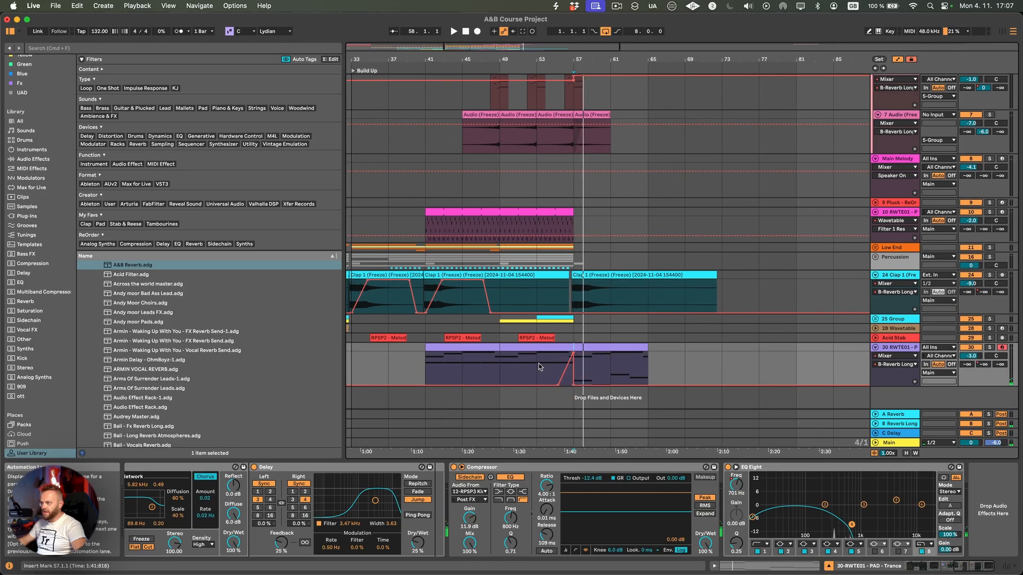
- Play from bar 53 to listen to the pad's filter and reverb transition into bar 57
key(space)
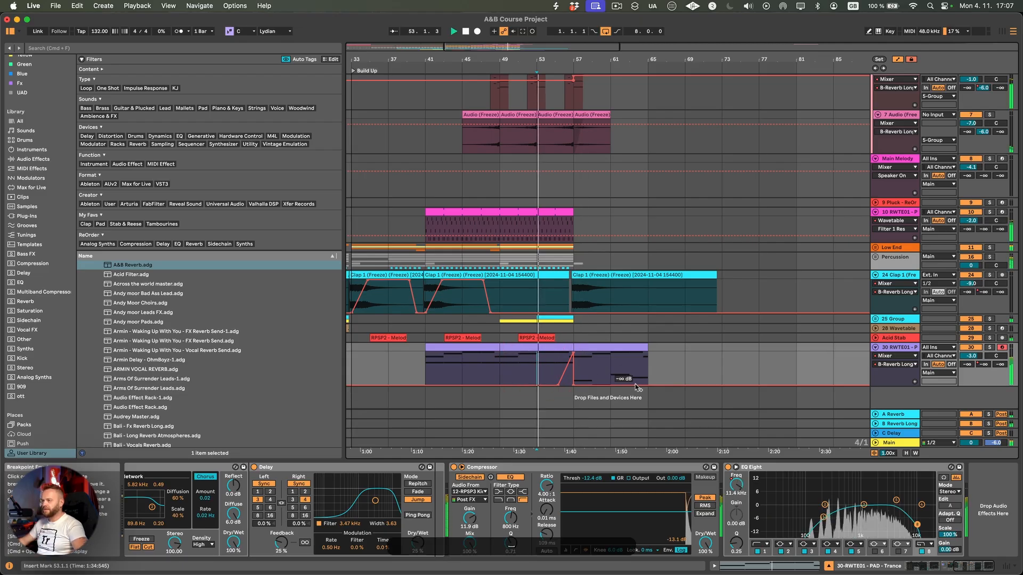
scroll(599, 380, left, 1)
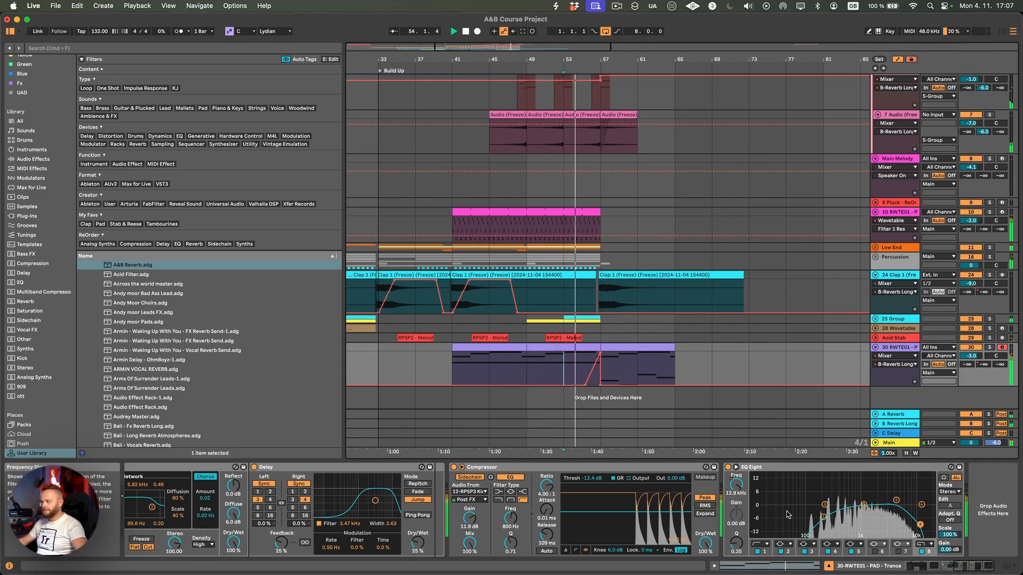
scroll(602, 473, left, 3)
scroll(602, 473, left, 1)
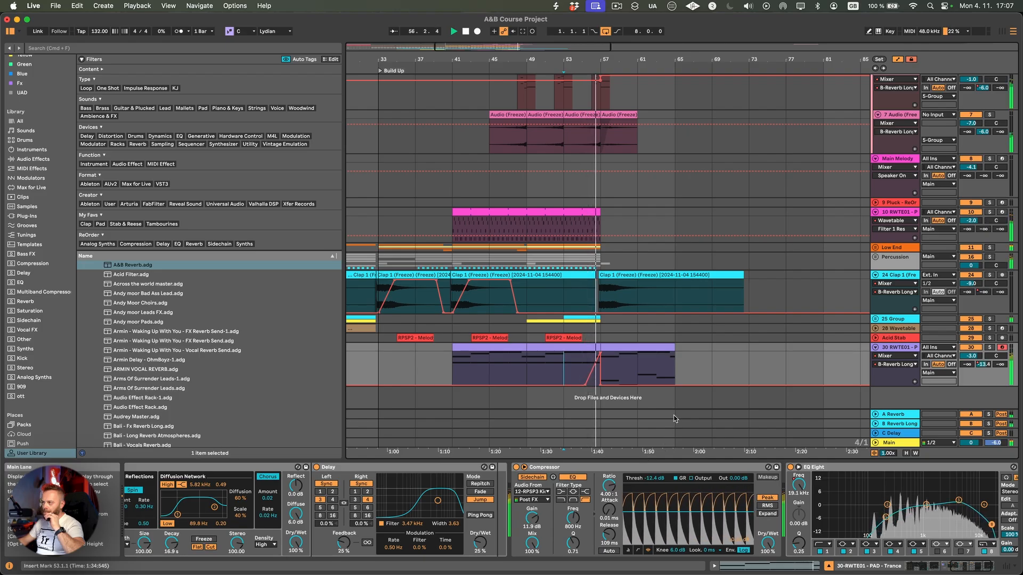
scroll(677, 414, right, 2)
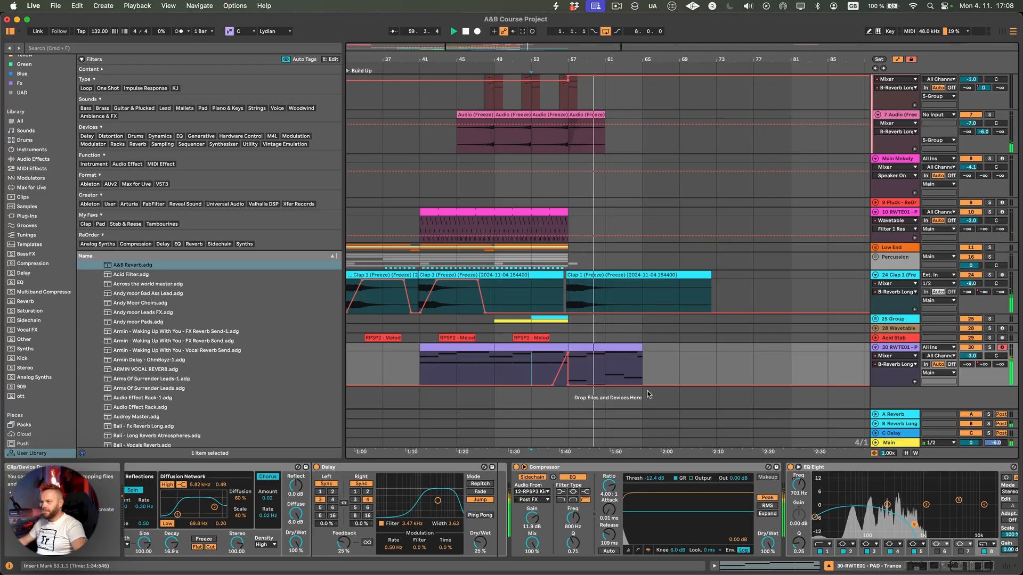
- Duplicate the pad clip spanning bars 57 to 65 directly after itself
scroll(660, 392, left, 2)
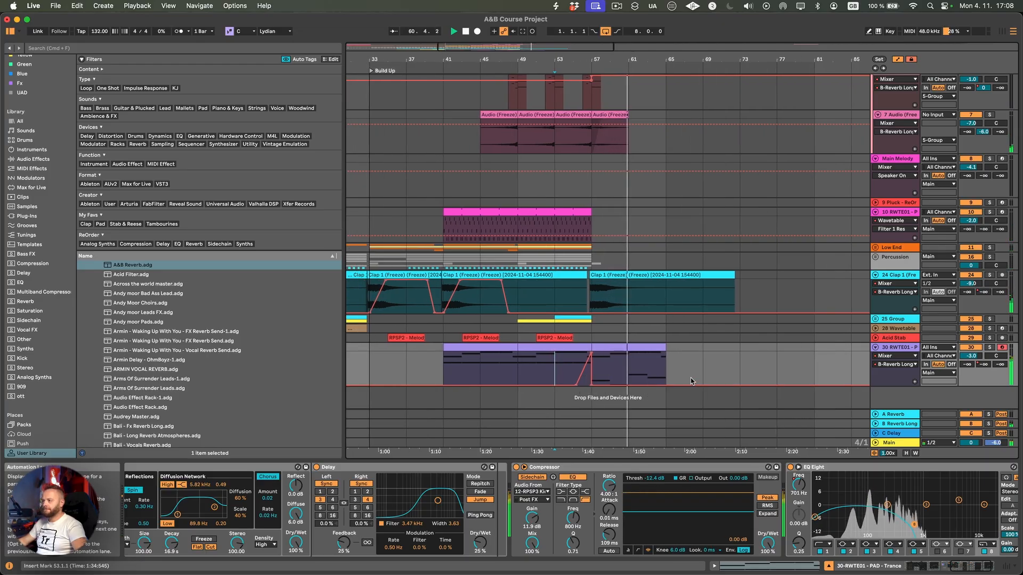
click(632, 348)
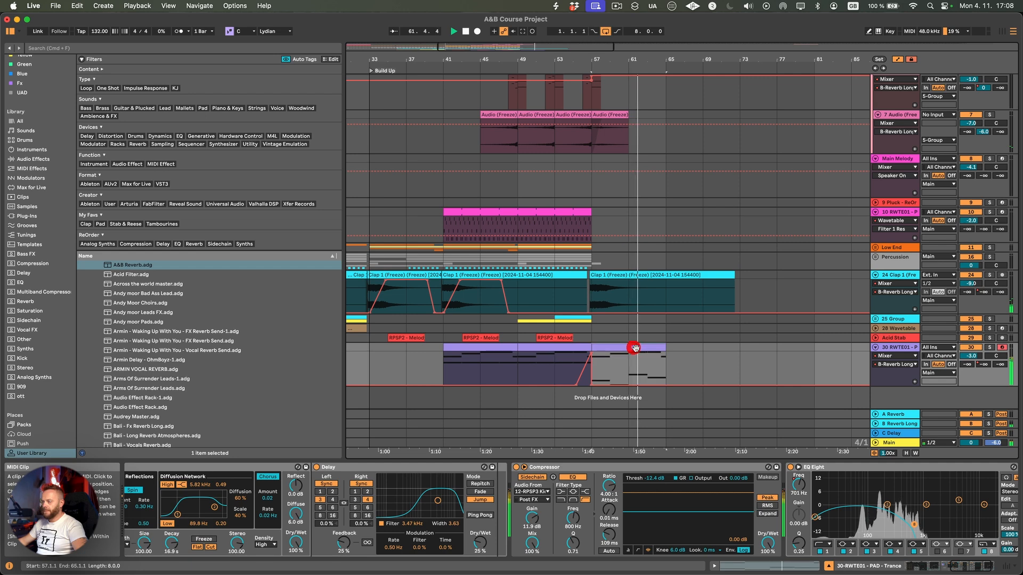
key(cmd+d)
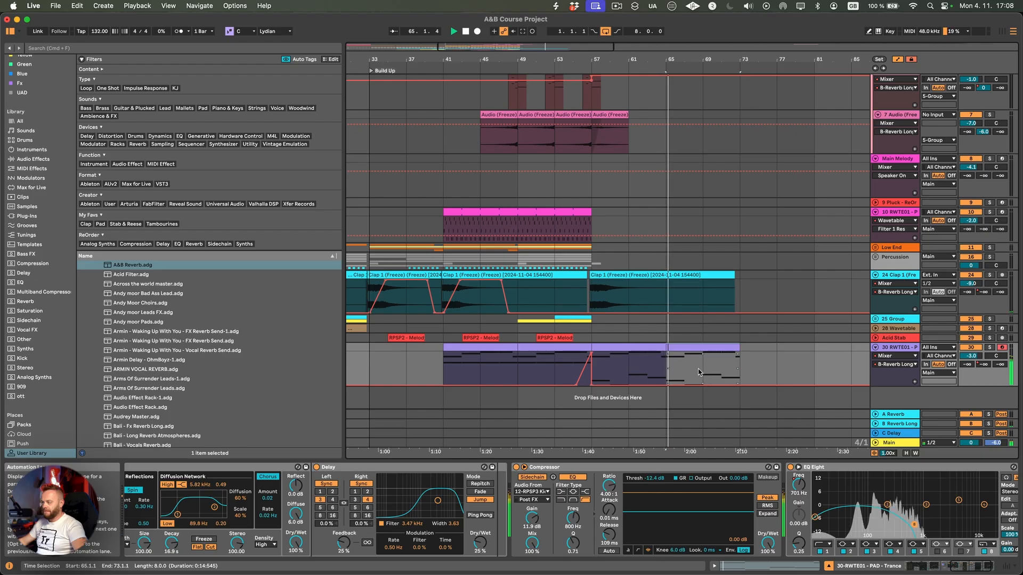
- In the pad clip at bar 57, lower the short last E3 note at 8.3 to D3
double_click(659, 347)
click(994, 383)
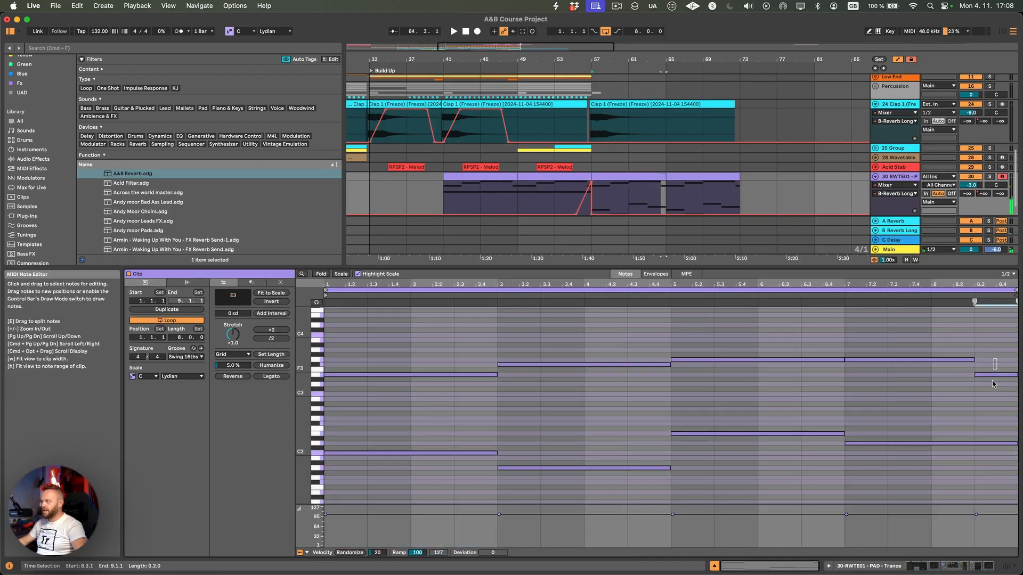
click(322, 442)
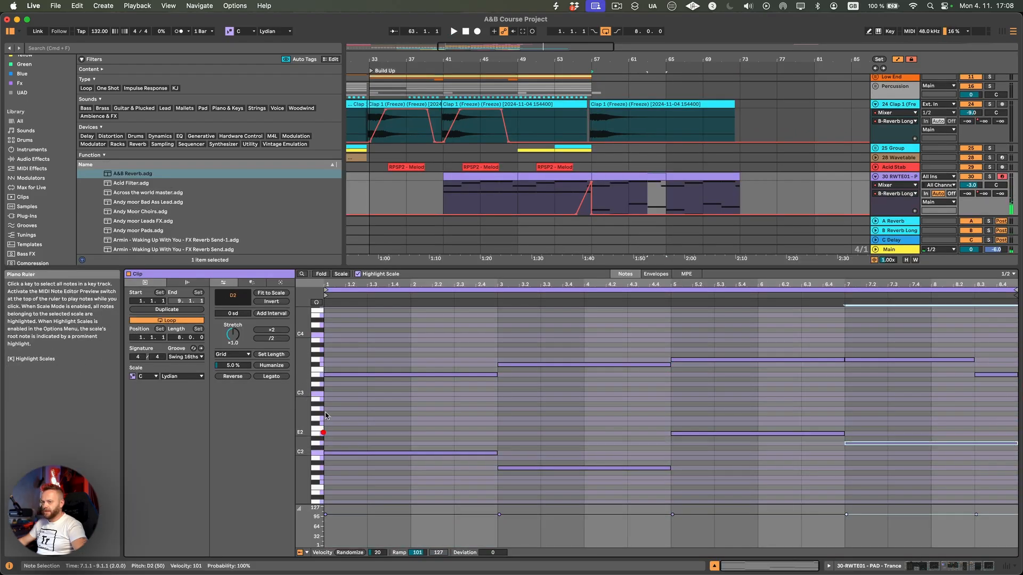
click(322, 387)
click(322, 383)
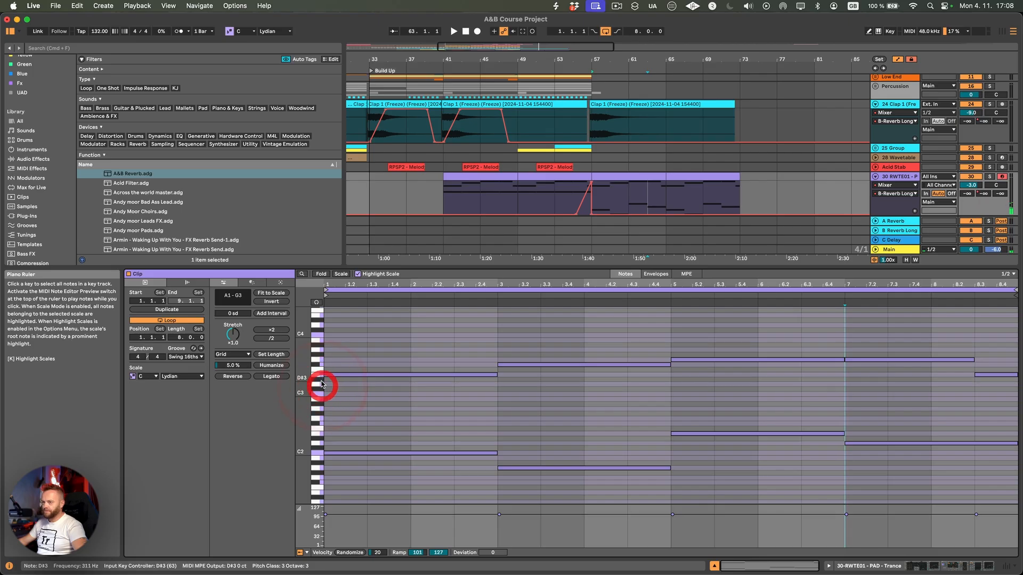
click(322, 377)
click(932, 374)
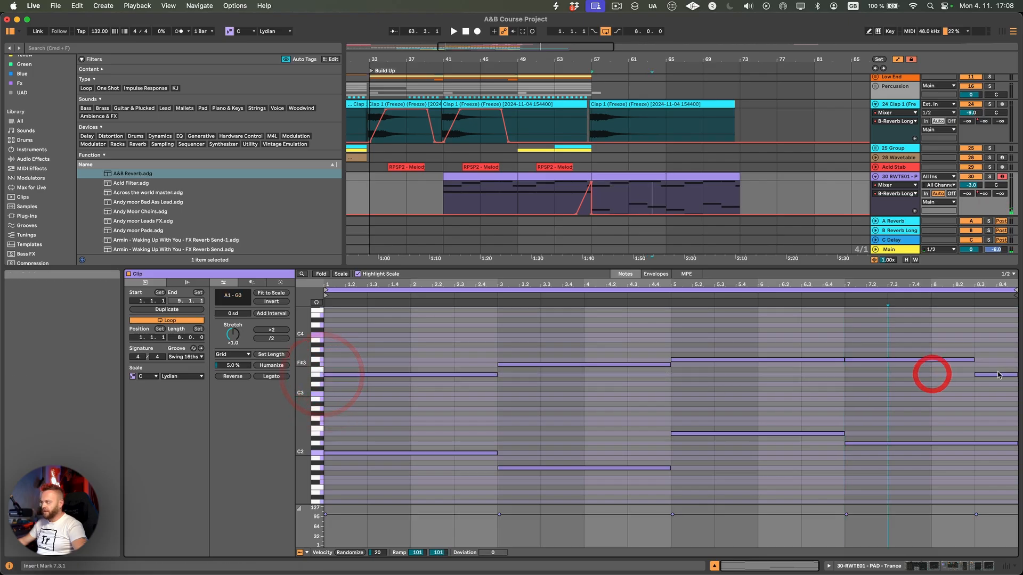
drag(995, 375, 988, 386)
- In the pad clip at bar 41, lower the last E3 note at 8.3 to D3, keeping the first note at E3
scroll(509, 177, left, 2)
click(509, 176)
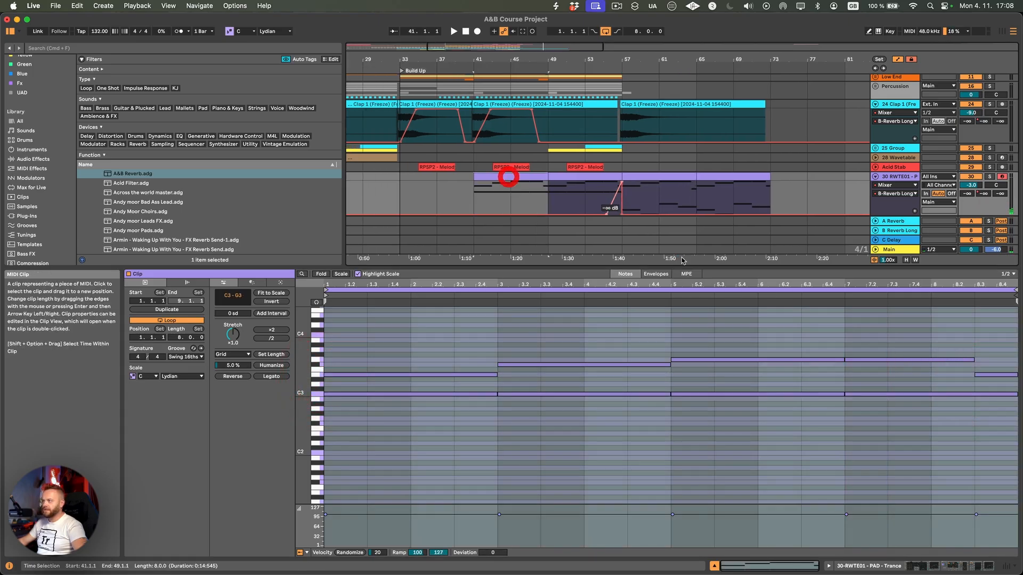
click(319, 375)
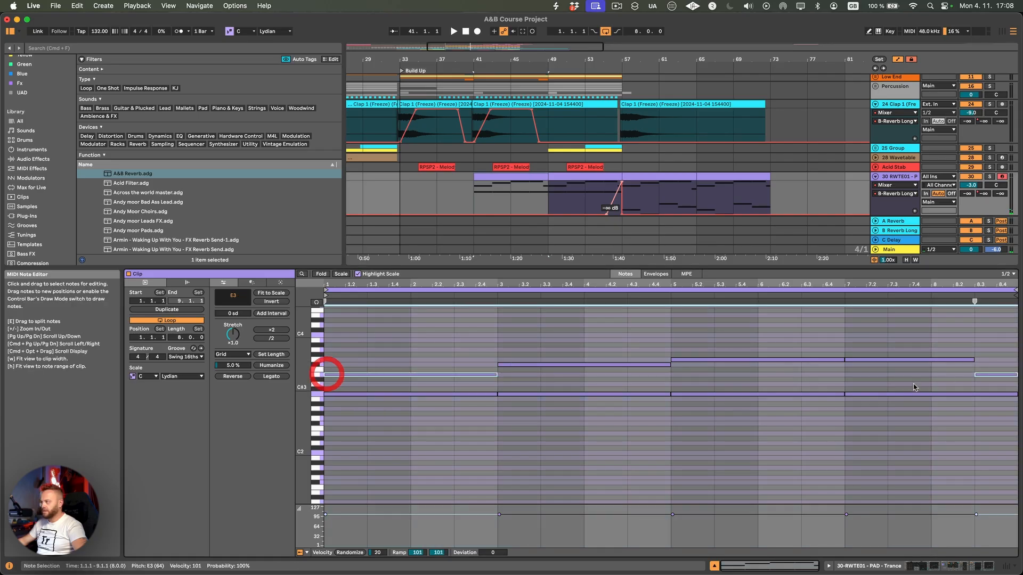
drag(992, 375, 992, 385)
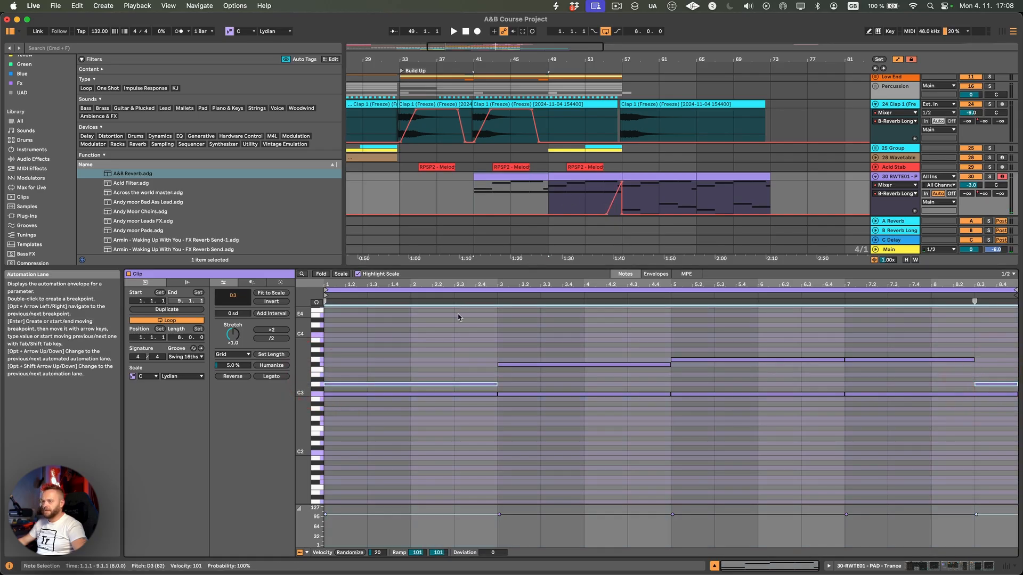
drag(453, 350, 452, 387)
key(Up)
key(Up)
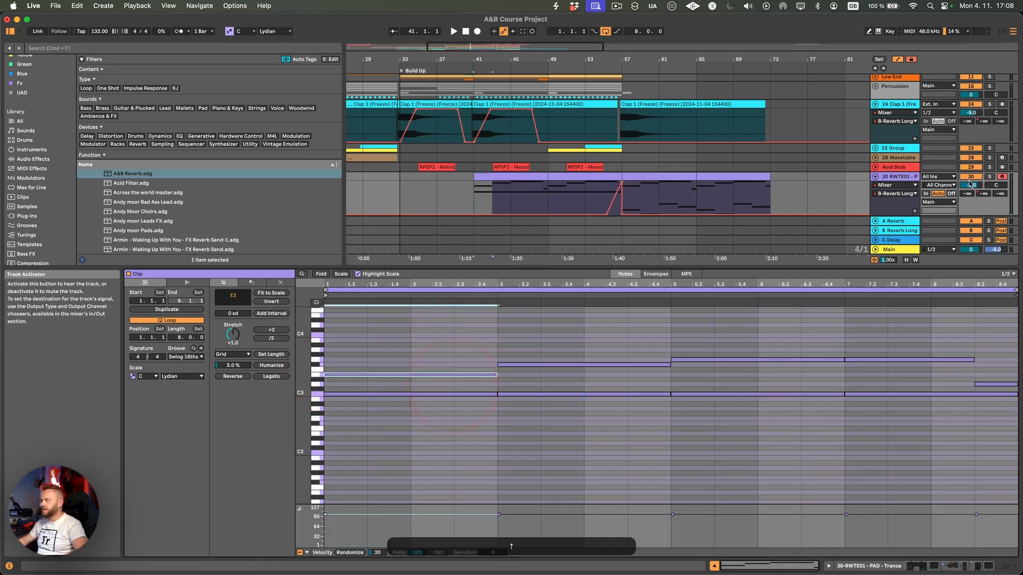
- Solo the pad track and play it from bar 41 to check the changed notes, displaying the clip at bar 57
click(989, 176)
key(space)
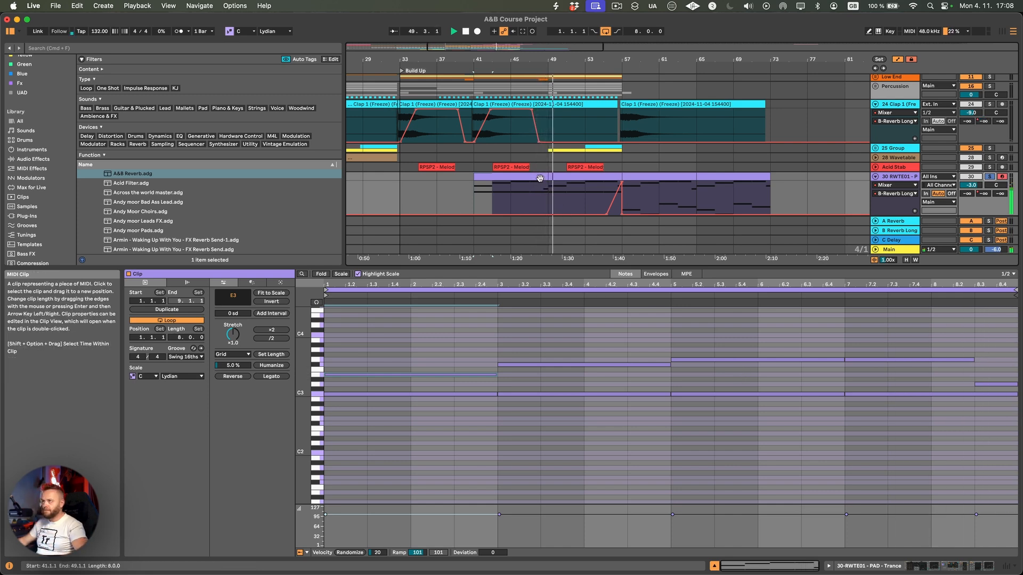
click(538, 180)
click(646, 174)
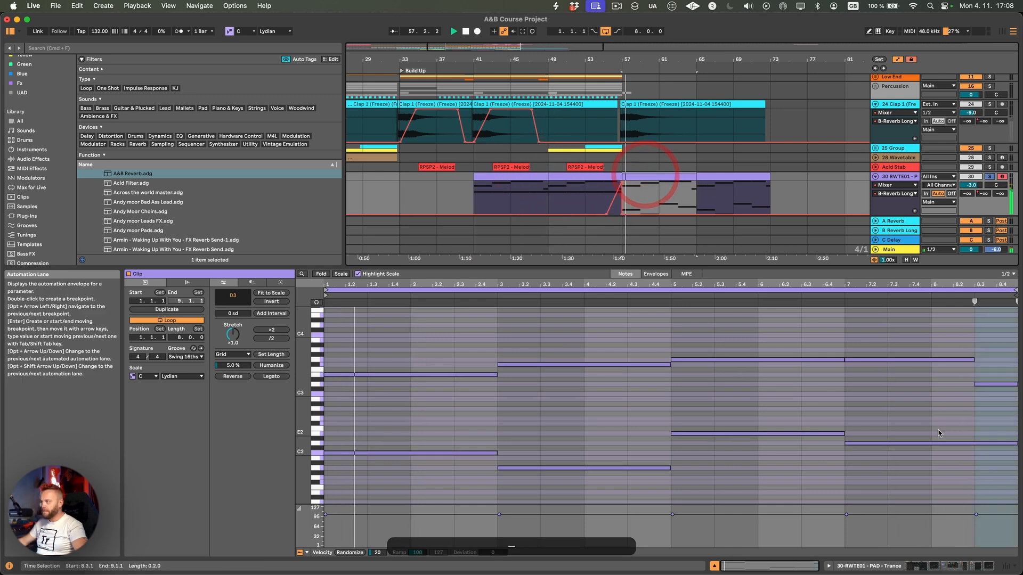
- Display the pad track's devices and duplicate the whole trance pad track
click(892, 567)
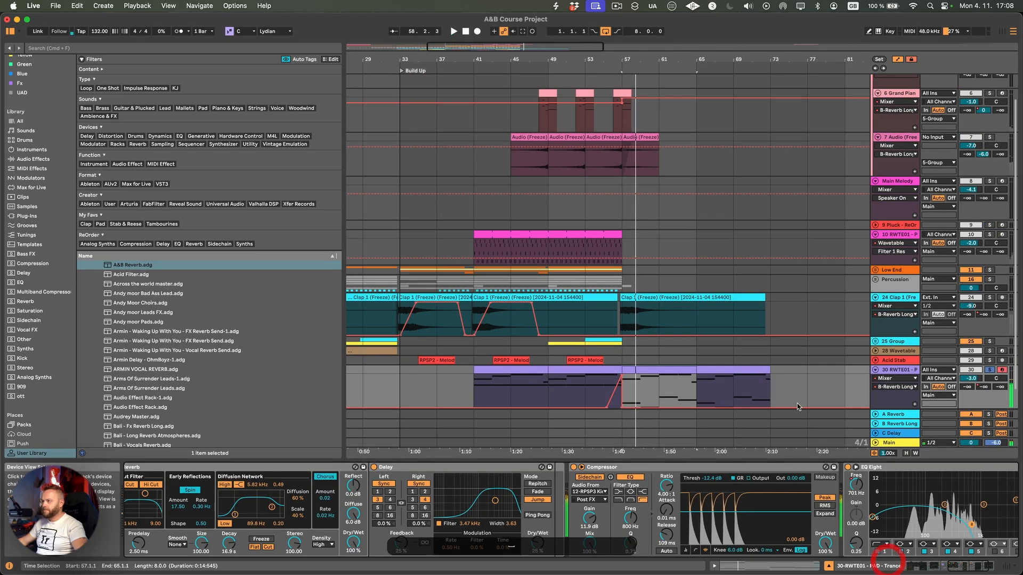
click(909, 345)
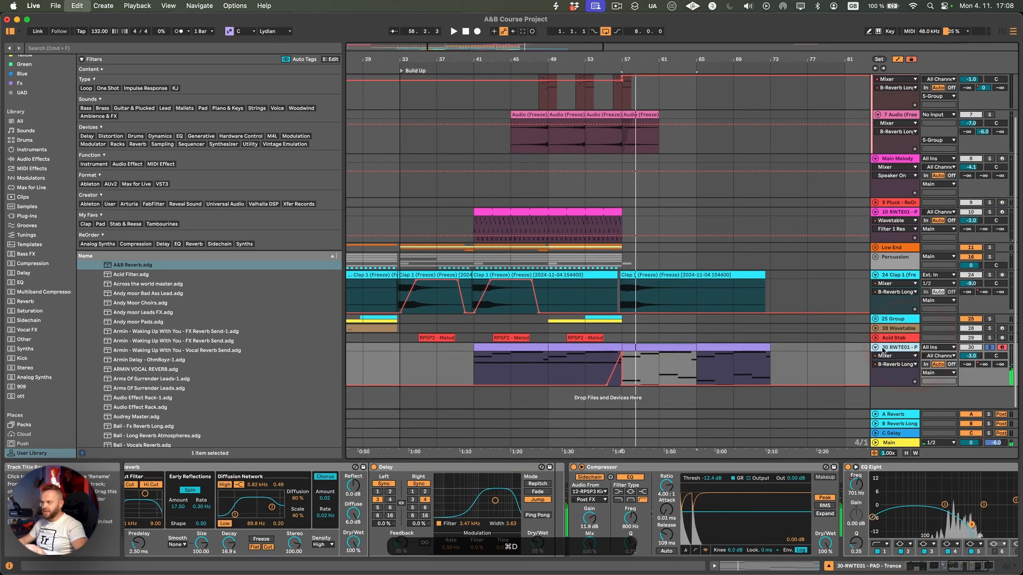
key(super+d)
- Delete the two clips between bars 57 and 73 from the original pad track, leaving them only on the duplicate
click(668, 327)
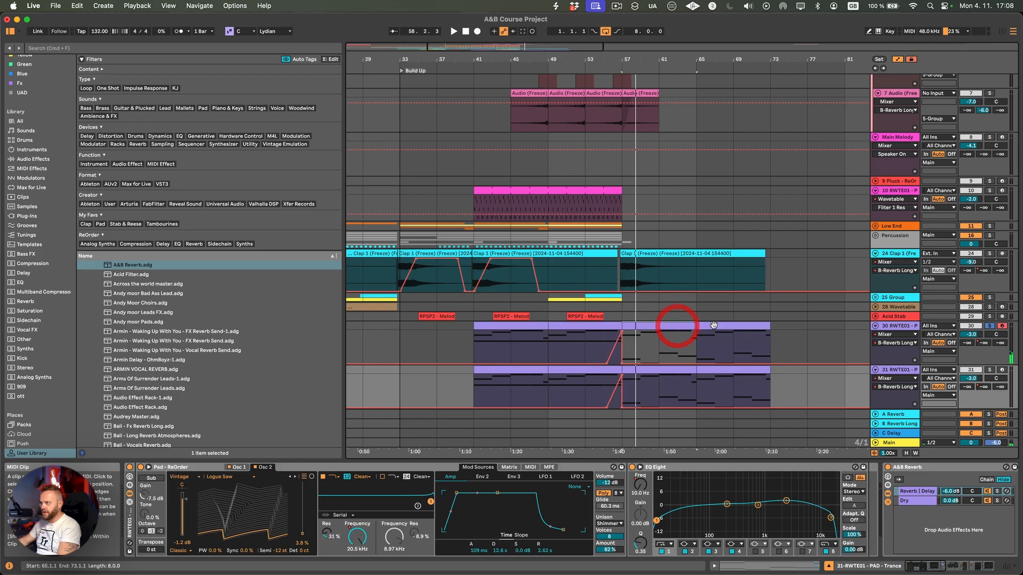
click(714, 325)
click(675, 325)
key(BackSpace)
click(724, 325)
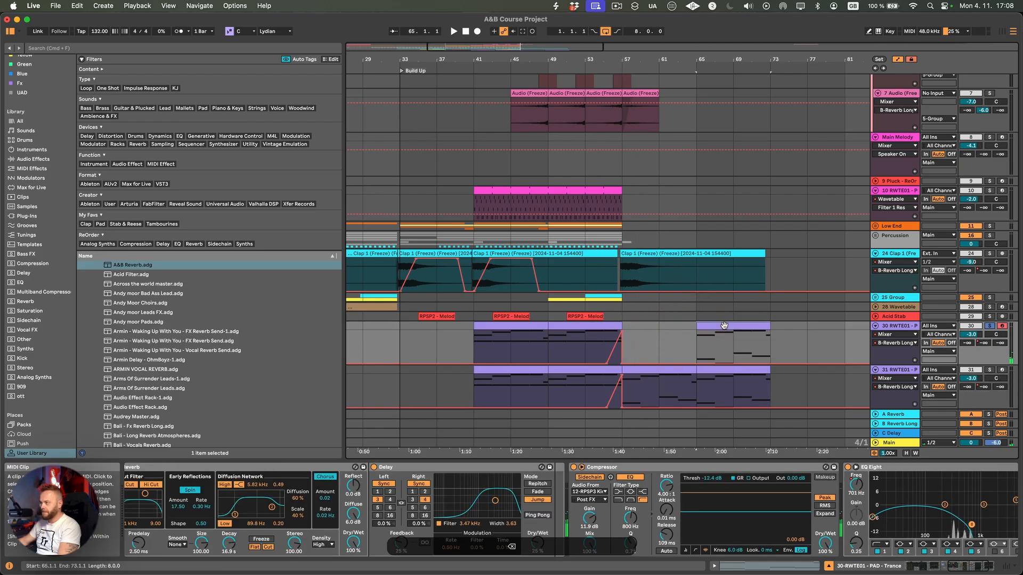
click(724, 325)
key(BackSpace)
- Show all automation of the original pad track in separate lanes beneath its clips
click(890, 356)
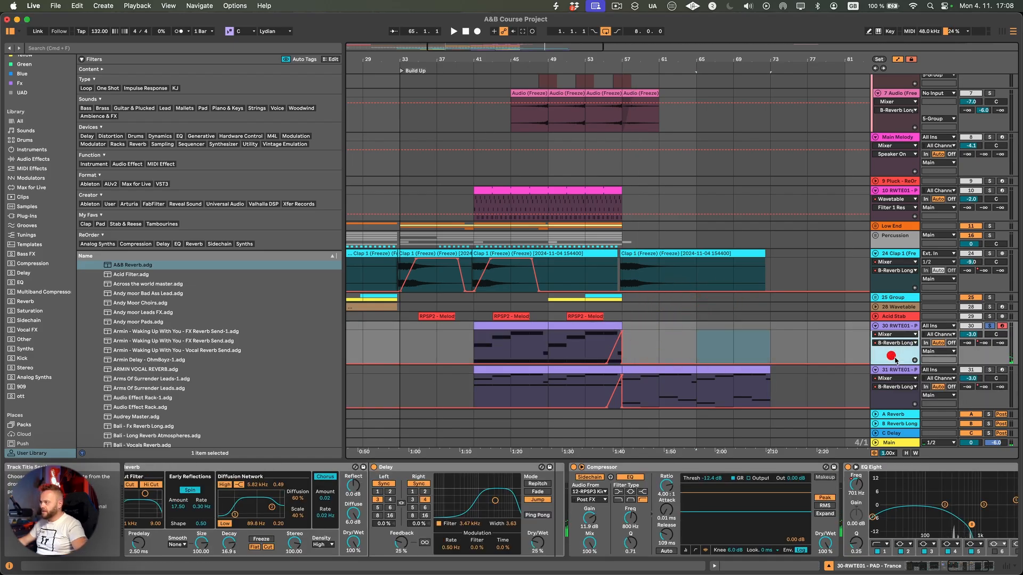
right_click(895, 358)
click(911, 366)
scroll(703, 358, down, 5)
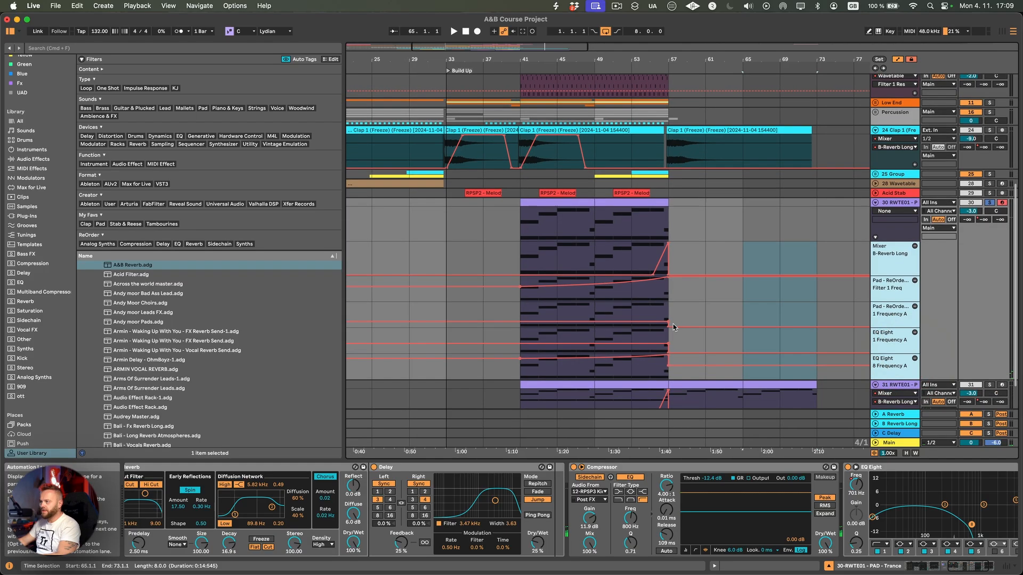
- Delete the bar 57 breakpoints from the pad's two 1 Frequency A automation lanes and remove both lanes from view
click(668, 327)
click(668, 352)
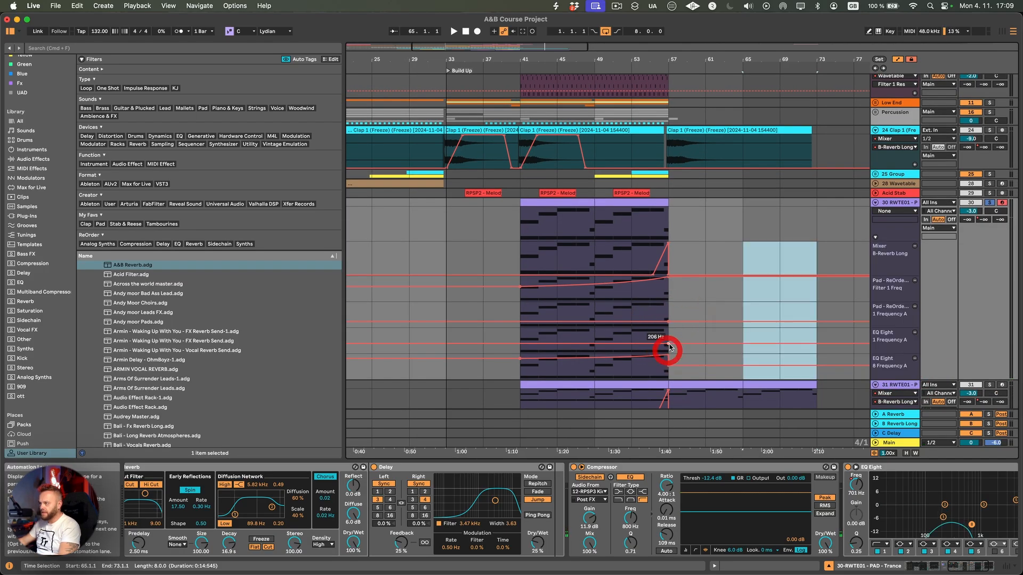
drag(667, 340, 671, 324)
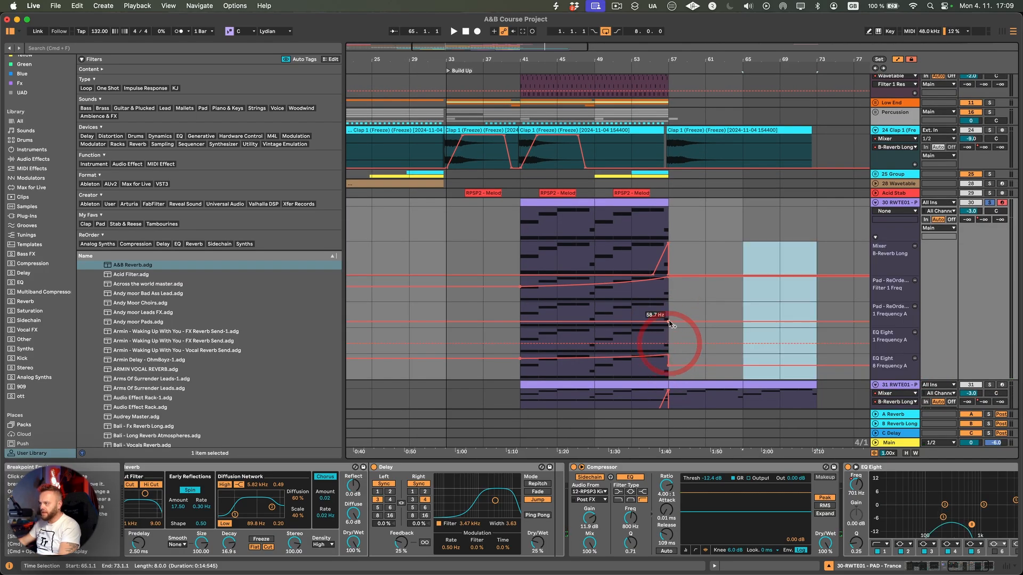
click(914, 306)
click(914, 307)
- Delete the two clips between bars 41 and 57 from the duplicated pad track
click(656, 334)
key(BackSpace)
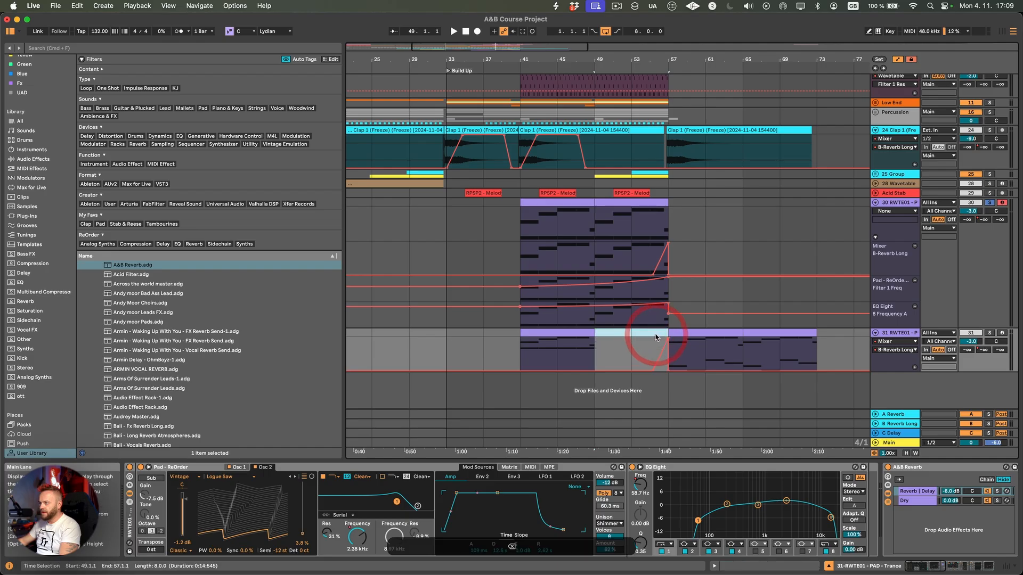
click(581, 334)
key(BackSpace)
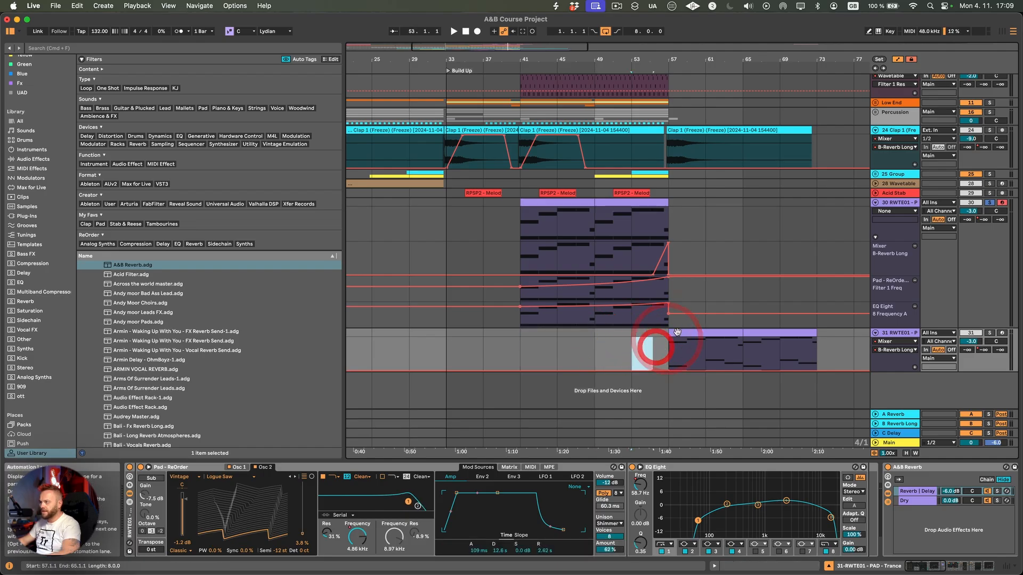
- While playing from bar 53, make the original pad's EQ Eight 8 Frequency A and B-Reverb Long automation slope down from bar 57 to bar 61
click(633, 345)
key(space)
click(702, 316)
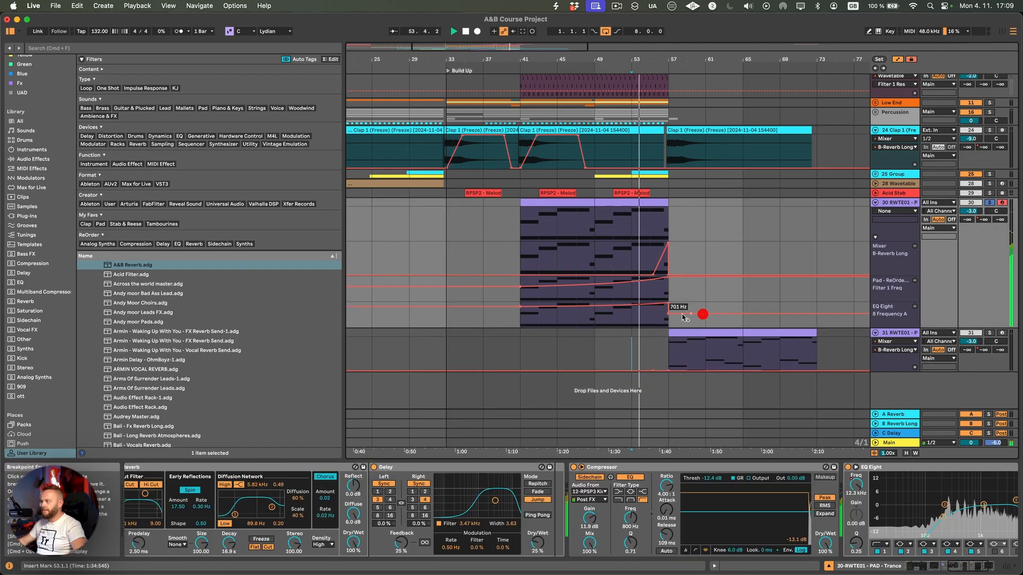
click(667, 313)
click(668, 315)
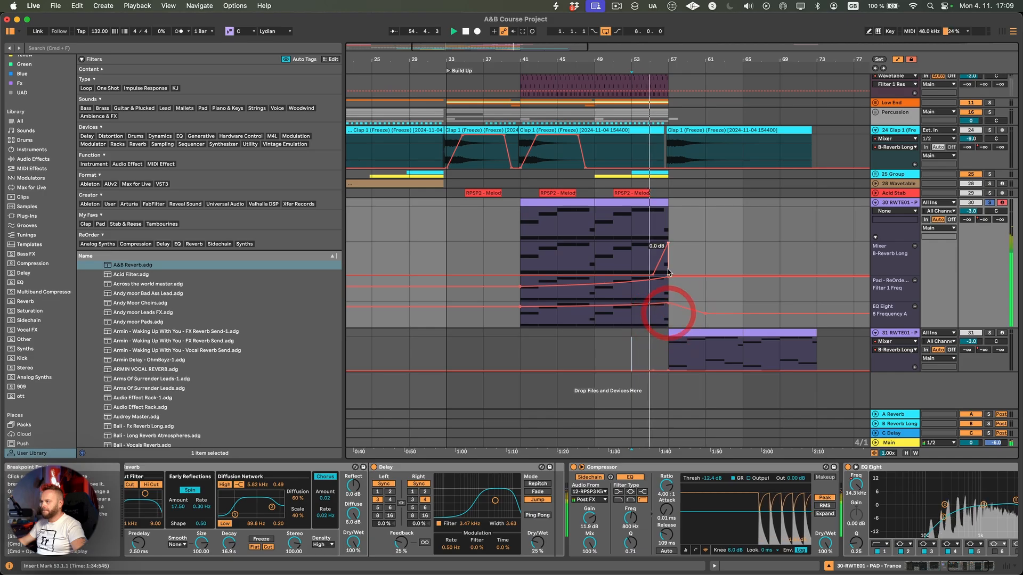
drag(668, 275, 706, 276)
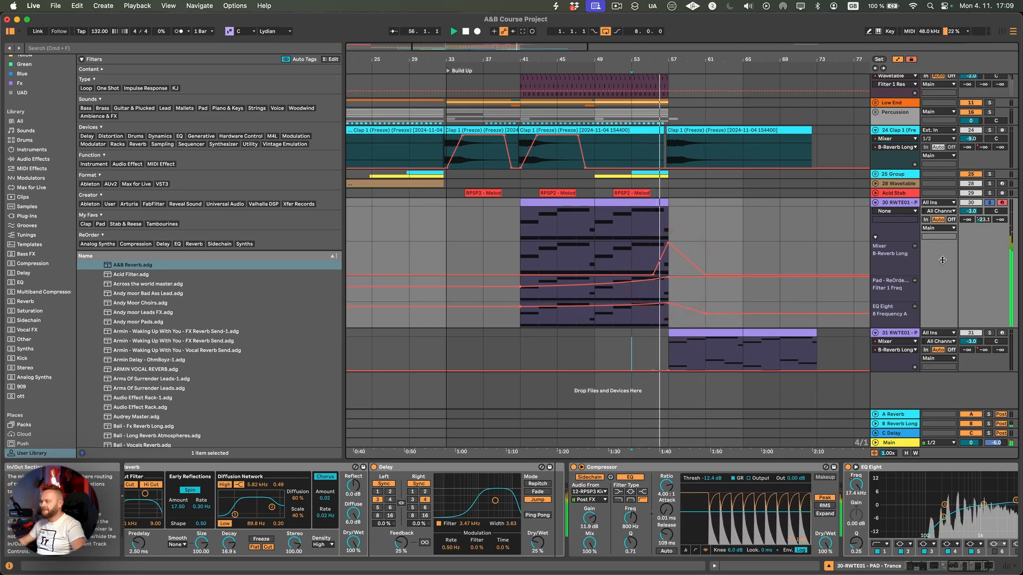
- Solo the duplicated pad track and delete its leftover B-Reverb Long send breakpoints just before and at bar 57
click(989, 332)
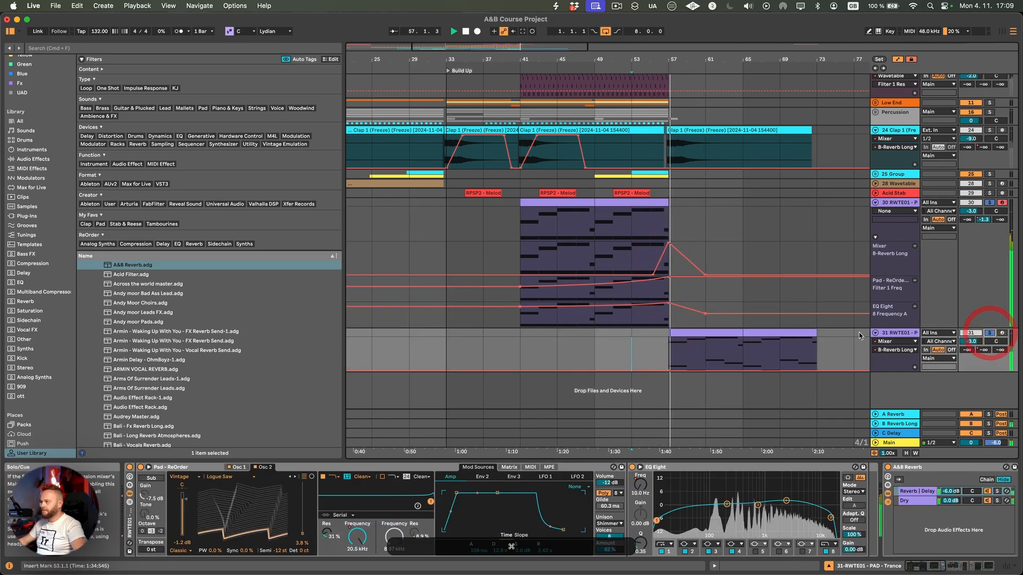
click(654, 370)
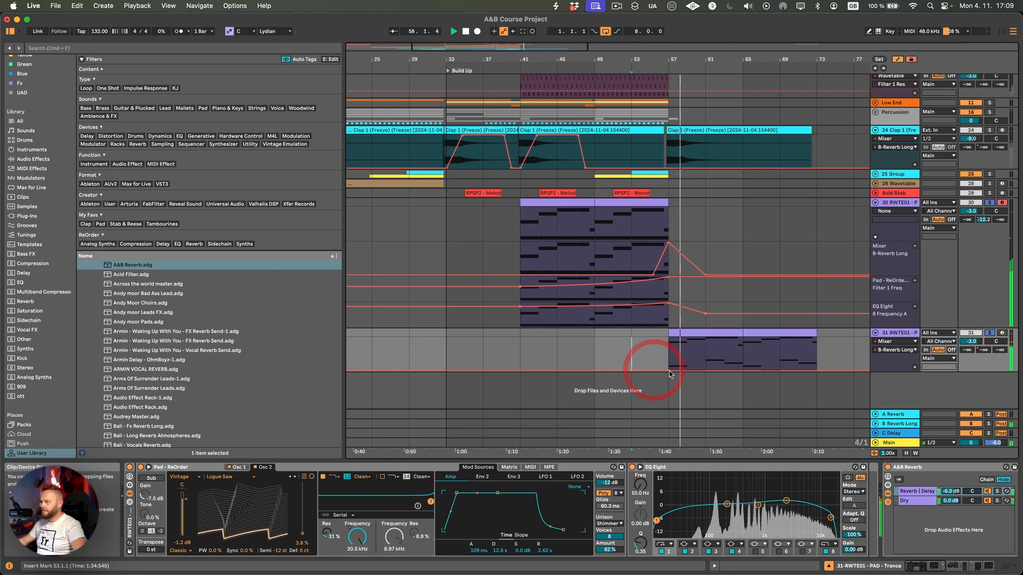
click(669, 370)
- Listen to the duplicated pad from bar 57 while checking its effect chain and the notes in its first clip
scroll(794, 385, right, 4)
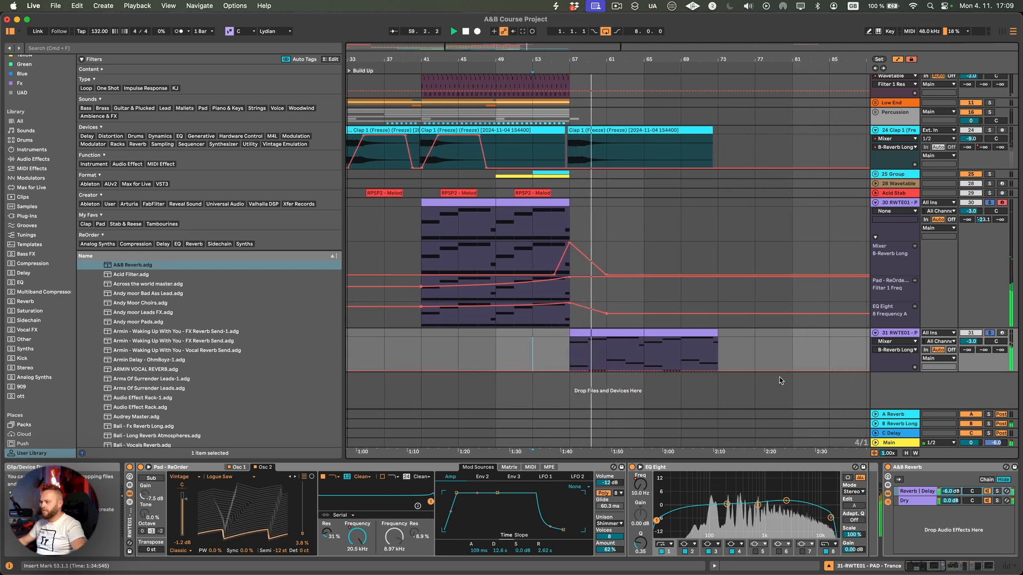
scroll(883, 490, right, 6)
scroll(883, 490, right, 10)
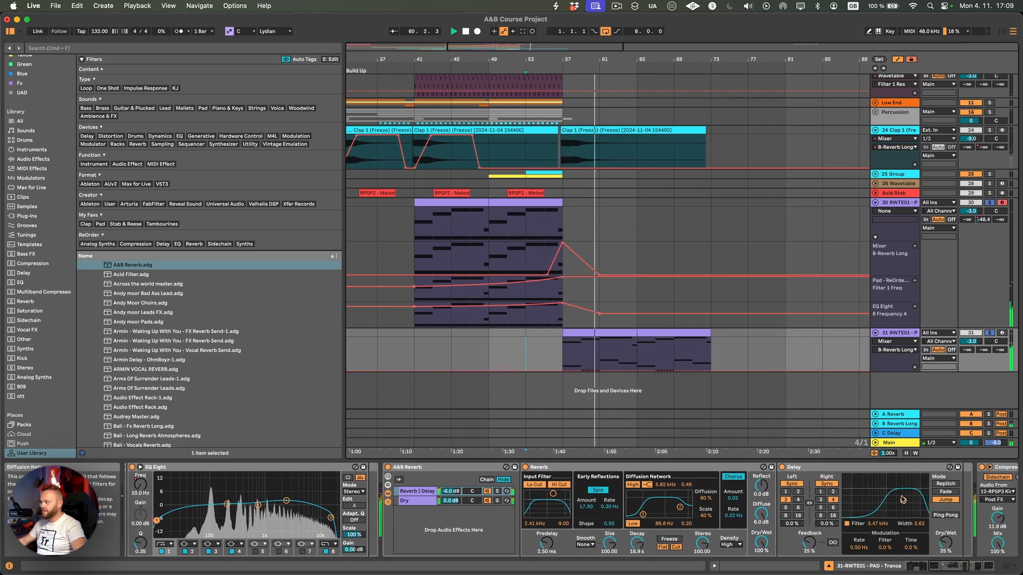
scroll(634, 358, left, 3)
scroll(634, 358, left, 2)
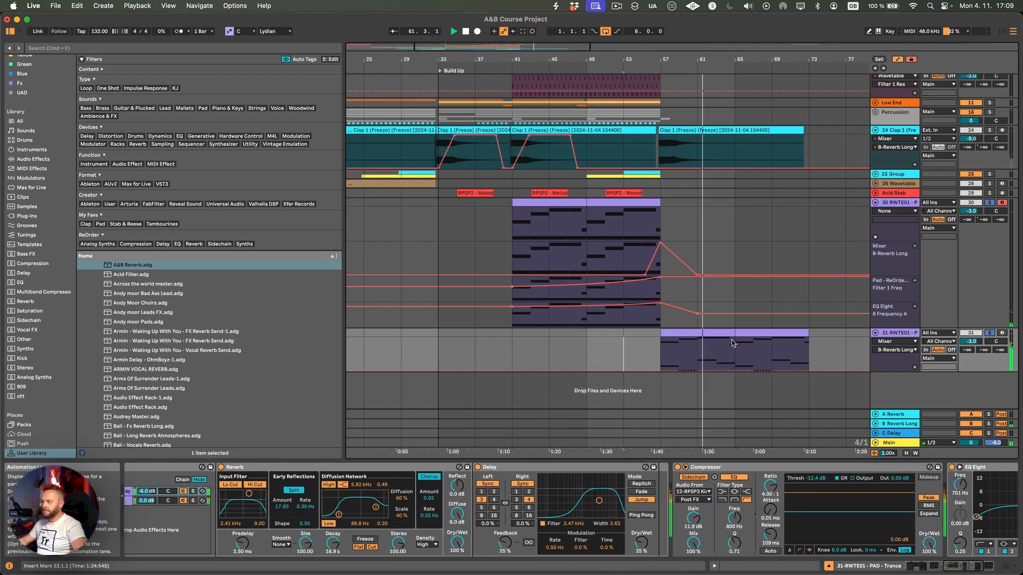
double_click(710, 335)
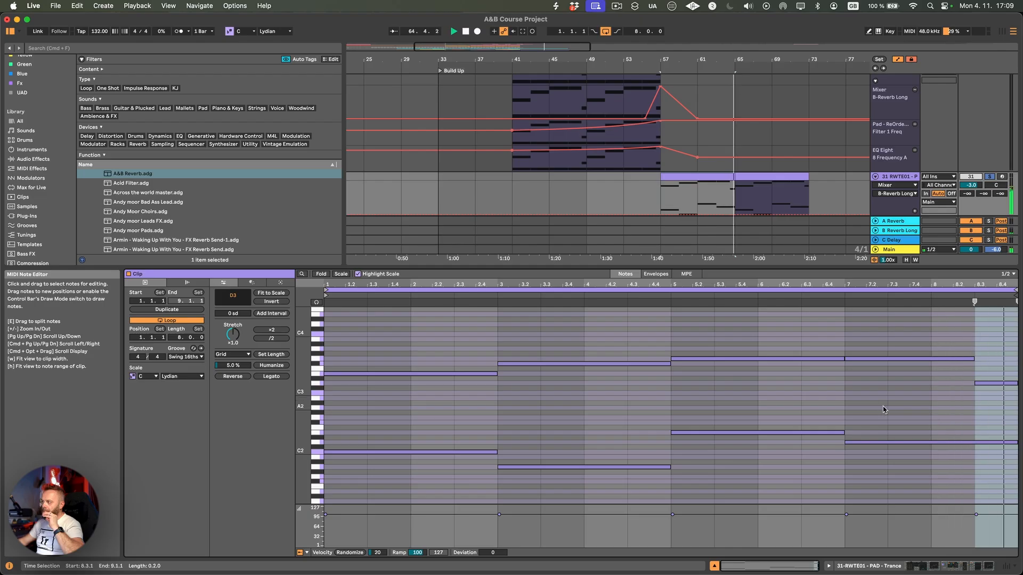
click(730, 184)
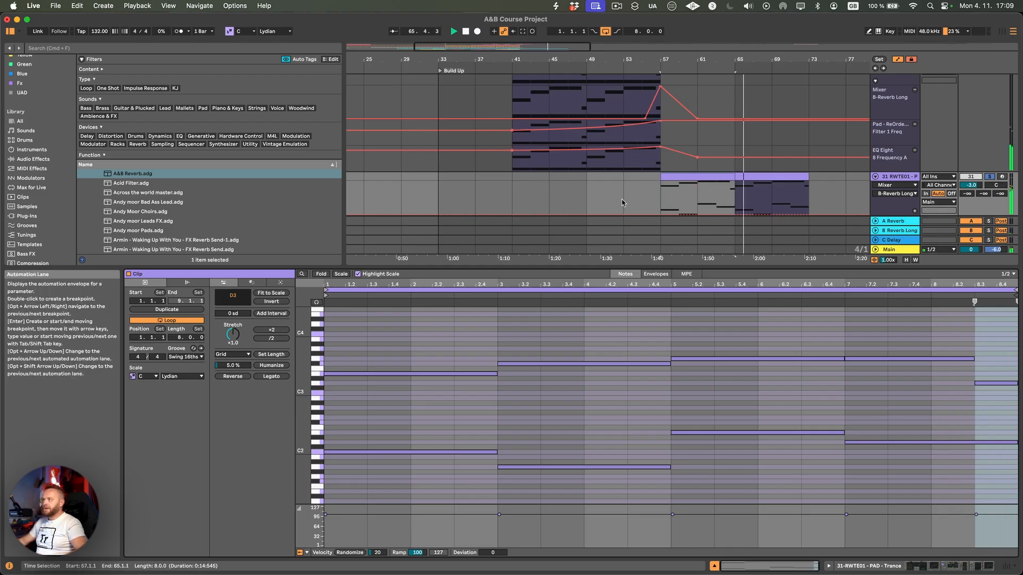
key(space)
- Enlarge the arrangement area and copy the eight-bar Grand Piano chord clip at bar 1
drag(601, 268, 602, 385)
scroll(533, 177, left, 5)
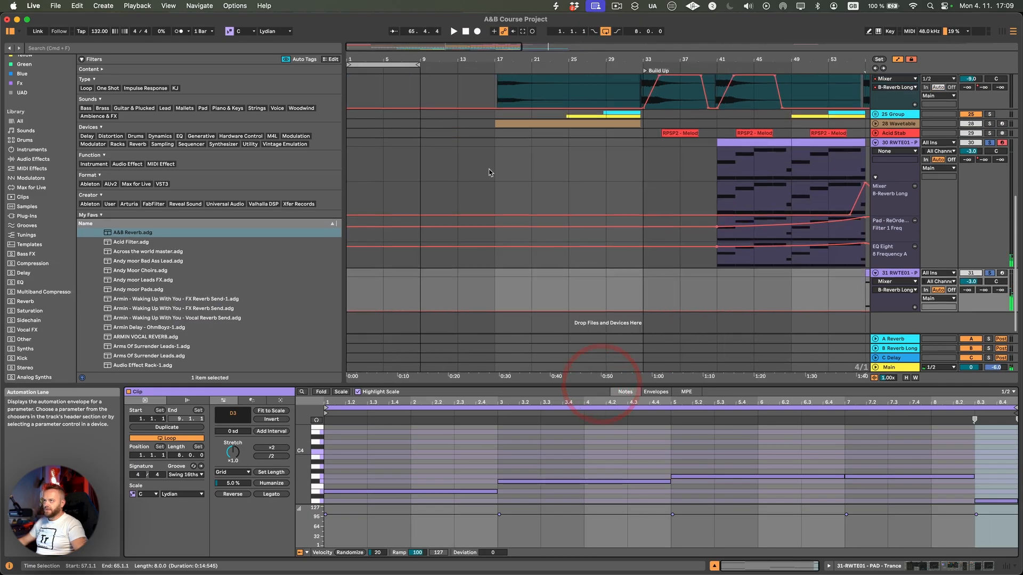
scroll(491, 173, up, 10)
click(399, 124)
scroll(735, 142, right, 15)
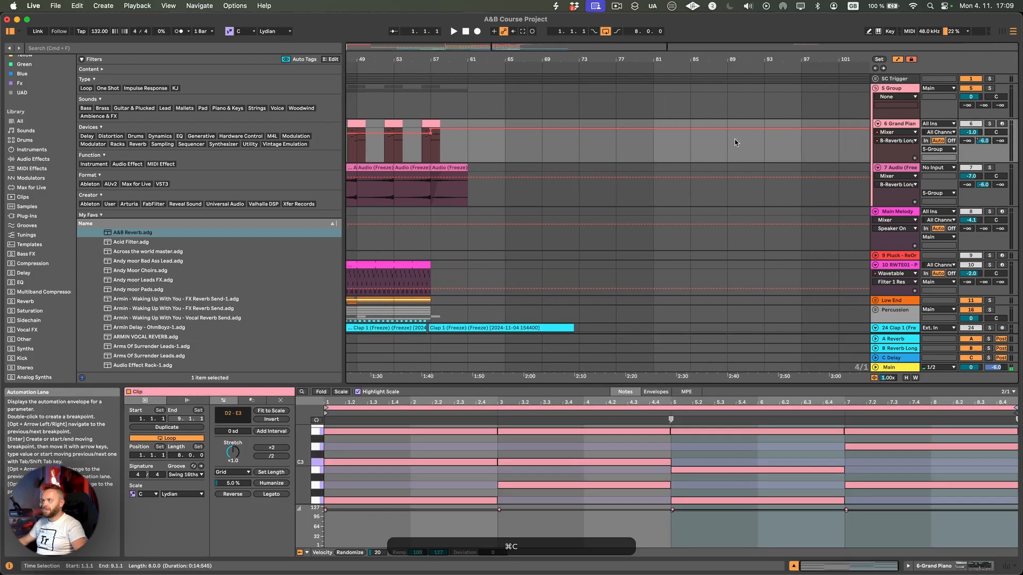
- Duplicate the Grand Piano track, paste the copied chord clip at bar 57 on the duplicate, and clear its bars 45 to 57
click(905, 124)
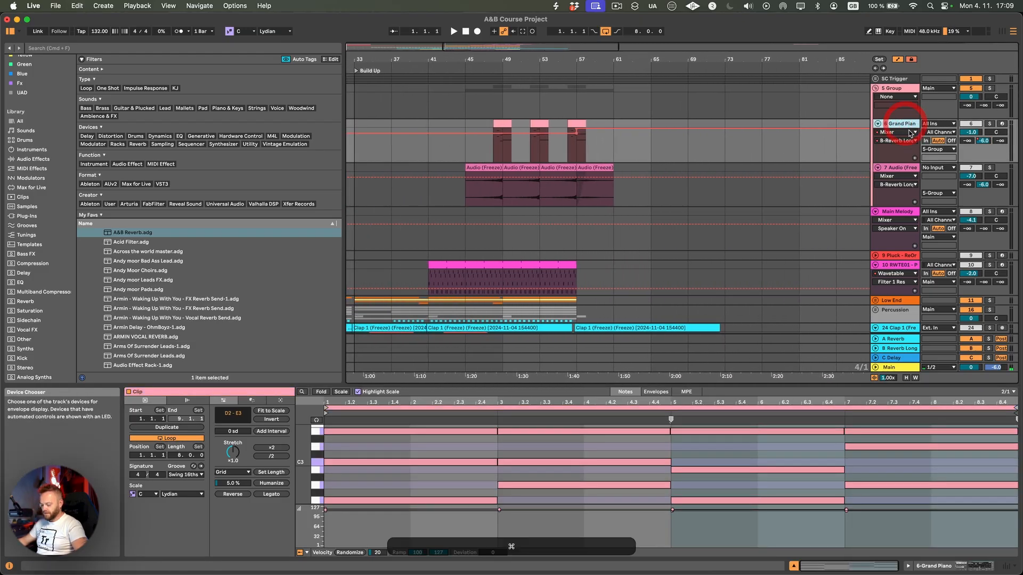
key(super+d)
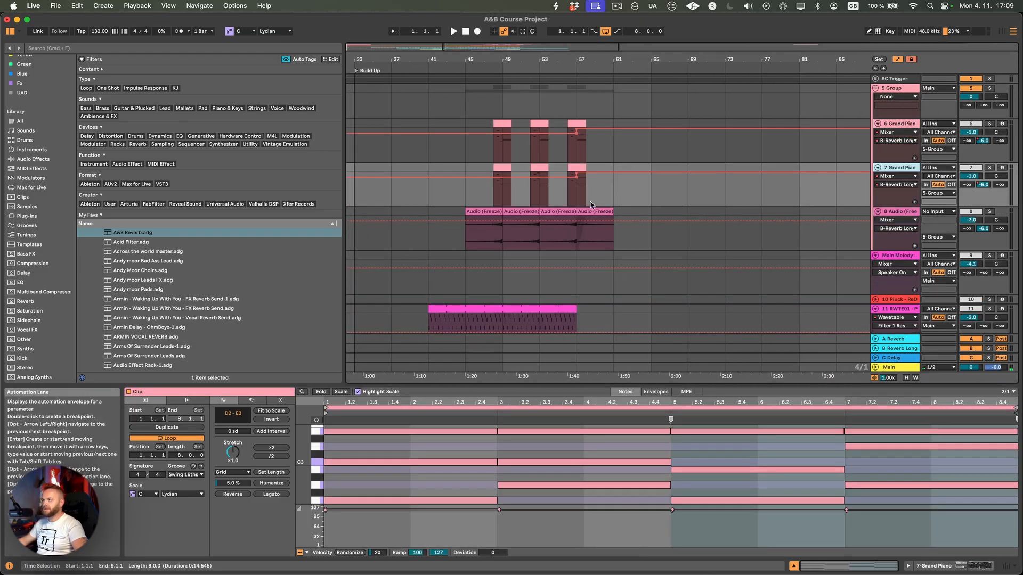
click(576, 194)
key(super+v)
drag(577, 186, 467, 202)
key(BackSpace)
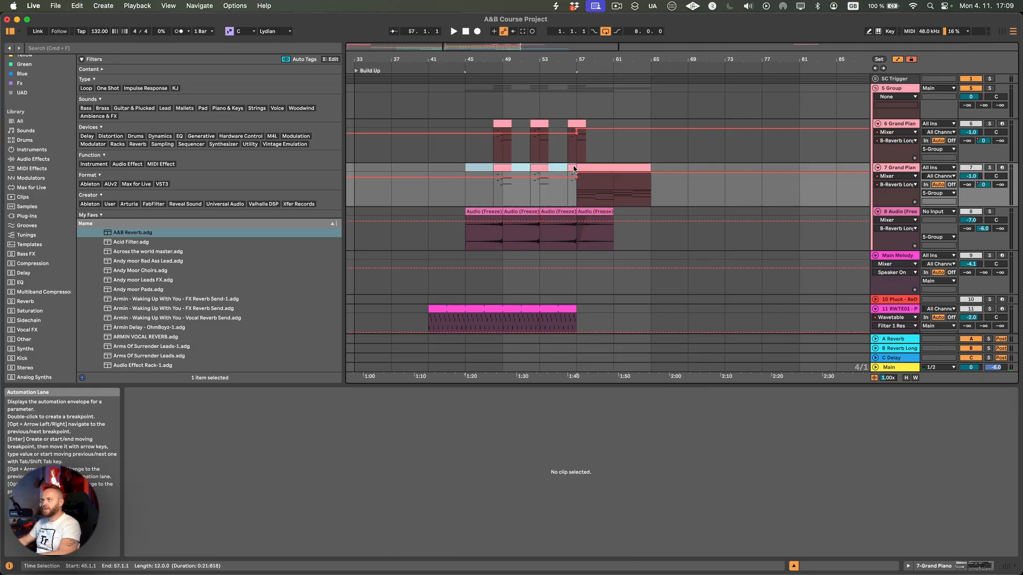
- Solo the duplicated Grand Piano track and play its chord clip from bar 57 with the track's devices displayed
click(593, 167)
key(space)
click(989, 167)
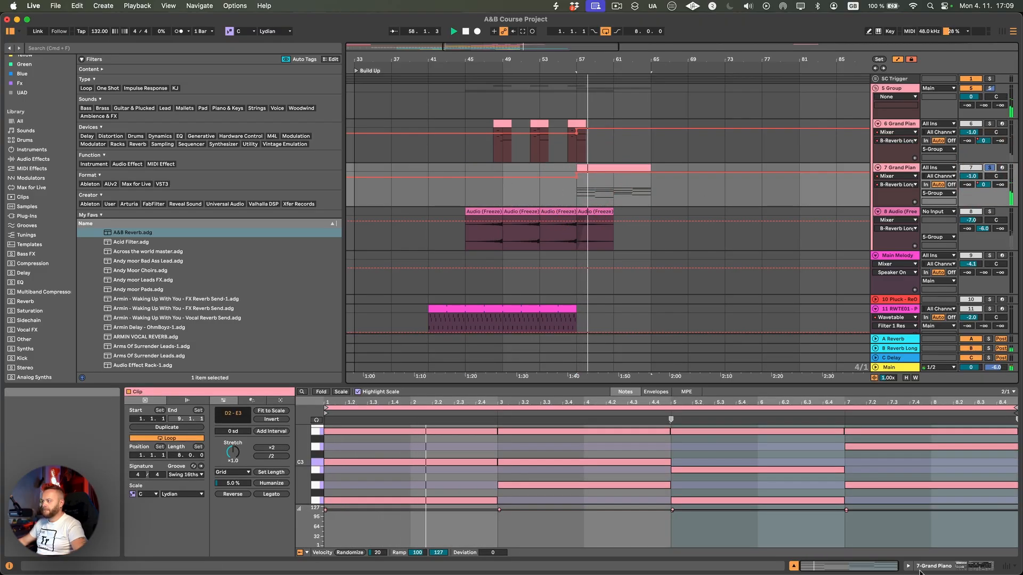
click(926, 562)
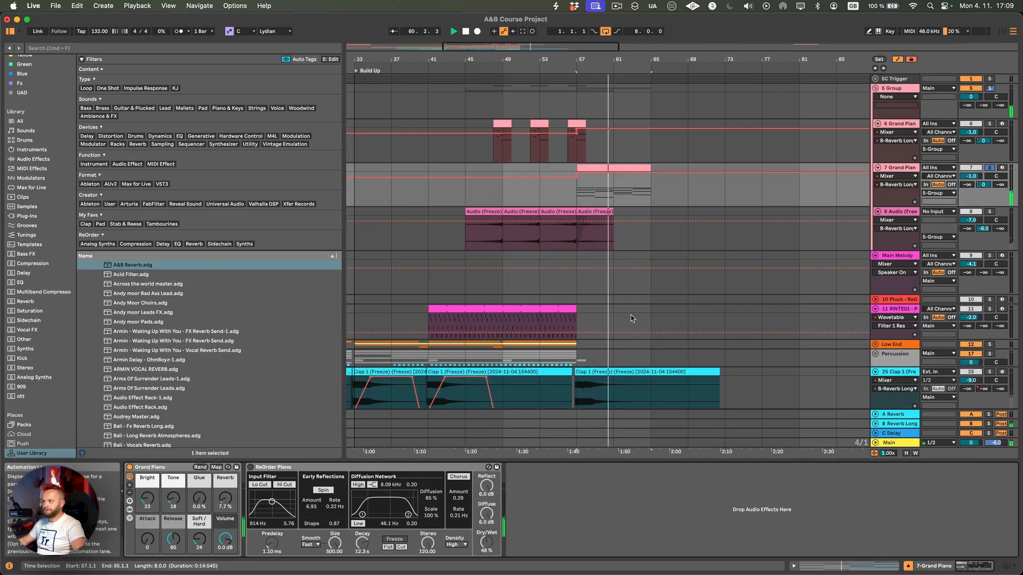
scroll(693, 312, left, 3)
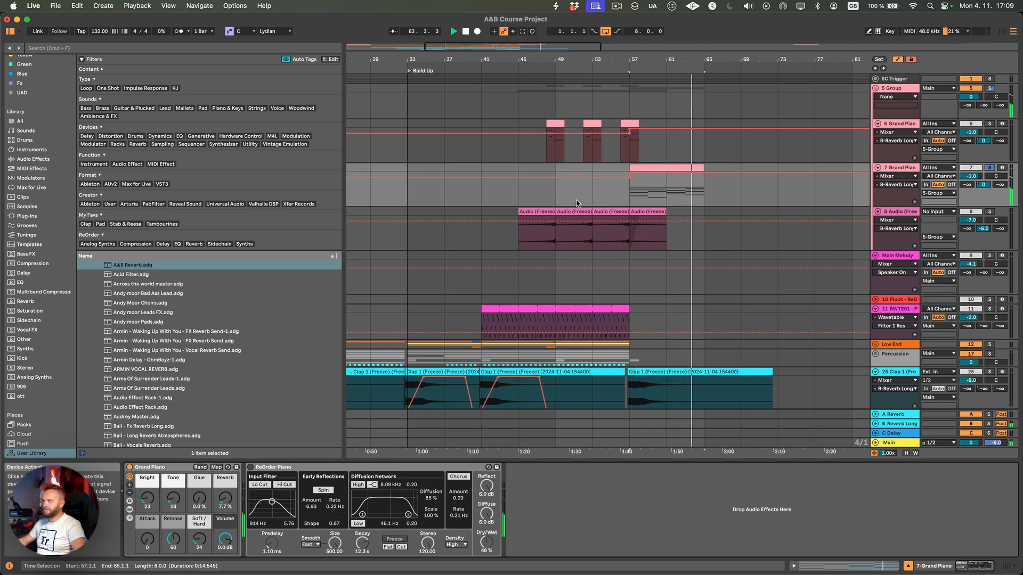
key(space)
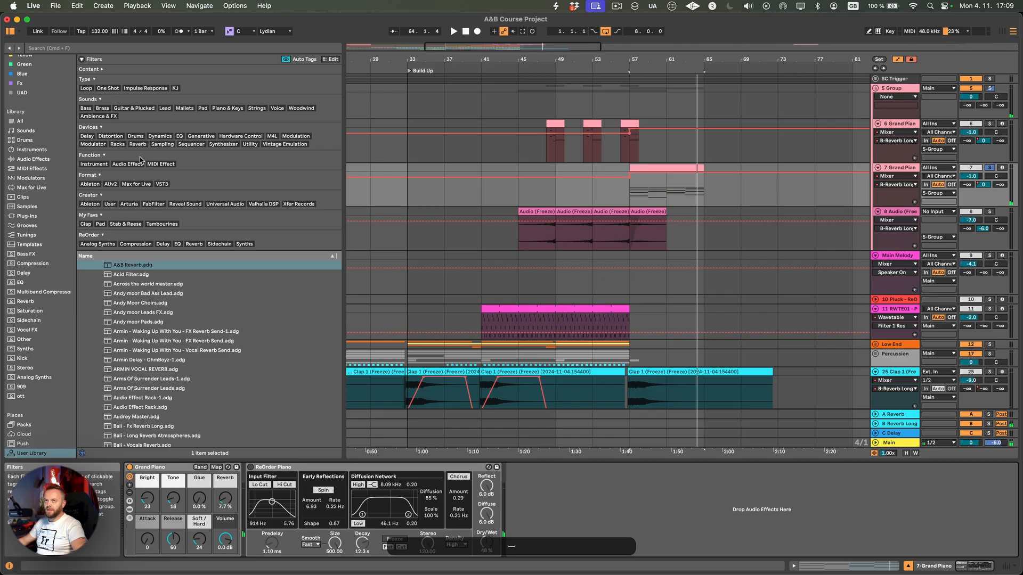
- Search the browser for "eq", look through the EQ Eight presets, and clear the search and collapse the preset folders
click(53, 49)
text(eq)
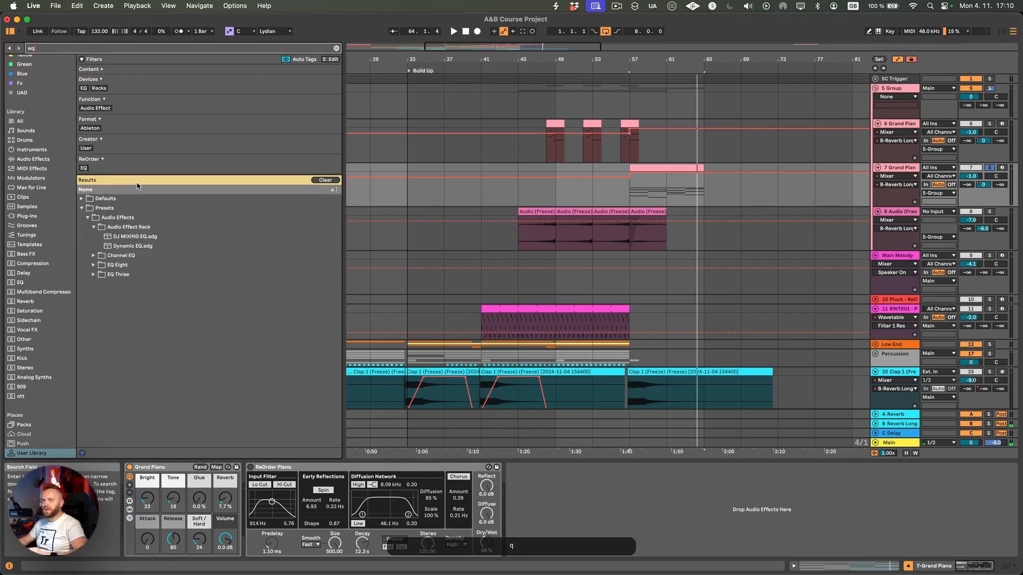
click(118, 265)
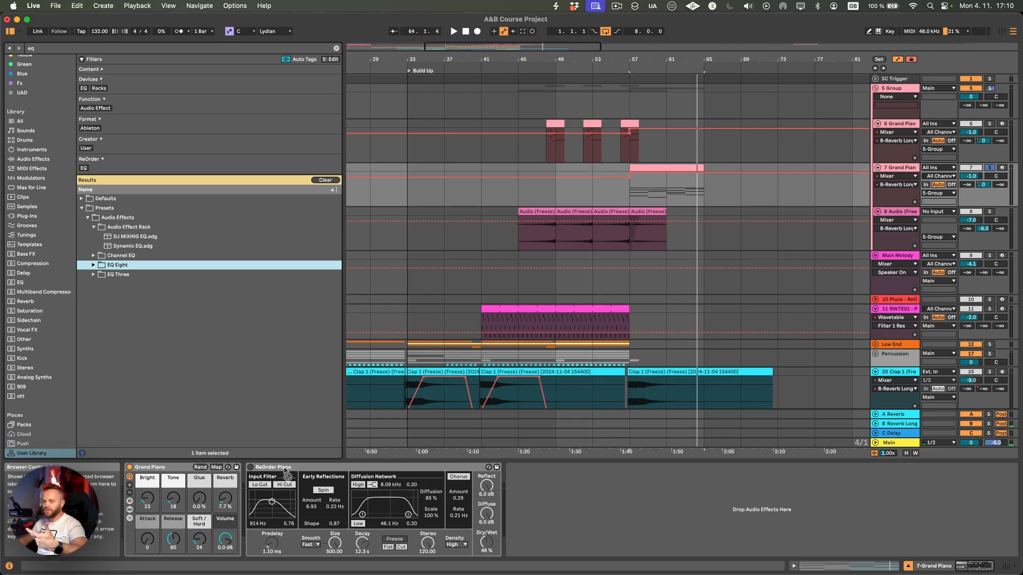
click(118, 265)
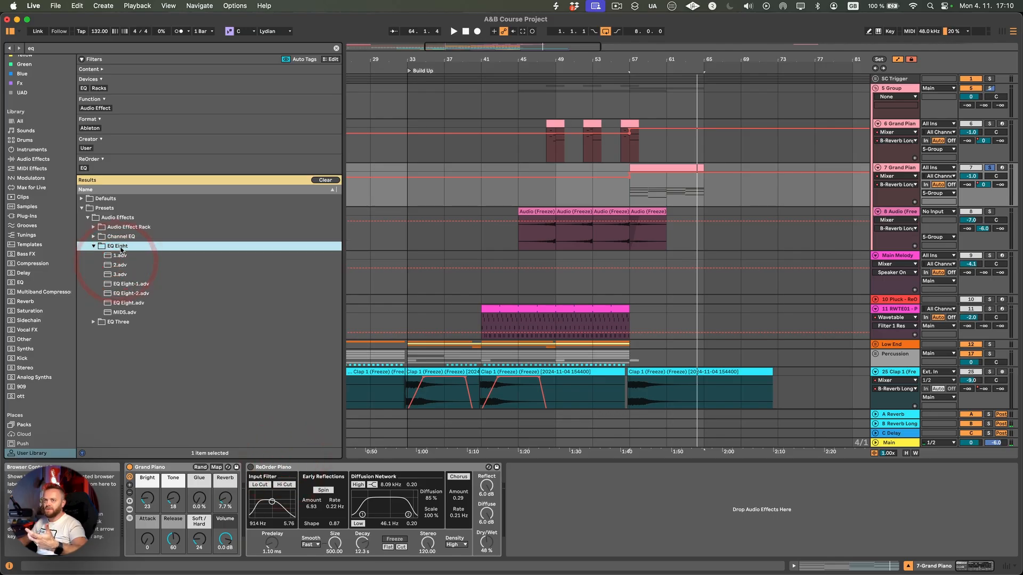
click(336, 48)
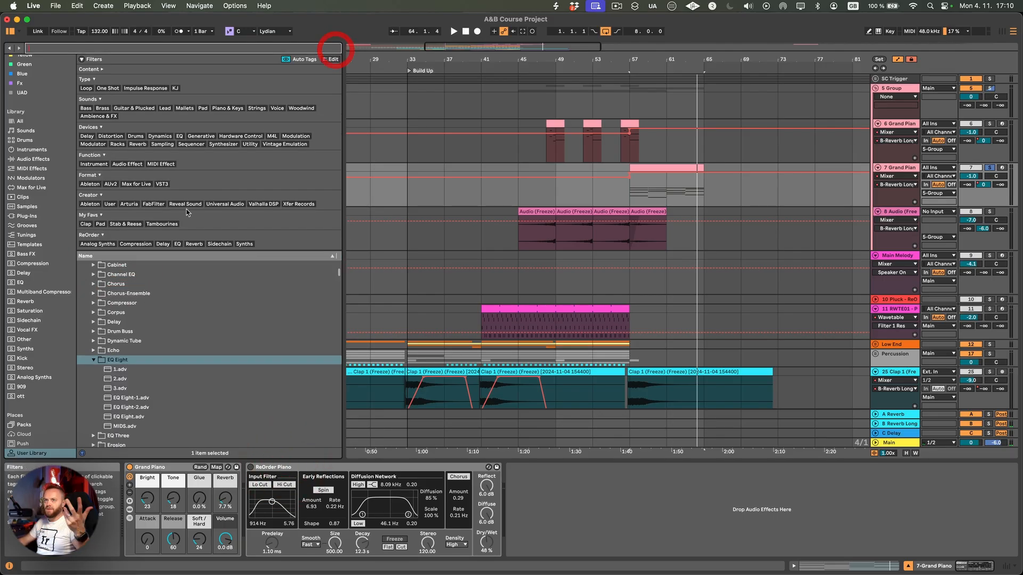
click(130, 358)
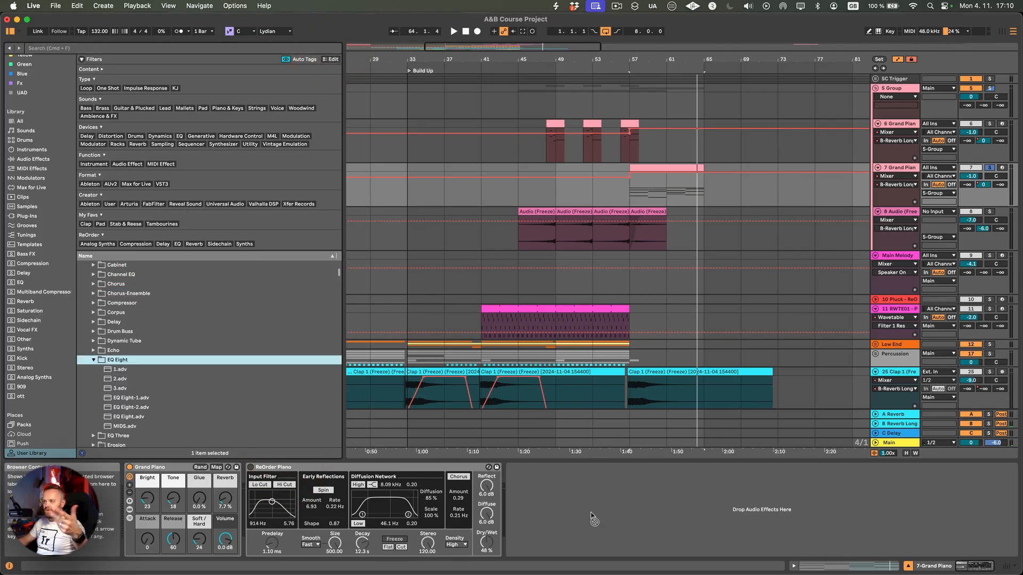
click(92, 360)
click(81, 323)
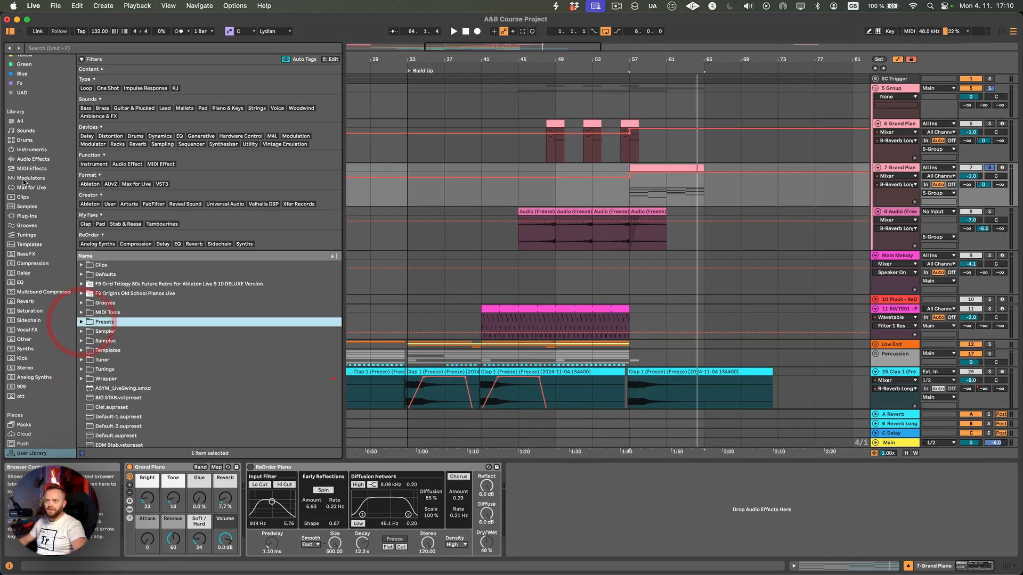
- Add an EQ Eight after the ReOrder Piano device on the duplicated Grand Piano track and start playback
click(32, 159)
drag(107, 279, 605, 506)
key(space)
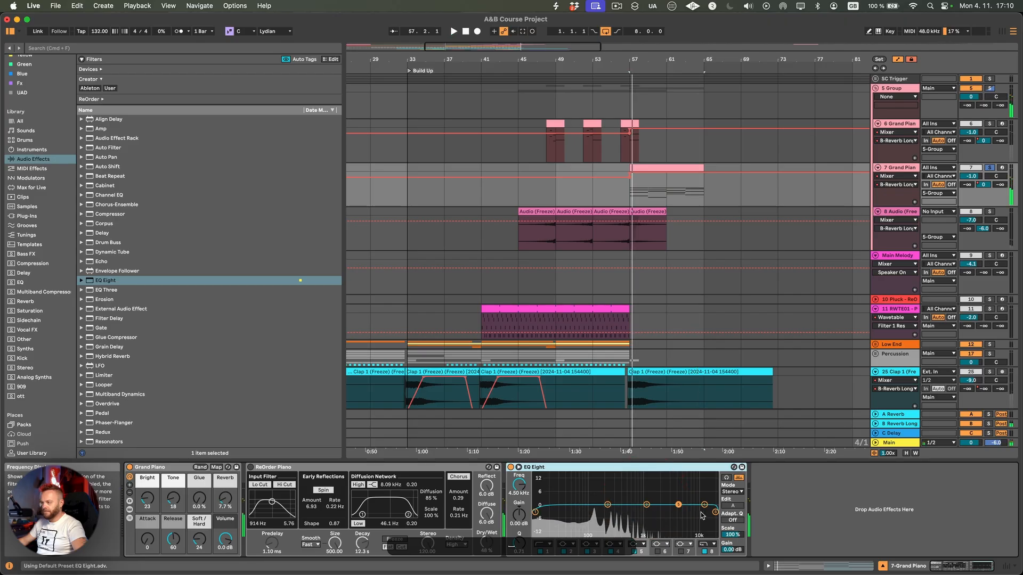
- Shape the EQ Eight curve with a boost of about 6.3 dB near 899 Hz and adjust the low and high cuts
drag(715, 512, 638, 487)
key(space)
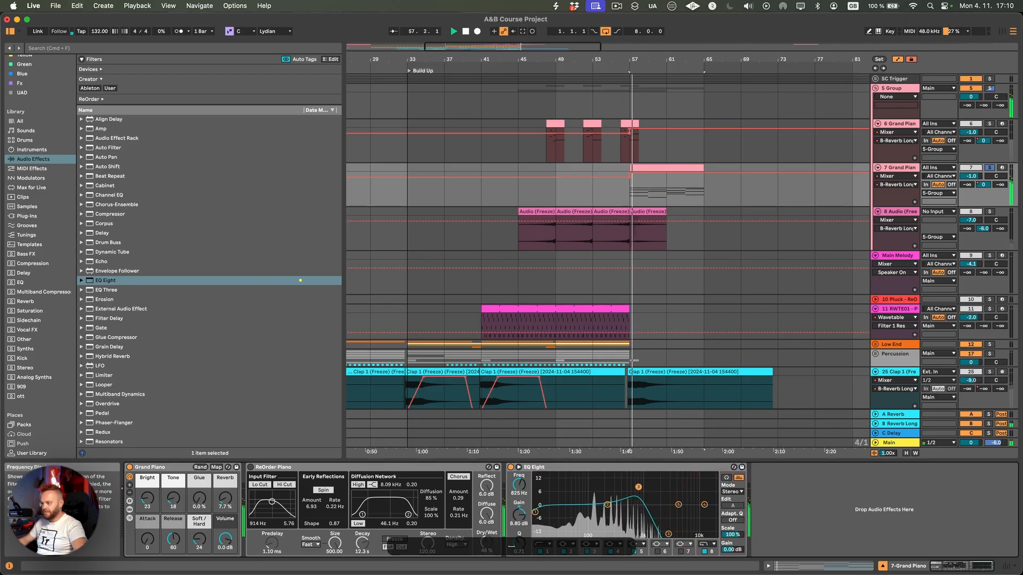
drag(534, 512, 548, 511)
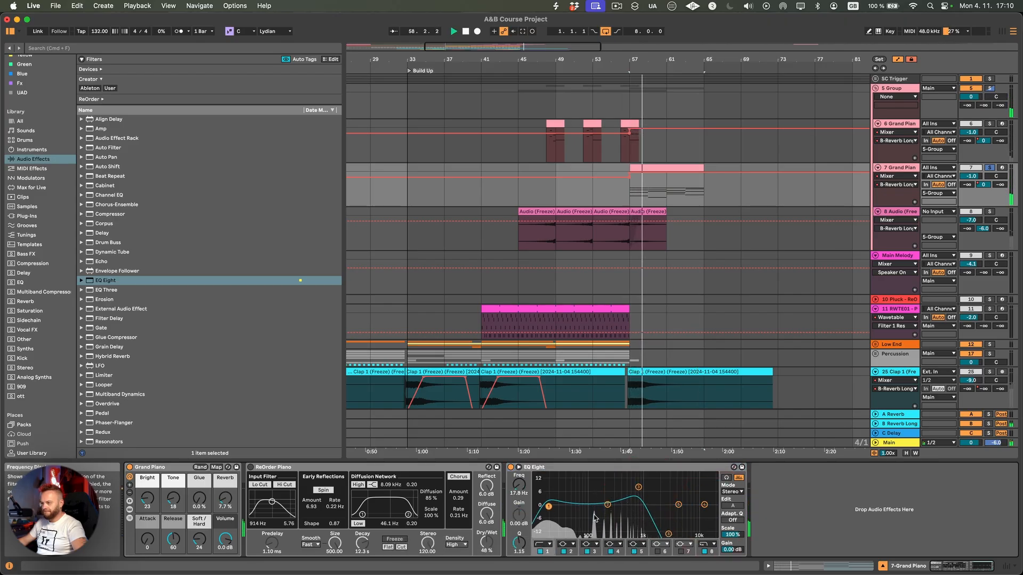
drag(638, 487, 639, 484)
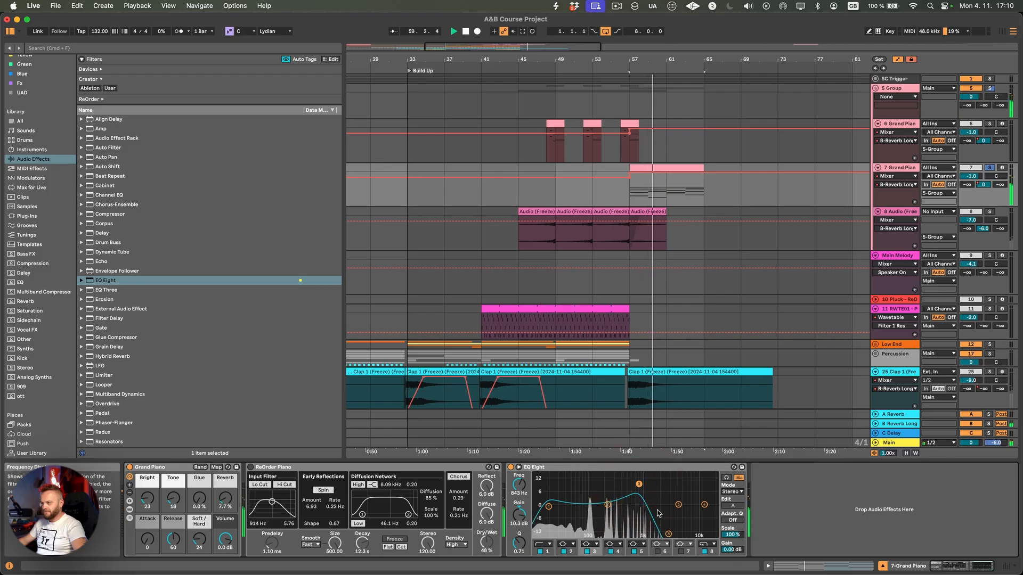
drag(669, 534, 669, 534)
drag(639, 486, 642, 493)
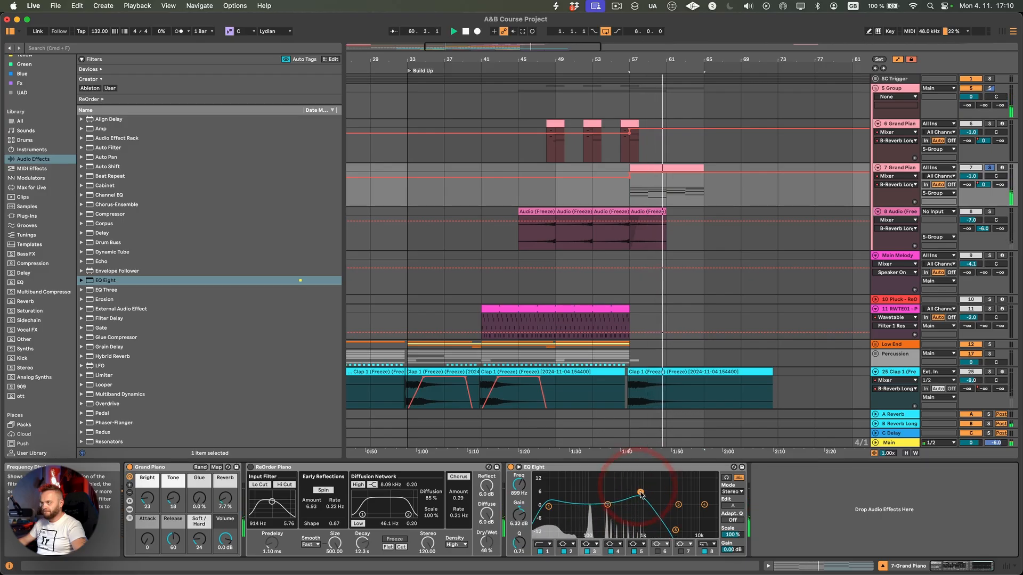
- Open the bar 57 Grand Piano clip together with the trance pad clip in an enlarged note editor, focused on the piano notes
double_click(664, 167)
drag(788, 366, 799, 269)
scroll(609, 398, up, 3)
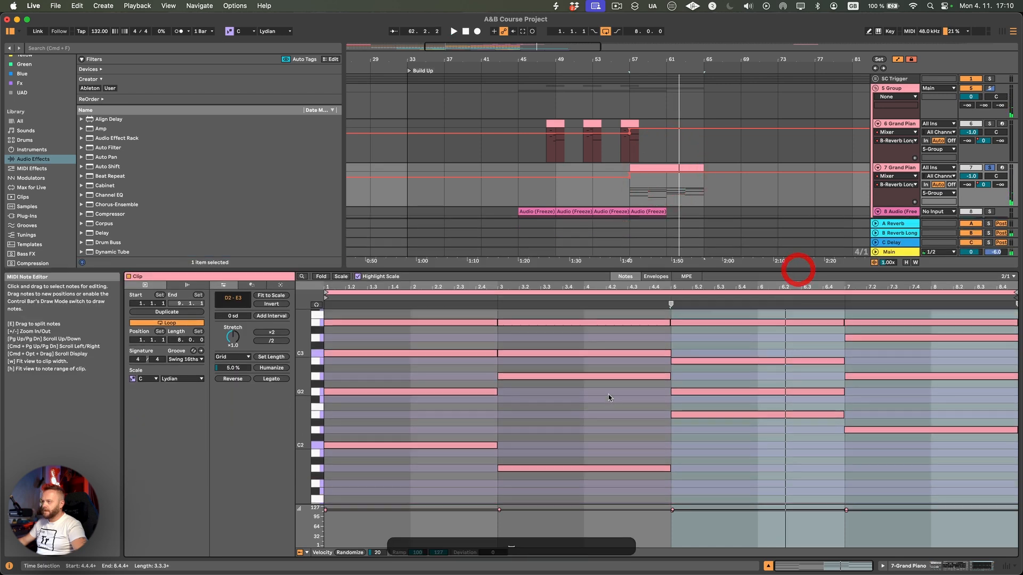
scroll(688, 165, down, 20)
click(677, 159)
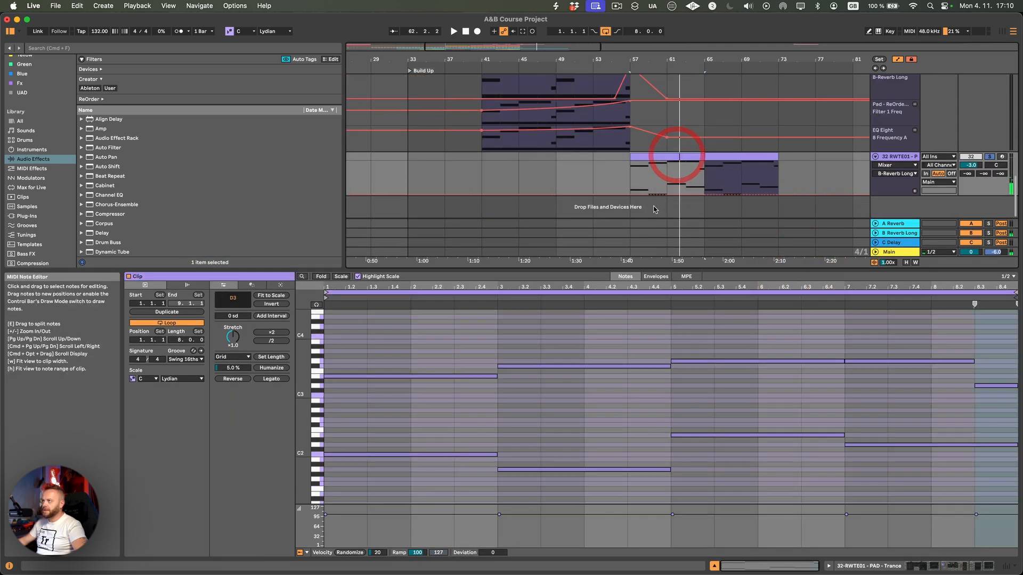
scroll(669, 144, up, 10)
shift+click(663, 159)
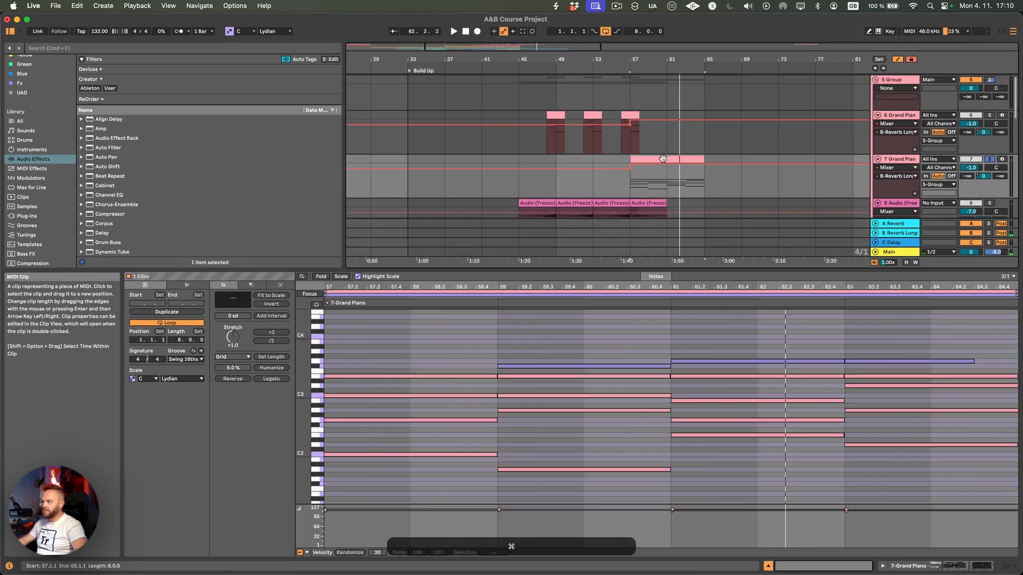
click(532, 292)
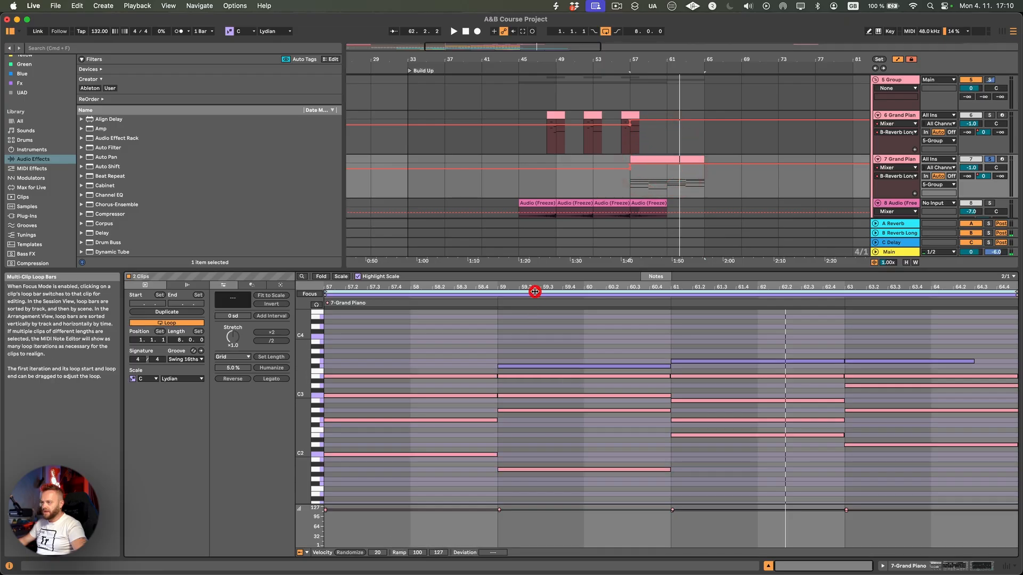
click(542, 342)
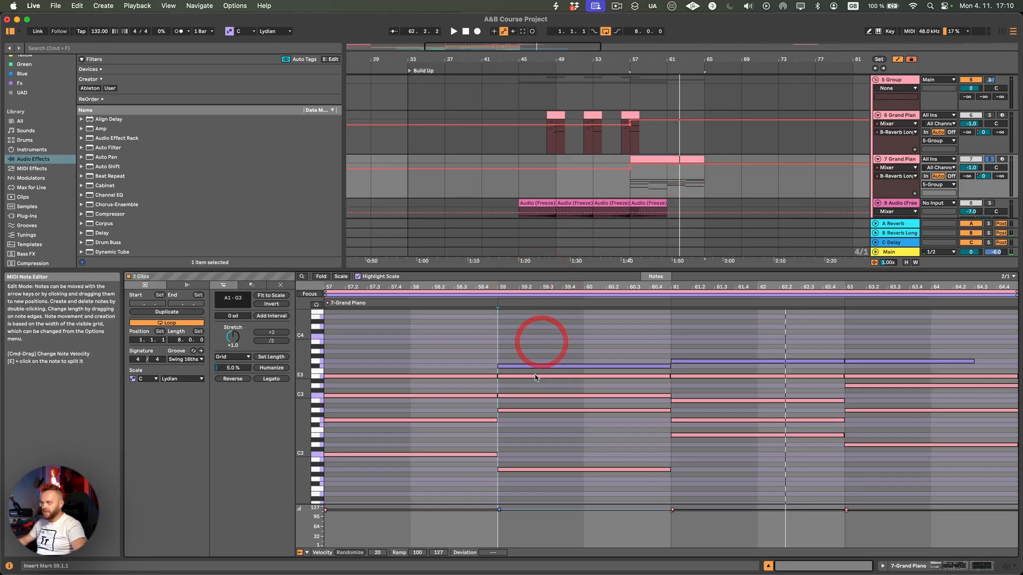
click(538, 366)
key(Down)
key(Down)
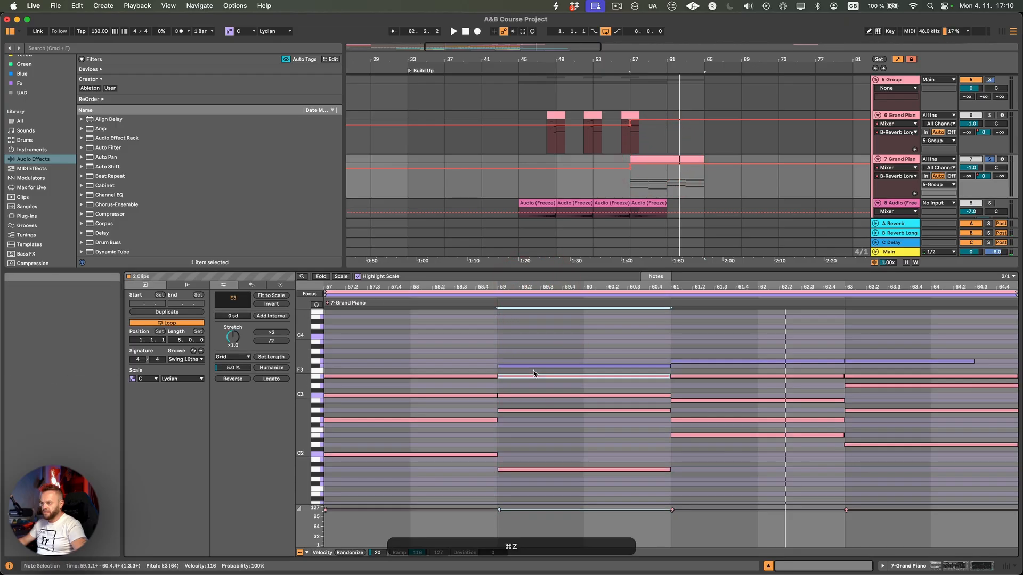
click(319, 426)
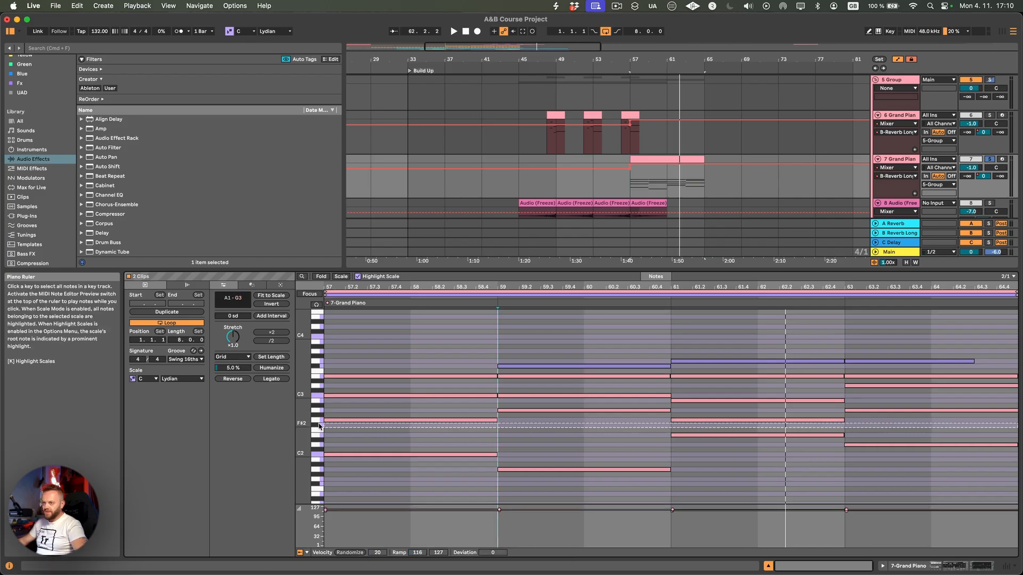
click(318, 424)
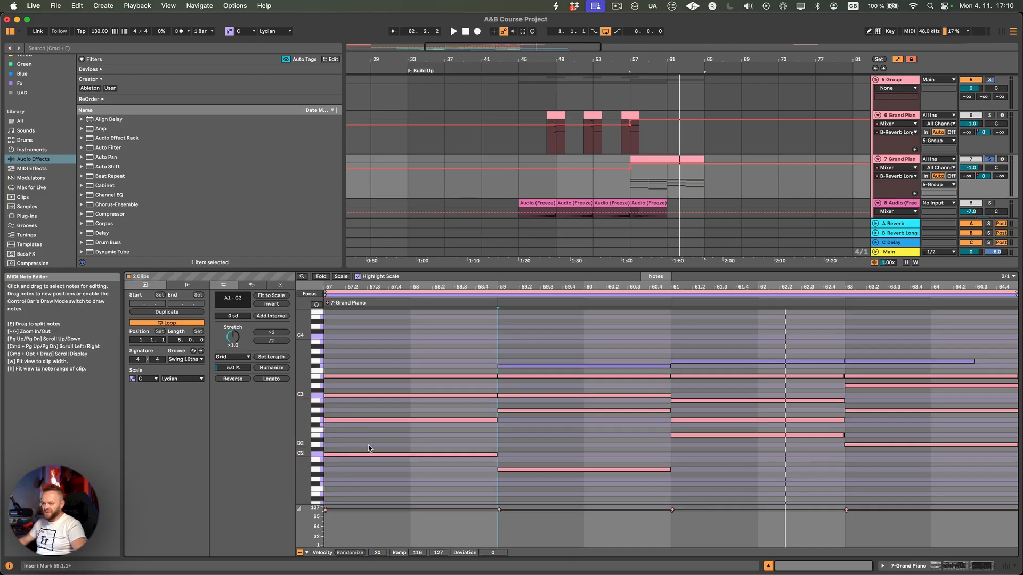
click(320, 453)
click(320, 435)
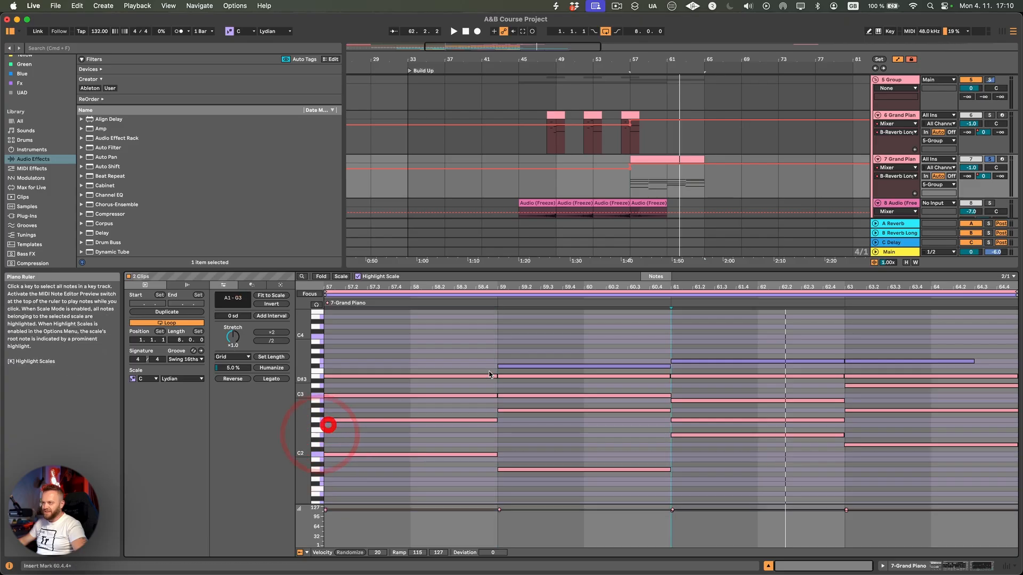
- Raise the top piano notes to match the pad: F#3 at bar 59, G3 at bar 61 and G3 at bar 63
click(512, 366)
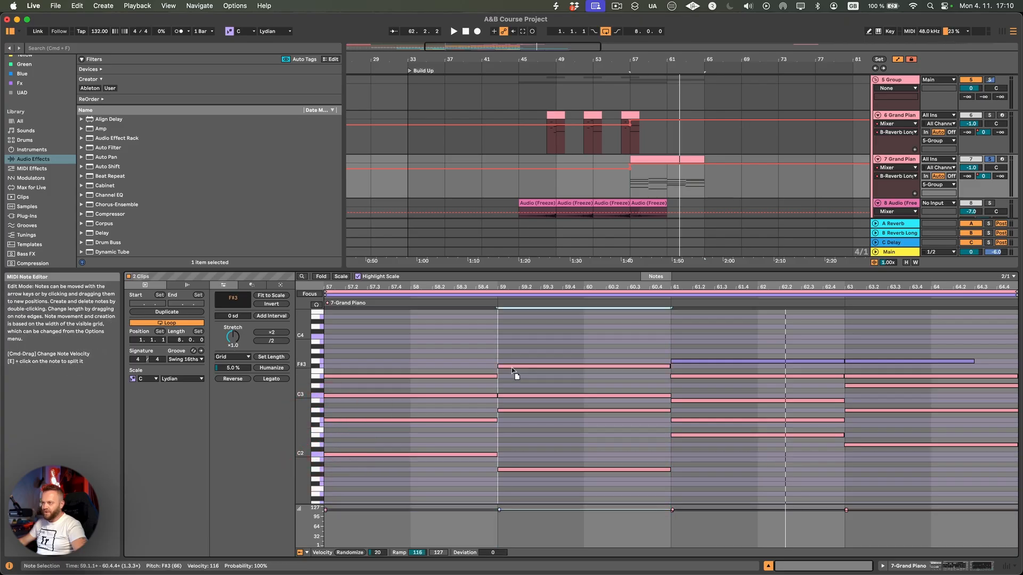
key(space)
click(690, 361)
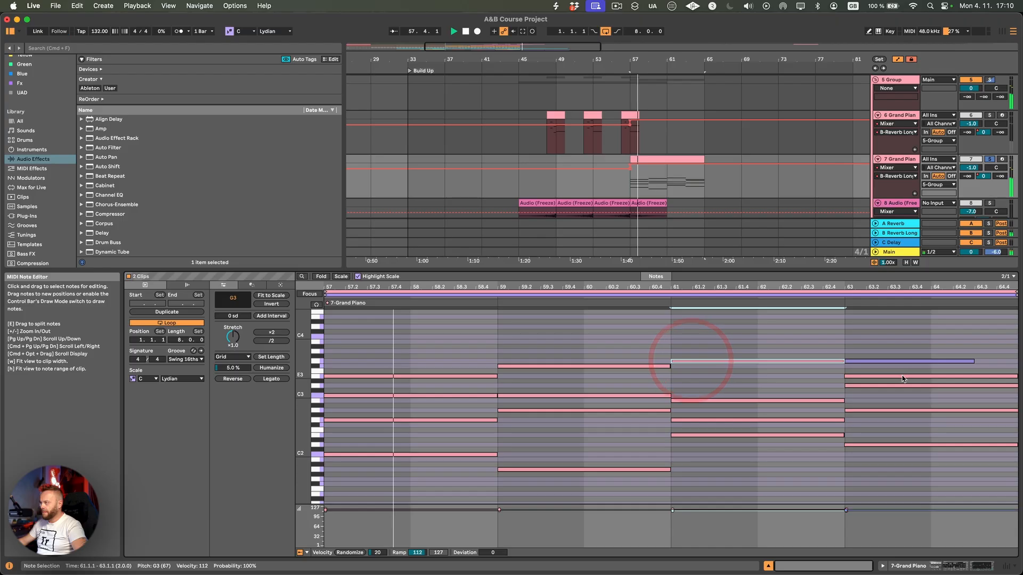
drag(910, 376, 904, 361)
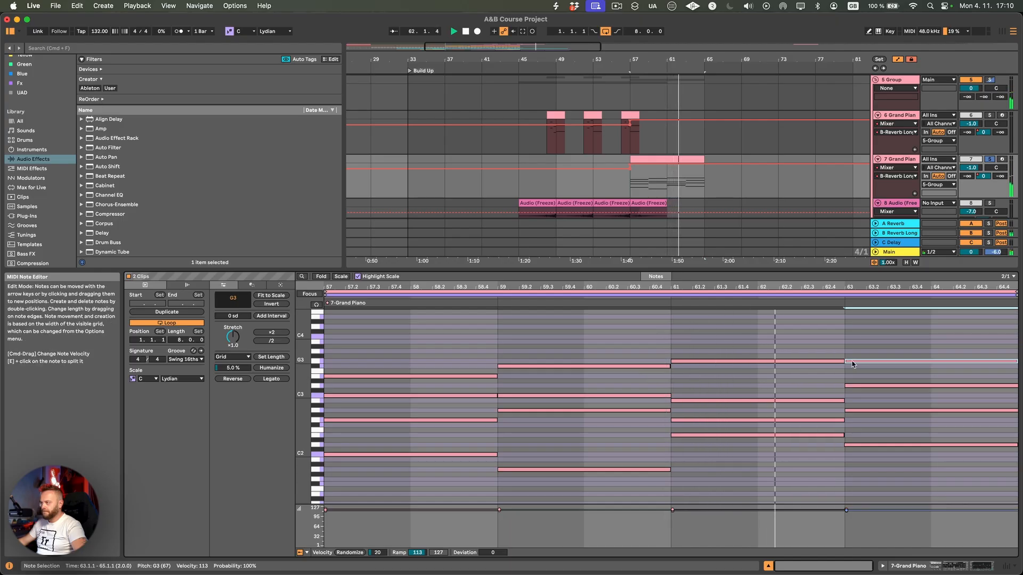
- Try the bar 63 G3 piano note an octave lower at G2 and play the chord
key(shift)
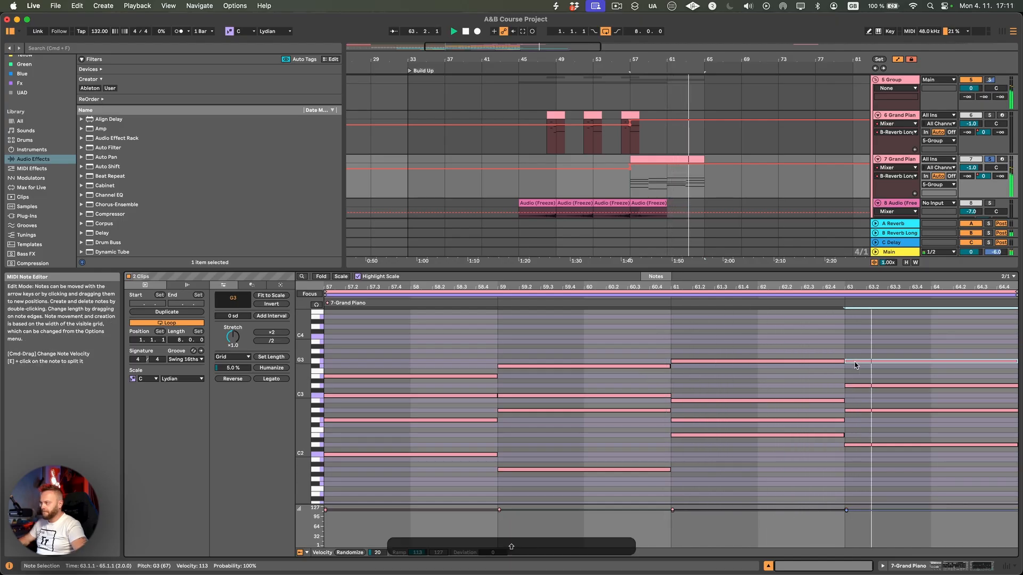
key(shift+Down)
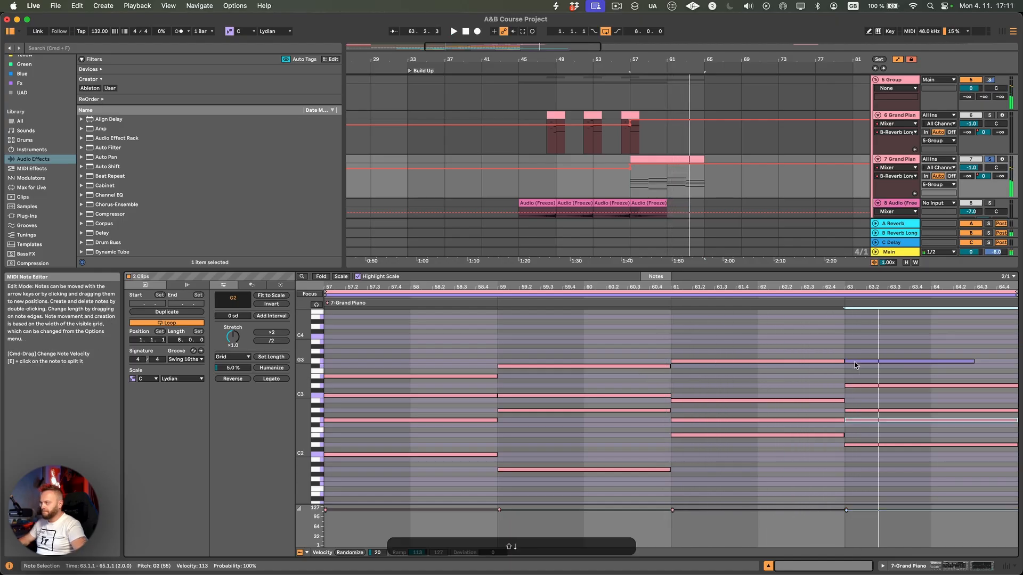
click(762, 299)
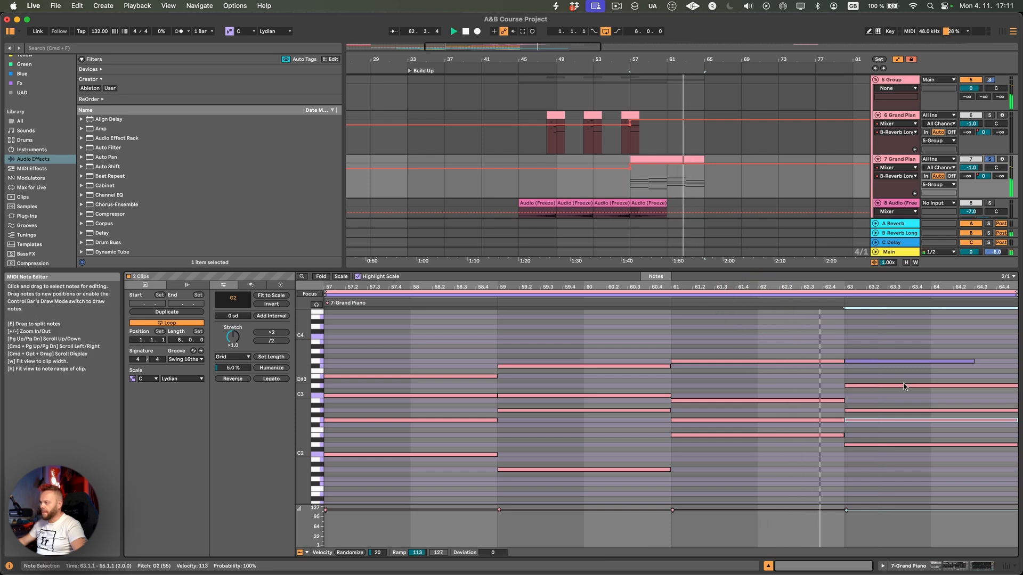
key(space)
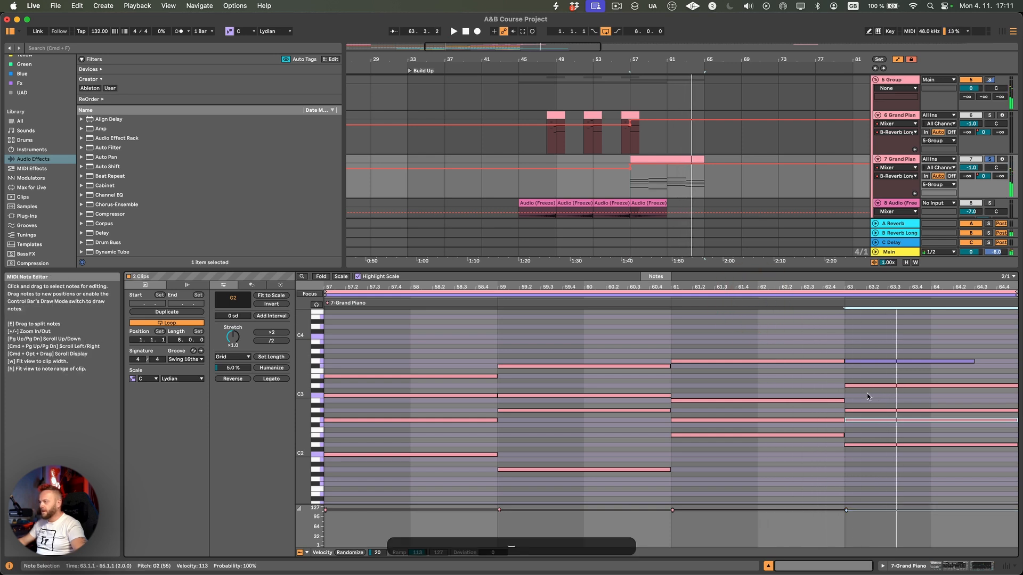
- Delete the bar 63 piano chord, then undo the deletion and the pitch changes made to that chord's top note
click(879, 453)
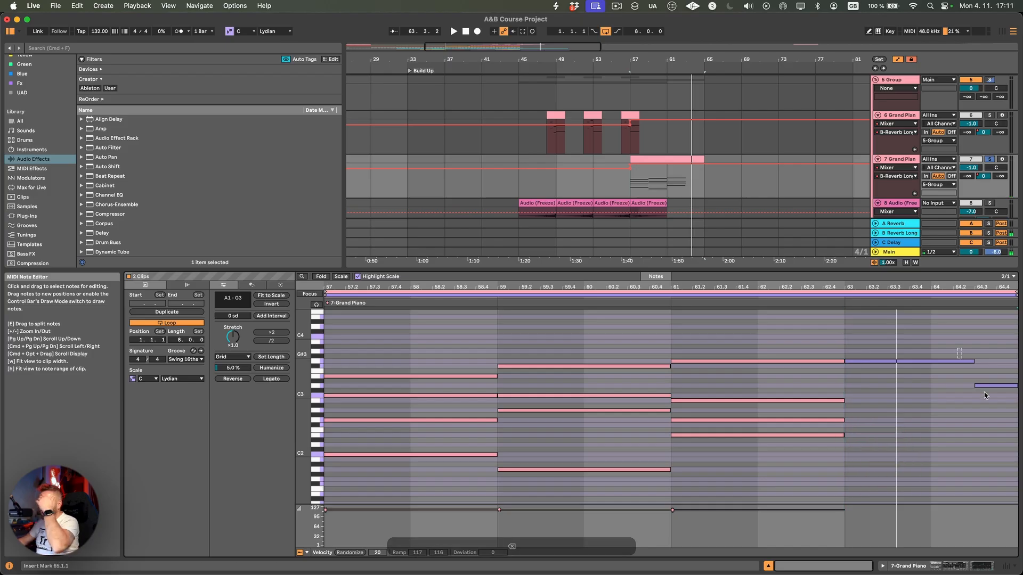
click(994, 413)
key(super+z)
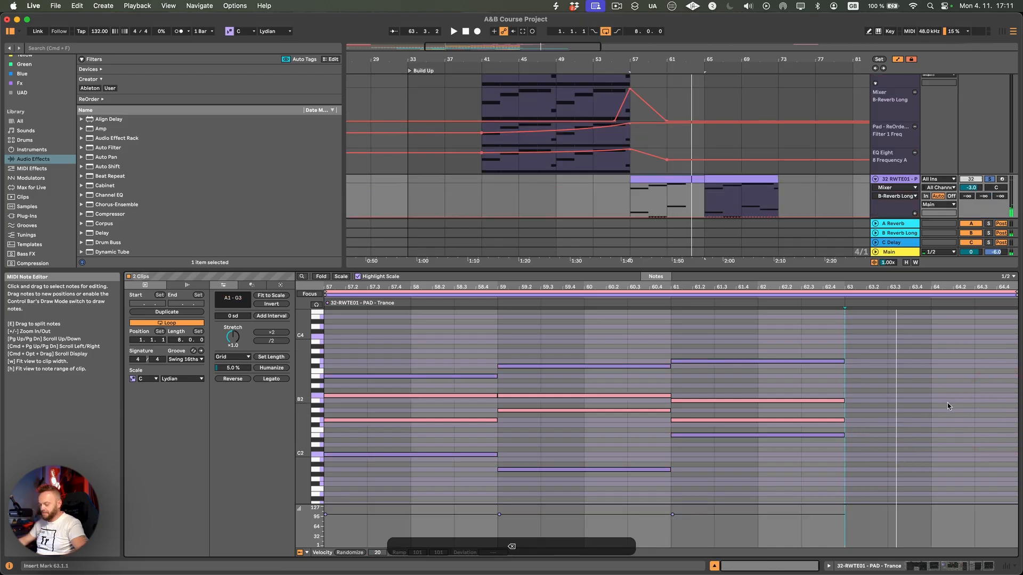
key(super+z)
scroll(900, 400, up, 5)
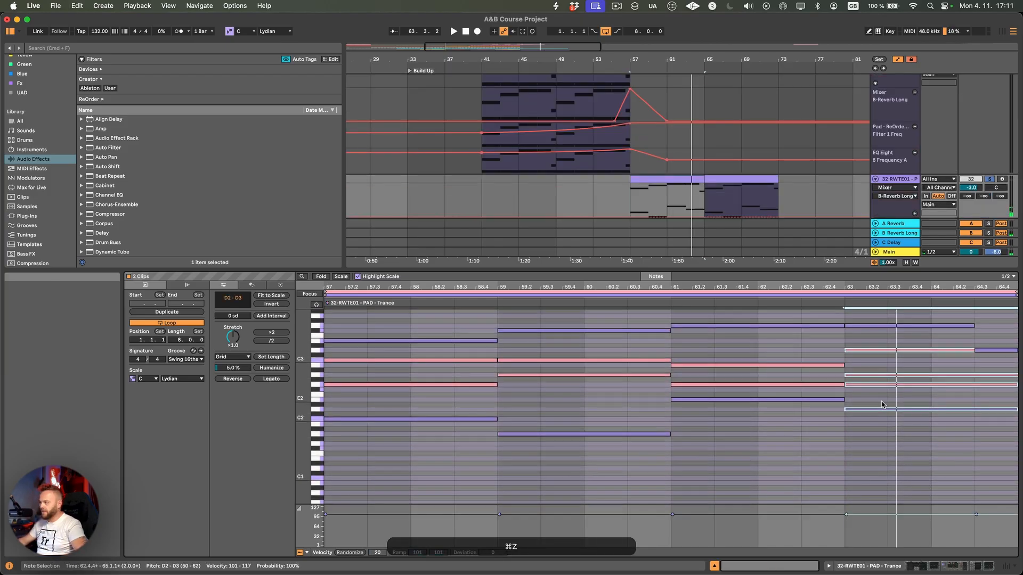
key(super+z)
key(super+z)
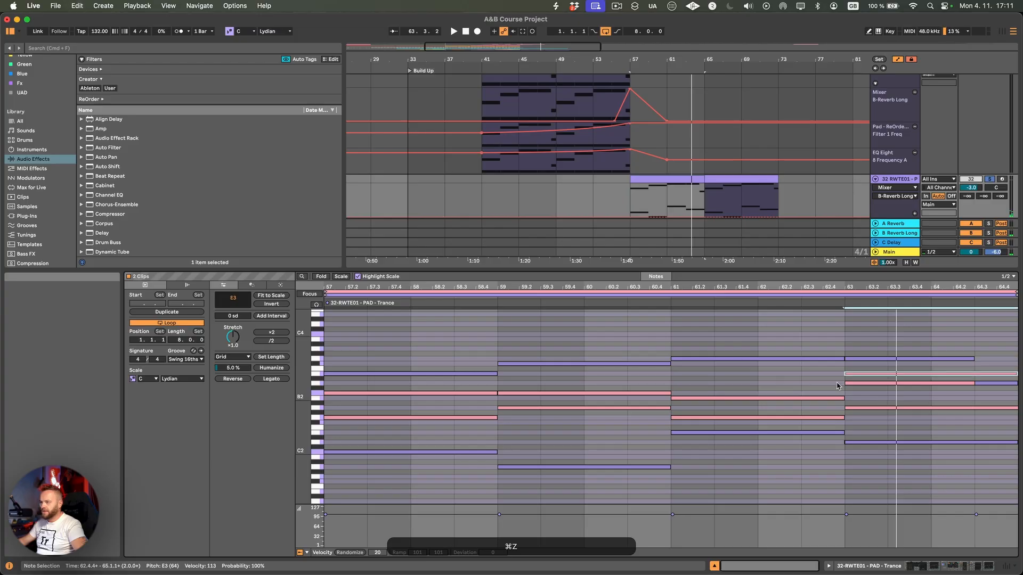
- Delete all notes of the bar 63 piano chord except the D2 bass note
click(871, 374)
drag(869, 370, 884, 462)
key(BackSpace)
- Rebuild the bar 63 piano chord by copying the D2 note to D3, F#3 and A2, and play it back
key(super+c)
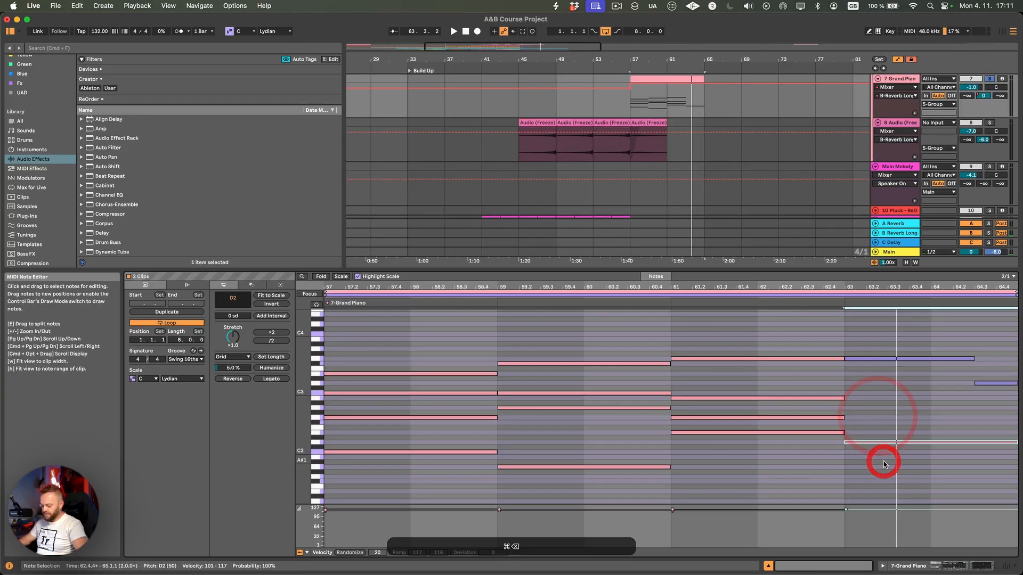
key(super+v)
key(shift+super+Up)
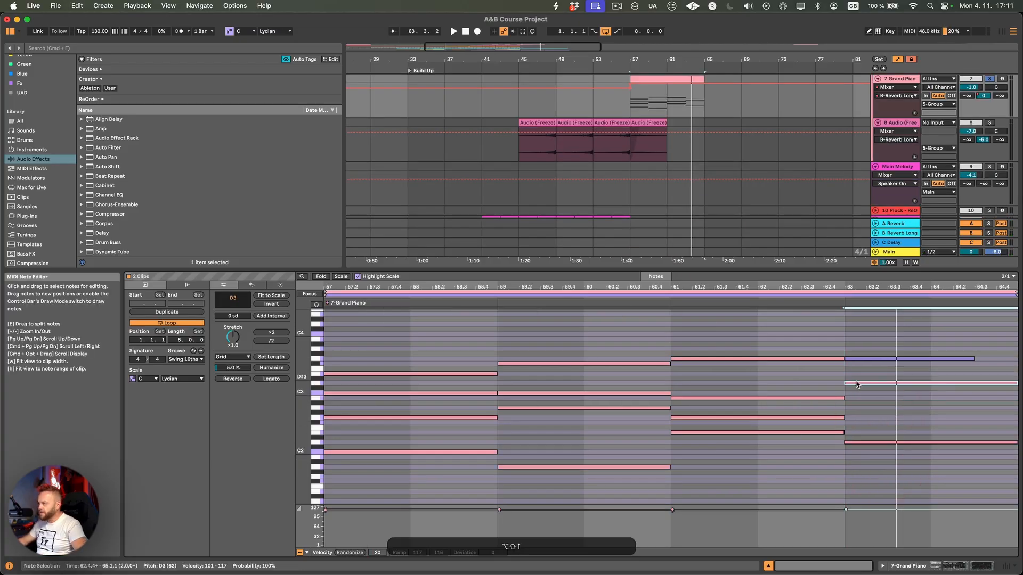
drag(851, 383, 856, 349)
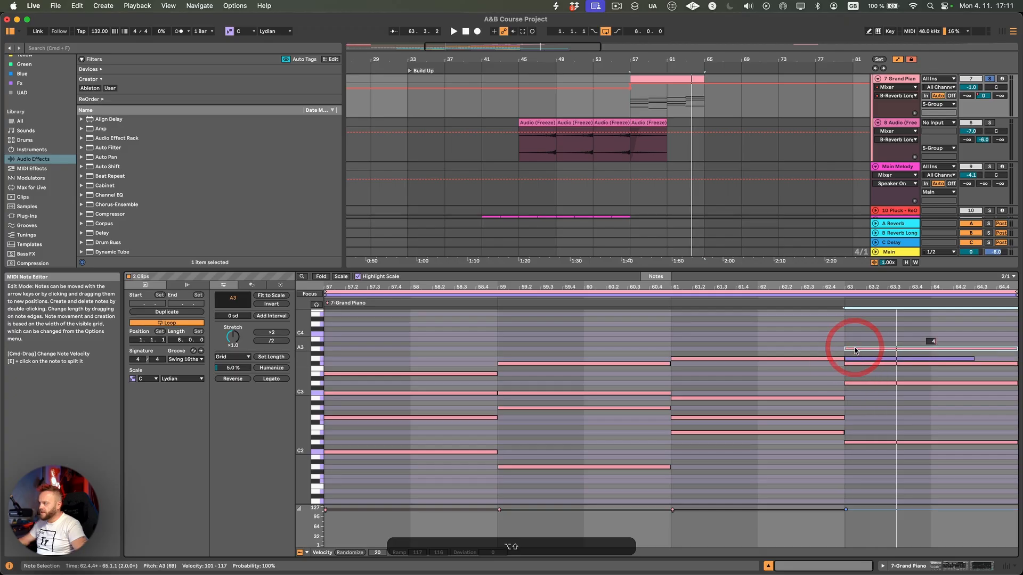
key(shift+super+Down)
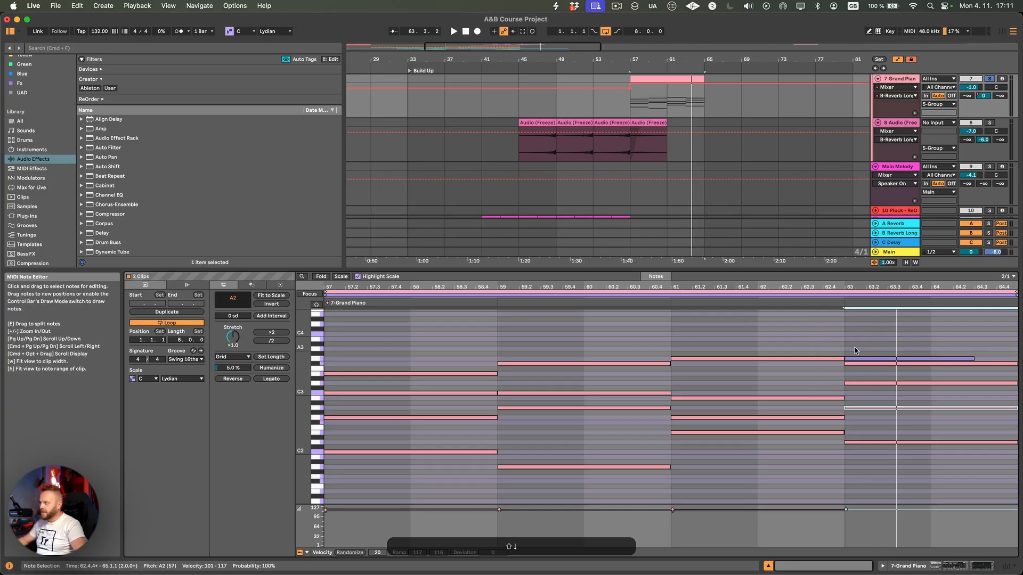
click(790, 299)
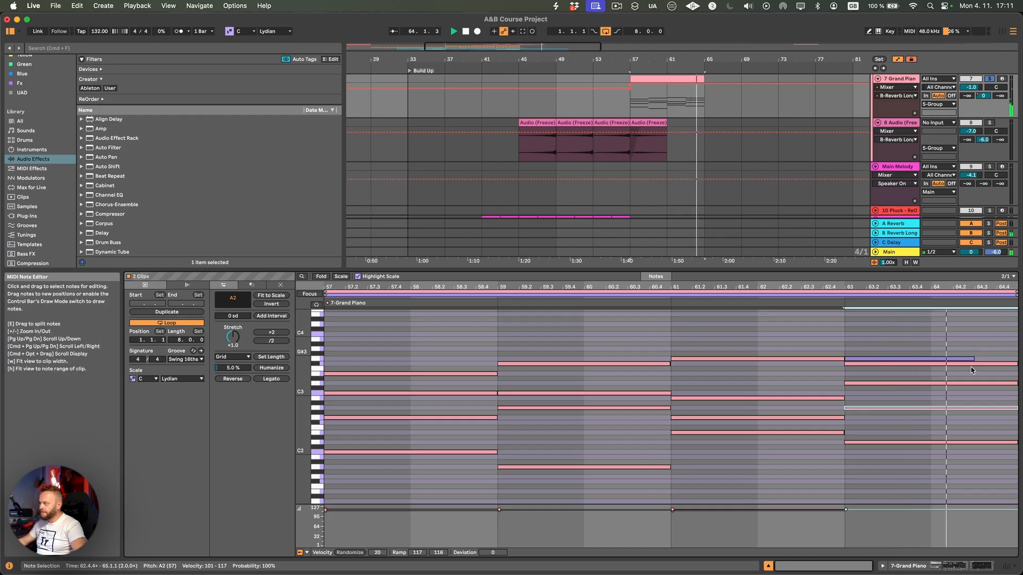
- Display the duplicated Grand Piano track's devices, stop playback and select bars 65 to 73 after its clip
click(909, 565)
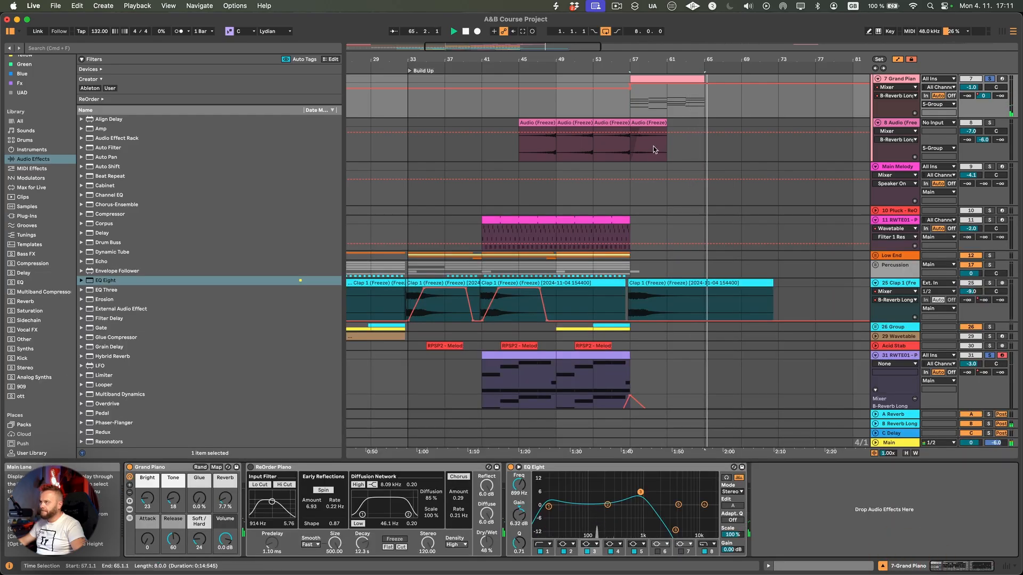
key(space)
scroll(661, 146, up, 1)
drag(712, 113, 787, 114)
scroll(767, 118, up, 3)
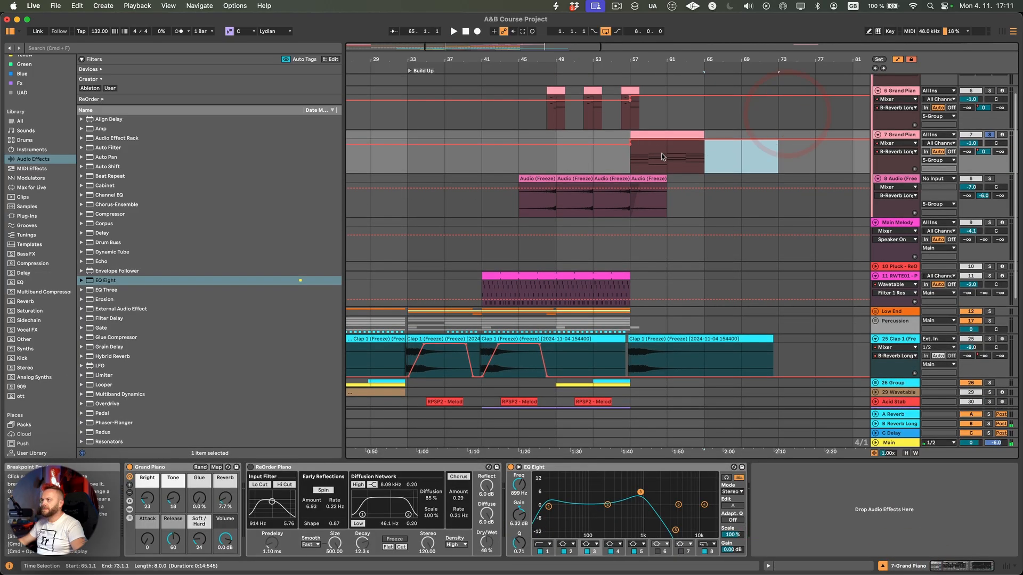
- Remove the B-Reverb Long send automation around bar 57 on the duplicated Grand Piano track and unsolo the track
click(662, 156)
click(629, 140)
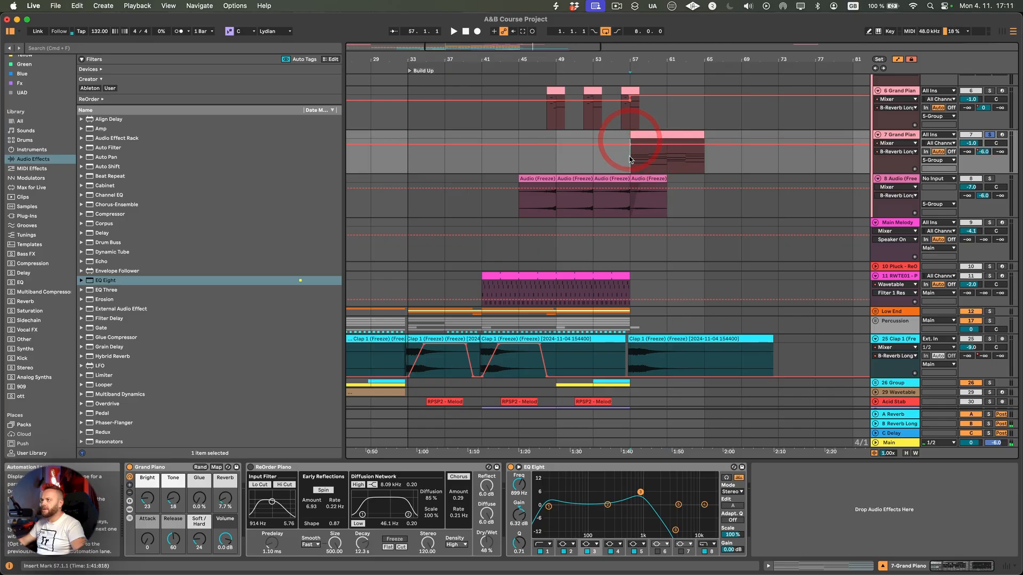
key(space)
click(630, 156)
click(630, 144)
key(space)
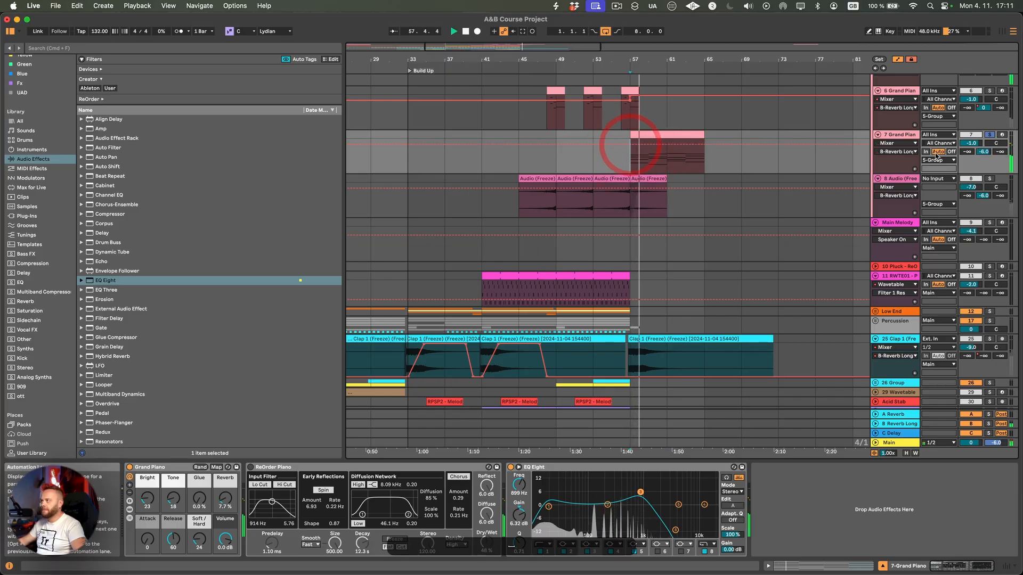
click(989, 135)
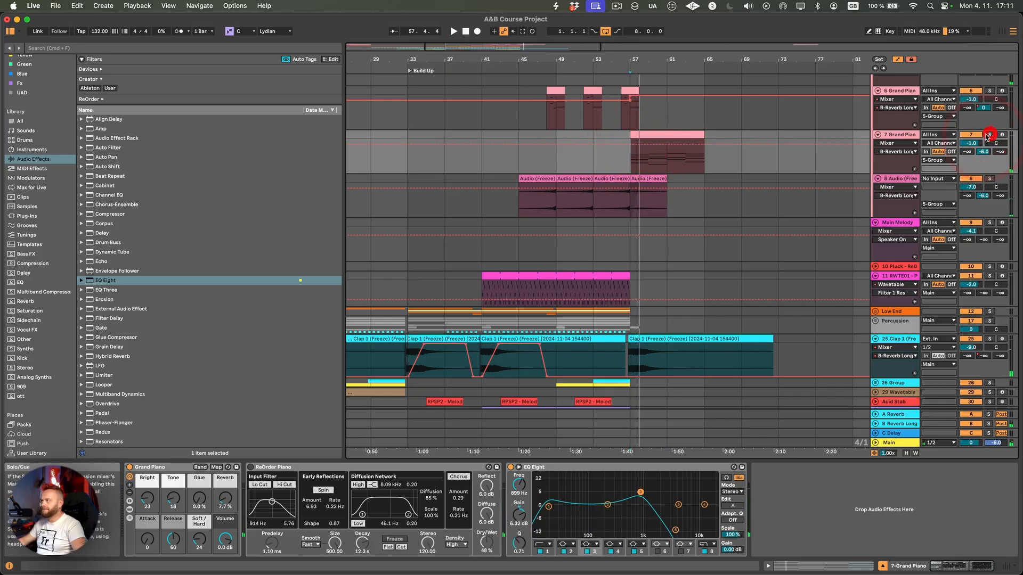
- Play the arrangement from bar 53 and review how the transition into the section after the build-up sounds
click(595, 163)
scroll(660, 155, up, 1)
key(space)
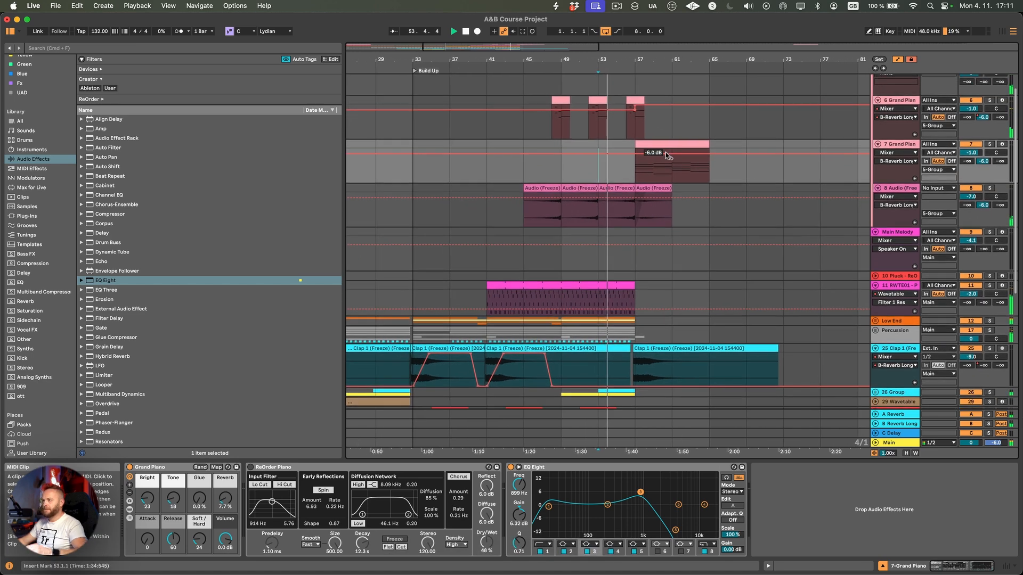
scroll(706, 220, down, 10)
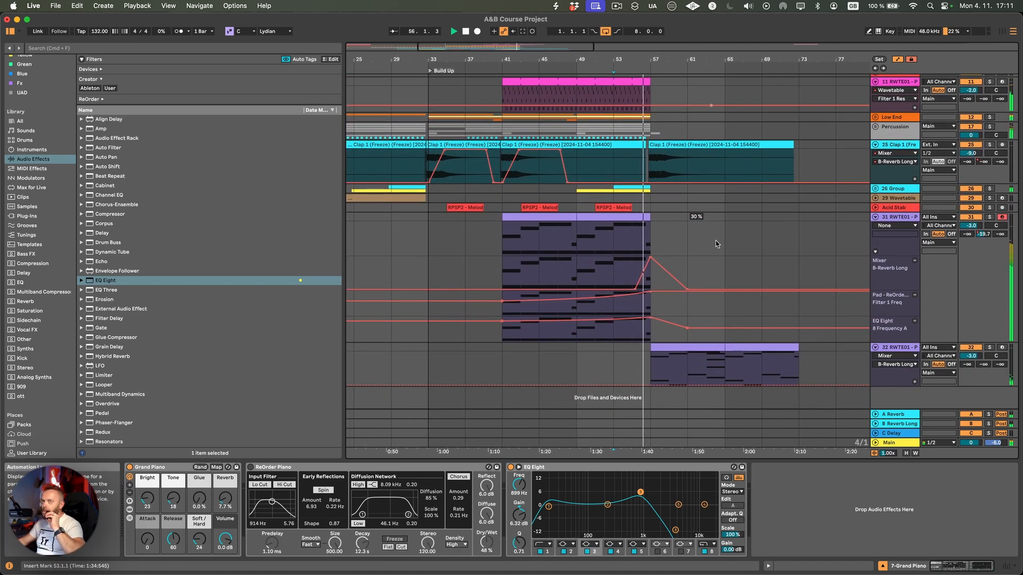
scroll(716, 242, right, 1)
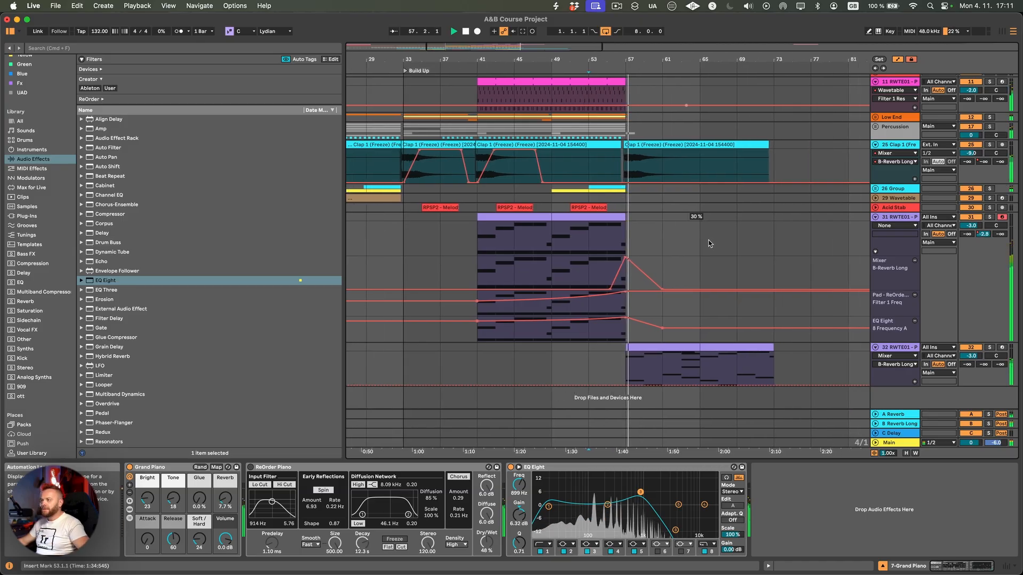
- Copy the Main Melody clip from bar 1 and paste it on the same track at bar 65
scroll(698, 224, up, 11)
scroll(689, 213, left, 10)
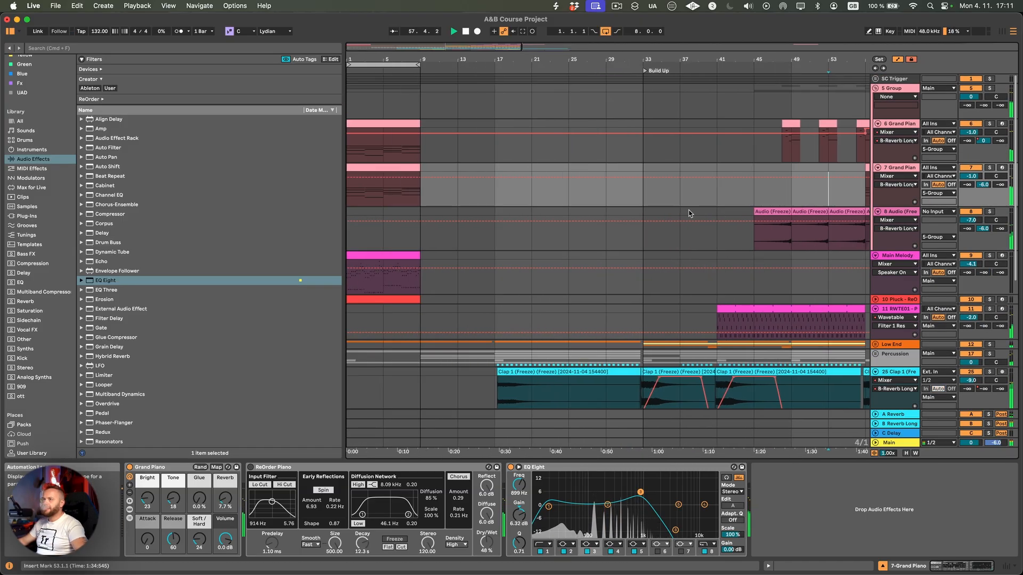
click(369, 255)
key(super+c)
scroll(532, 253, right, 14)
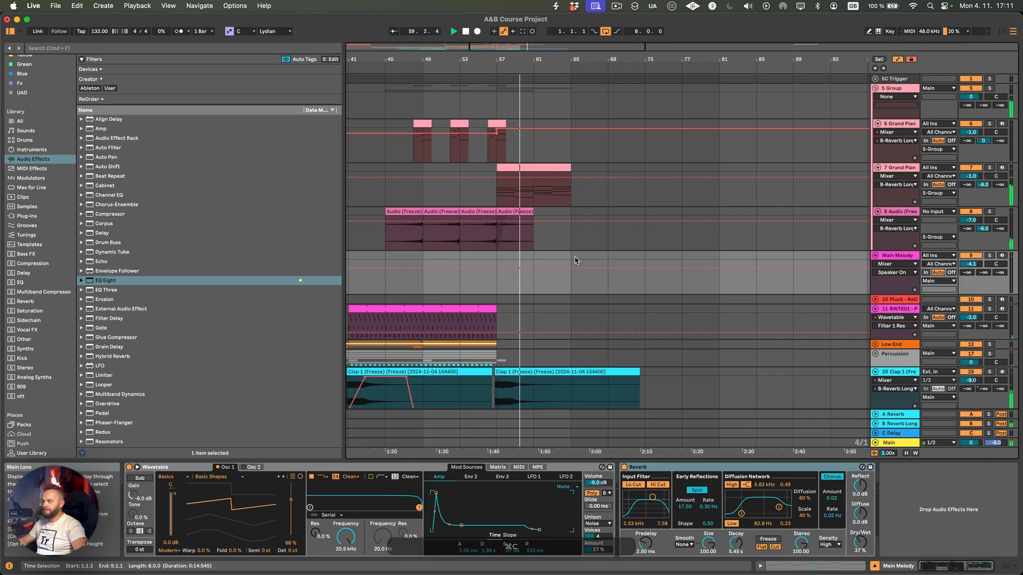
click(574, 256)
key(super+v)
scroll(599, 193, left, 2)
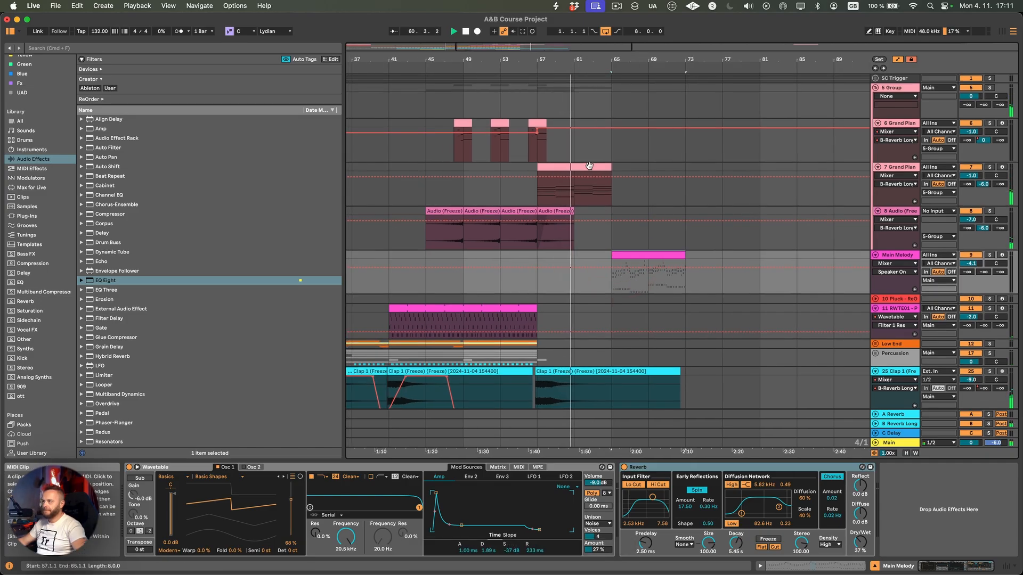
- Automate the Main Melody Wavetable's Filter 1 Freq with a curved rise from very low at bar 65 to 20.5 kHz at bar 73
click(893, 264)
click(890, 279)
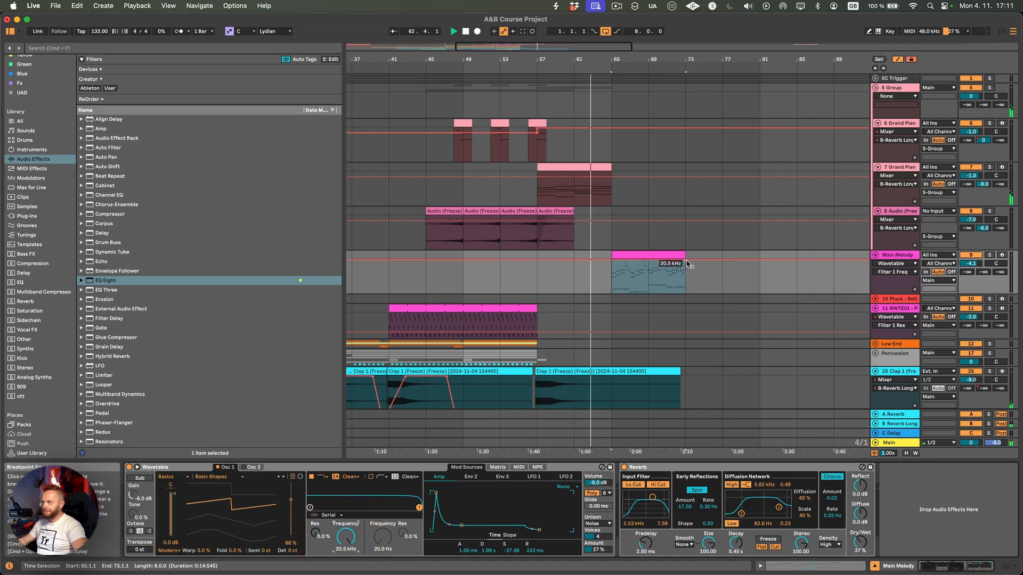
click(683, 263)
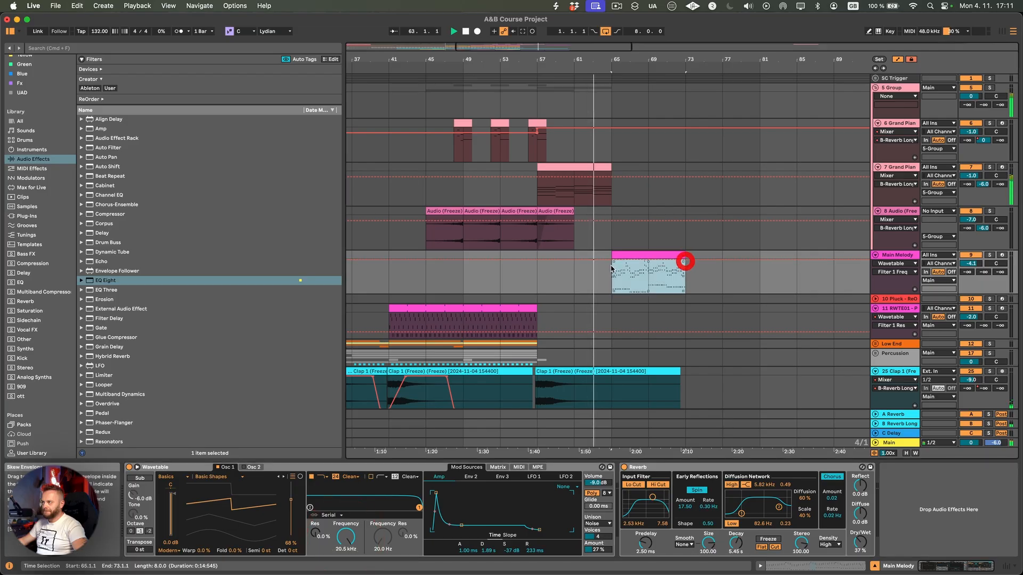
click(693, 266)
click(684, 260)
drag(612, 260, 611, 262)
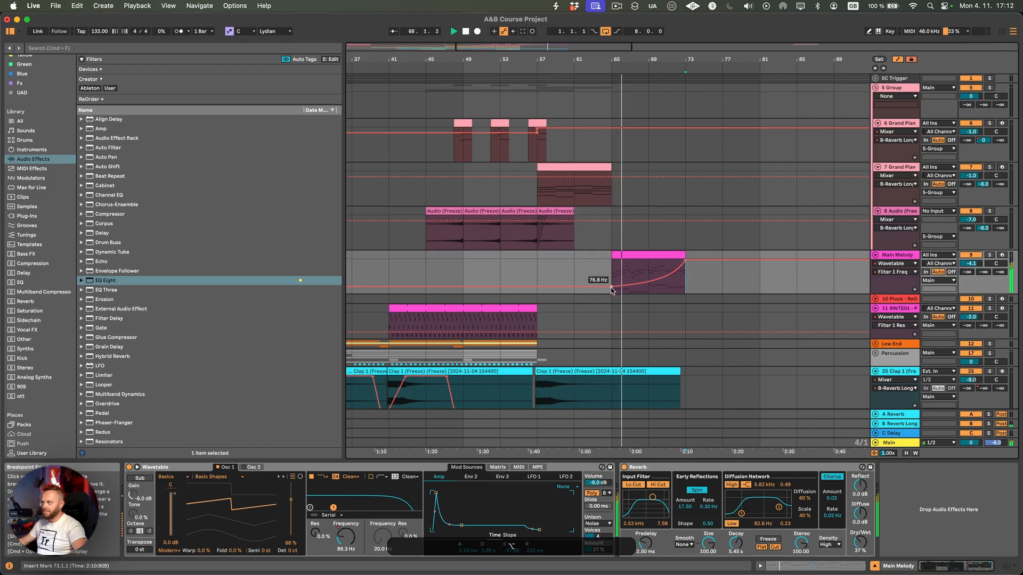
drag(611, 287, 610, 294)
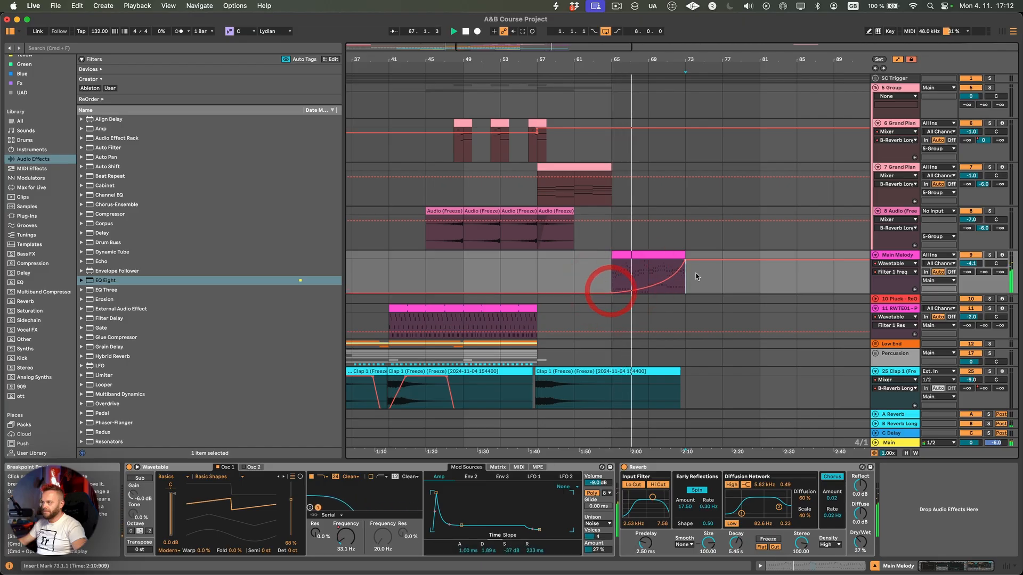
- Duplicate the 7-Grand Piano clip so the chords also cover bars 65 to 73
click(606, 168)
key(cmd+d)
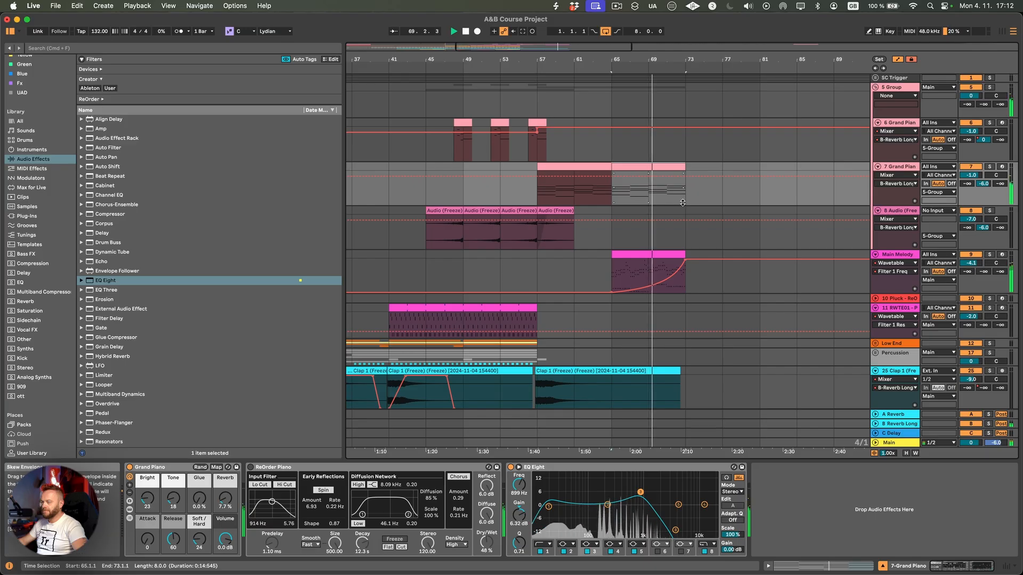
scroll(593, 203, left, 2)
click(540, 206)
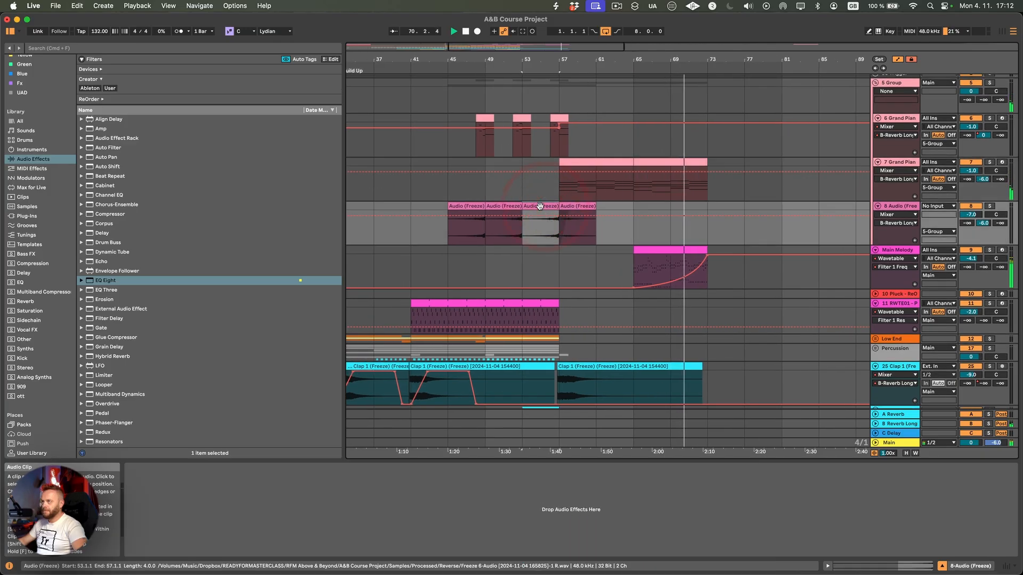
- Duplicate the Main Melody clip and the 7-Grand Piano clip to cover bars 73 to 81
click(687, 250)
key(super+d)
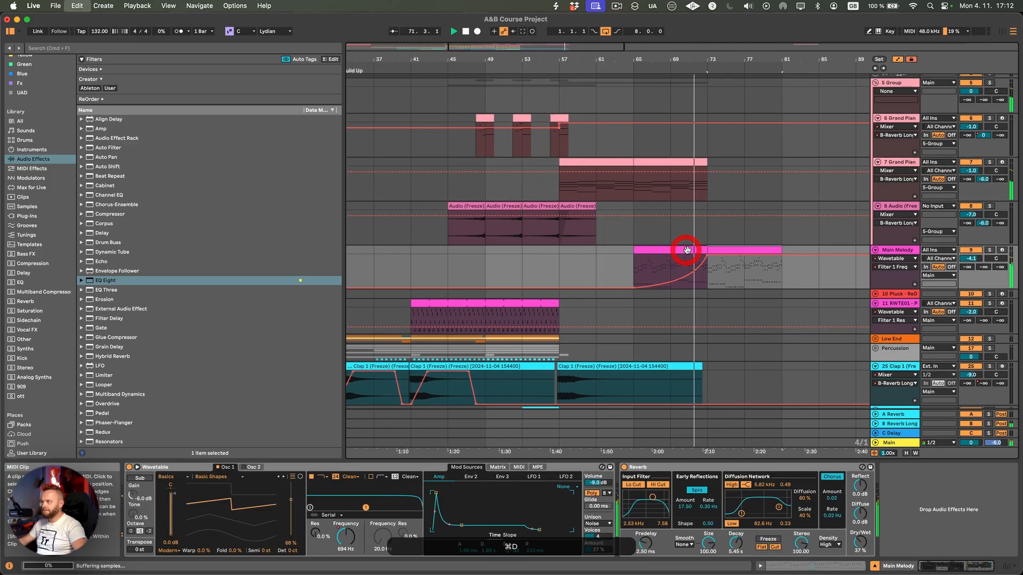
scroll(579, 373, down, 2)
scroll(579, 373, right, 2)
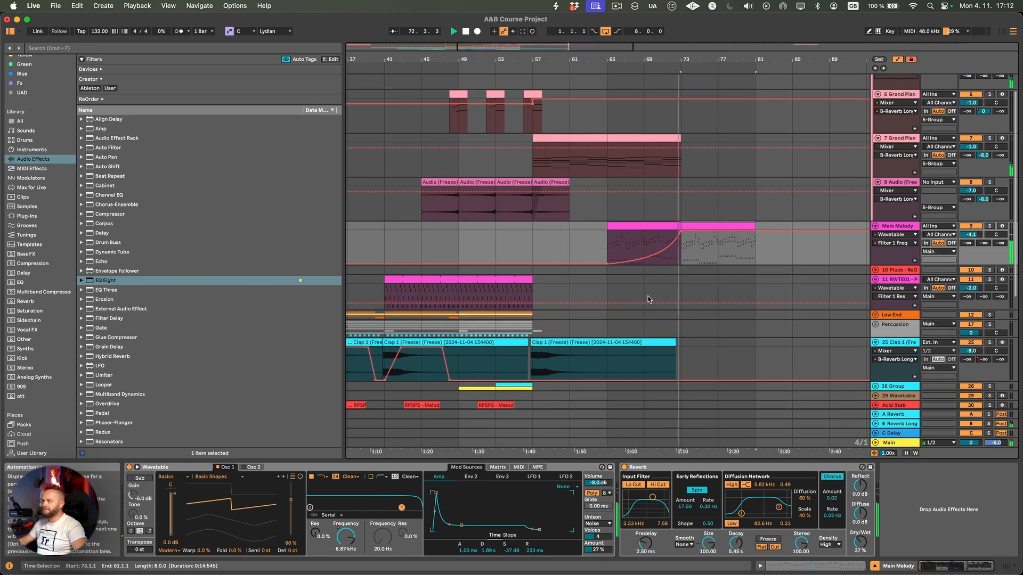
key(space)
click(649, 137)
key(super+d)
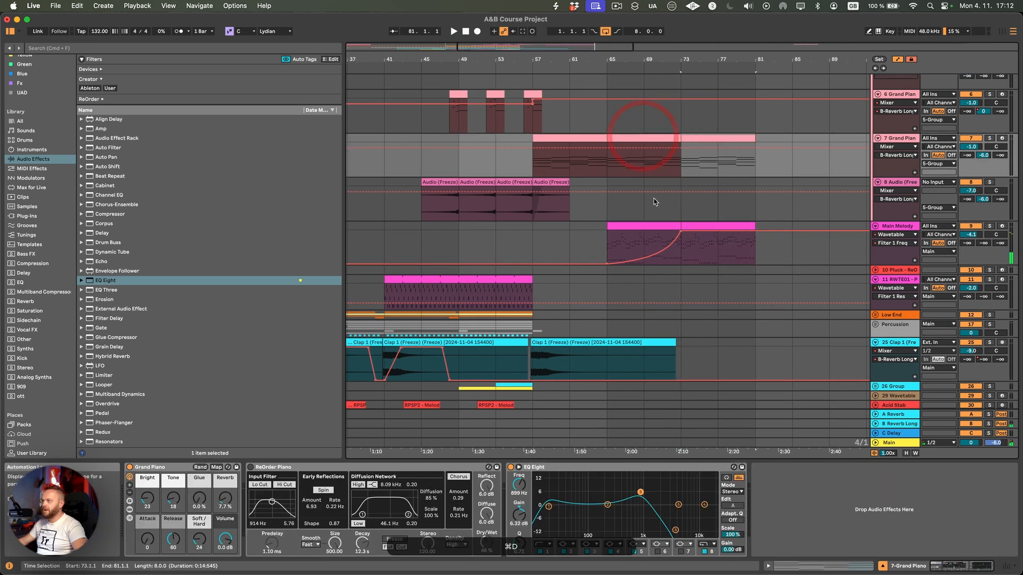
- Copy the 6-Grand Piano clip from bar 56 to bar 64 on the same track and play it in context
key(space)
click(532, 91)
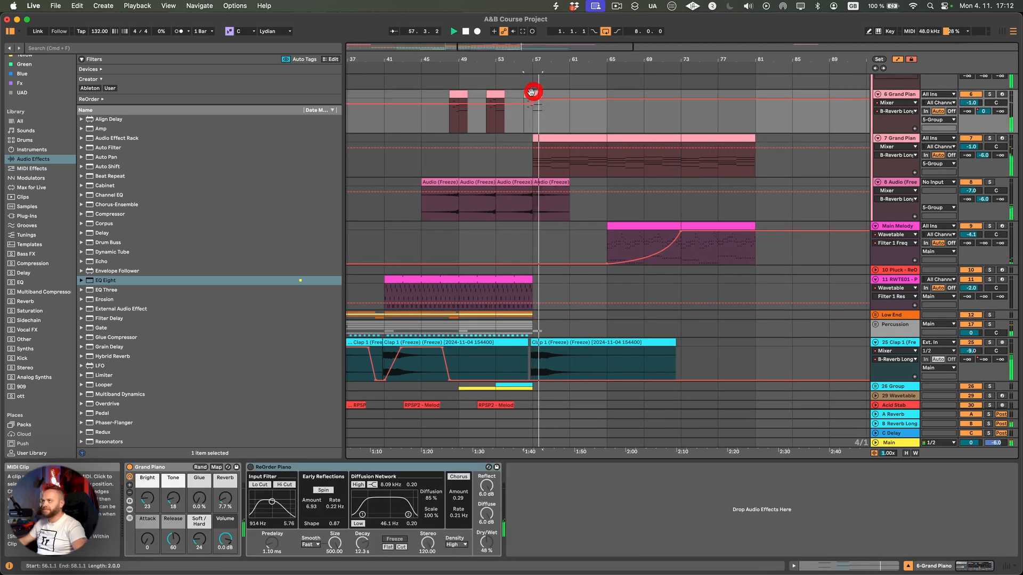
drag(532, 91, 604, 92)
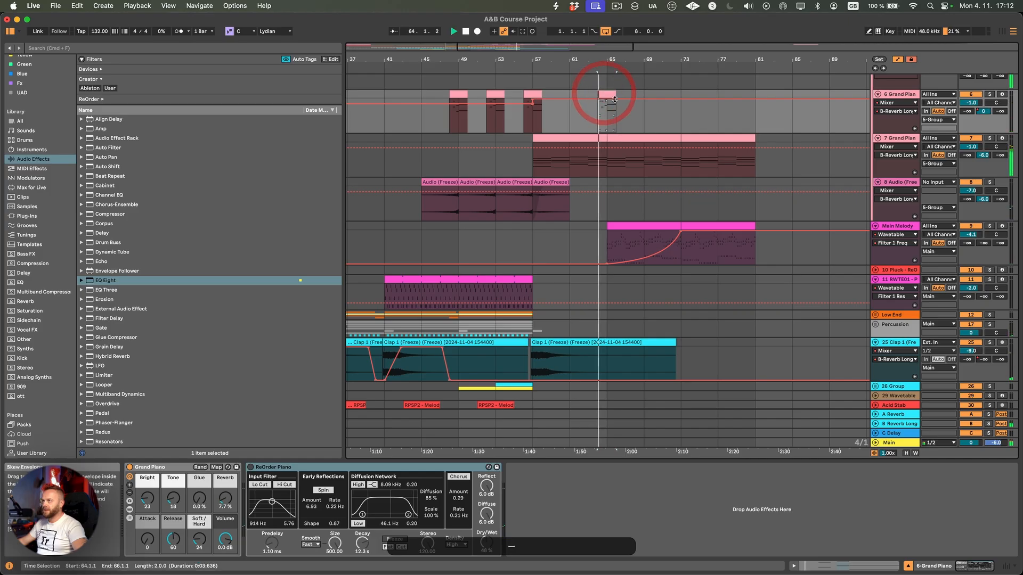
key(space)
click(645, 124)
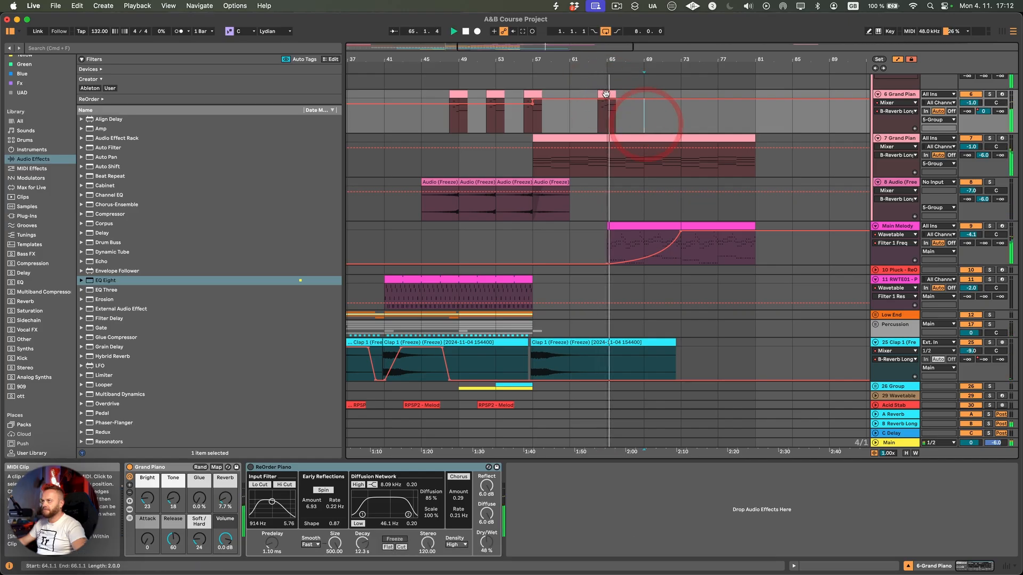
- Lower the velocity of all notes in the bar 64 Grand Piano clip to 98
double_click(606, 104)
click(739, 487)
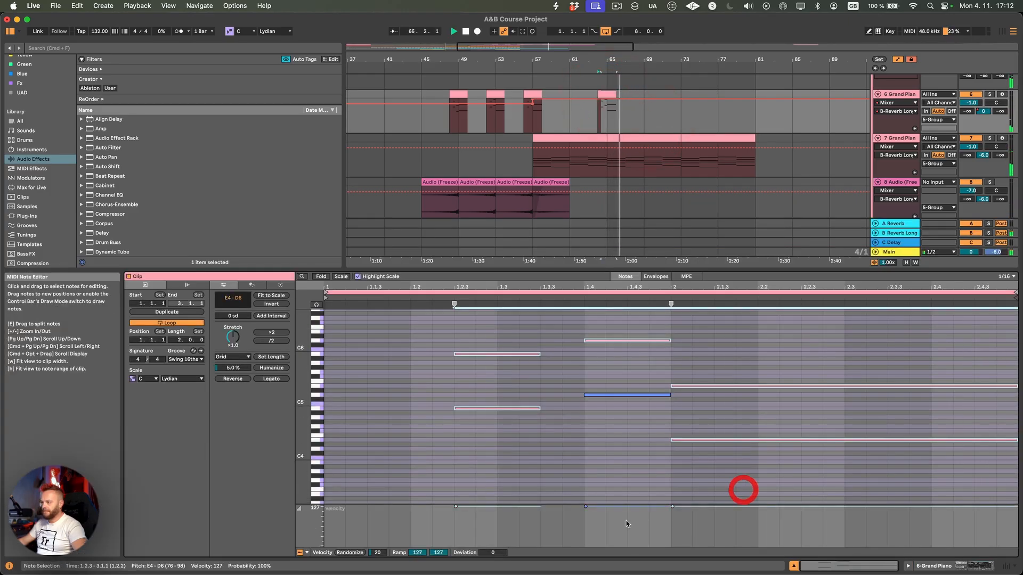
key(super+a)
drag(586, 518, 585, 515)
- Extend the bar 64 Grand Piano clip to bar 73 by consolidating bars 64 to 73
scroll(661, 123, up, 4)
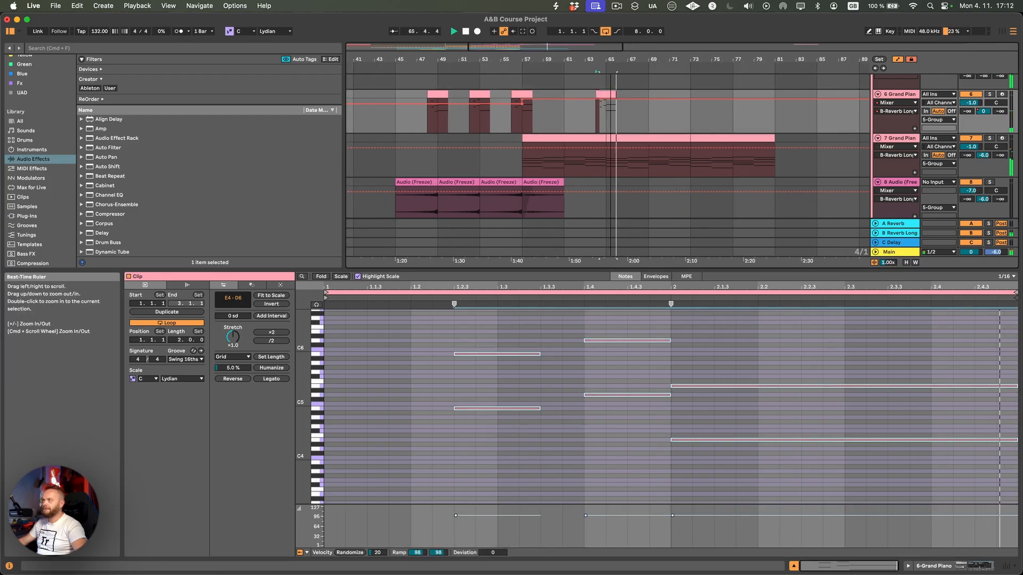
click(693, 96)
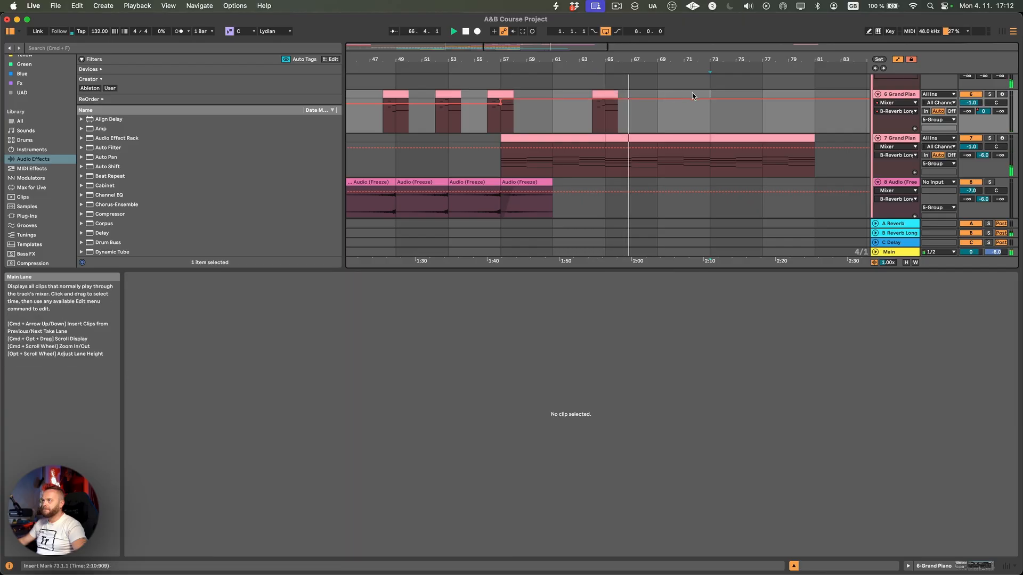
click(592, 95)
key(super+j)
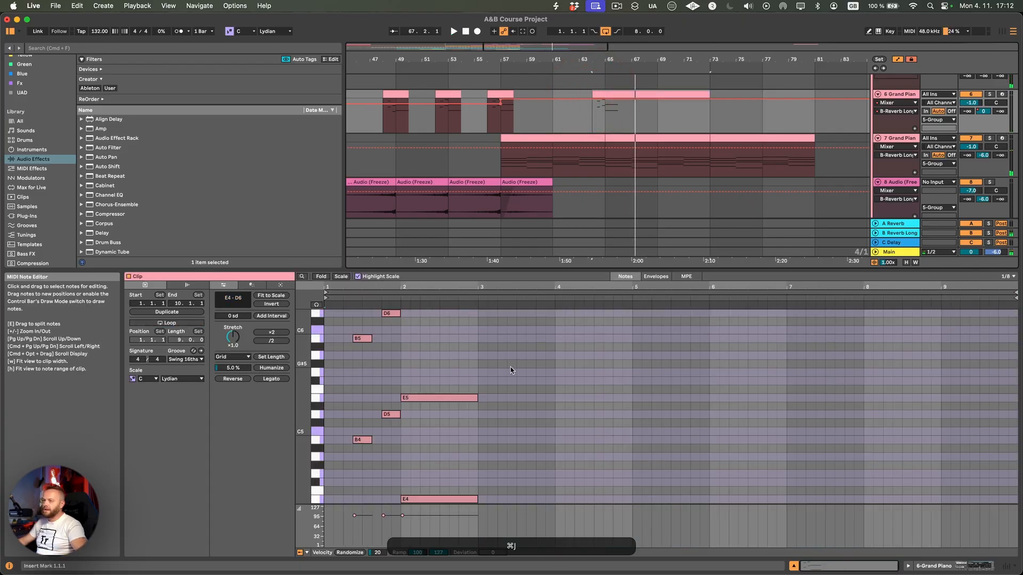
- Solo both Grand Piano tracks and play them back from bar 64
drag(302, 363, 290, 376)
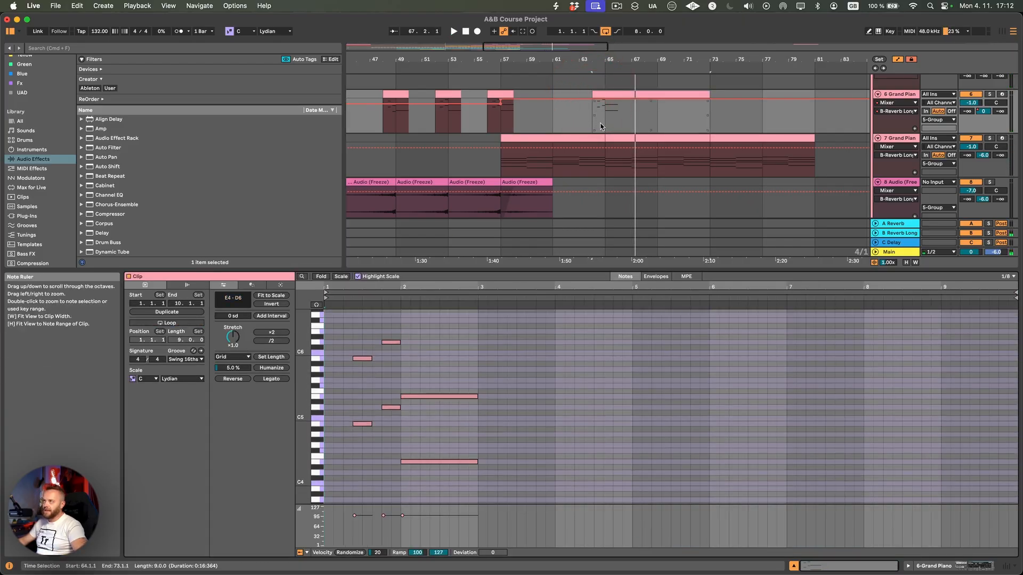
click(608, 95)
click(989, 93)
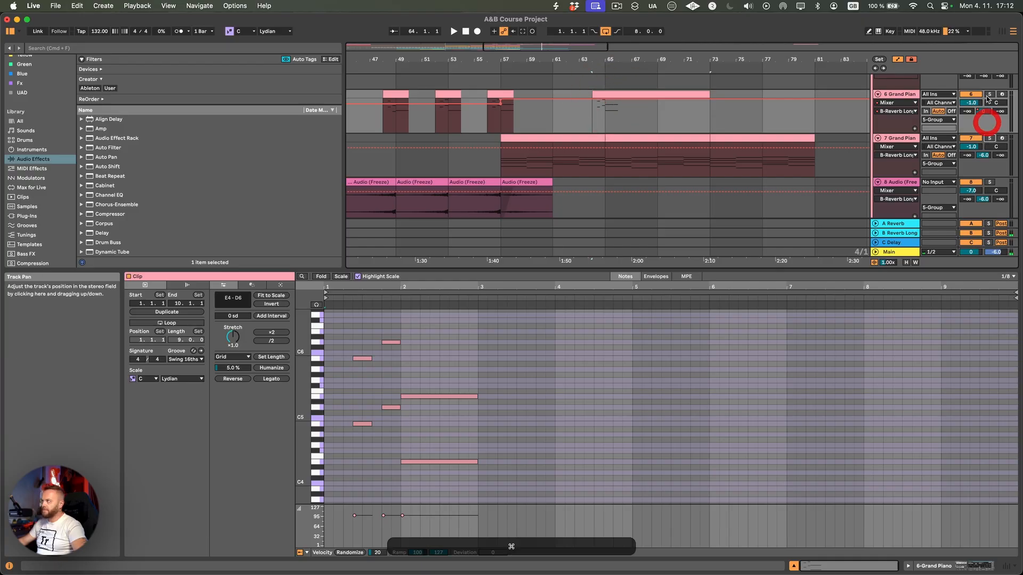
super+click(991, 139)
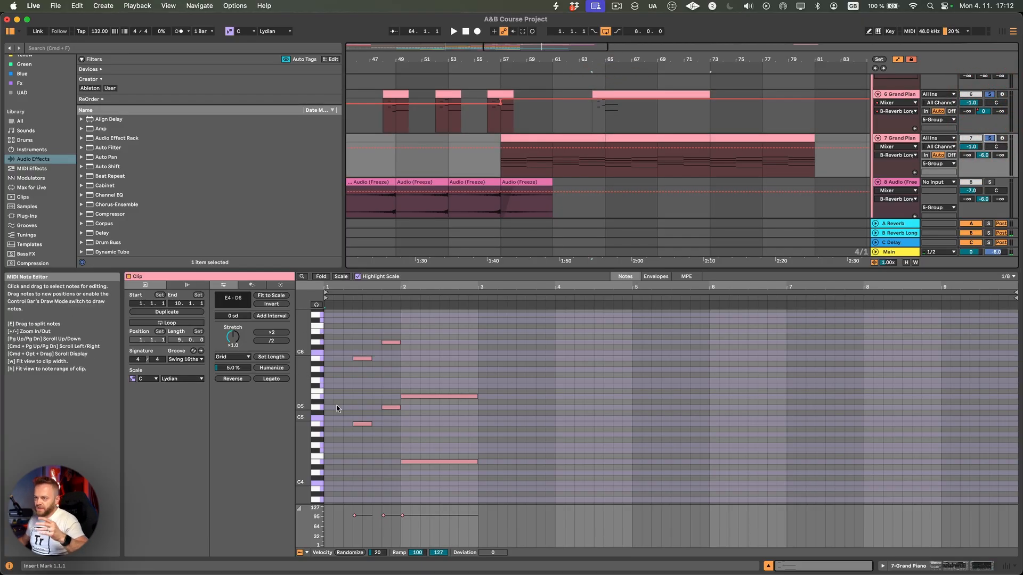
drag(305, 401, 300, 402)
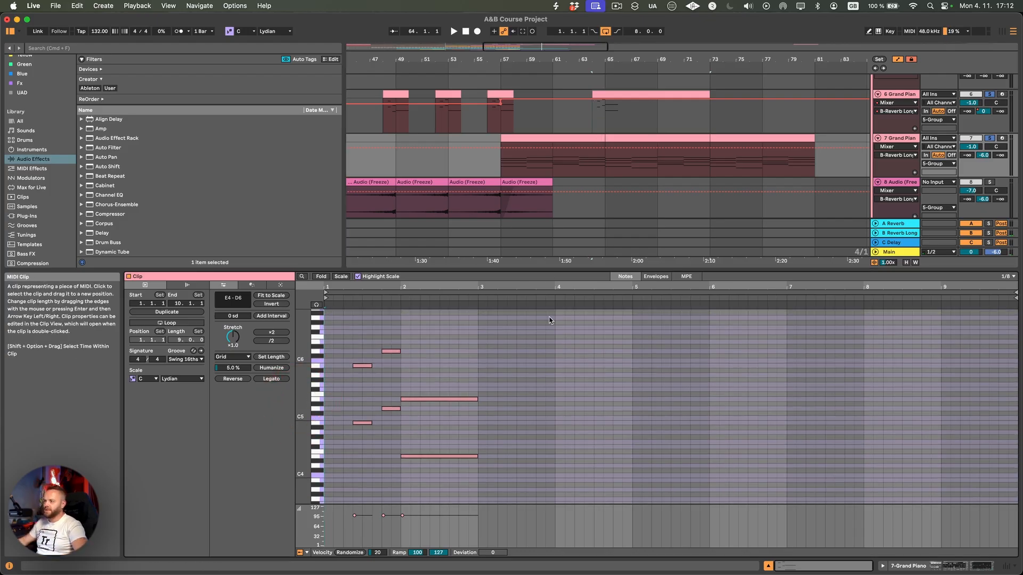
key(space)
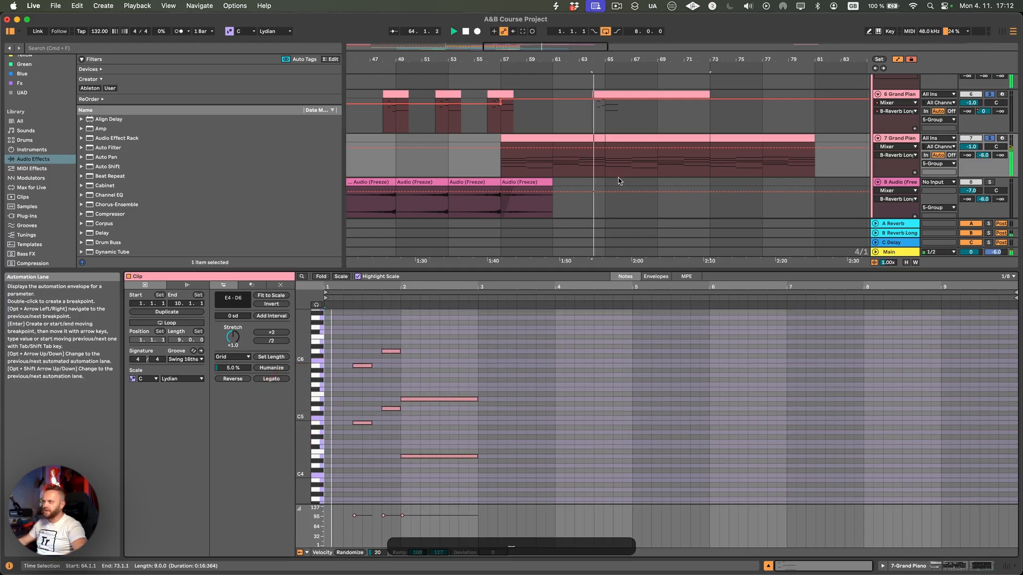
scroll(469, 365, down, 3)
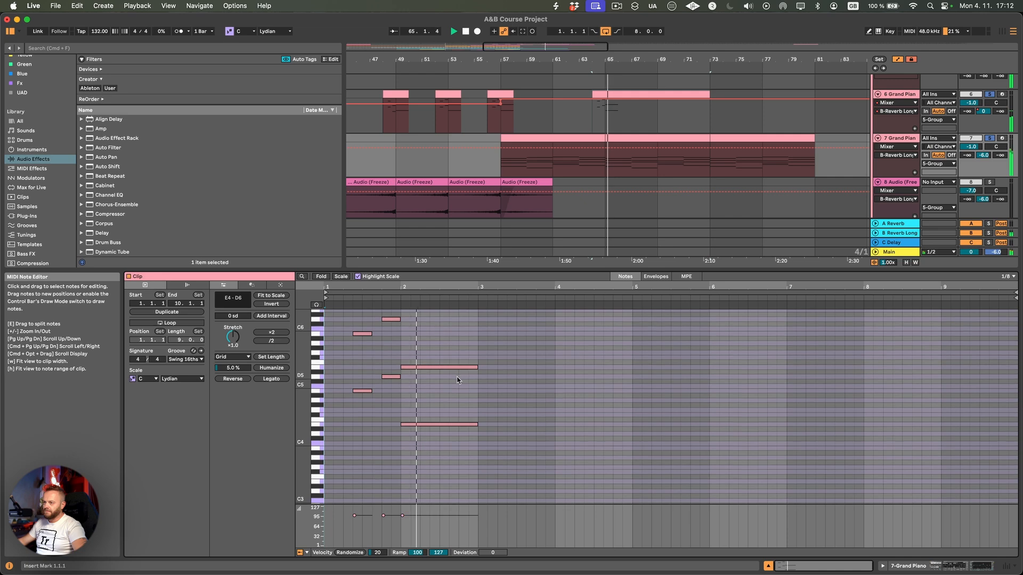
scroll(447, 388, up, 2)
- Copy the short B and D octave notes into clip bar 3 and the long octave to bar 4 as F#4 and F#5, and audition them
drag(448, 376, 428, 455)
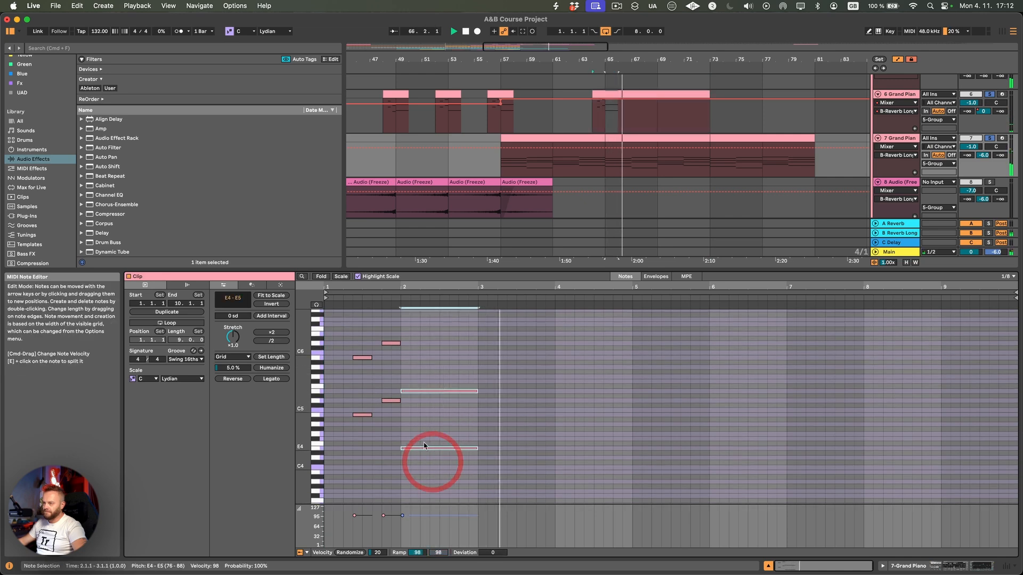
key(space)
drag(398, 326, 517, 419)
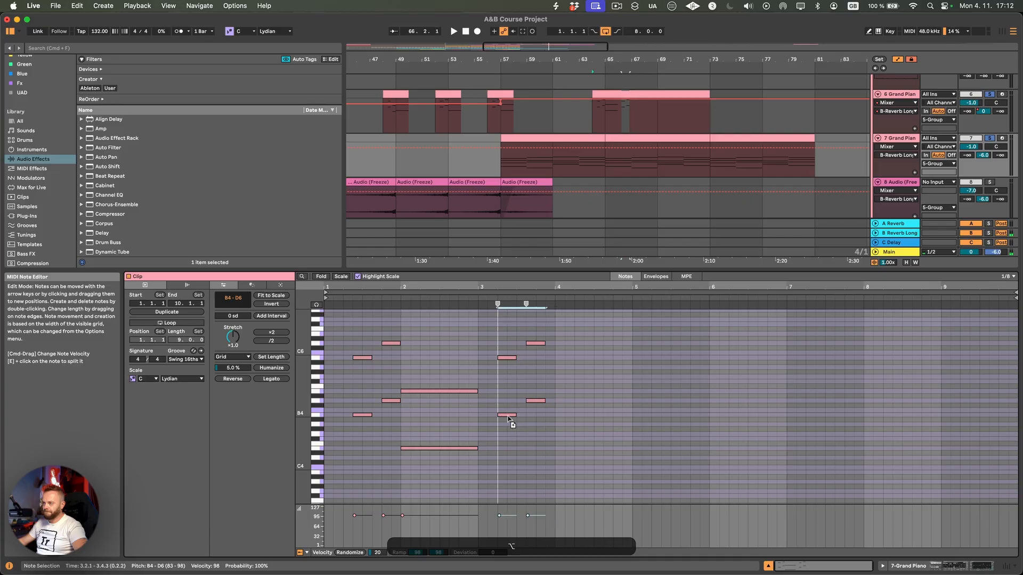
drag(413, 360, 426, 506)
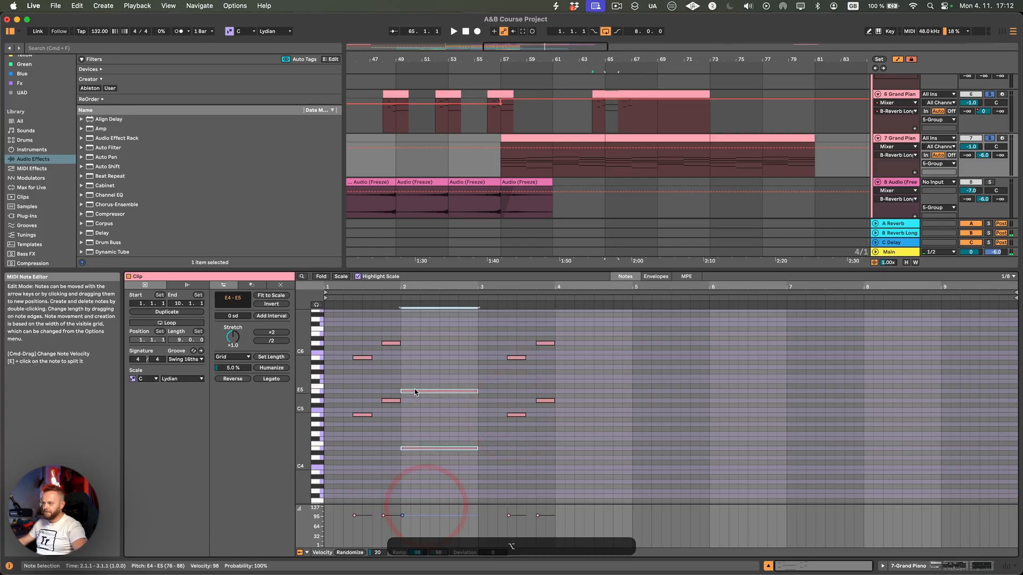
drag(415, 391, 581, 382)
key(space)
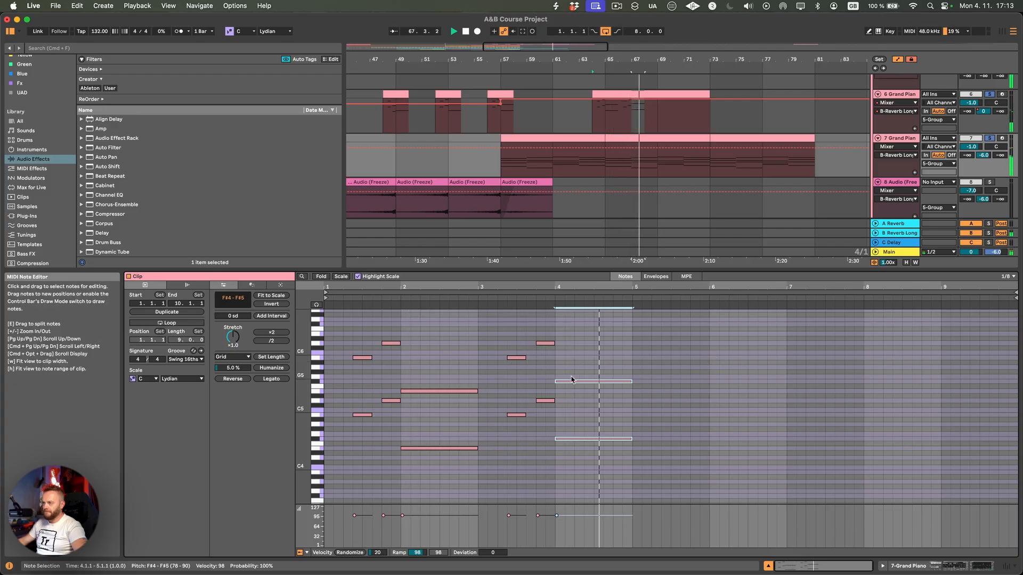
key(space)
- Copy the short B and D octave notes to 5.3.1 and the long octave to 6.1.3 as D4 and D5
drag(510, 320, 677, 421)
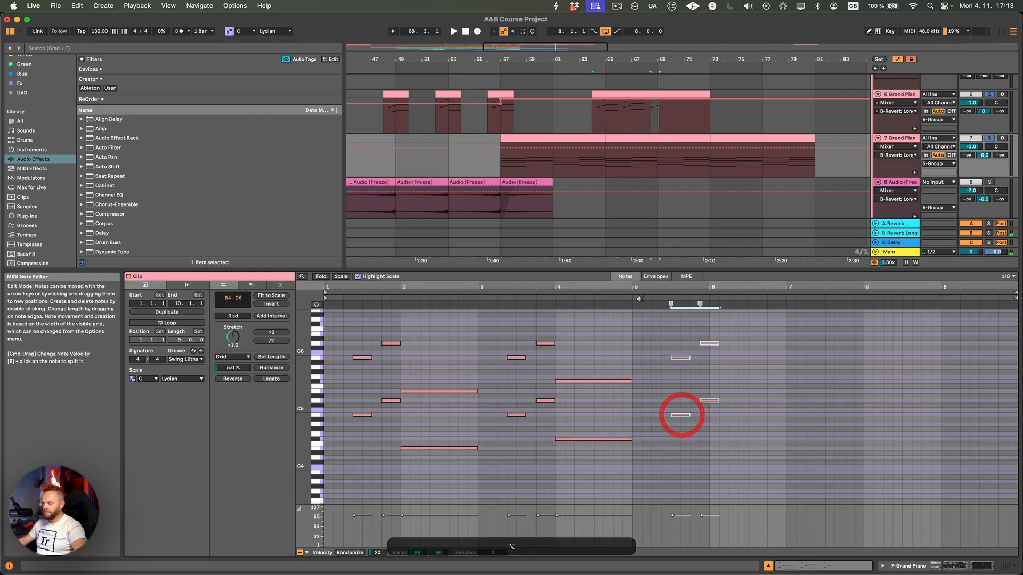
click(637, 299)
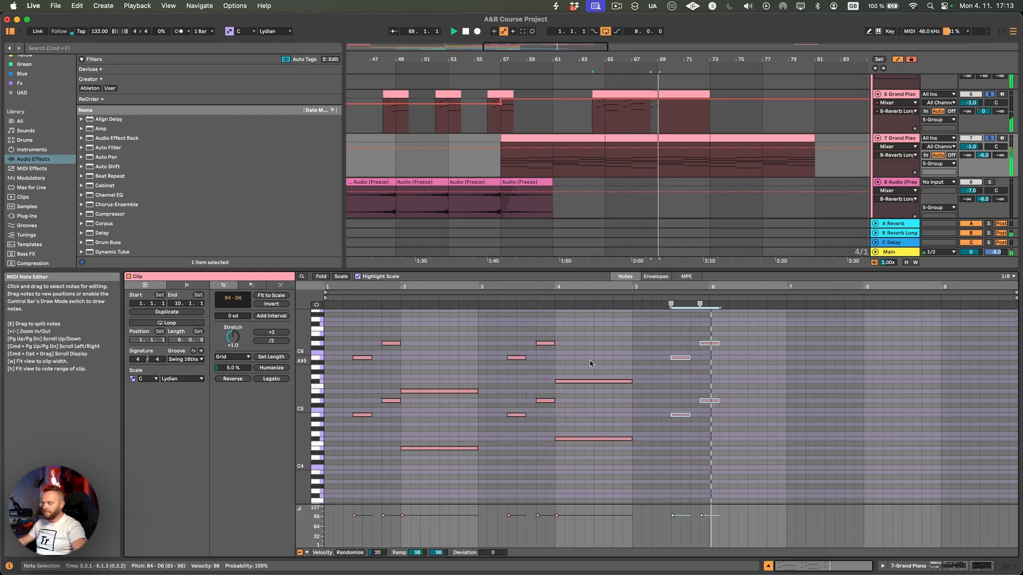
key(space)
drag(590, 361, 728, 457)
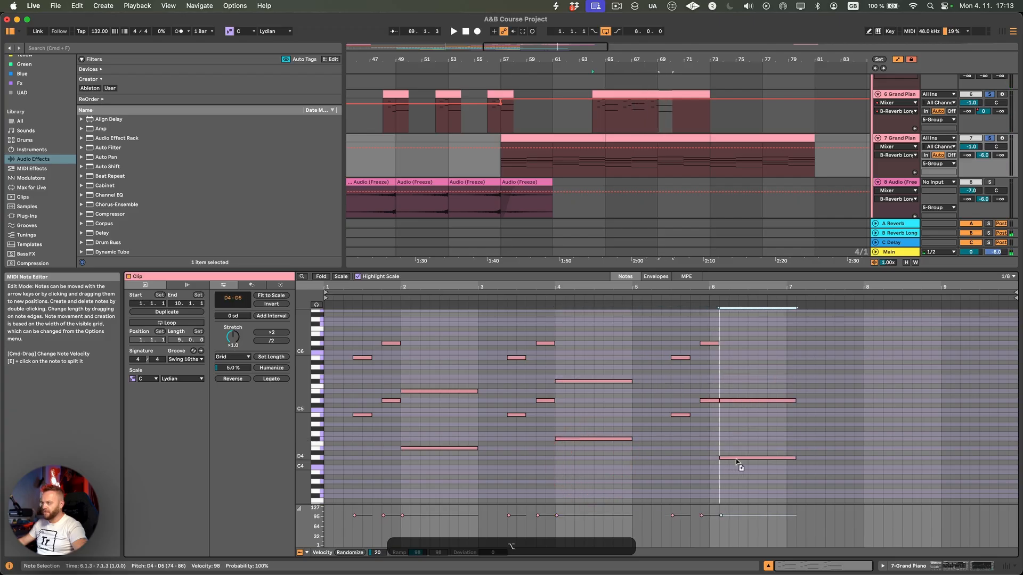
- Move the third melody phrase an eighth note earlier to 5.2.3, raise its long octave to E4 and E5, and audition it
click(689, 351)
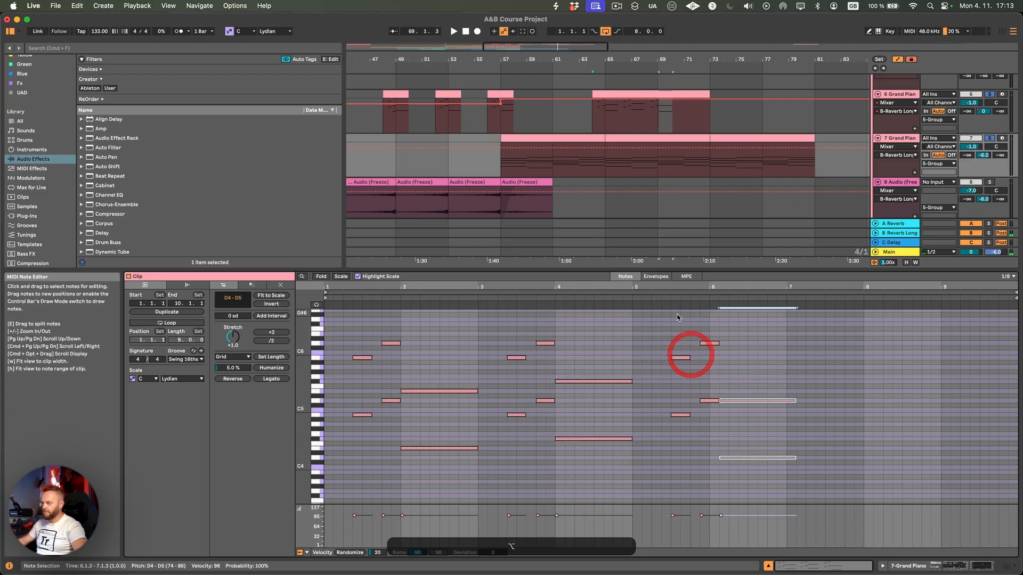
click(670, 301)
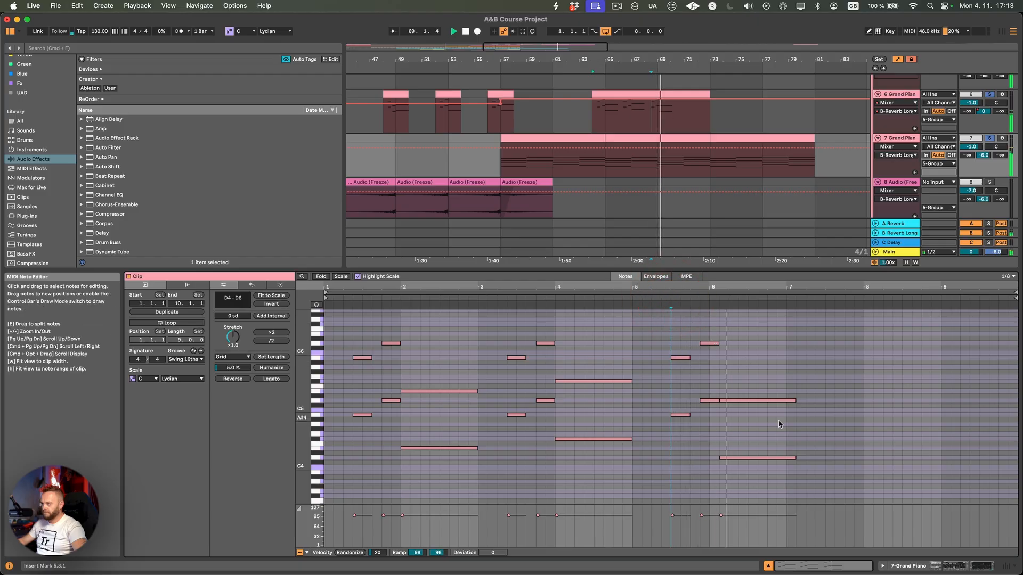
key(space)
drag(727, 344, 684, 473)
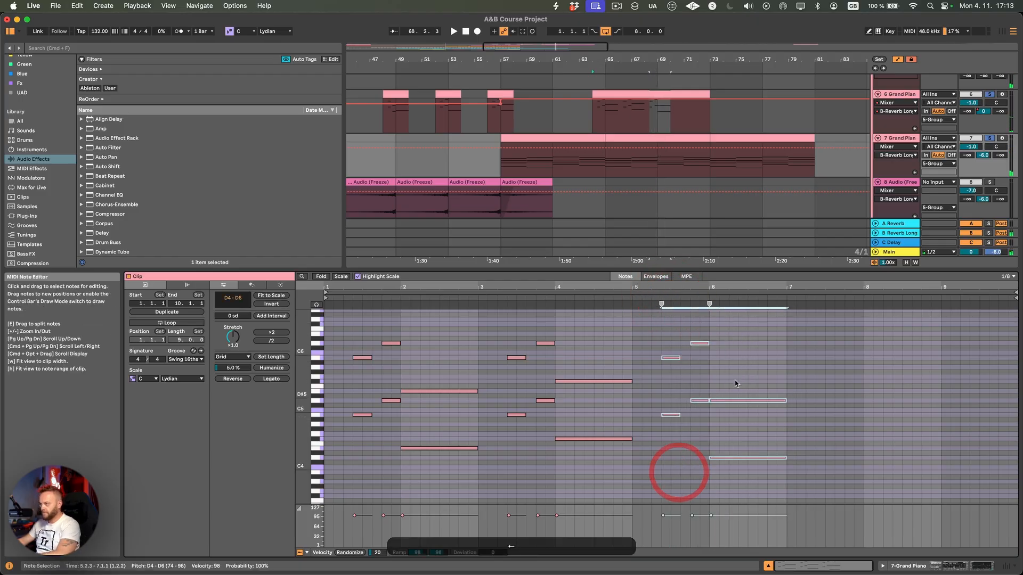
drag(734, 383, 734, 481)
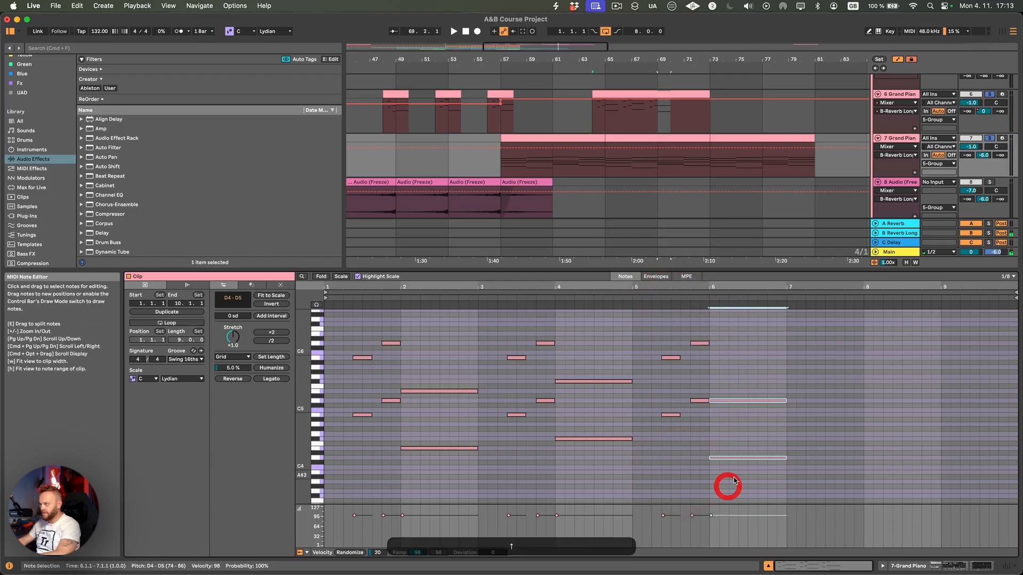
click(635, 301)
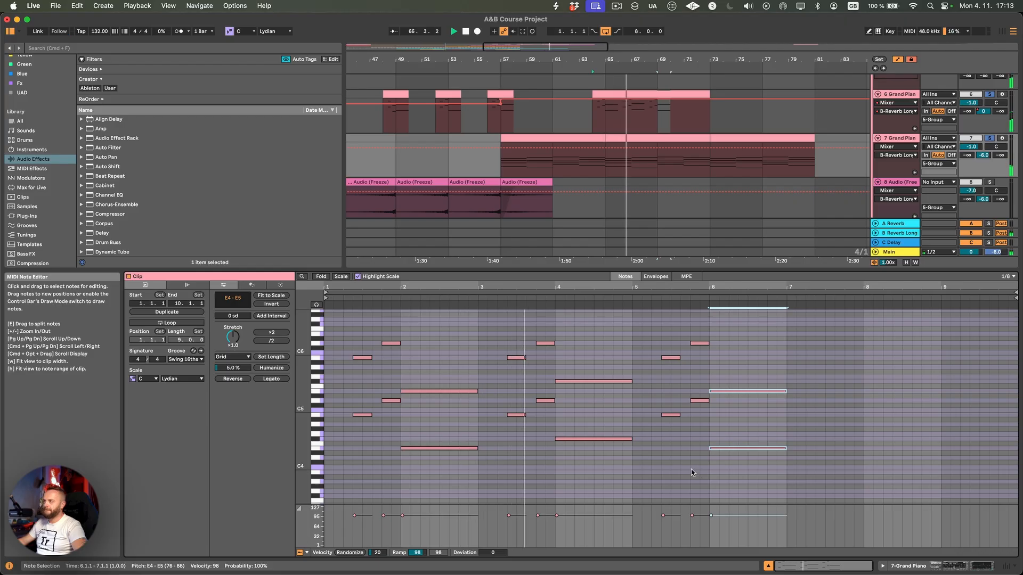
- Show both Grand Piano clips together in the note editor for bars 65 to 73 and compare the melody with the chords by ear
shift+click(673, 138)
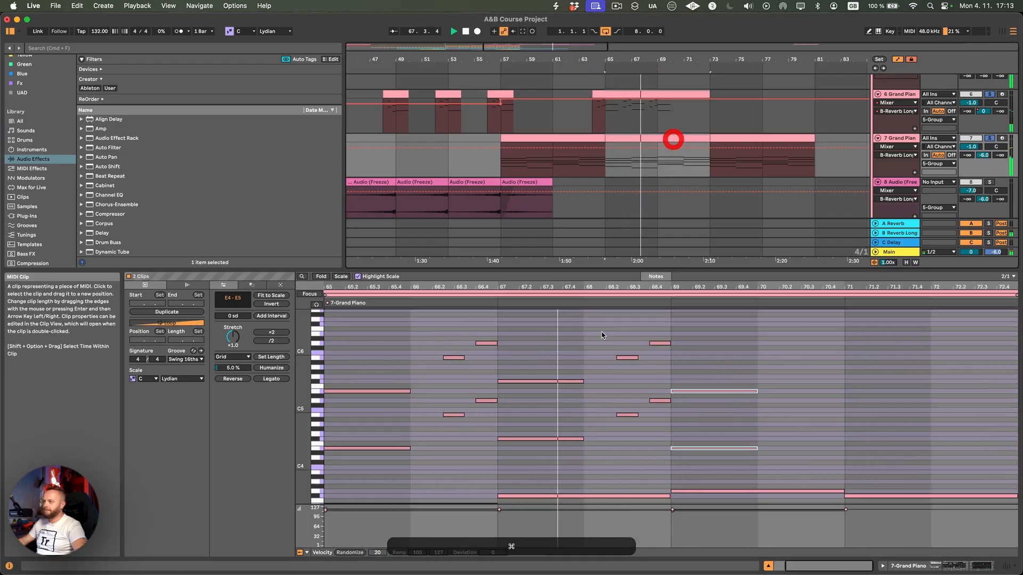
click(310, 294)
click(453, 292)
scroll(426, 367, down, 2)
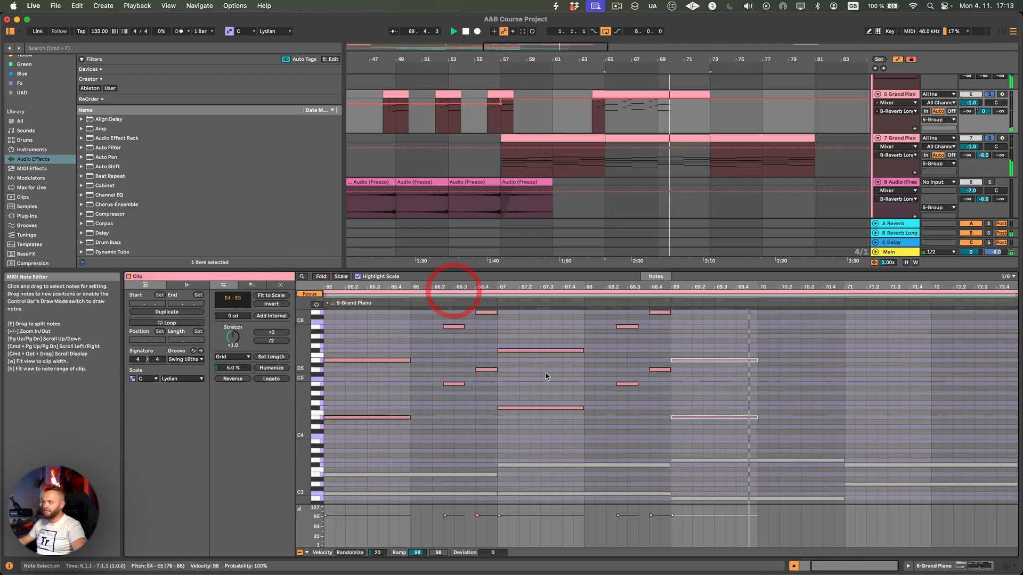
key(space)
scroll(384, 402, down, 3)
drag(304, 408, 296, 405)
click(322, 414)
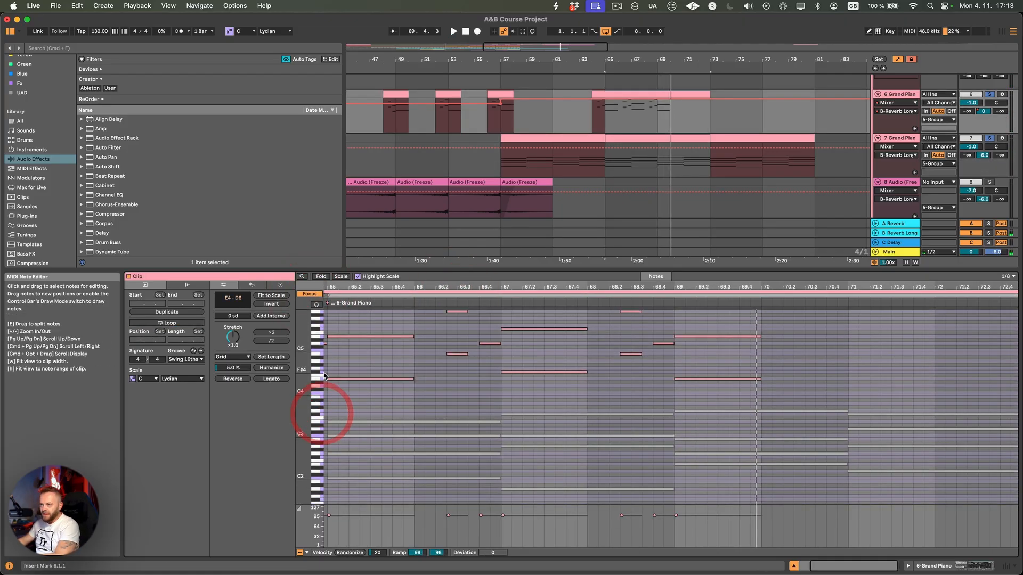
click(322, 373)
scroll(616, 373, up, 2)
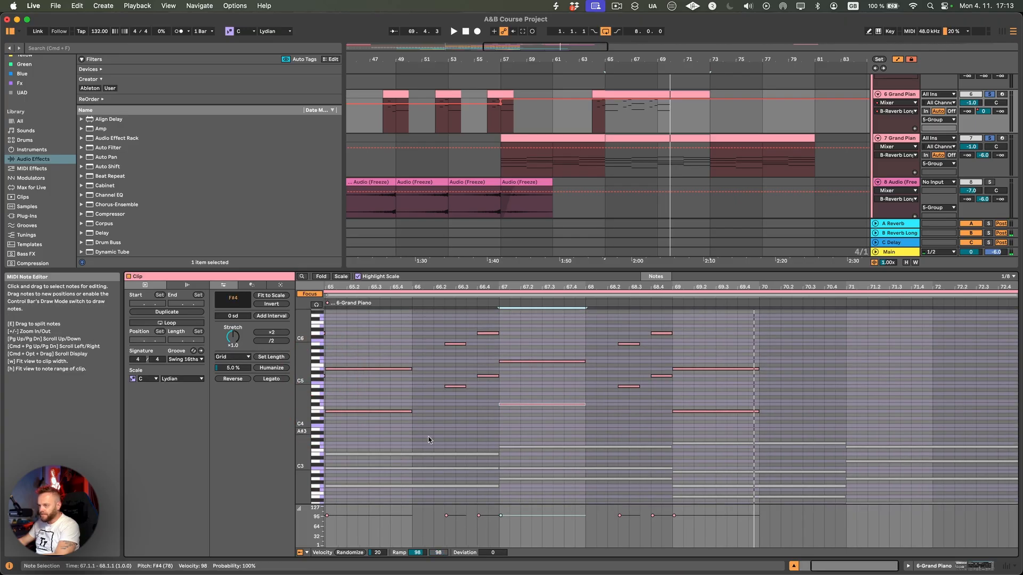
- Raise the long melody octave at bar 69 to G4 and G5 and audition it against the chords
click(321, 444)
drag(681, 349, 703, 422)
key(Up)
key(Up)
key(Up)
click(676, 293)
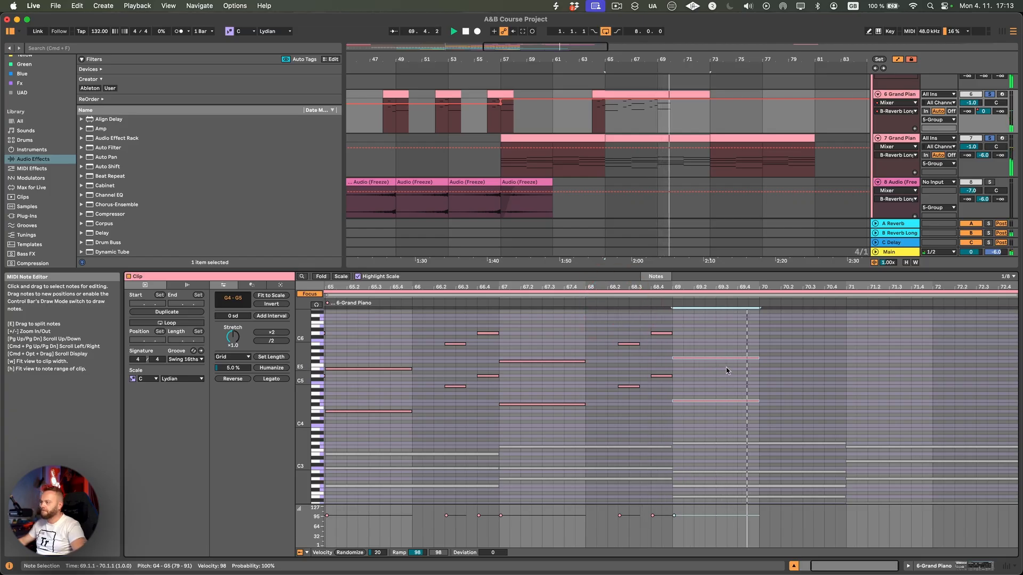
- Copy the short B and D octave notes to 70.2.3, add a long F#4 and F#5 octave at bar 71, and audition them
drag(631, 327, 670, 396)
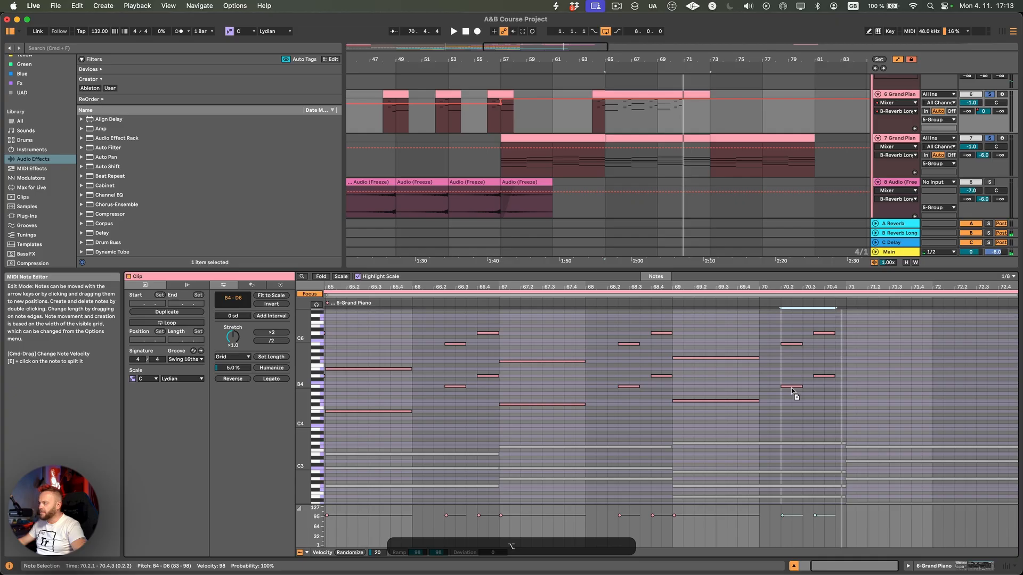
drag(792, 390, 802, 391)
drag(719, 345, 851, 402)
click(788, 299)
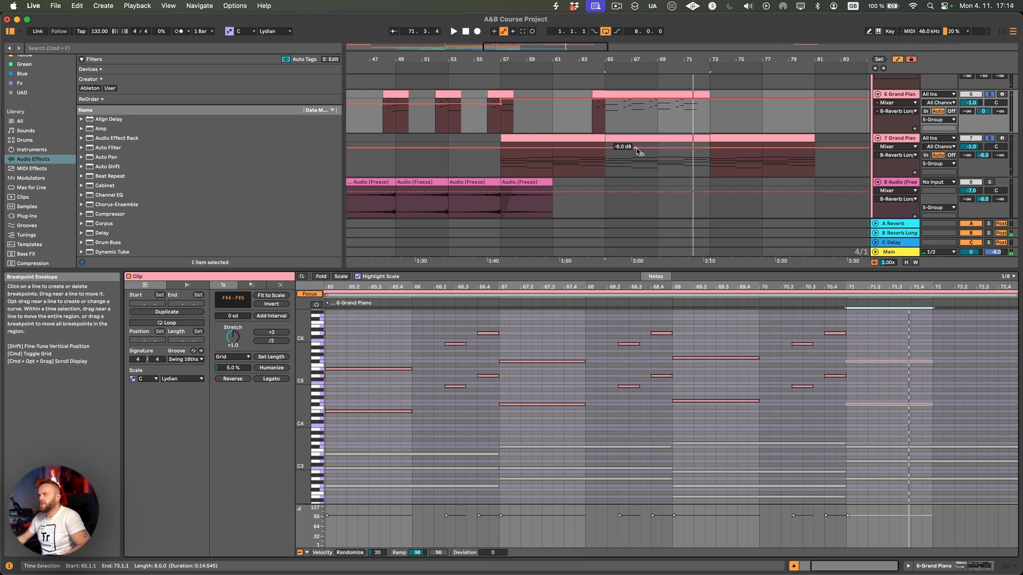
- Move bars 65 to 73 of the Grand Piano melody to bar 57, unsolo the Grand Piano tracks and play from bar 56
scroll(653, 213, down, 1)
drag(657, 267, 666, 420)
scroll(590, 99, up, 3)
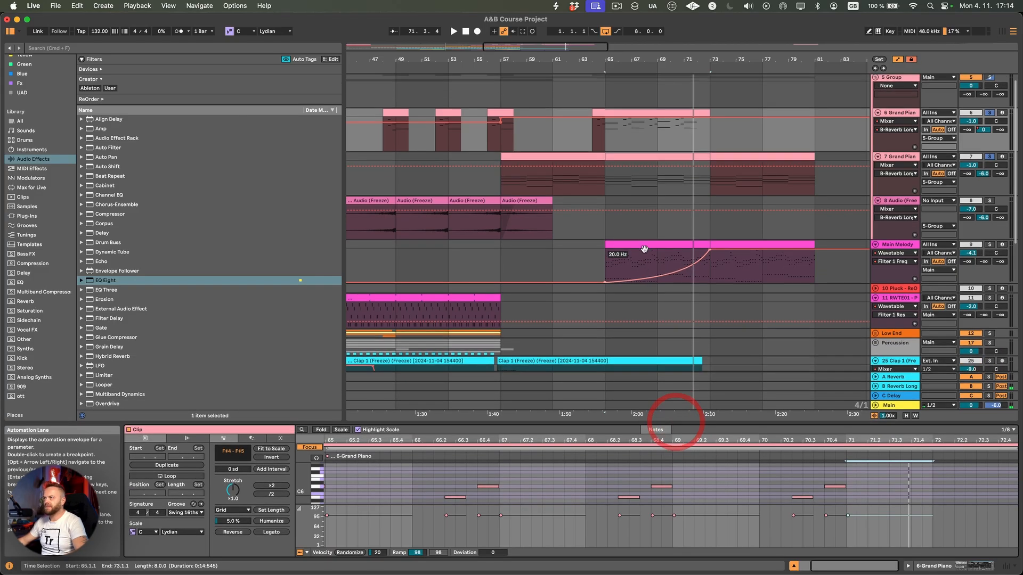
click(612, 137)
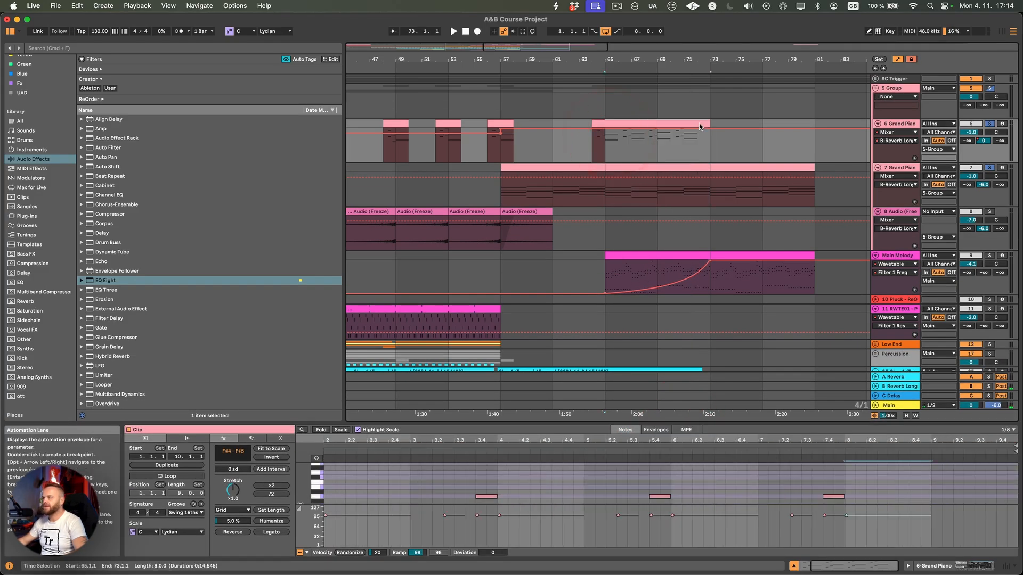
drag(698, 123, 586, 131)
click(491, 122)
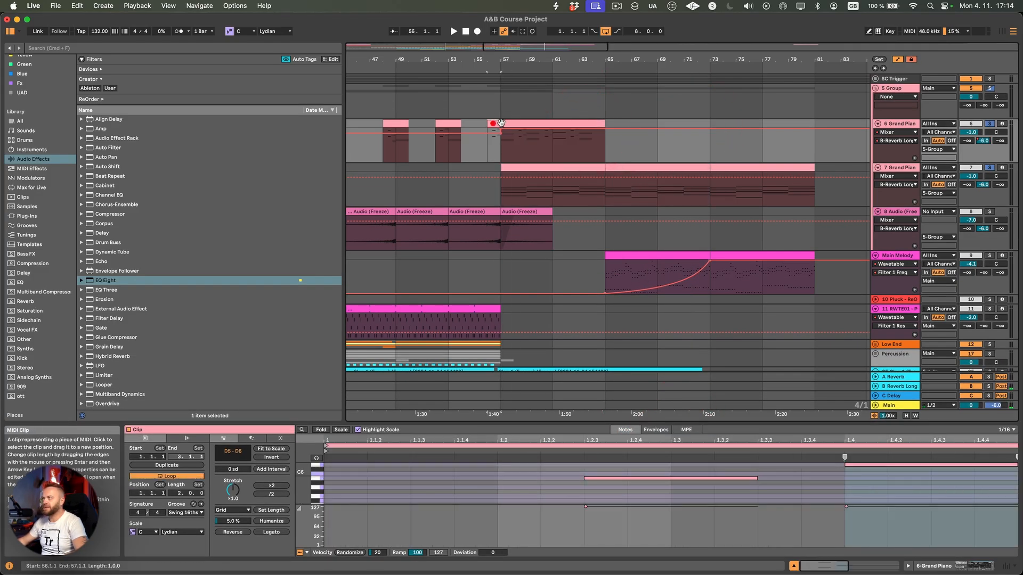
click(988, 123)
key(space)
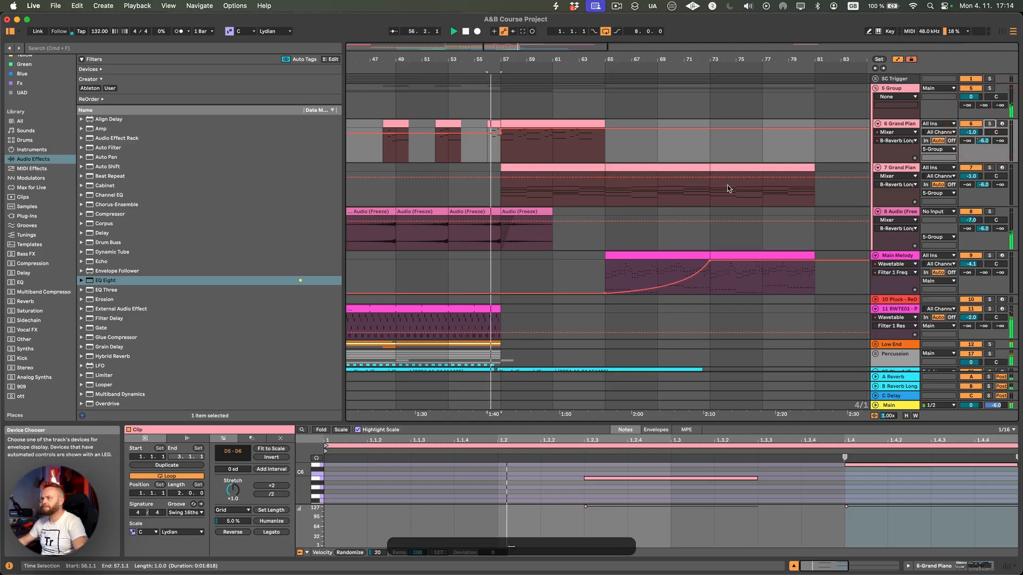
- Set the arrangement grid to one bar and consolidate the Grand Piano melody clips from bar 56 to bar 66
right_click(656, 149)
click(748, 274)
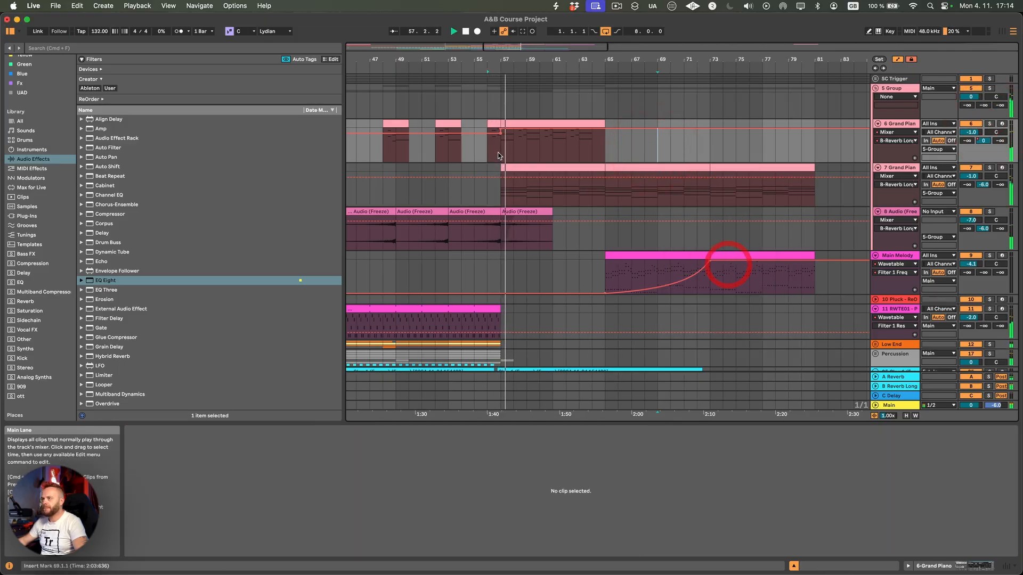
click(492, 124)
drag(494, 125, 600, 126)
click(494, 124)
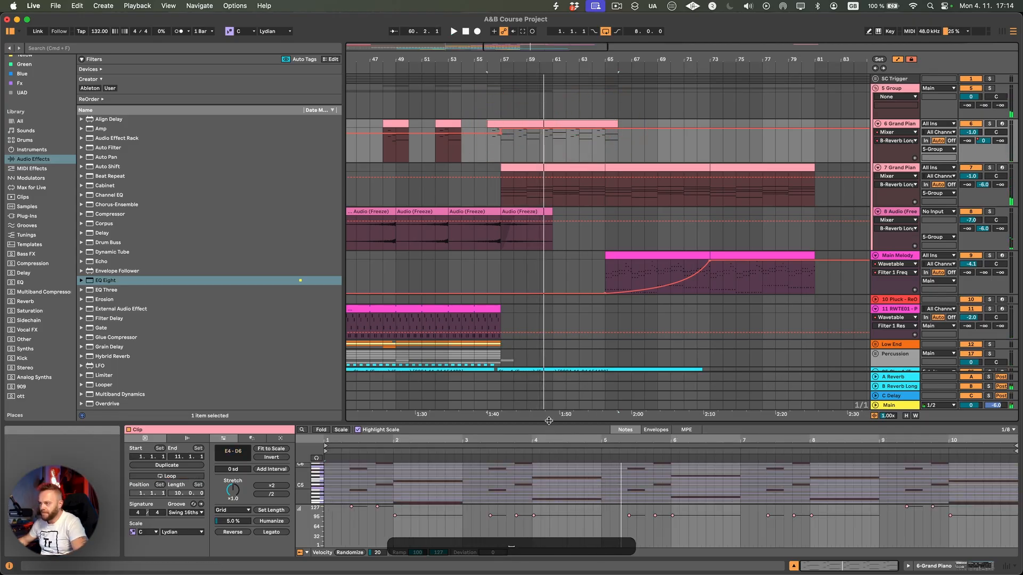
- Set the velocity of all notes in the consolidated melody clip to 127 and audition it
drag(549, 421, 525, 344)
click(407, 442)
key(super+a)
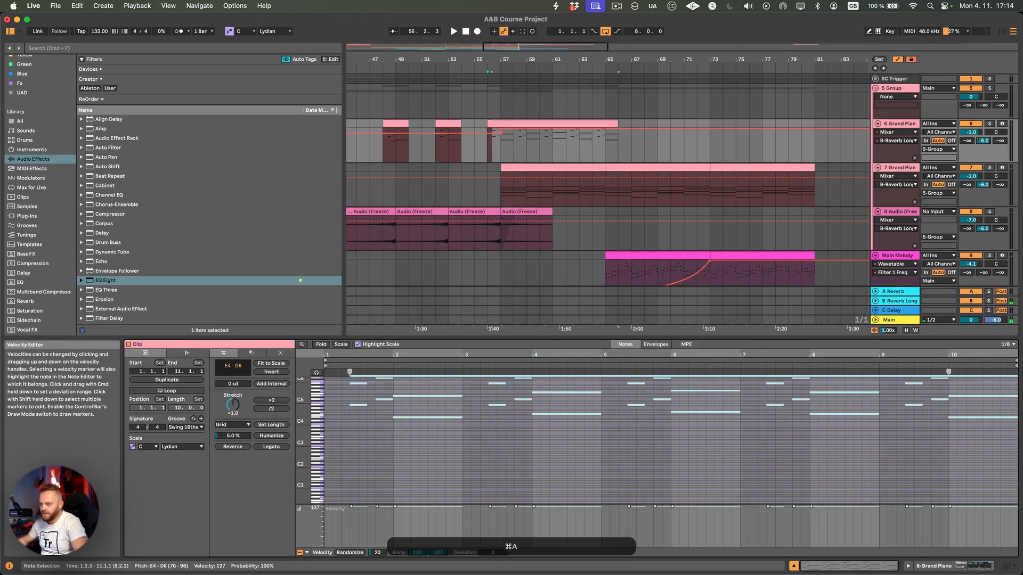
key(space)
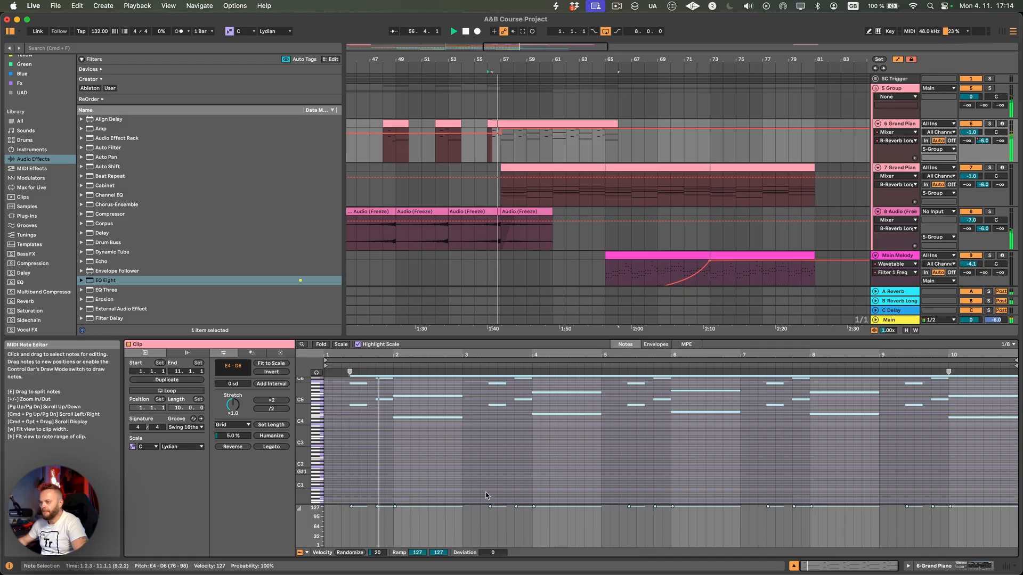
key(space)
- Ramp the velocities of all melody notes from 127 down to 90 and play the clip
click(419, 524)
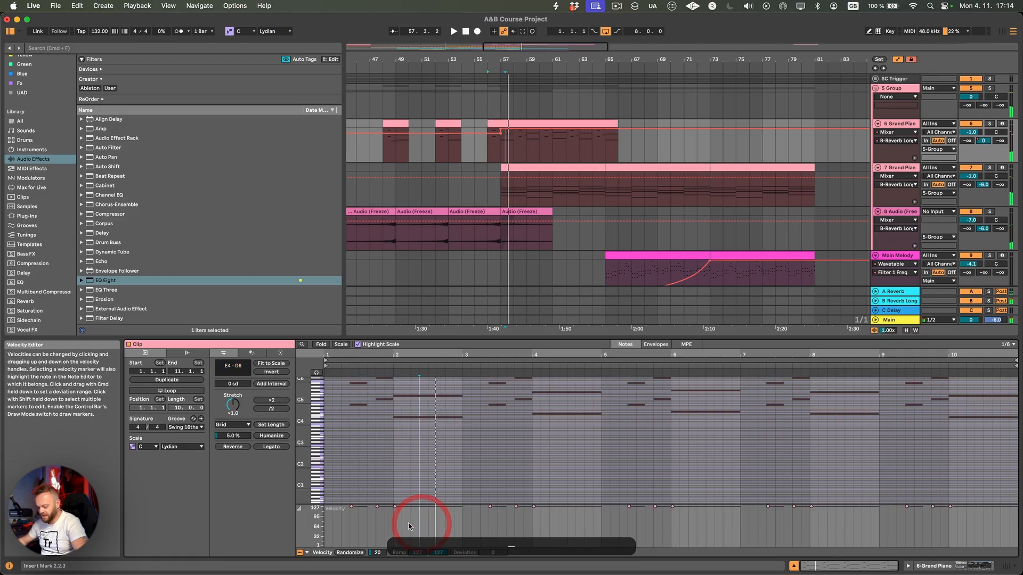
click(392, 521)
key(super+a)
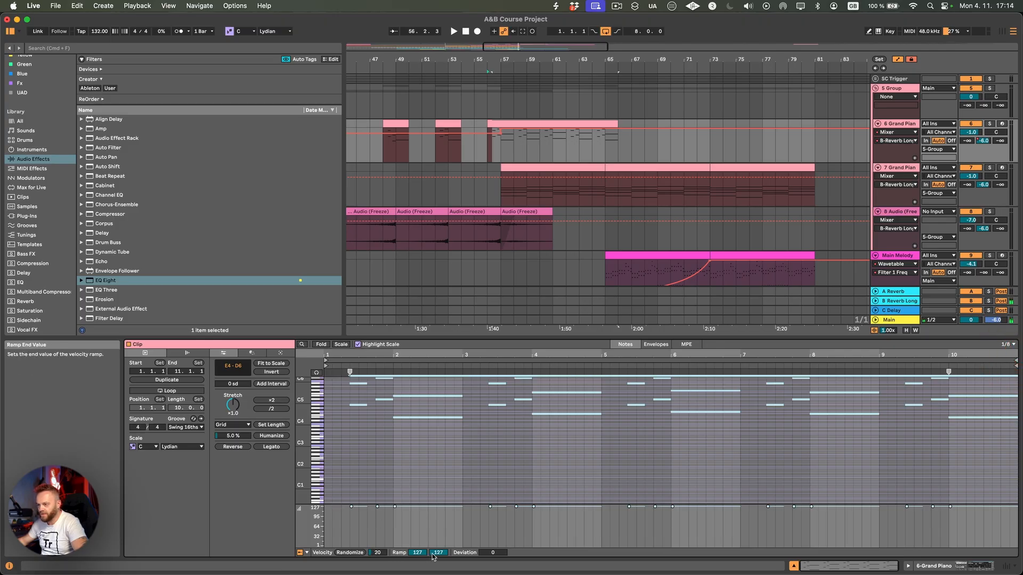
drag(438, 557, 439, 560)
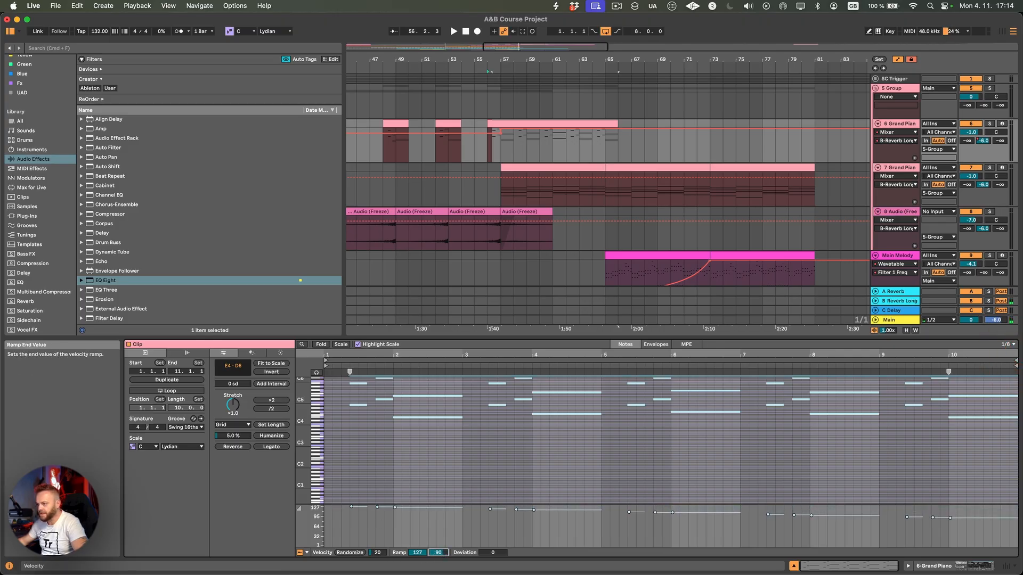
key(space)
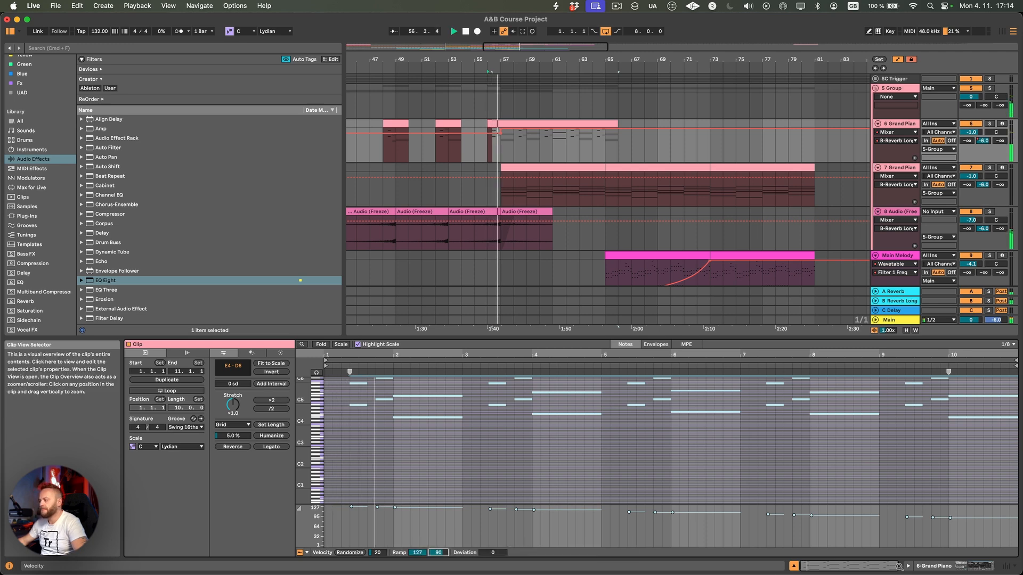
- Make the melody piano's B-Reverb Long send ramp up gradually from bar 56 to bar 57, and check the track's devices
click(794, 566)
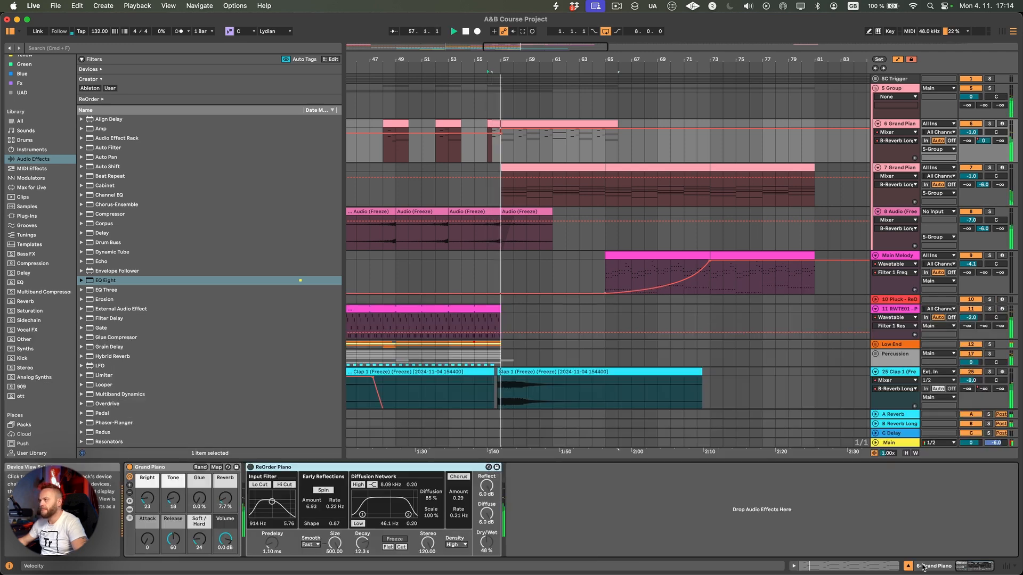
click(495, 130)
click(510, 124)
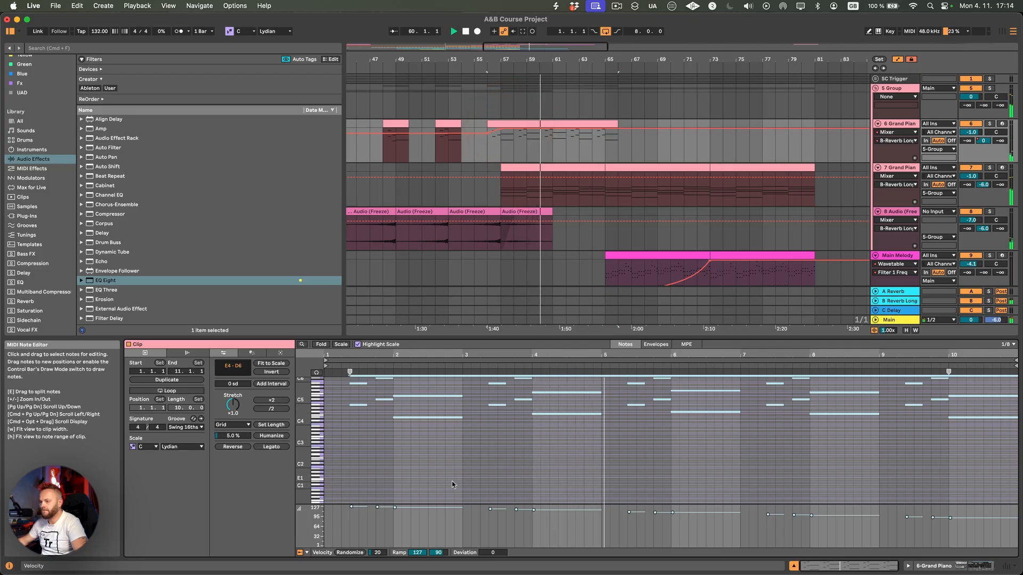
click(928, 569)
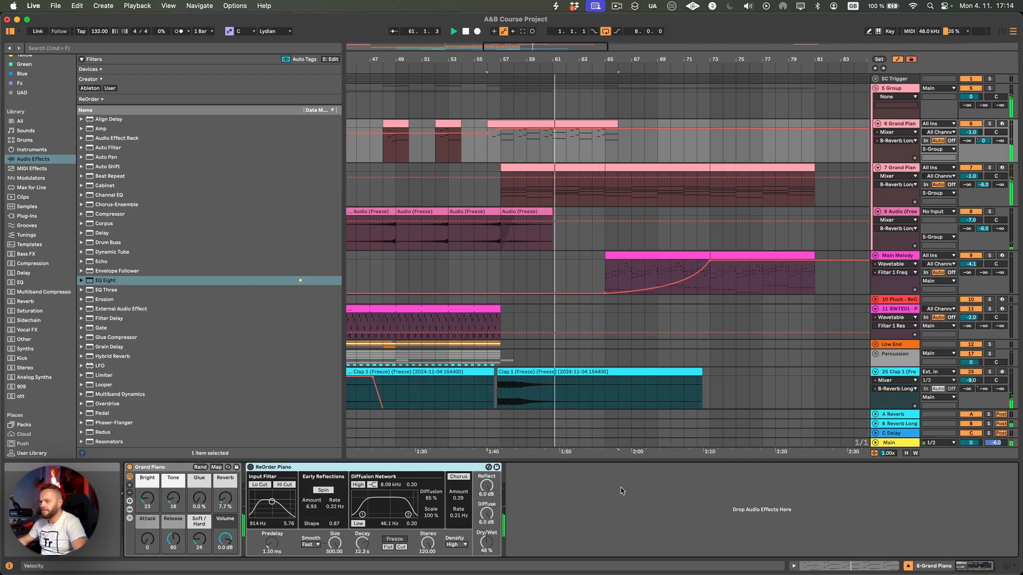
- Copy the frozen reversed audio clip from bar 53 to bar 61 and hide the automation in the arrangement
scroll(607, 276, left, 3)
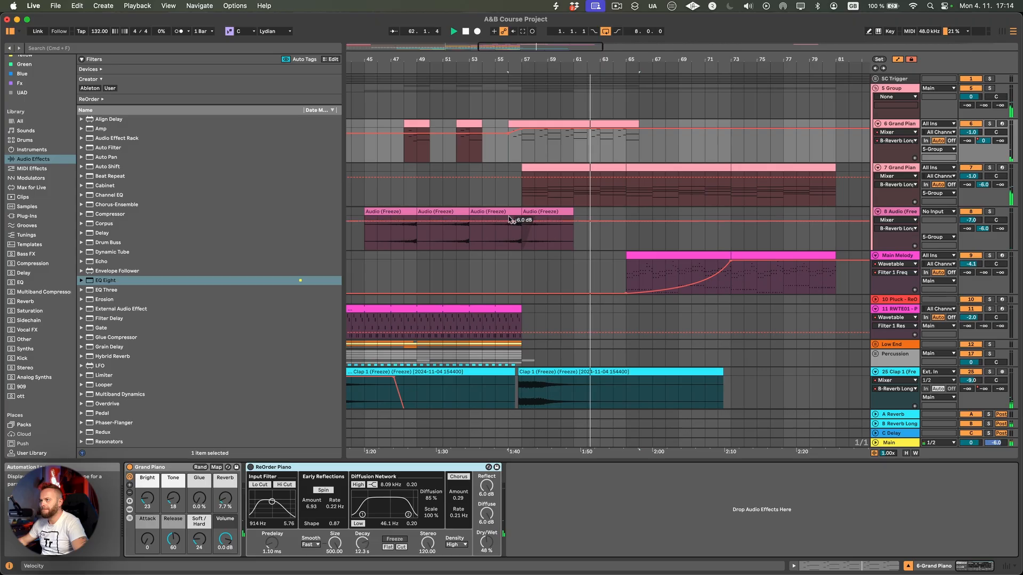
drag(507, 212, 612, 216)
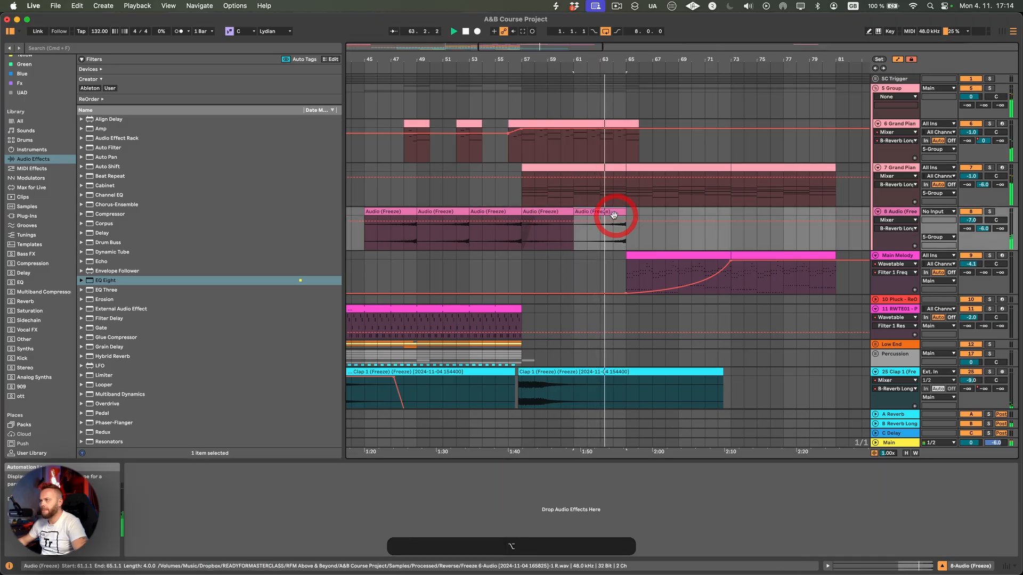
key(a)
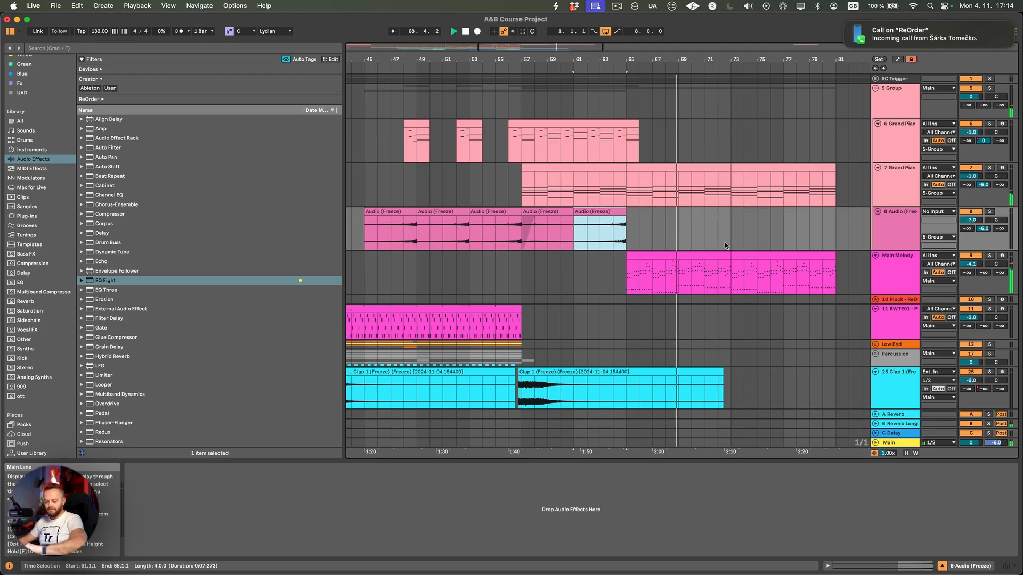
click(927, 41)
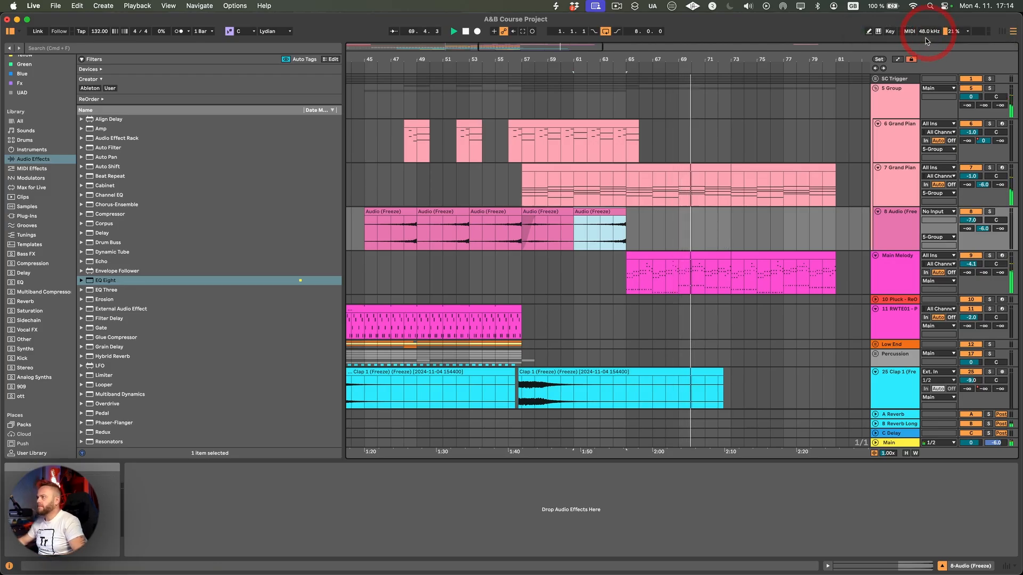
click(694, 248)
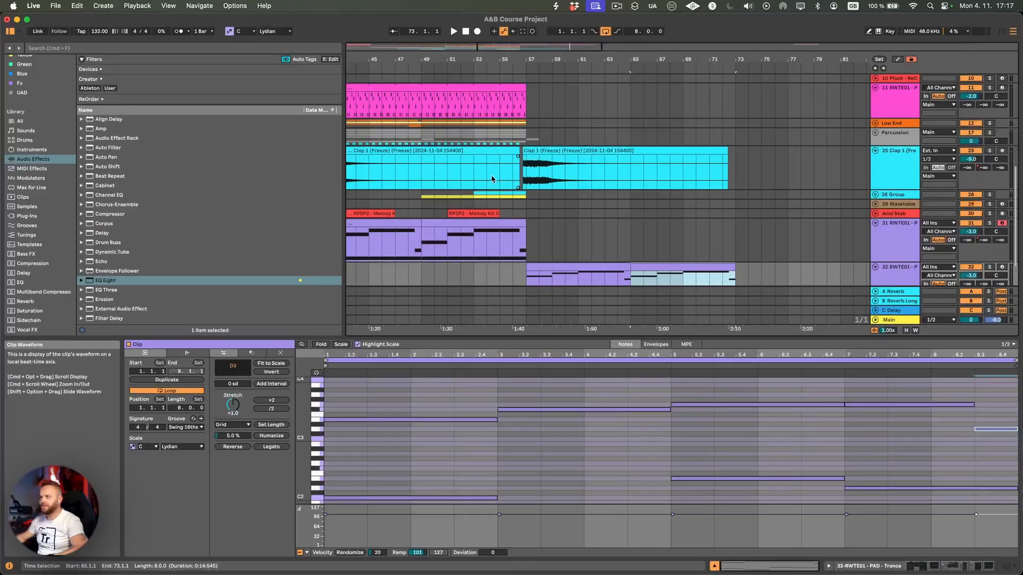
- Play the arrangement from bar 62 and show the automation on the tracks
click(491, 171)
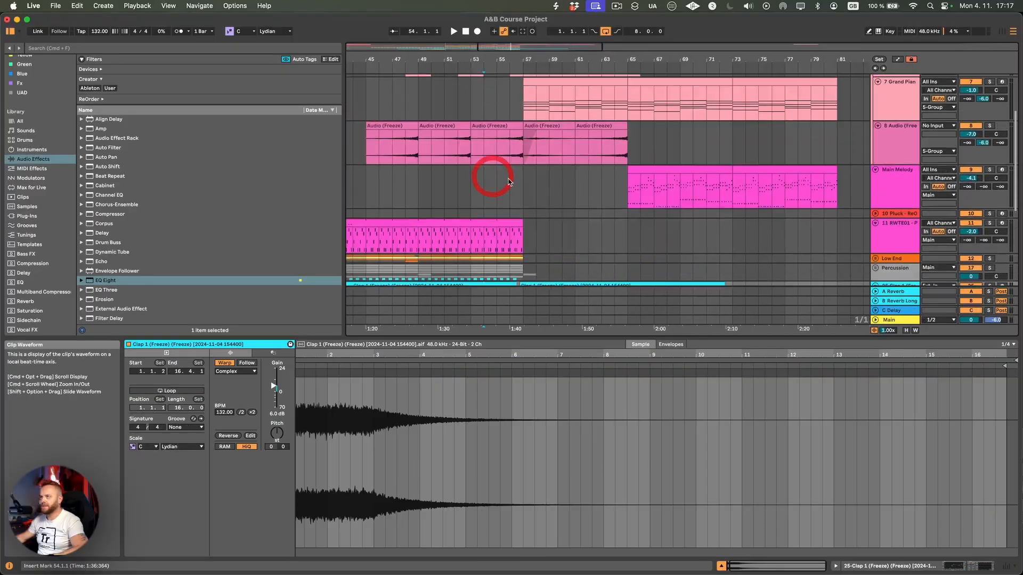
scroll(591, 213, down, 1)
click(595, 253)
key(space)
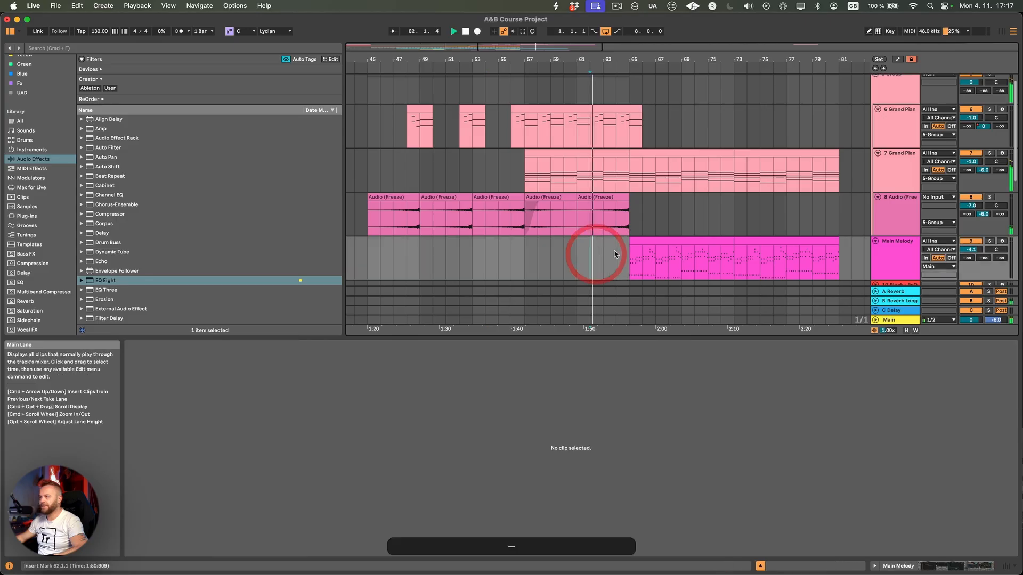
key(a)
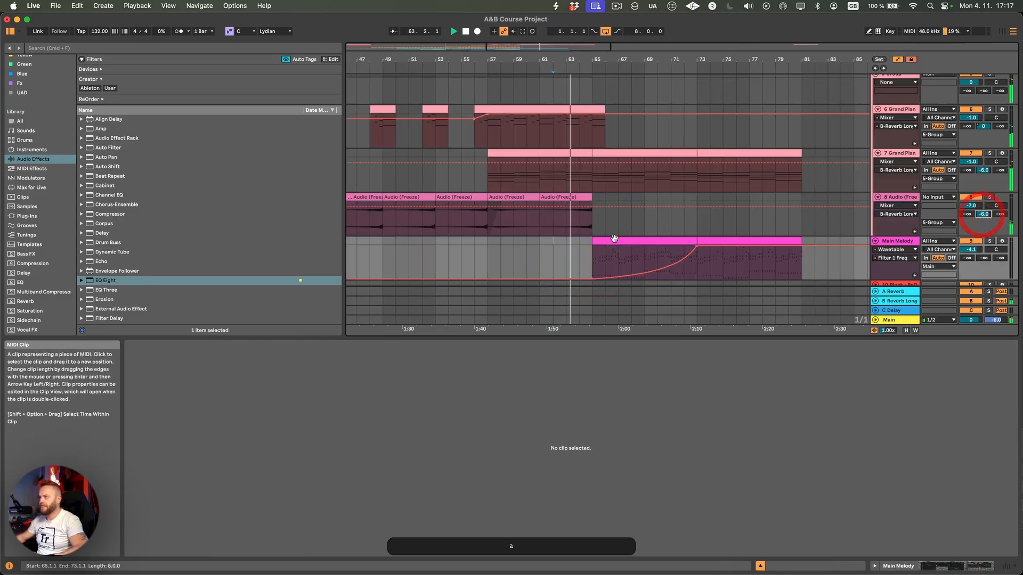
- Make the reversed audio track's B-Reverb Long send rise just before bar 65, and fold the surrounding tracks while keeping Main Melody unfolded
click(581, 208)
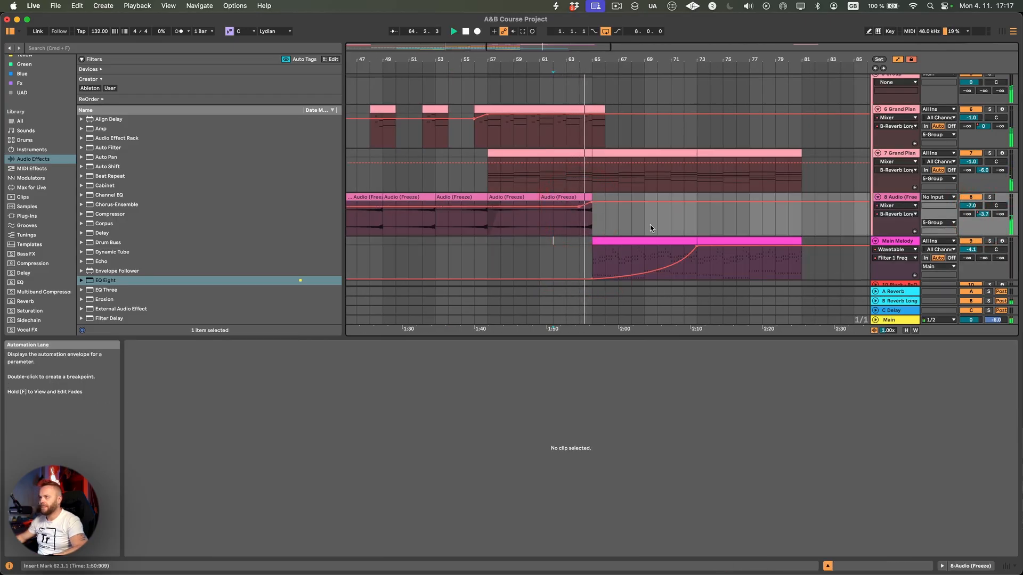
click(875, 197)
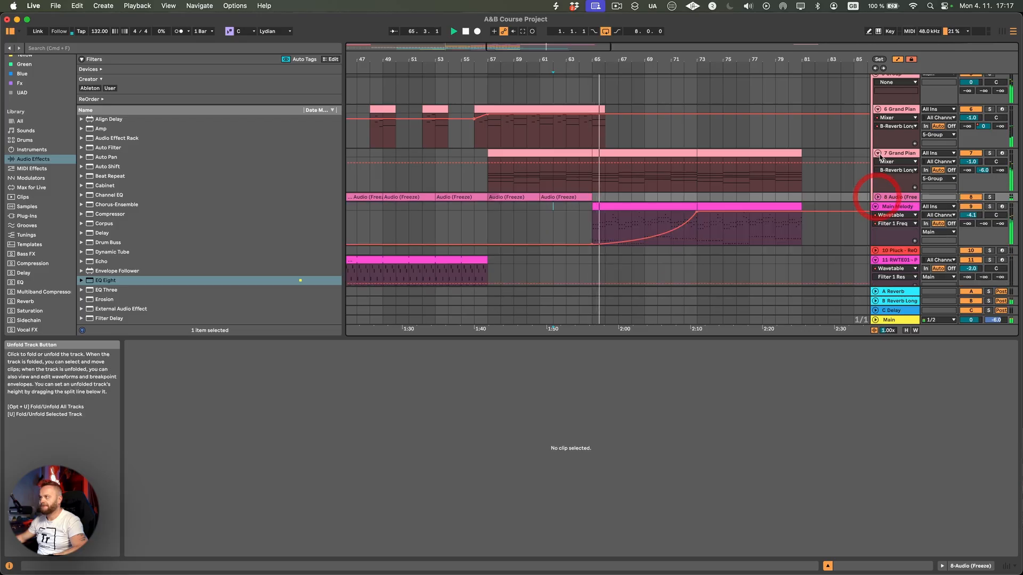
click(878, 153)
click(875, 172)
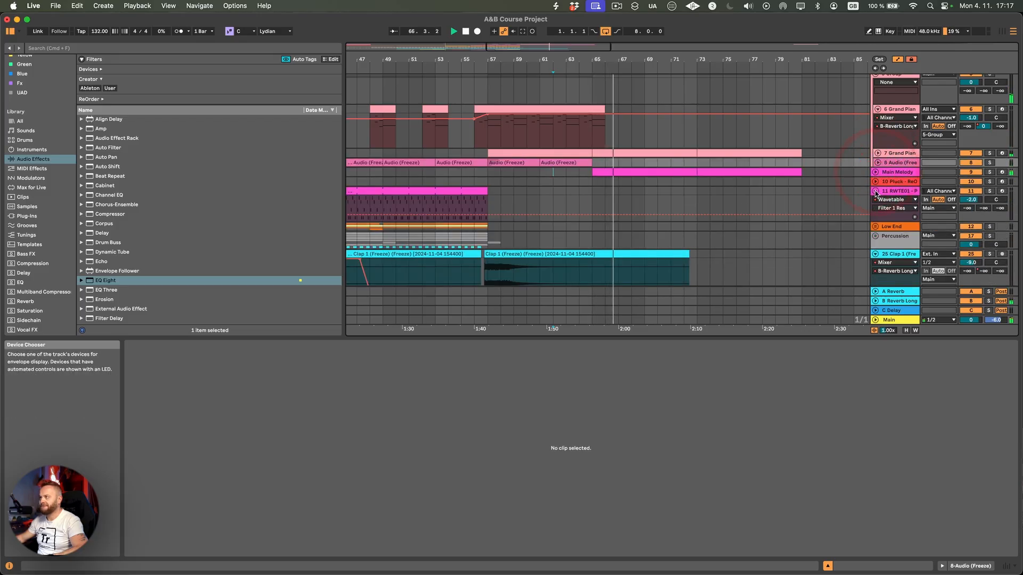
click(875, 190)
click(875, 228)
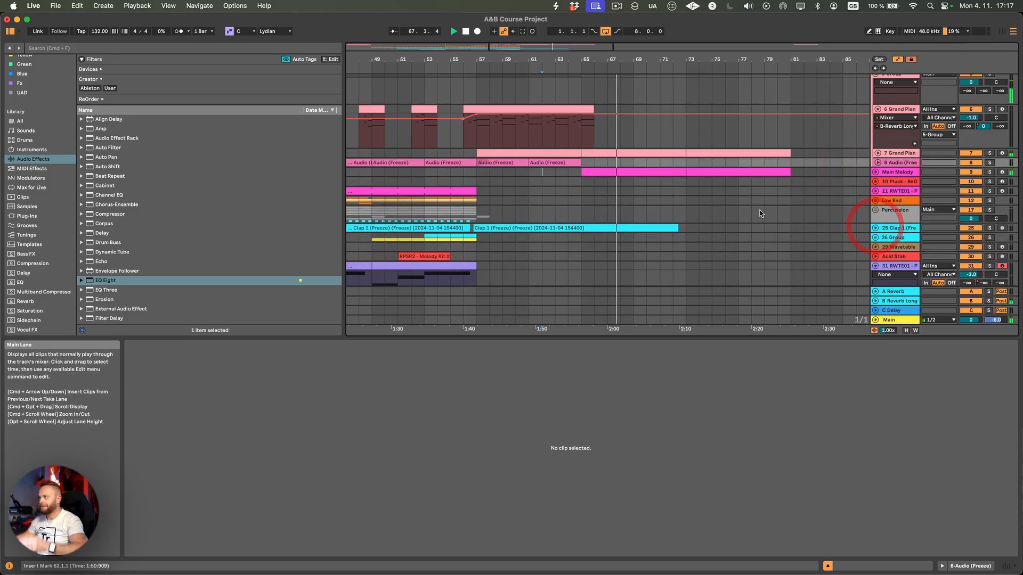
click(876, 172)
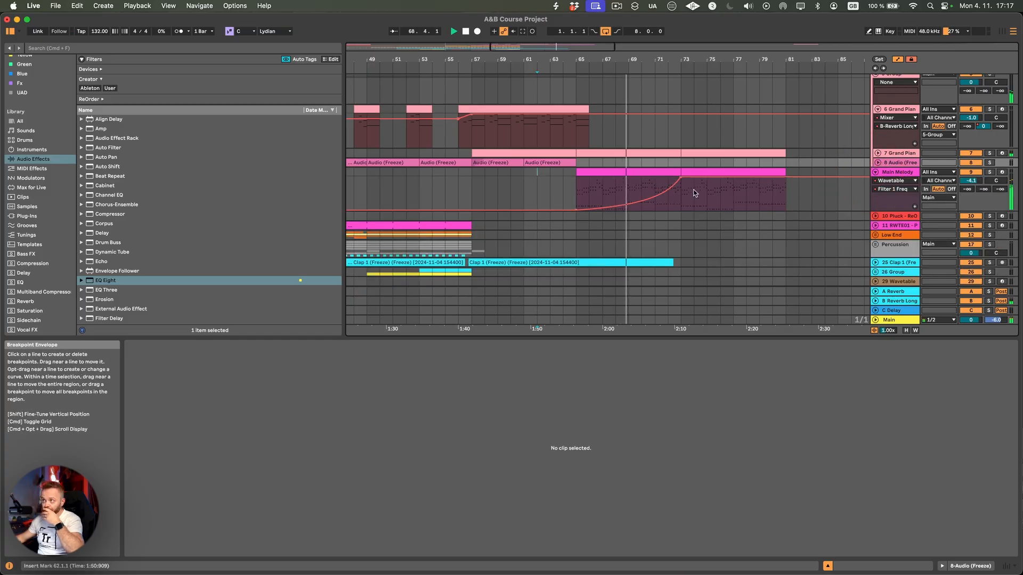
- Examine the F#3 notes in the Main Melody clip at bar 65 and show the track's devices
click(650, 183)
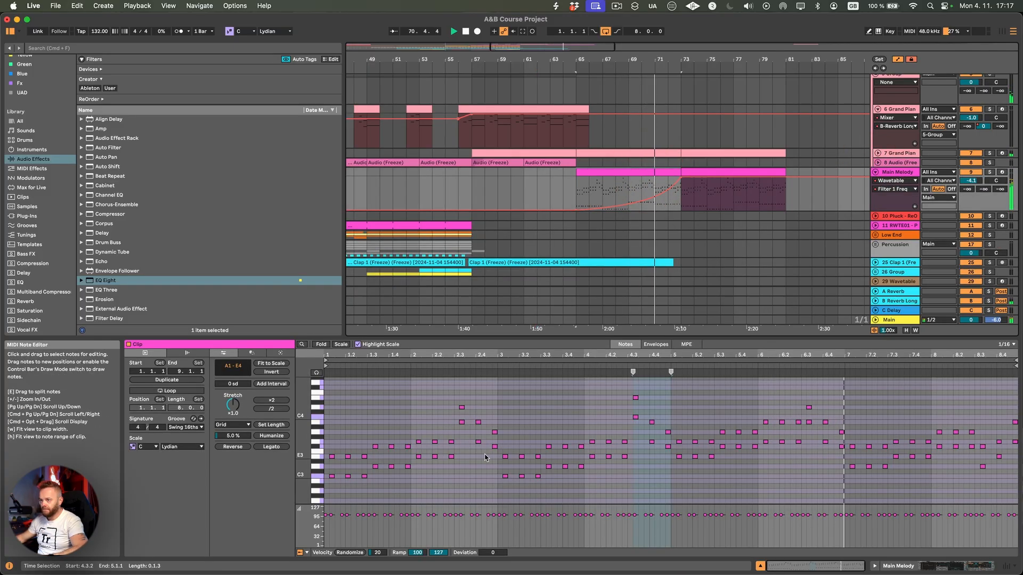
click(316, 447)
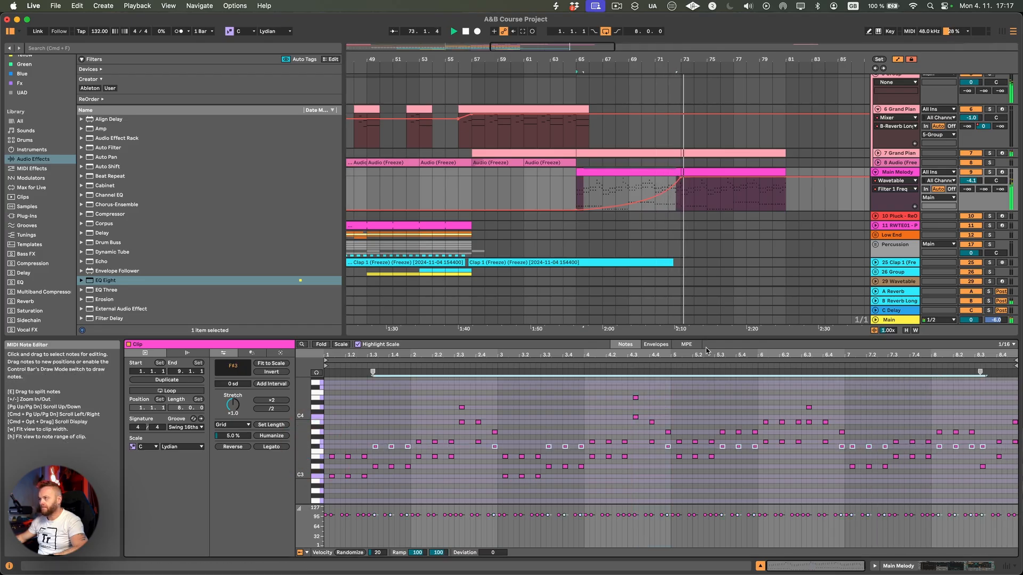
click(890, 566)
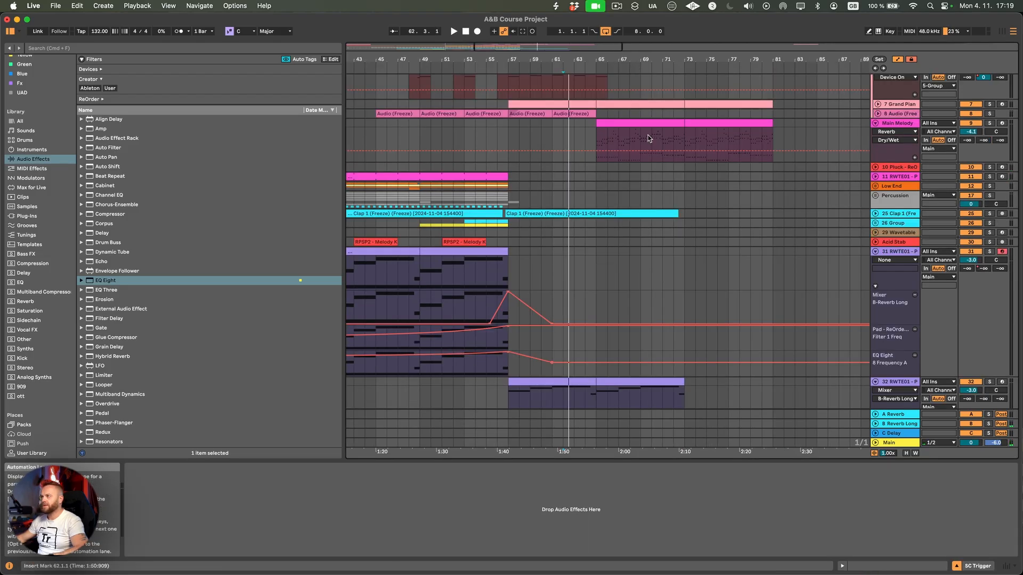
- Insert a new MIDI track directly below the Main Melody track
click(649, 123)
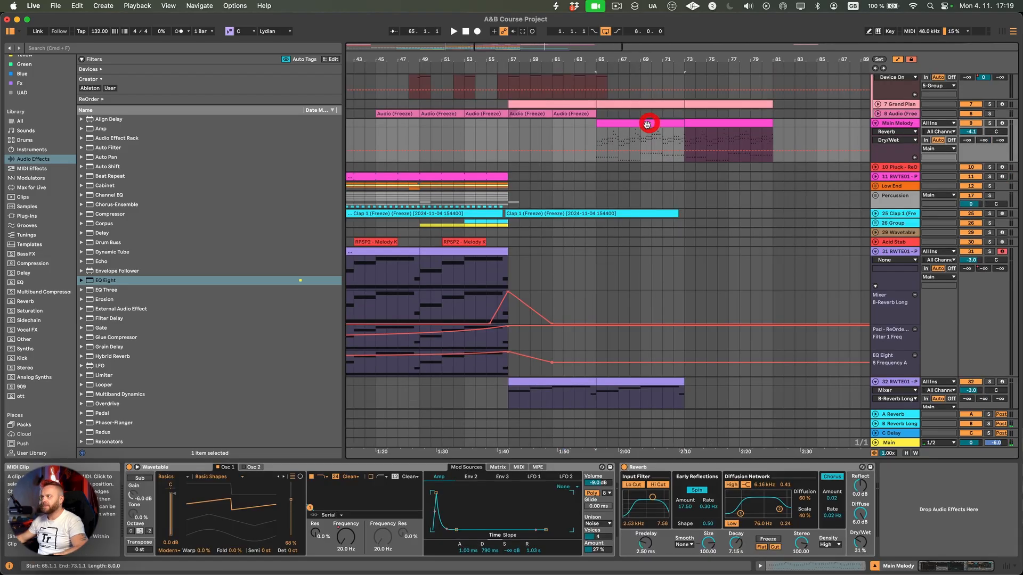
scroll(651, 120, up, 2)
right_click(896, 162)
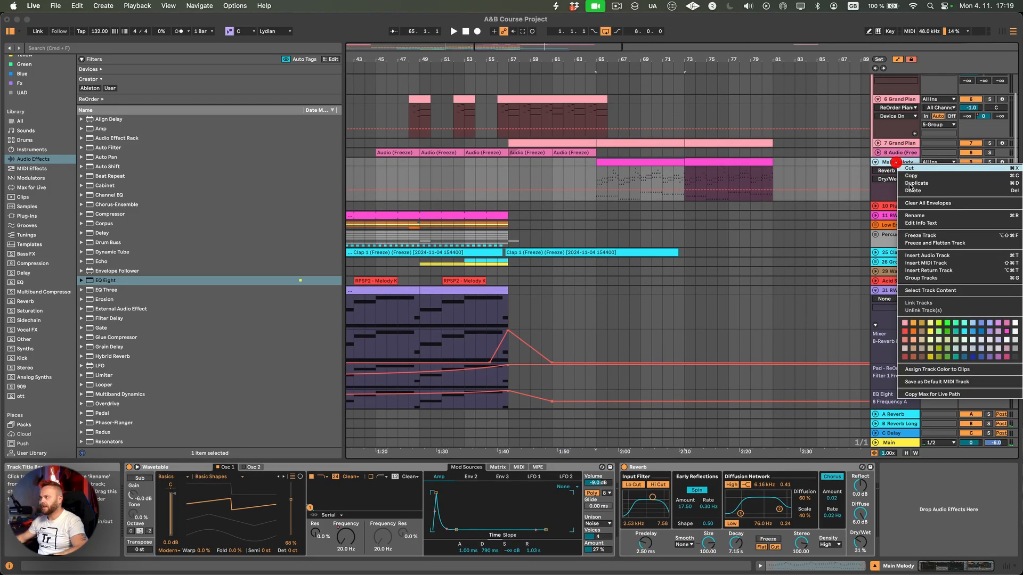
click(917, 262)
click(639, 166)
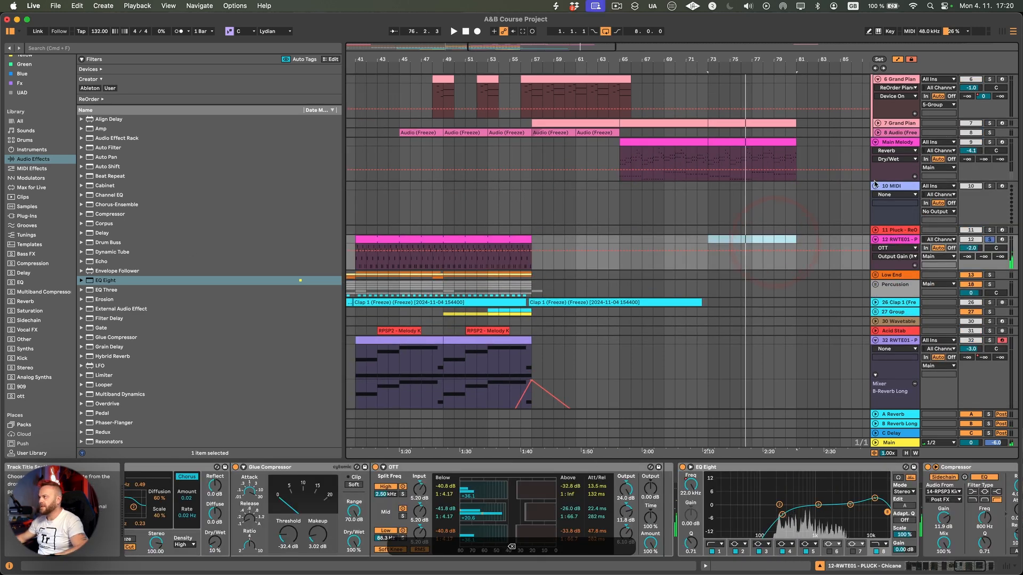
- Solo the Main Melody track and listen to it from bar 73 and from bar 65
click(895, 187)
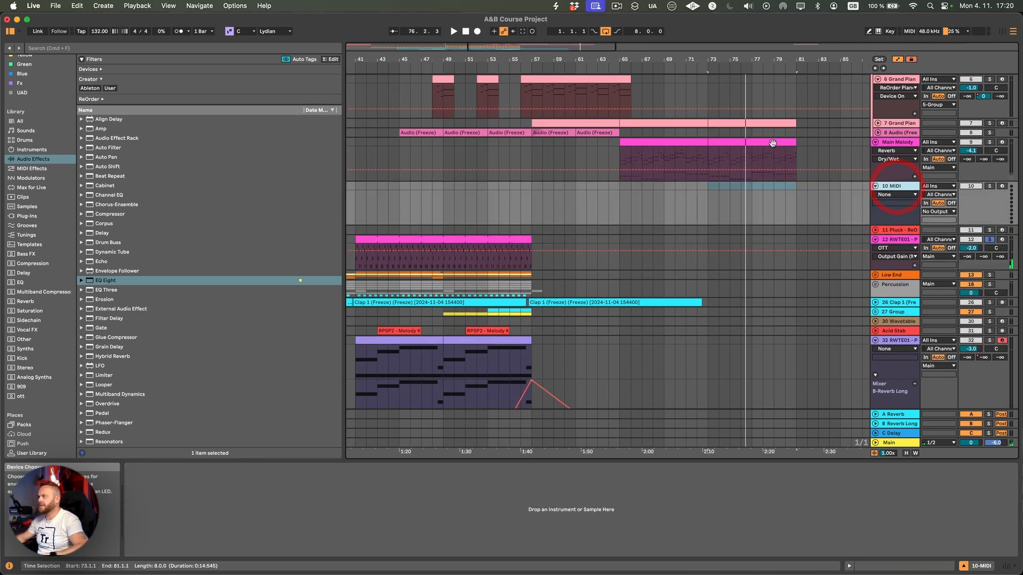
click(754, 142)
click(989, 143)
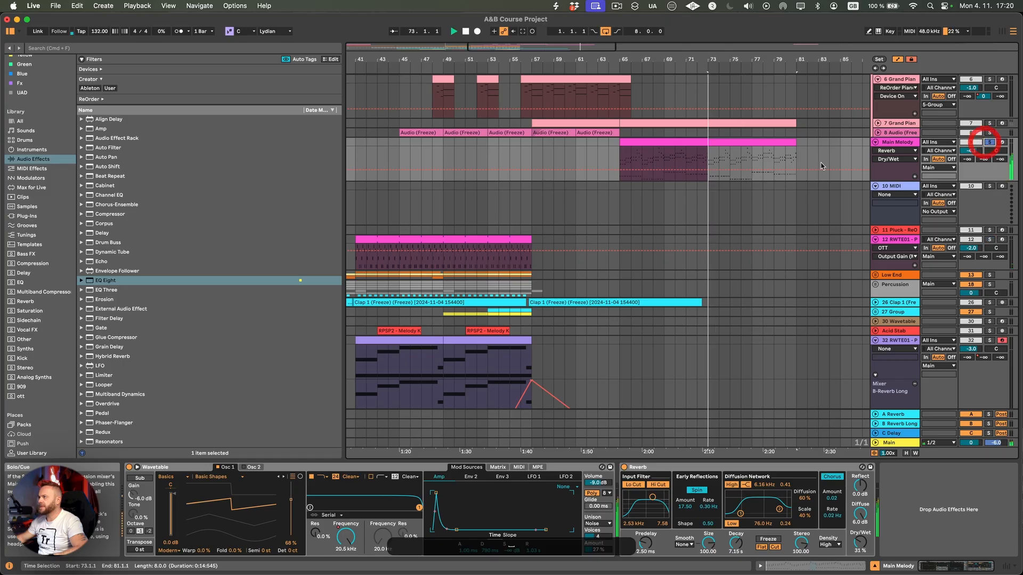
scroll(858, 213, up, 2)
click(875, 186)
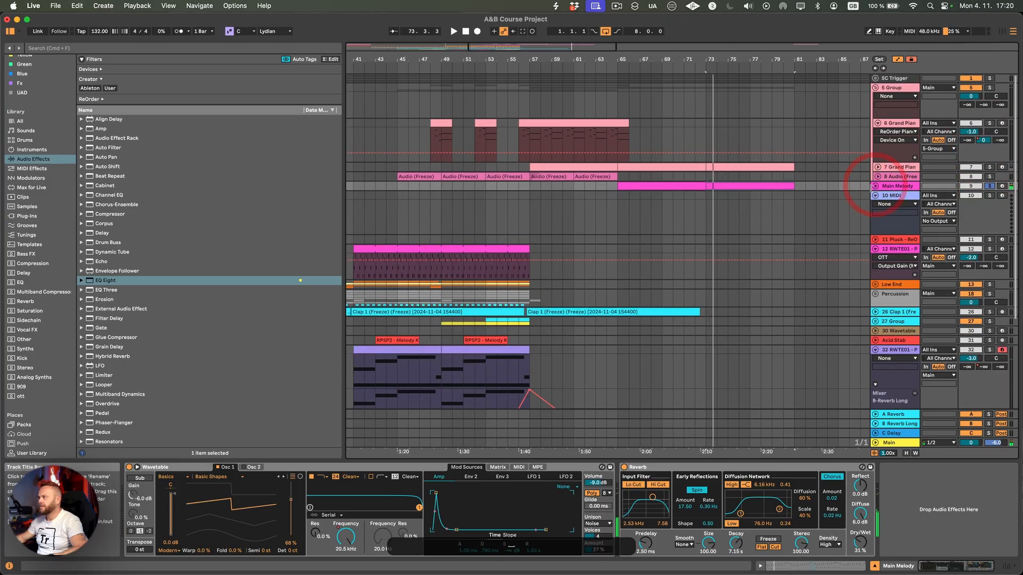
click(875, 186)
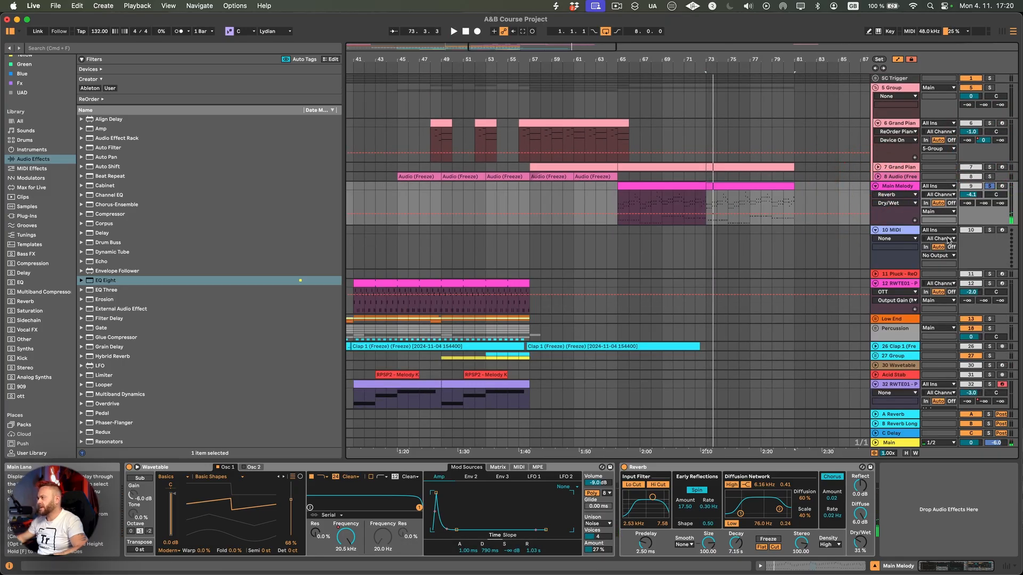
click(615, 210)
key(space)
- Delete the grand piano clip on track 7 from bar 73 to bar 81 and unsolo Main Melody
click(874, 167)
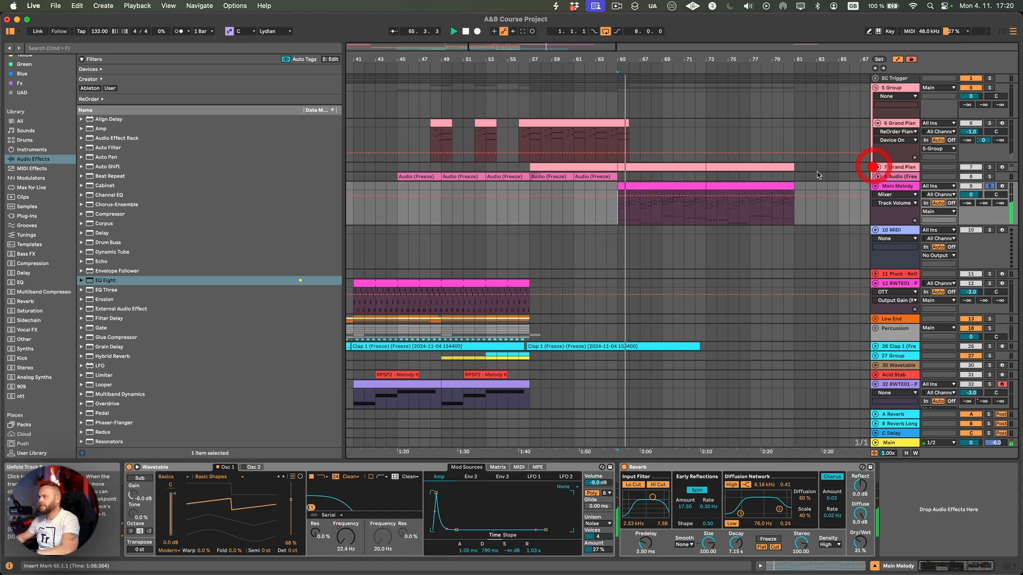
click(775, 165)
click(989, 186)
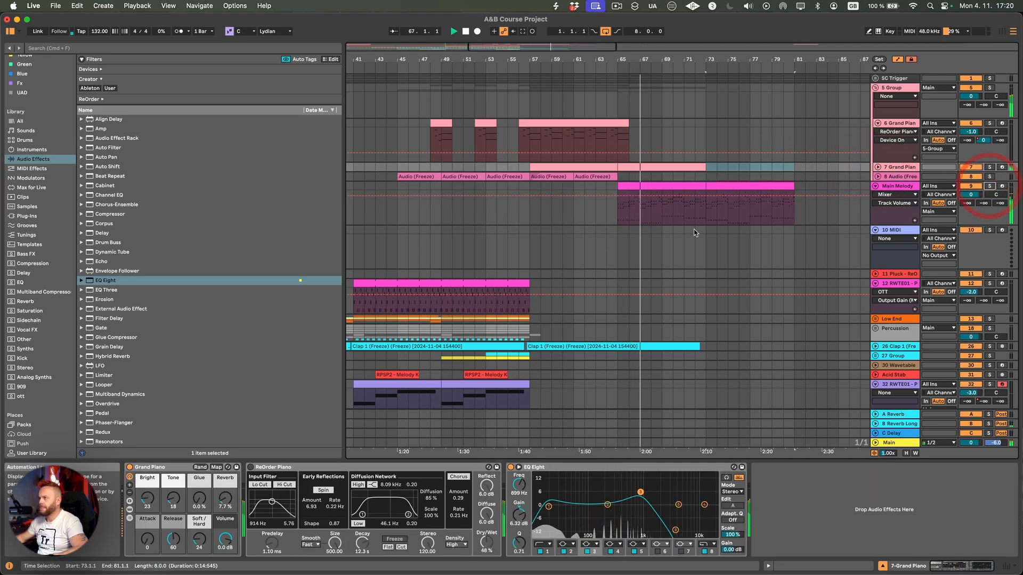
- Duplicate the last clip on pad track 33 to bar 73 and delete its upper notes, keeping only the low notes
scroll(716, 289, down, 5)
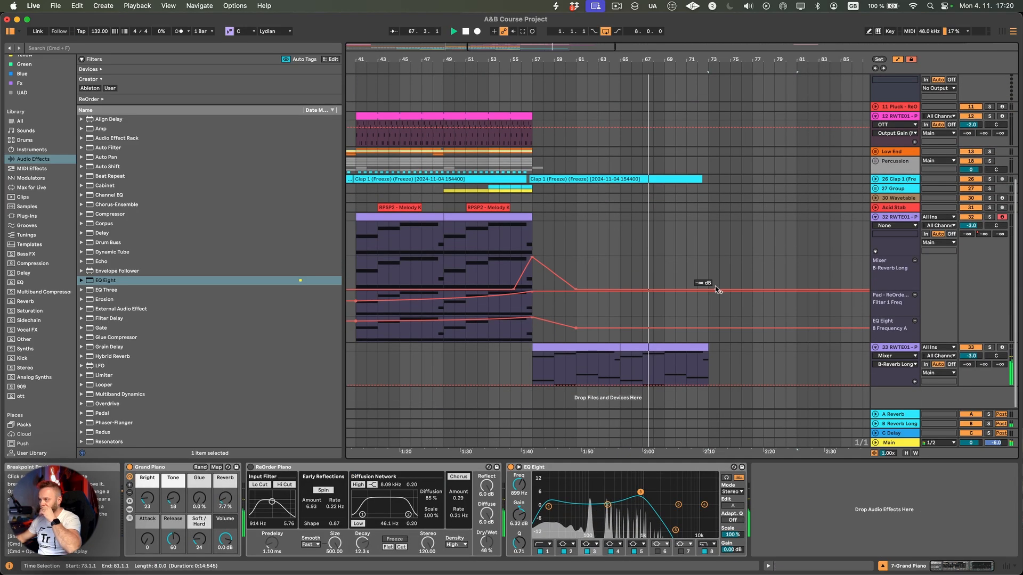
click(666, 351)
key(super+d)
double_click(734, 349)
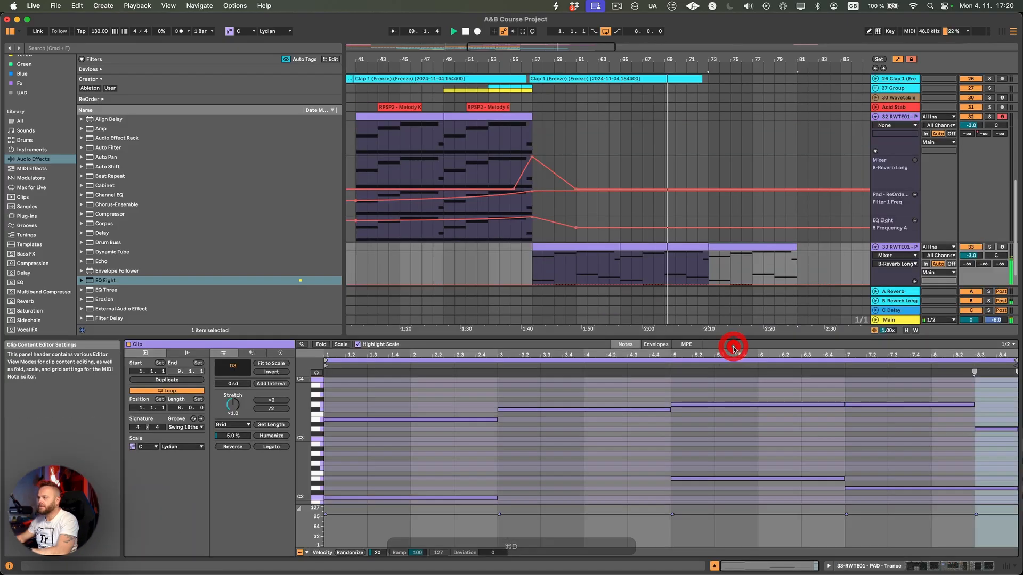
drag(457, 397, 975, 453)
key(BackSpace)
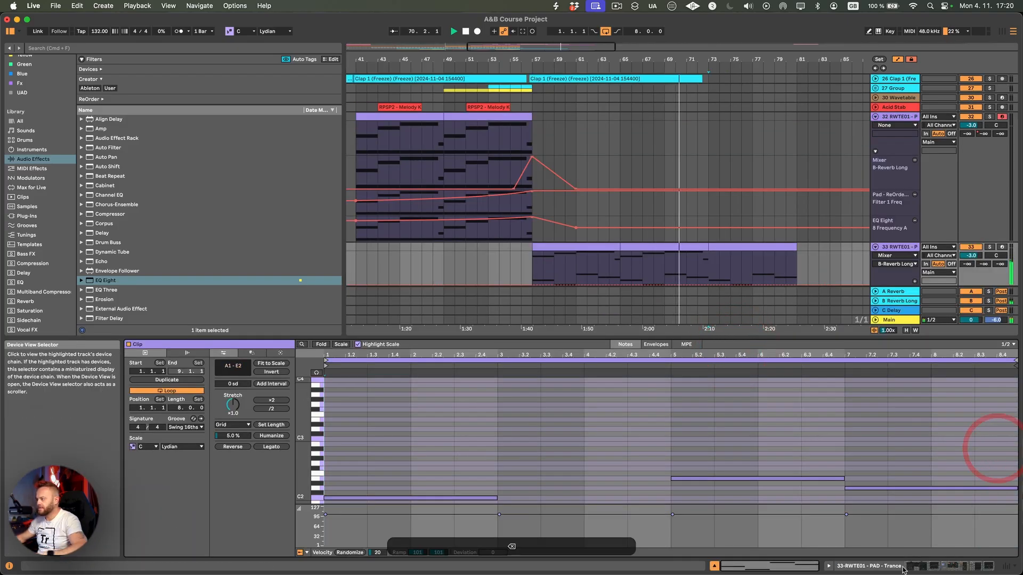
click(903, 569)
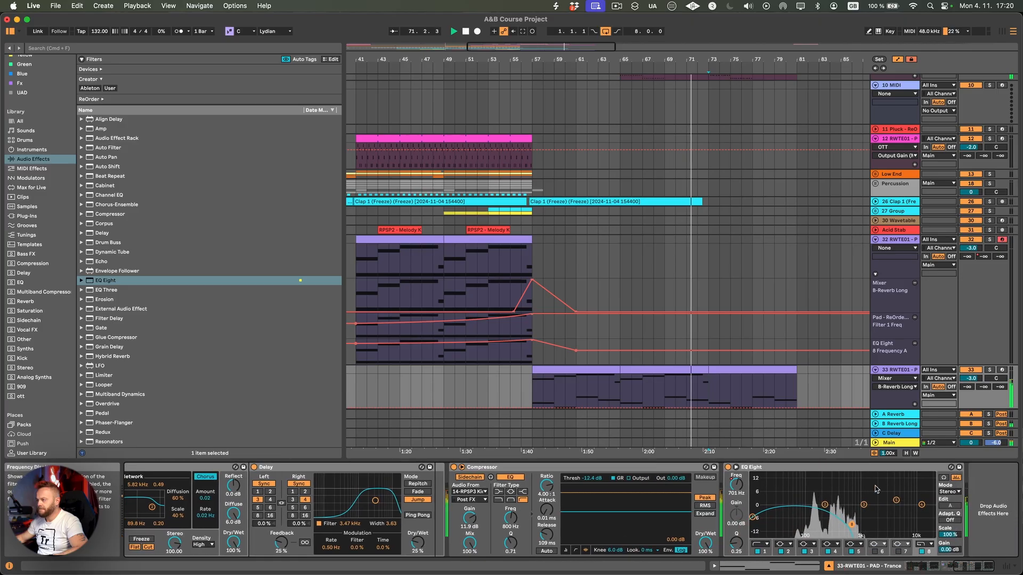
- Unfold clap track 26 and copy its frozen reverb clap clip to start at 72.4.1
scroll(806, 382, down, 2)
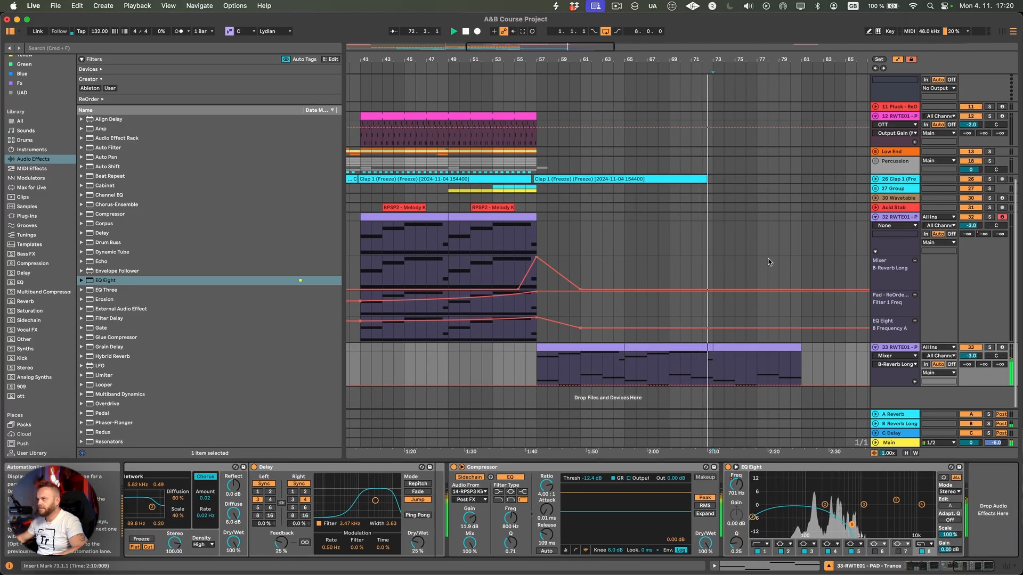
click(875, 179)
drag(605, 182, 749, 183)
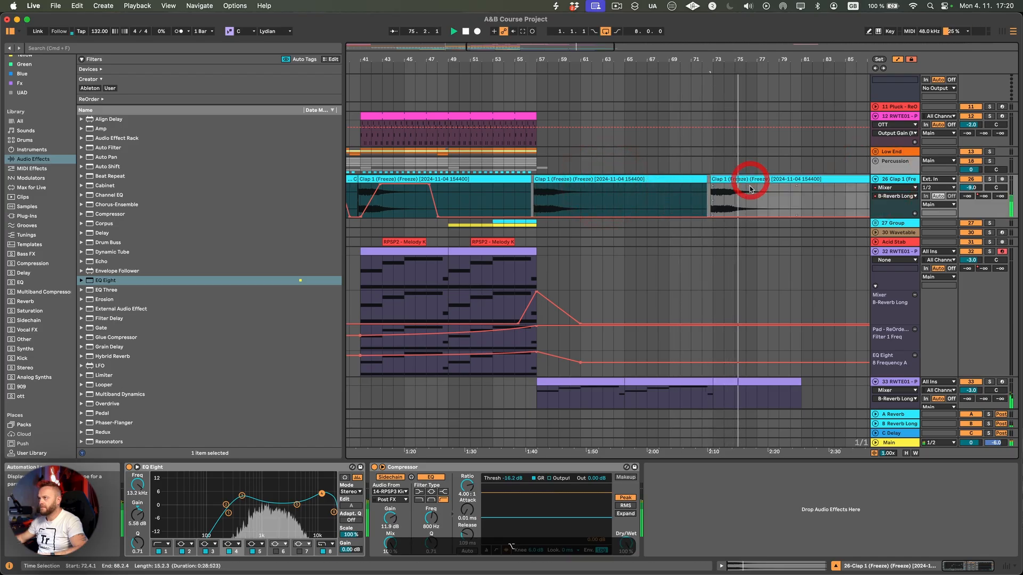
- Copy the percussion group's frozen claps from bars 41 to 57 to bar 73, and play from bar 70
click(875, 163)
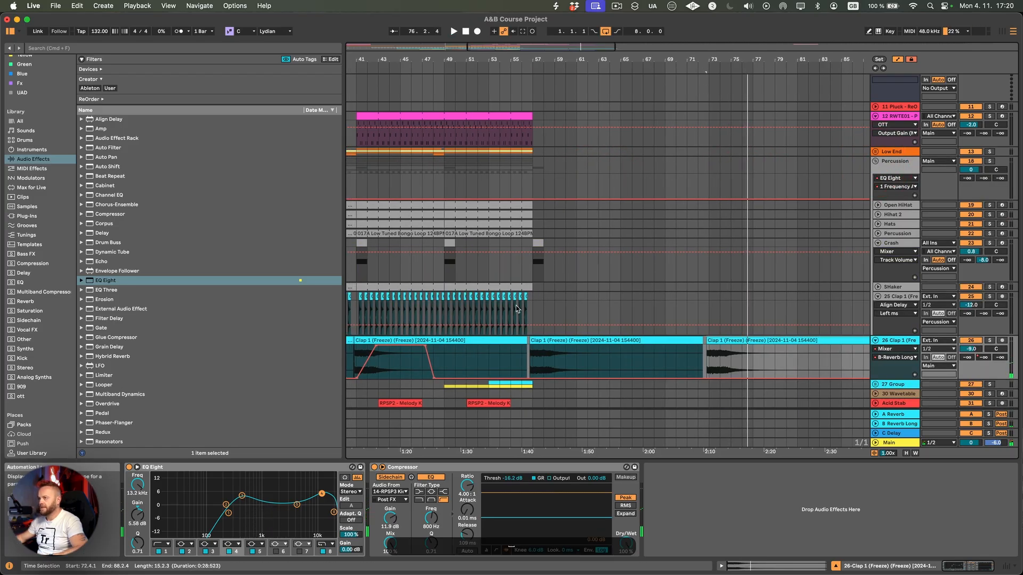
drag(516, 308, 376, 296)
click(357, 298)
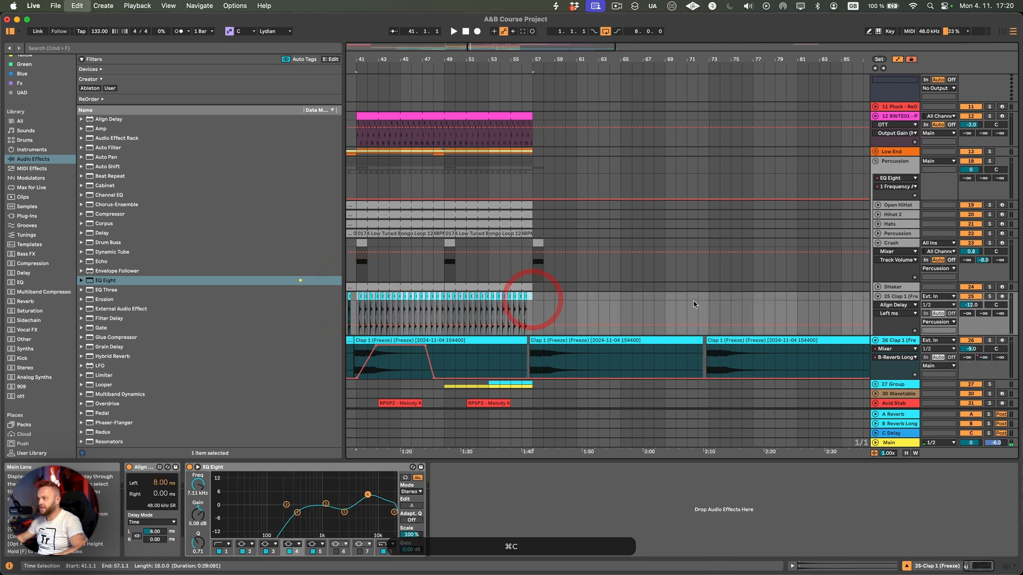
click(710, 297)
key(super+v)
click(678, 299)
key(space)
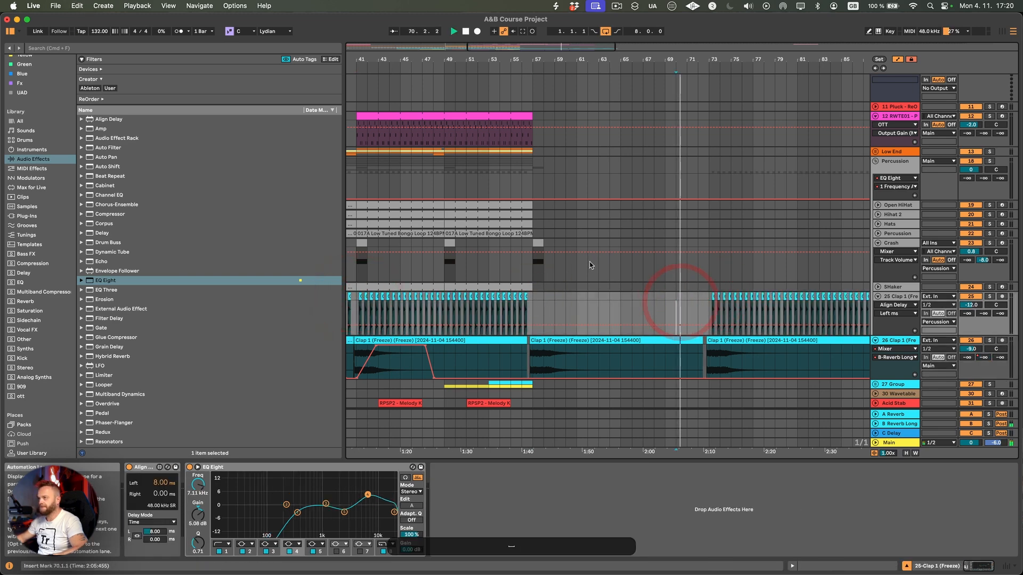
- Copy the crash clip from bar 57 to bar 73 and the two-bar grand piano clip on track 6 to bar 72
scroll(586, 265, up, 1)
drag(538, 262, 715, 270)
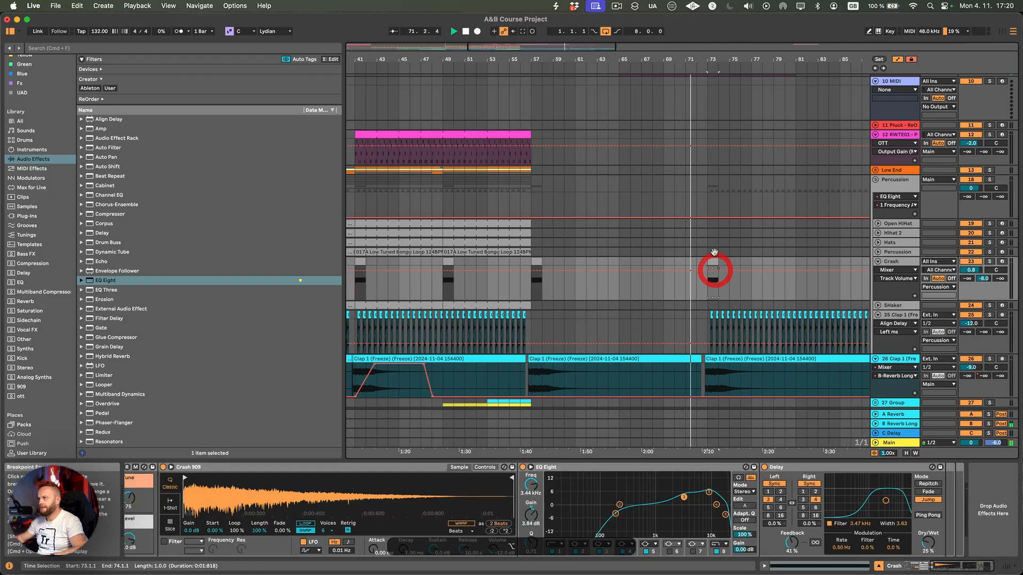
scroll(714, 252, up, 9)
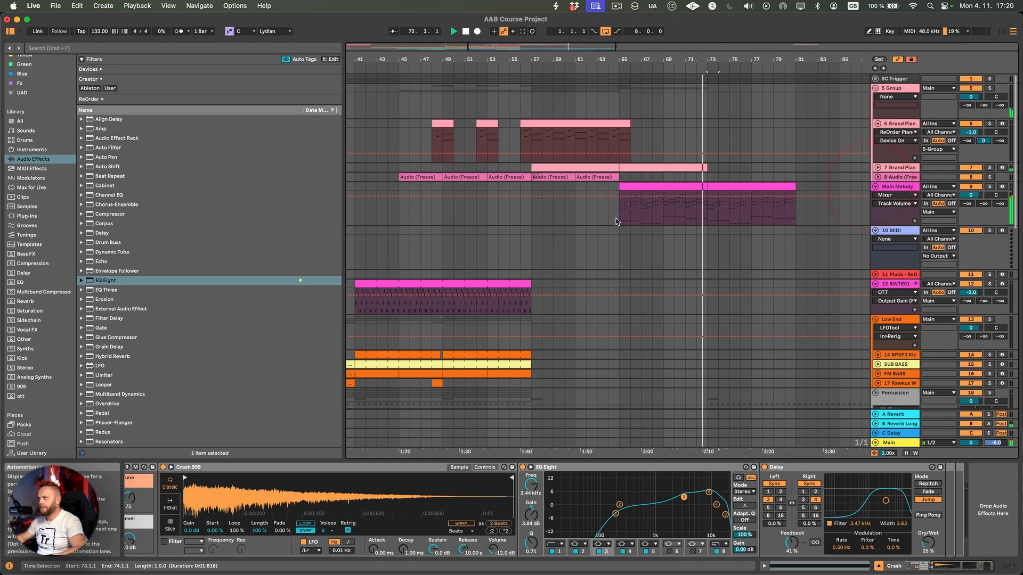
drag(486, 124, 711, 126)
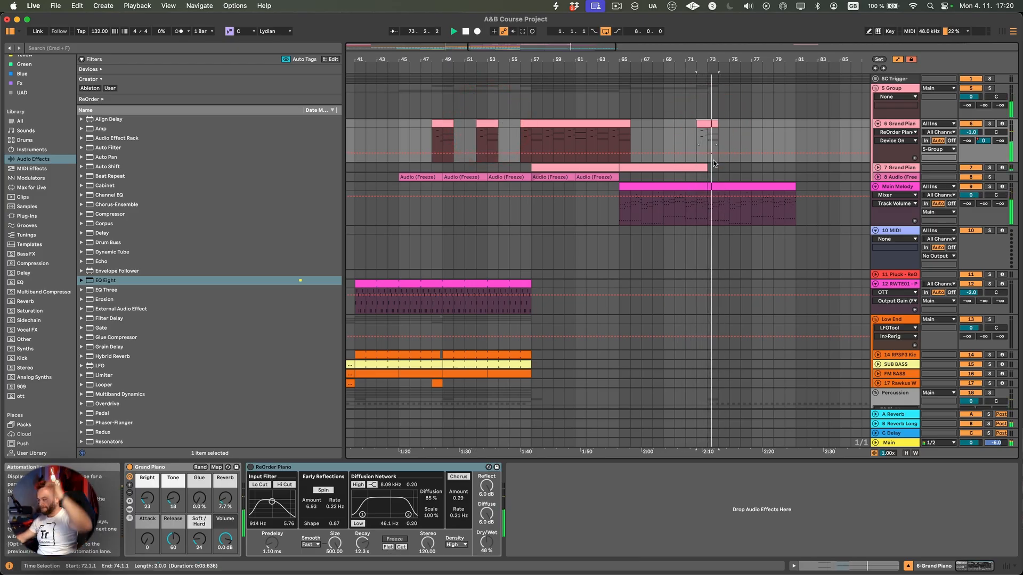
- Unfold the uplifter group and copy its Uplifter 1 and Uplifter 4 clips so that both end at bar 73
scroll(713, 162, down, 10)
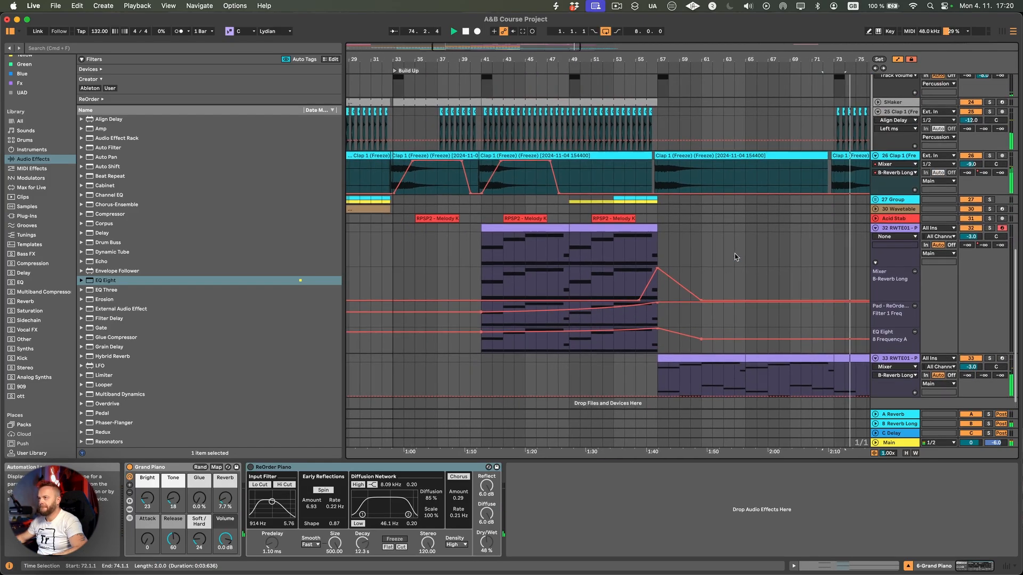
scroll(735, 257, right, 3)
click(874, 202)
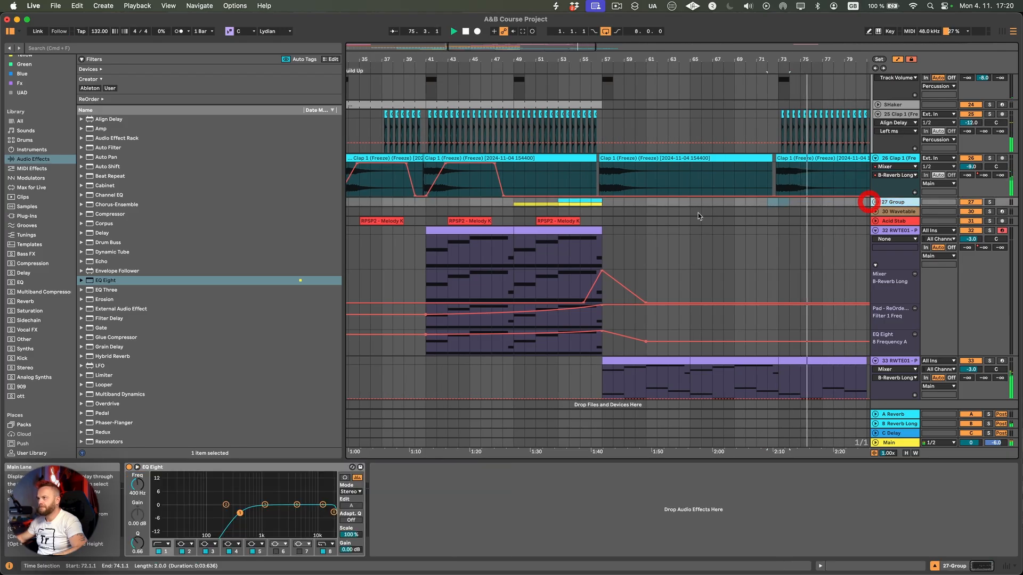
click(874, 202)
click(572, 238)
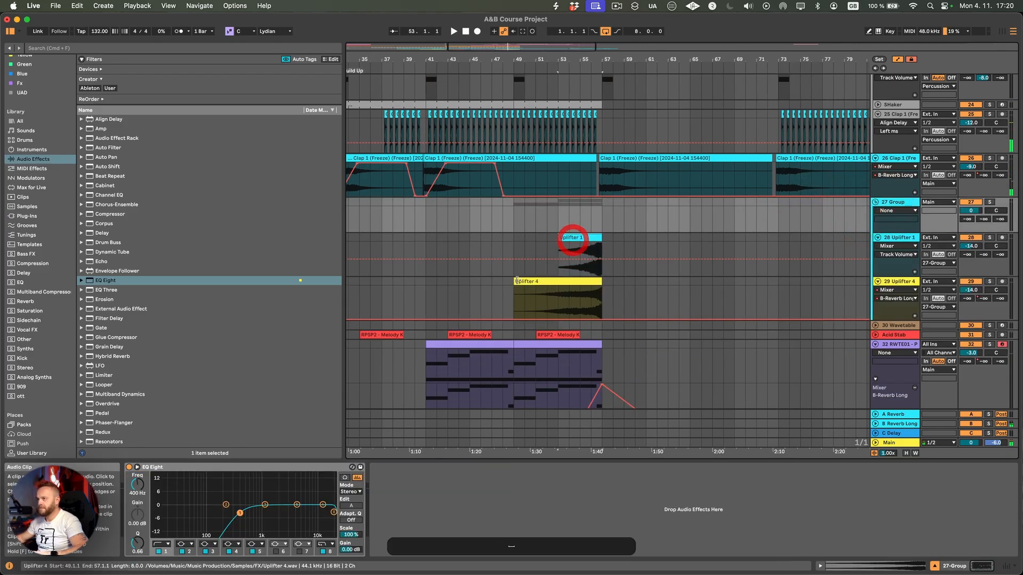
shift+click(517, 281)
drag(586, 245, 759, 242)
- Set the arrangement grid to 1/4 and move the copied Uplifter 1 and Uplifter 4 clips one beat earlier to end at 72.4.1
right_click(796, 240)
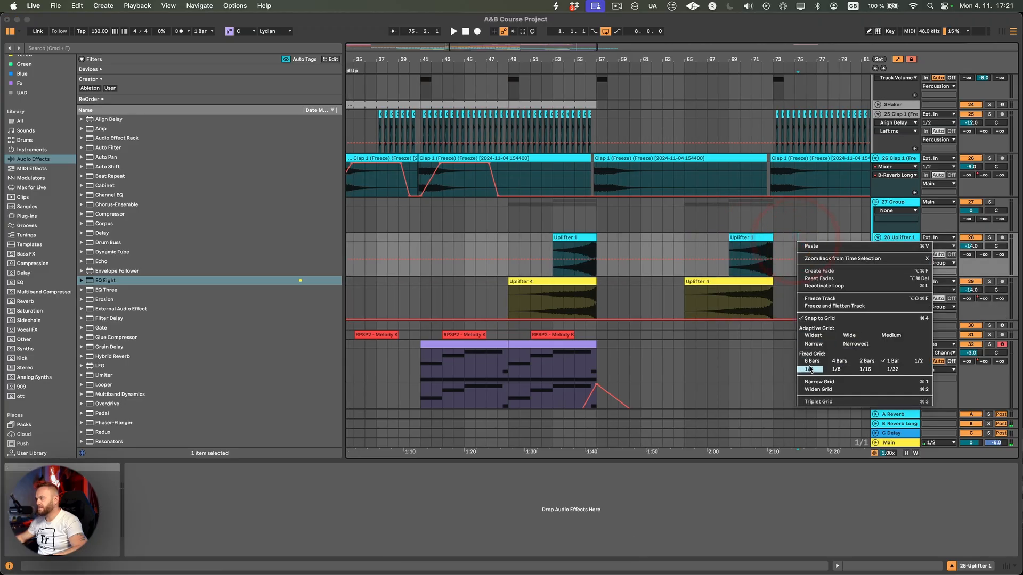
click(810, 368)
click(765, 281)
right_click(789, 234)
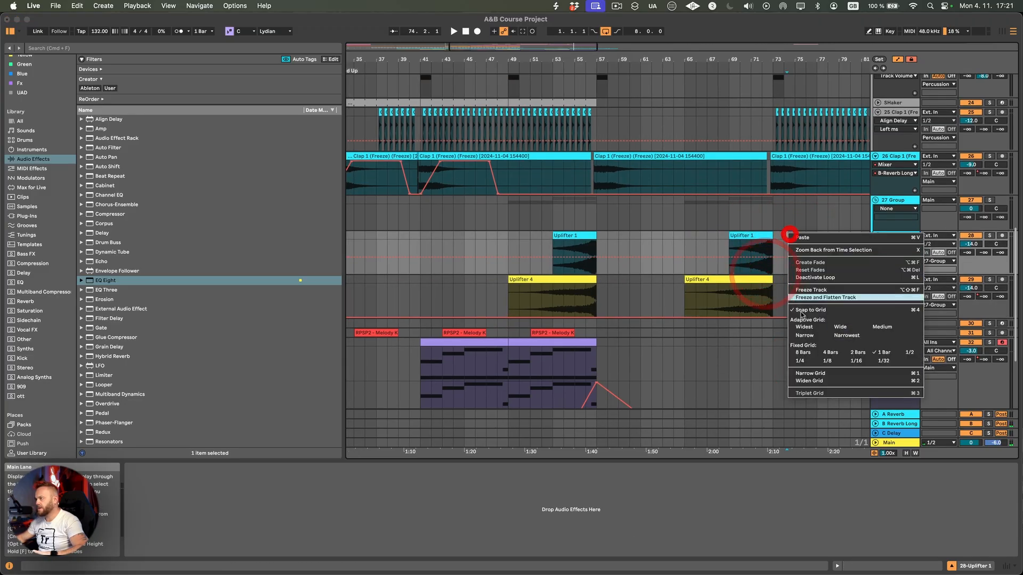
click(800, 359)
click(763, 279)
shift+click(760, 237)
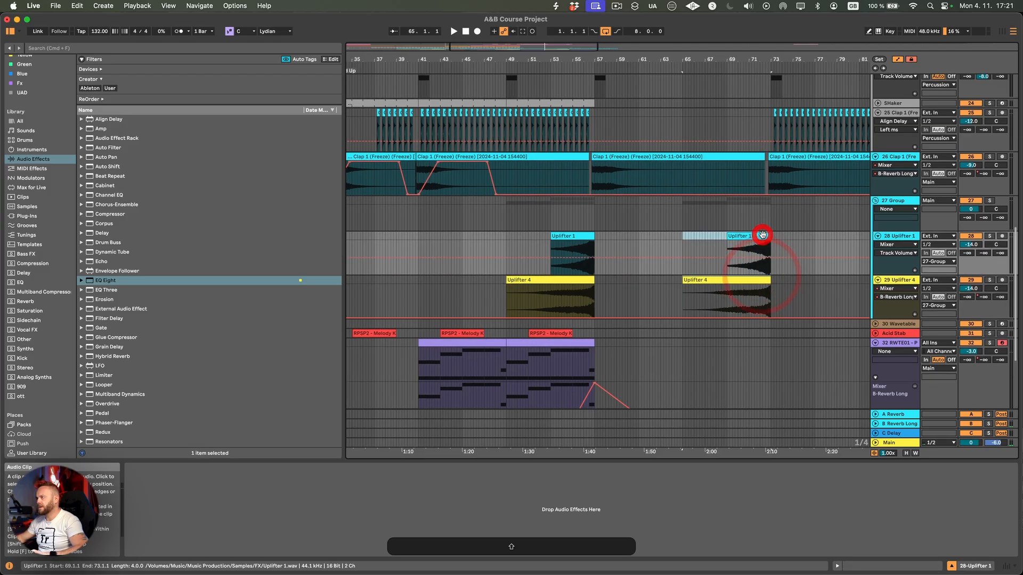
scroll(612, 241, up, 10)
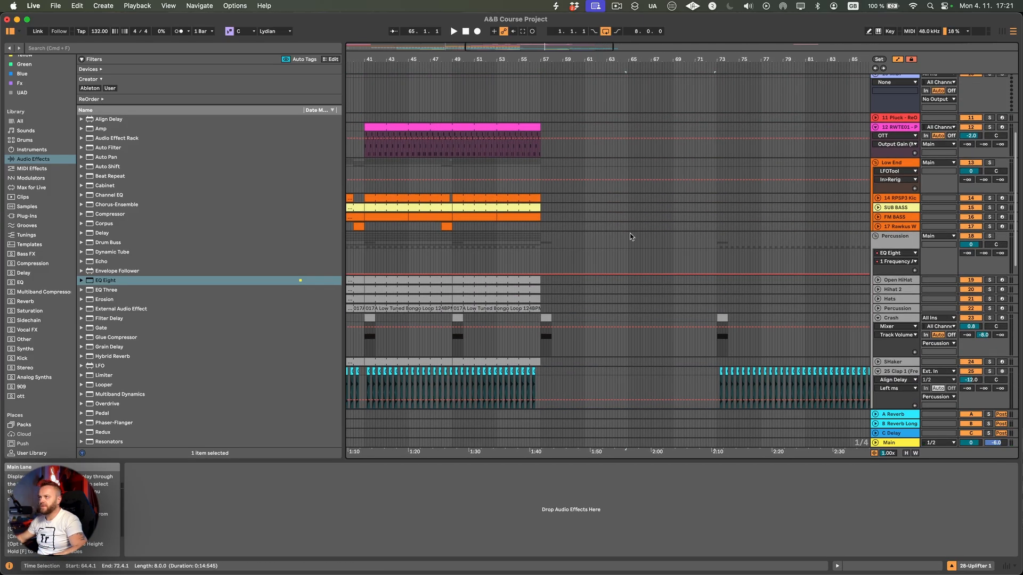
click(726, 322)
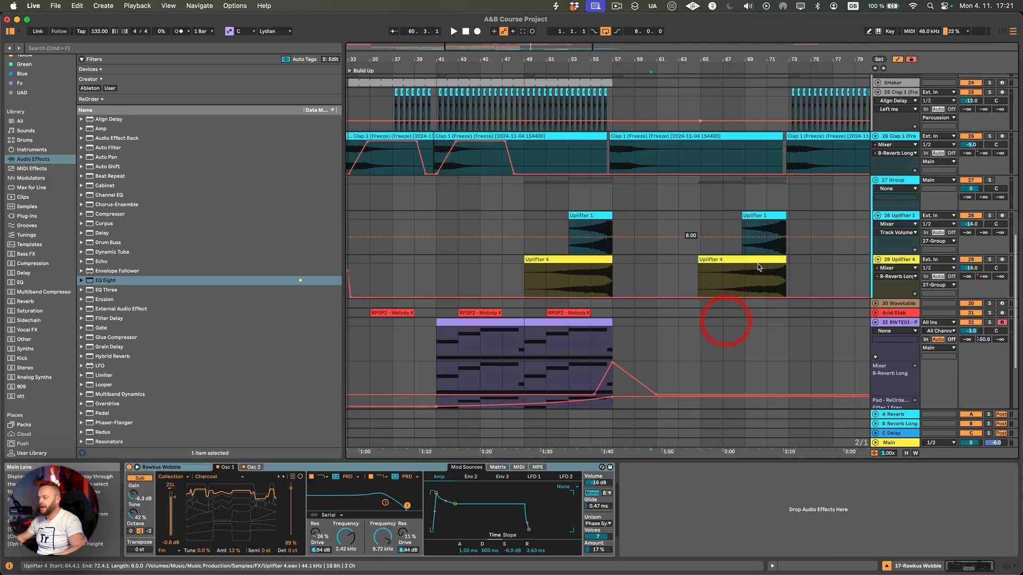
- Insert a new MIDI track below pad track 33 and load the default Wavetable instrument onto it
scroll(761, 266, down, 4)
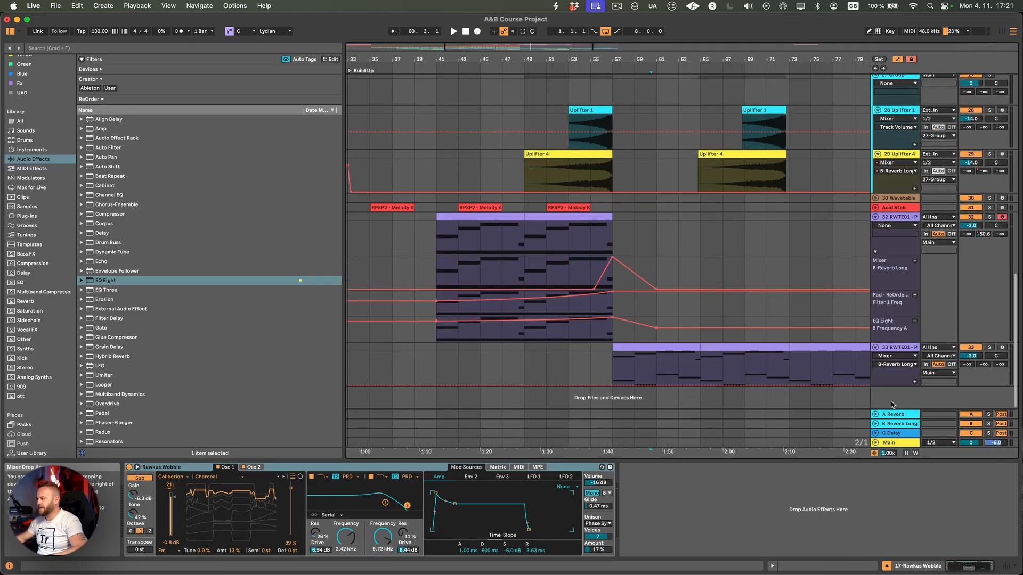
right_click(891, 403)
click(909, 419)
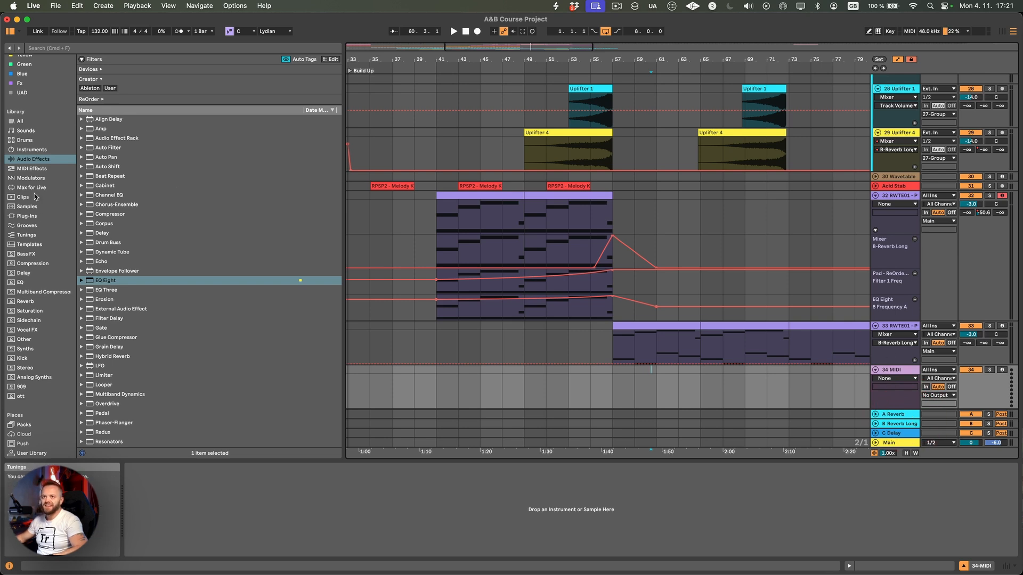
click(44, 48)
text(wave)
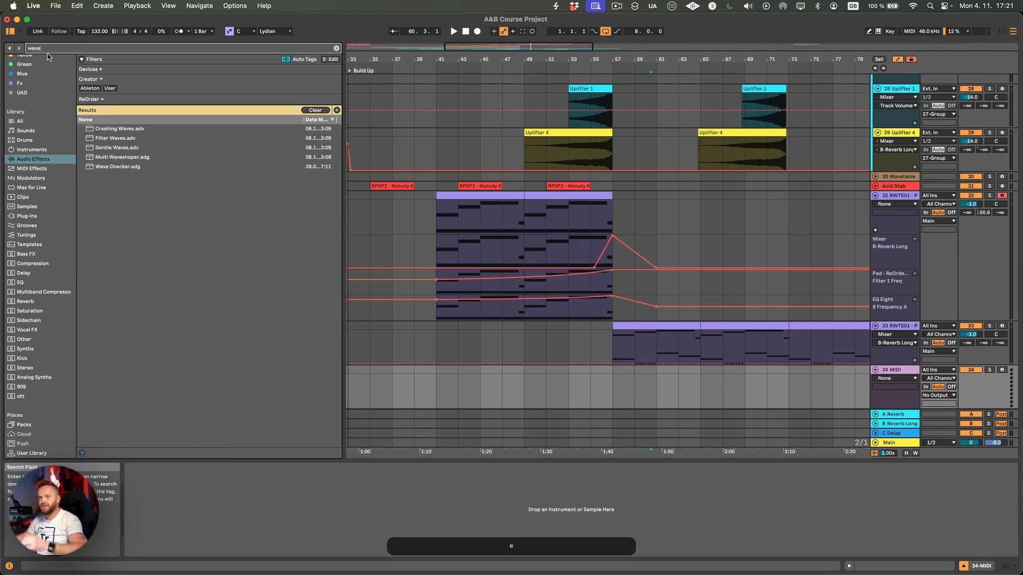
click(32, 150)
drag(118, 207, 629, 389)
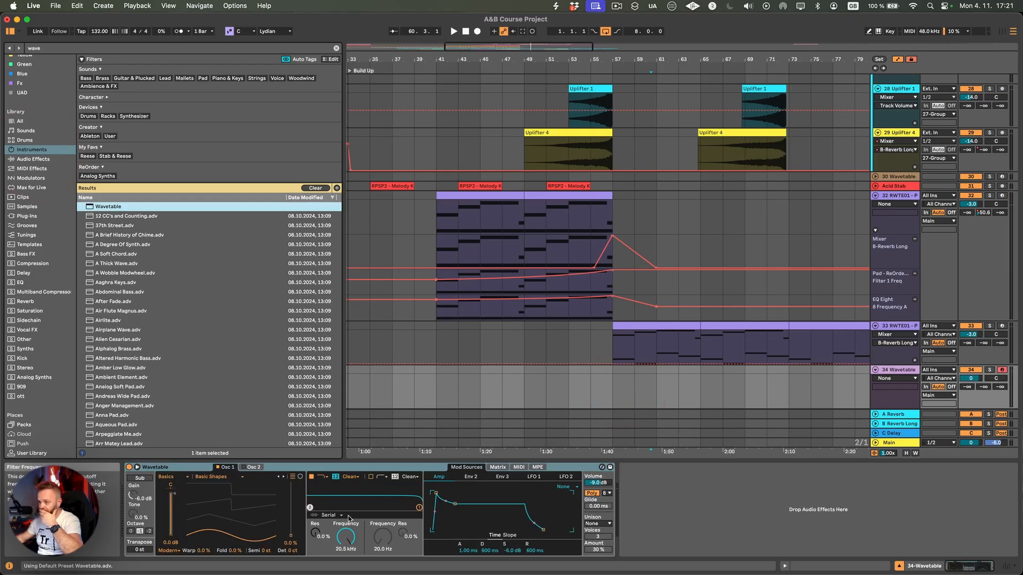
- Shape the Wavetable sound with sub on, oscillator position 67%, 24 dB filter at 280 Hz, Classic unison with 4 voices at 42%, and volume -2.6 dB
drag(238, 528, 238, 523)
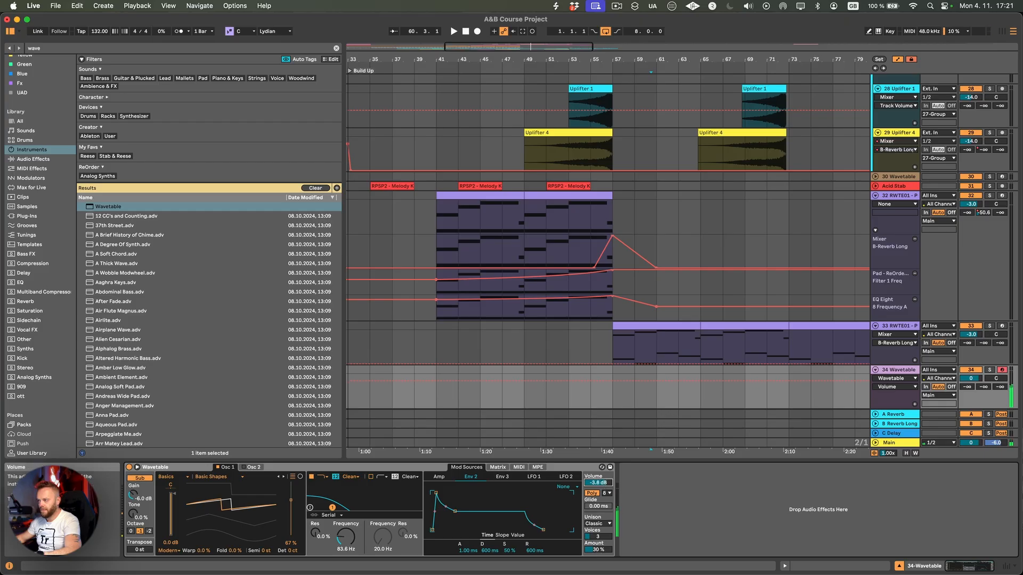
click(339, 480)
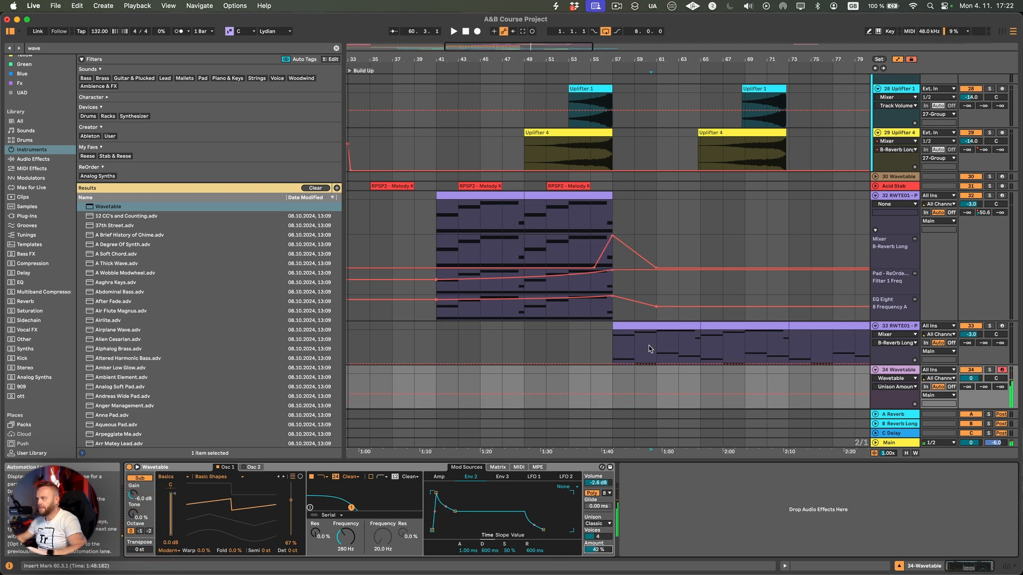
- Copy the eight-bar pad clip at bar 57 from track 33 to the Wavetable track and keep only its low notes
drag(660, 325, 662, 368)
double_click(661, 368)
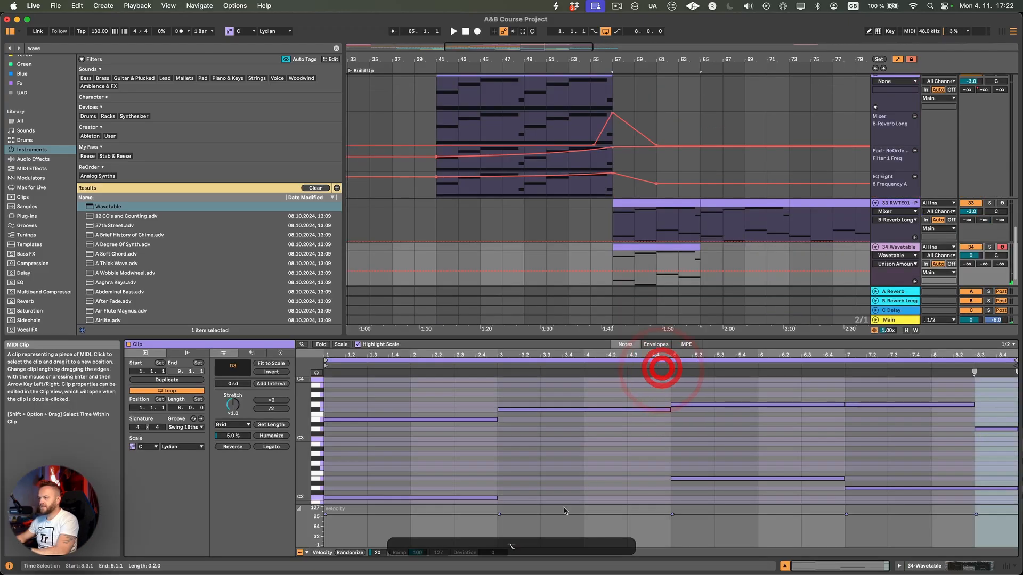
click(933, 570)
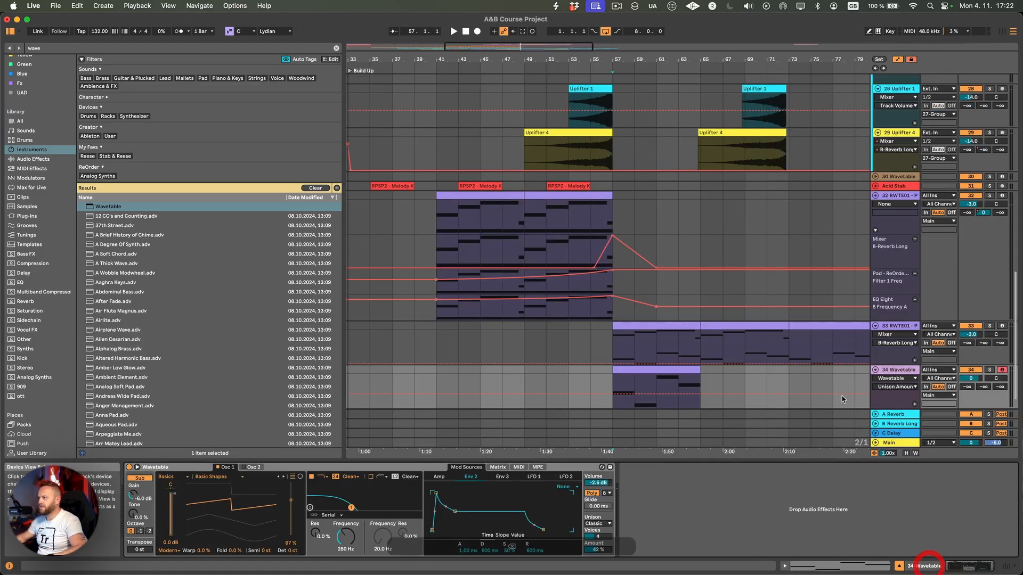
- Solo the new bass during playback, transpose all its notes down one octave, and lengthen them so that they overlap slightly
key(space)
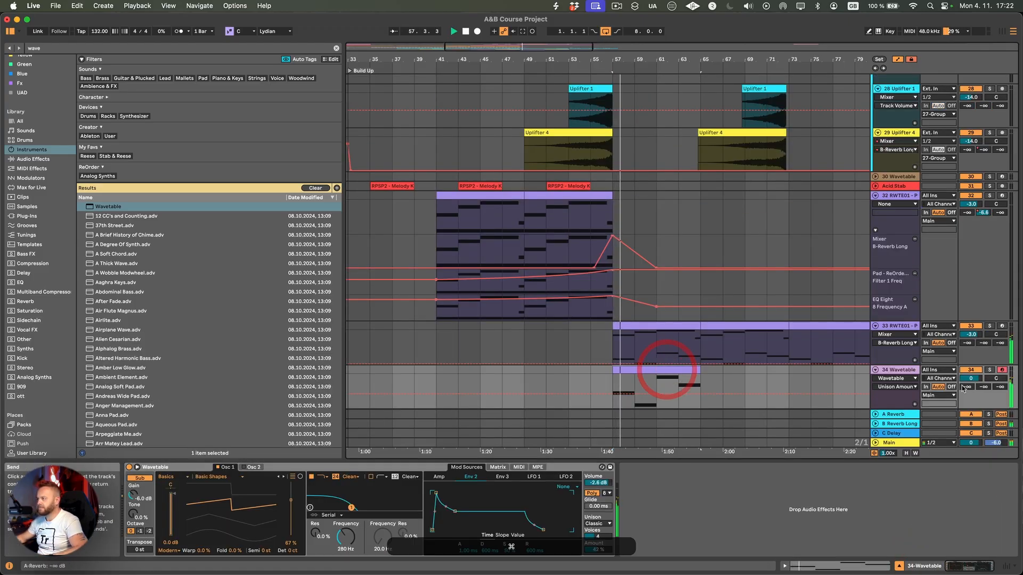
click(986, 370)
double_click(677, 370)
click(690, 453)
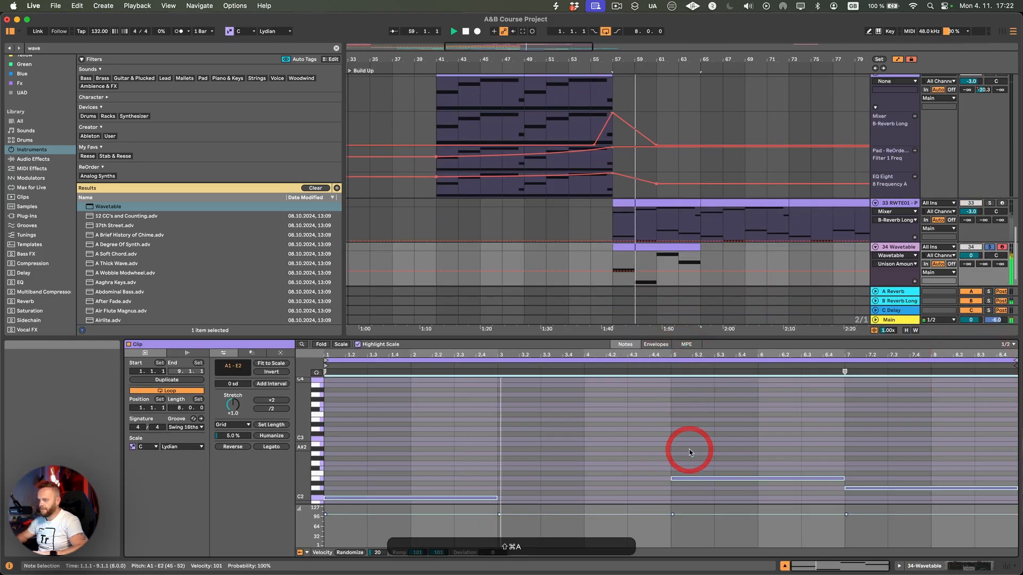
key(super+a)
key(super+shift+Down)
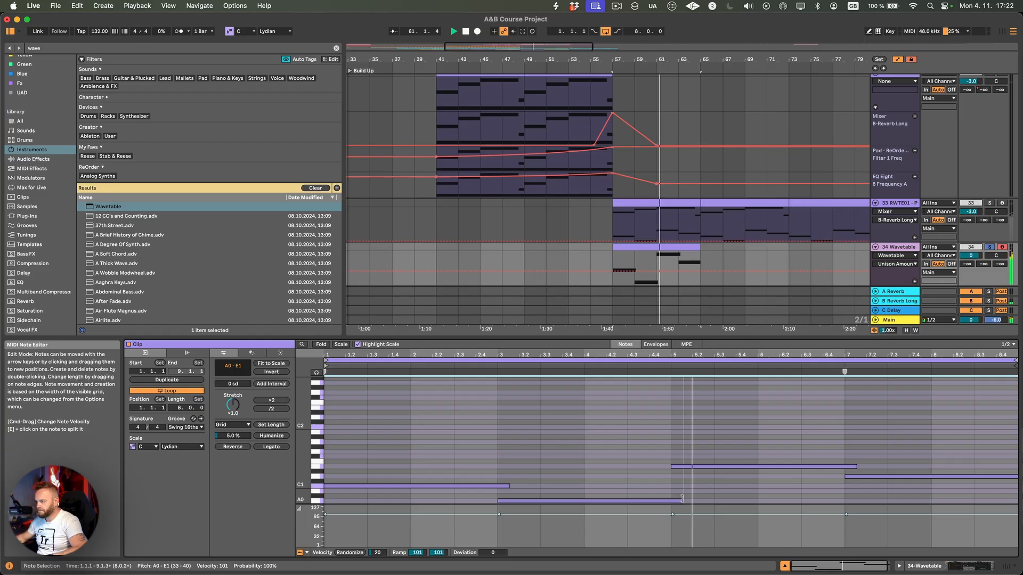
drag(669, 500, 685, 500)
key(space)
- Switch the bass Wavetable to mono with a glide time of 140 ms, and unsolo the track
click(912, 568)
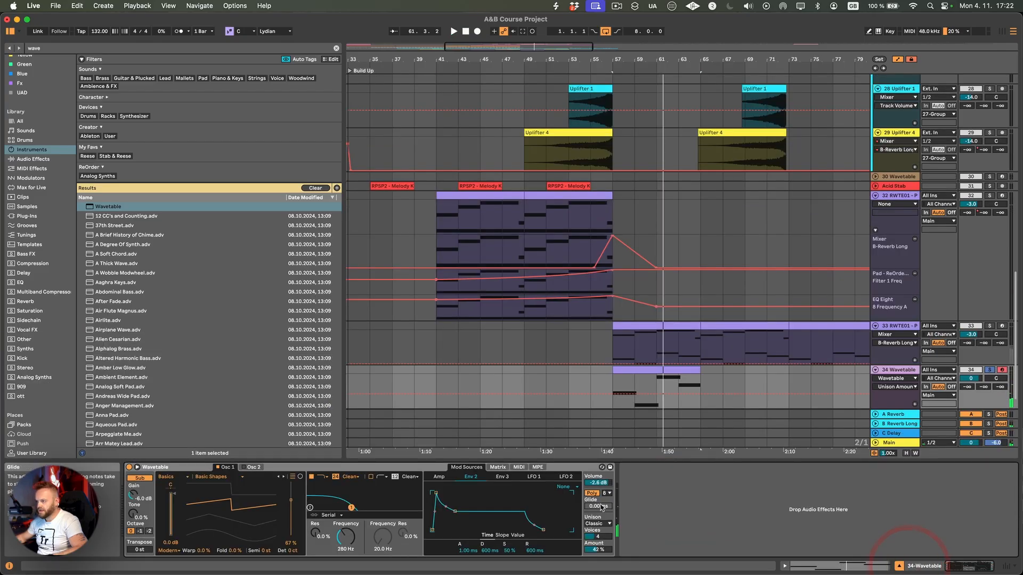
key(space)
drag(598, 506, 598, 490)
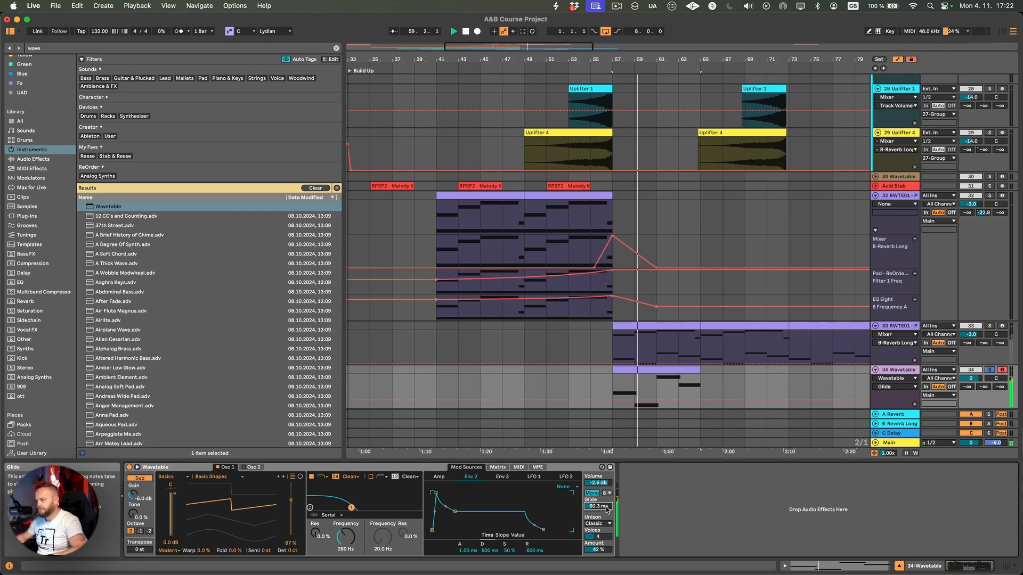
drag(598, 506, 598, 494)
click(988, 370)
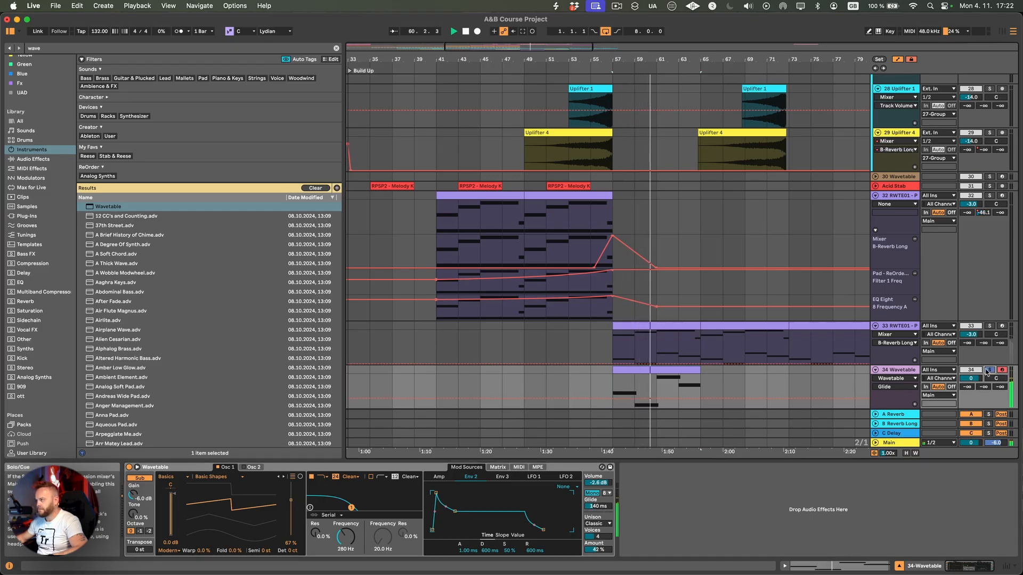
- Duplicate the eight-bar bass clip twice so that it runs from bar 57 to bar 81
click(670, 370)
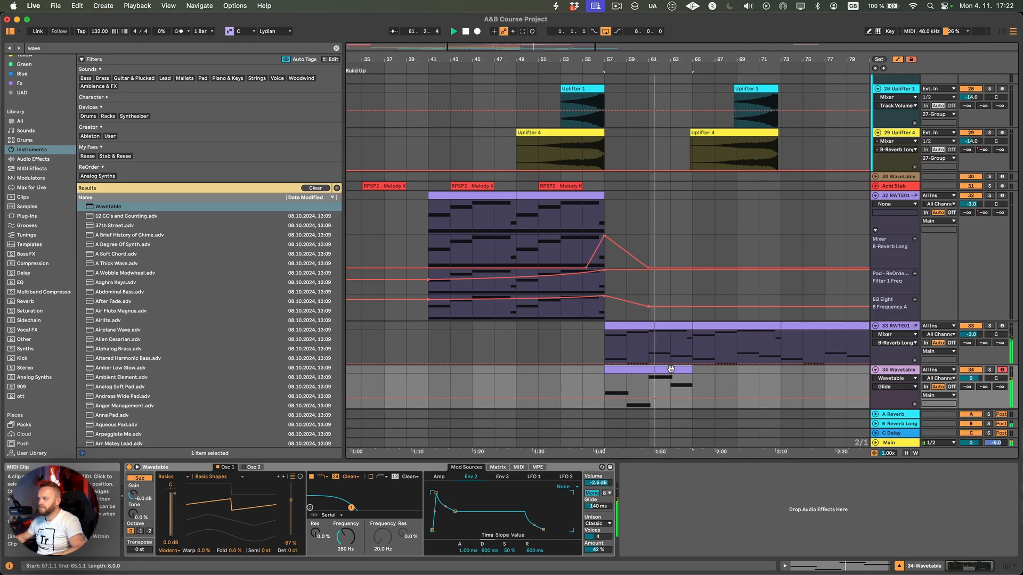
key(super+d)
key(super+d)
scroll(727, 373, up, 2)
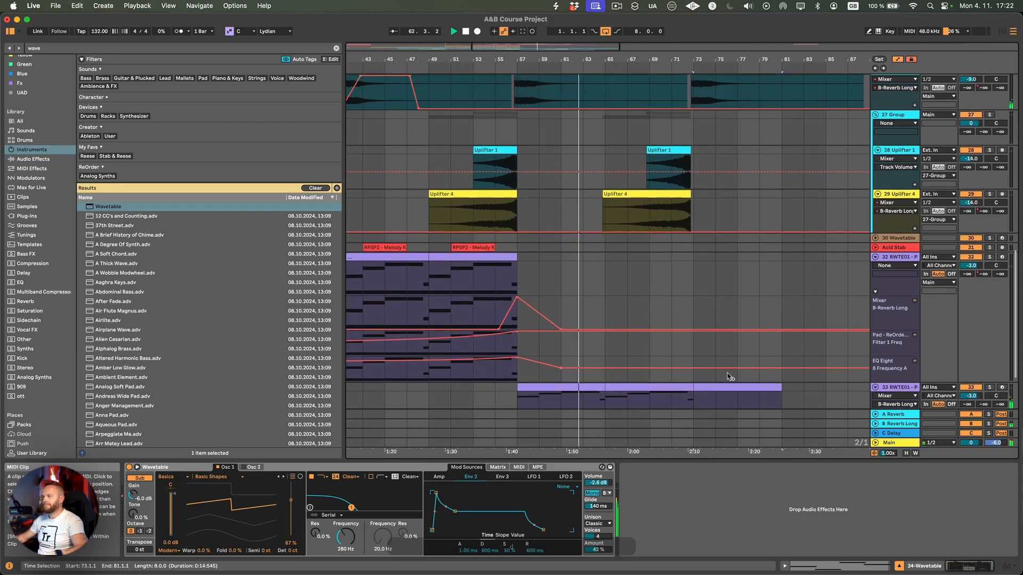
- Show the 8 Frequency automation of EQ Eight on pad track 33 and draw a rise from 701 Hz at bar 65 to bar 73
click(889, 368)
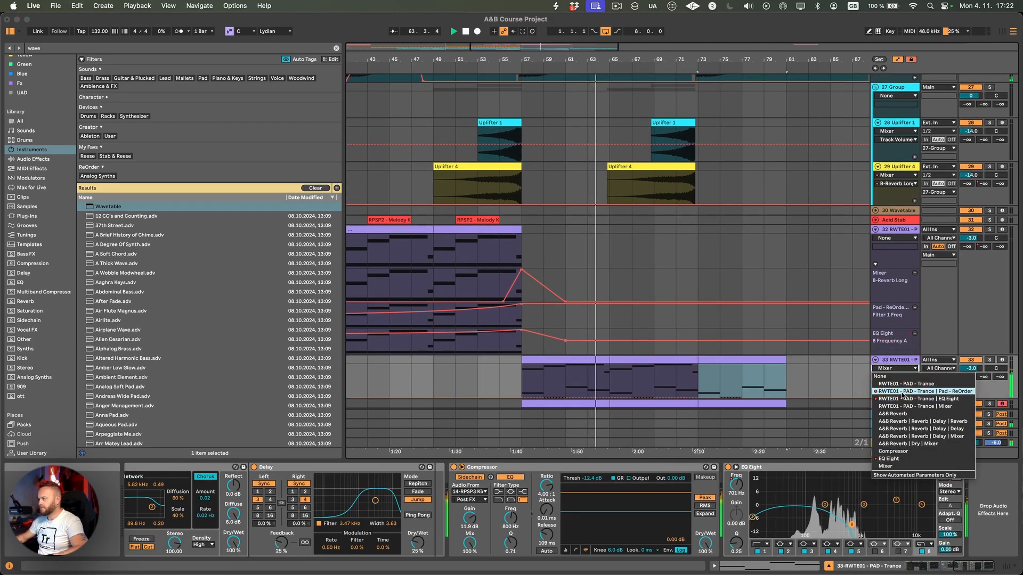
click(898, 391)
scroll(410, 512, left, 10)
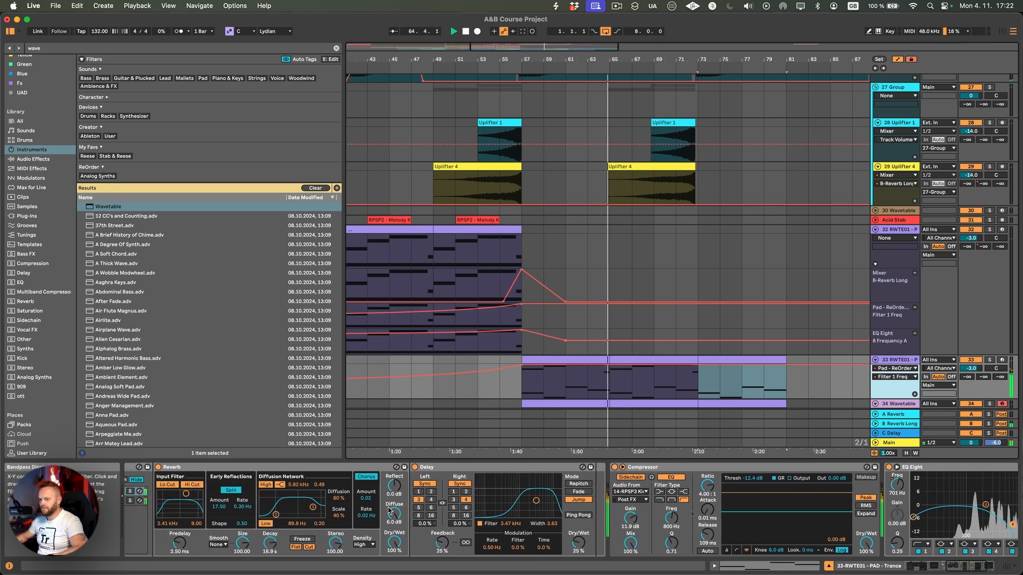
click(897, 360)
scroll(832, 490, right, 10)
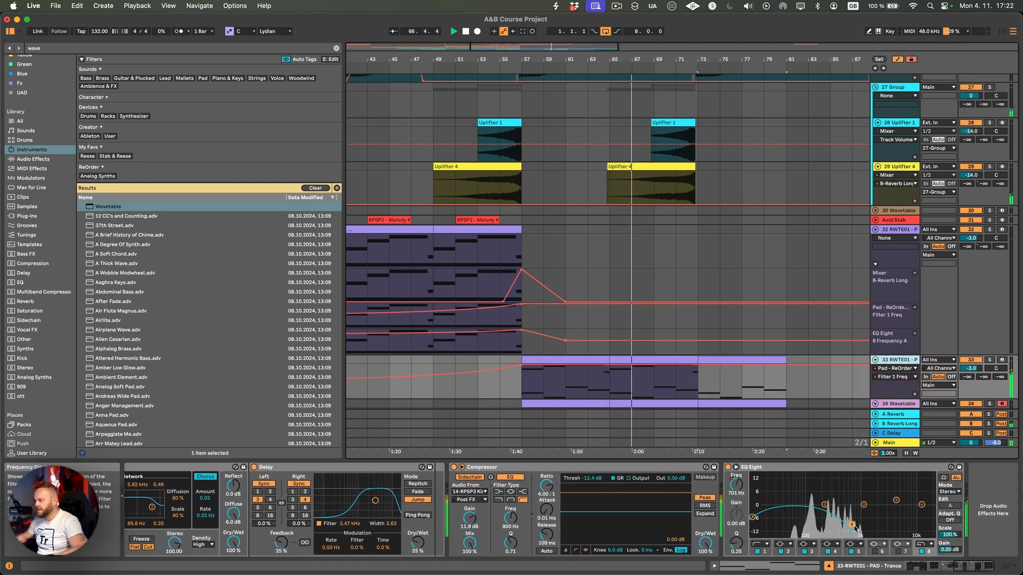
click(854, 526)
click(609, 379)
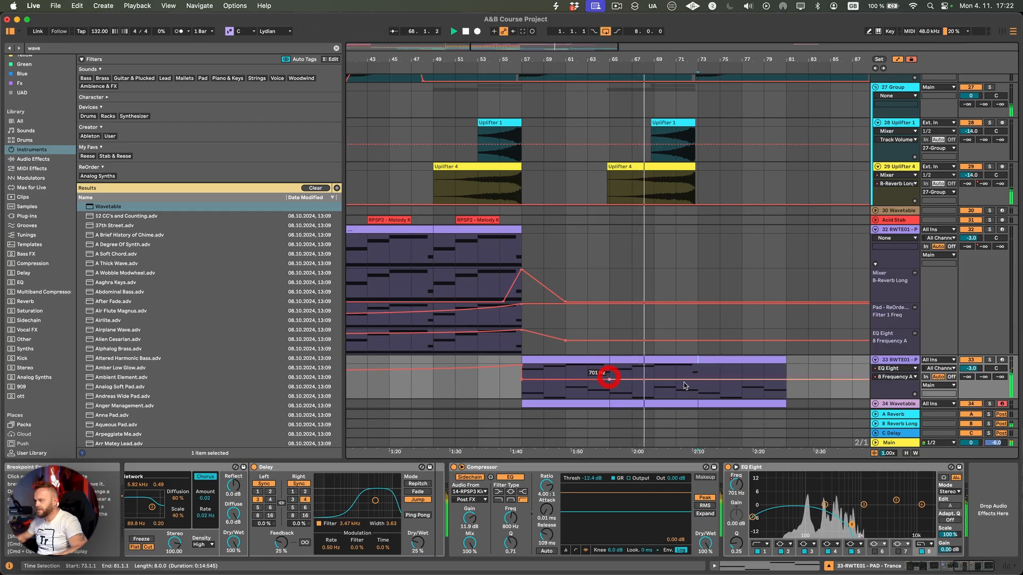
drag(685, 386, 698, 375)
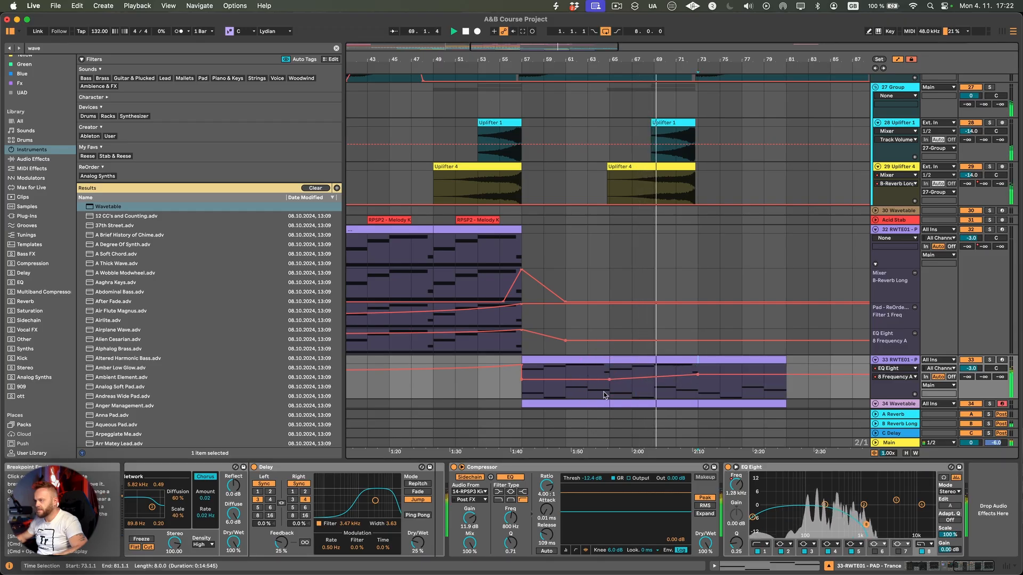
- Copy the flat EQ frequency automation from bars 61 to 65 to bar 73 and remove surplus breakpoints around the pad section
drag(566, 388, 609, 388)
key(super+c)
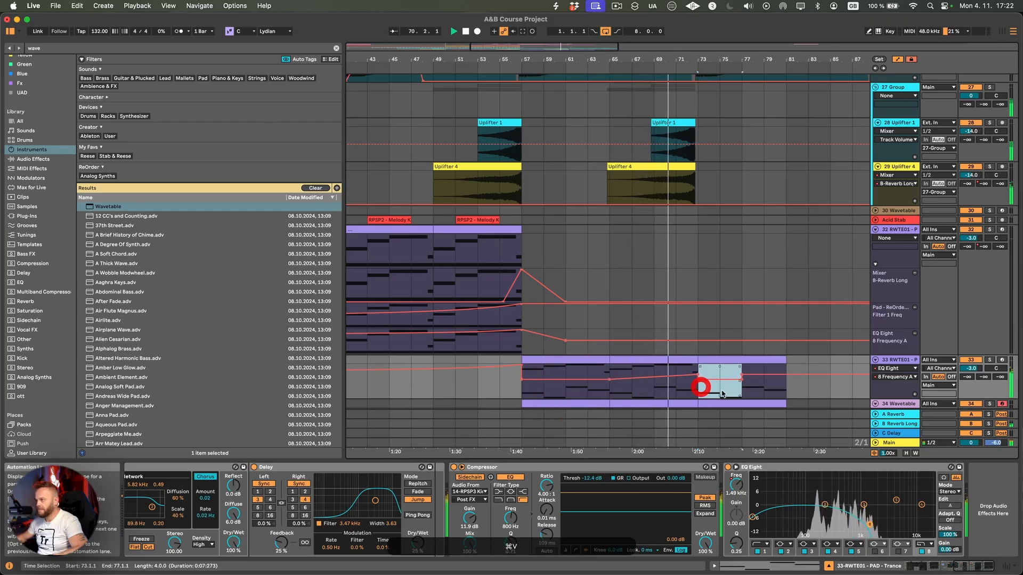
click(743, 380)
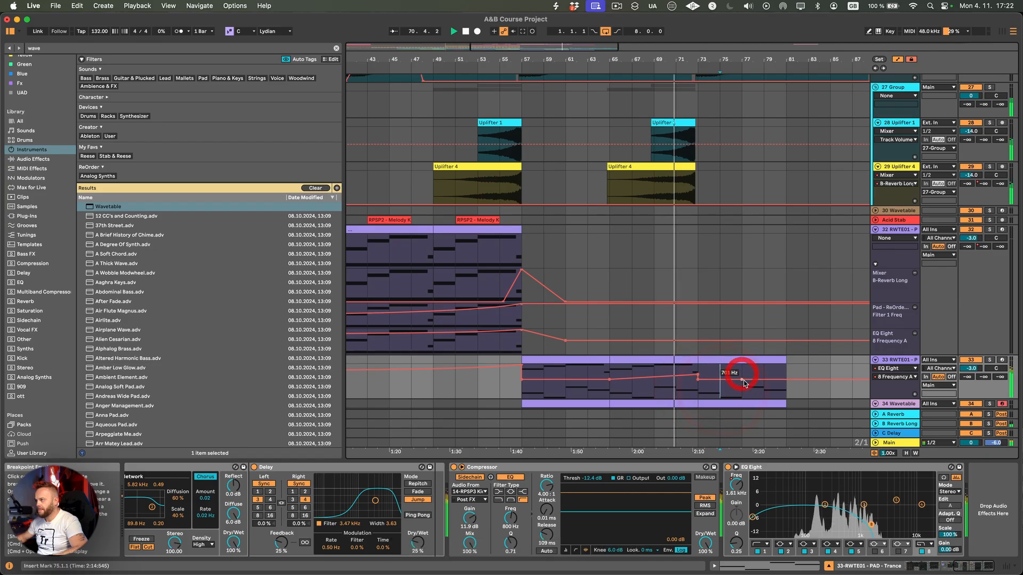
click(522, 366)
scroll(581, 368, left, 5)
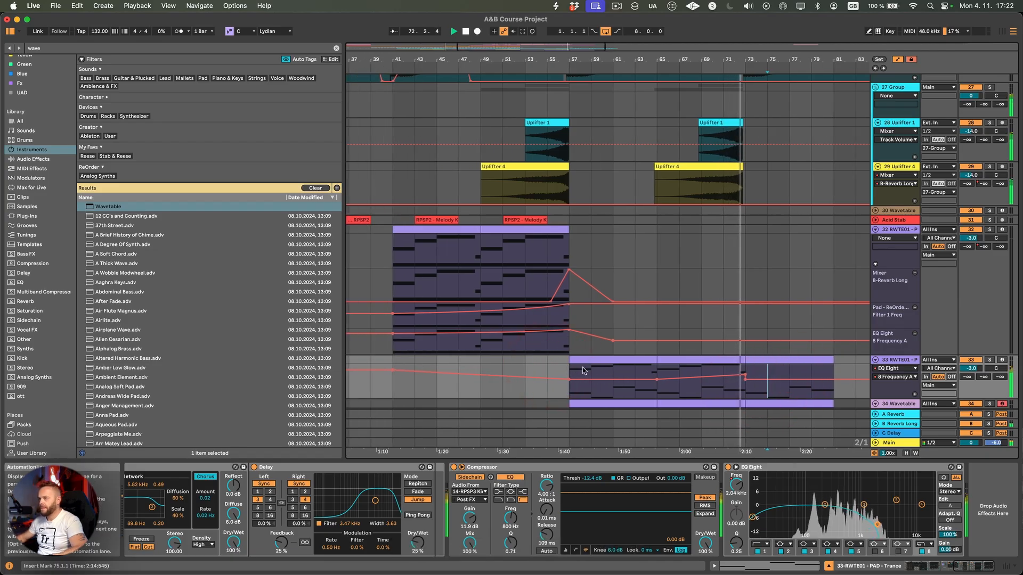
click(478, 369)
scroll(585, 362, right, 5)
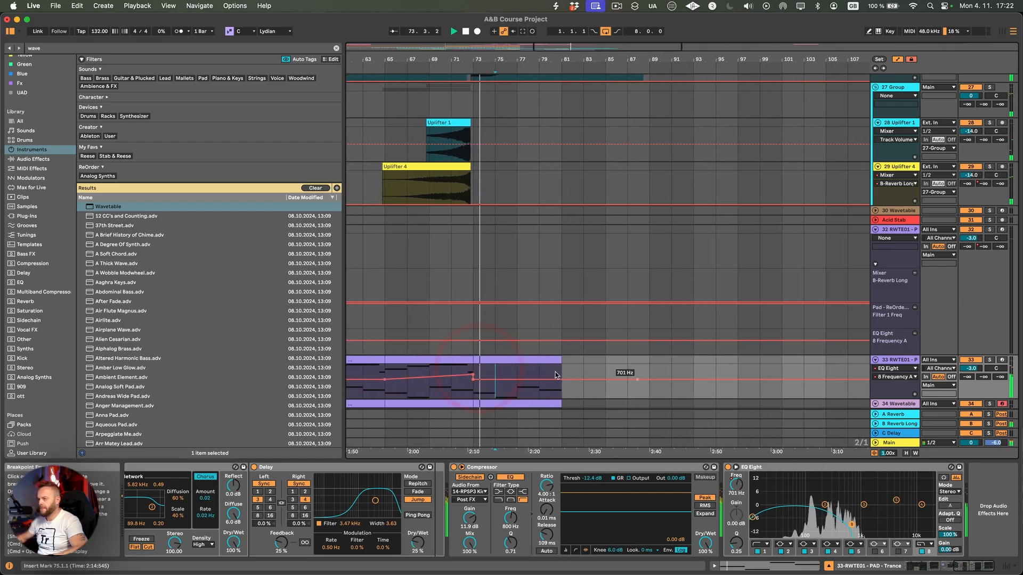
- Insert a MIDI track below Main Melody, copy the melody clip from bars 73 to 81 onto it, and solo it
scroll(754, 348, up, 15)
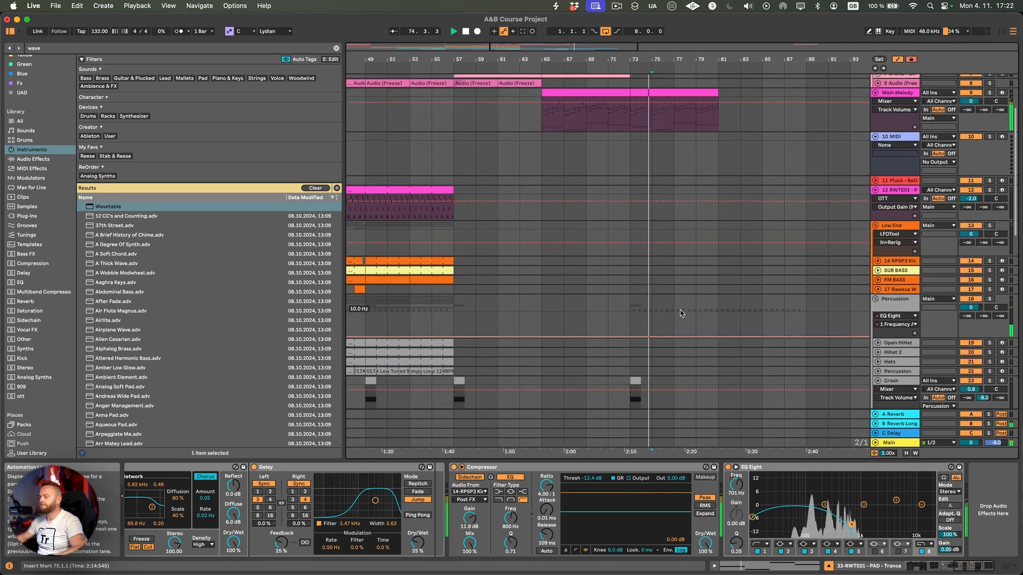
scroll(844, 200, right, 2)
right_click(908, 187)
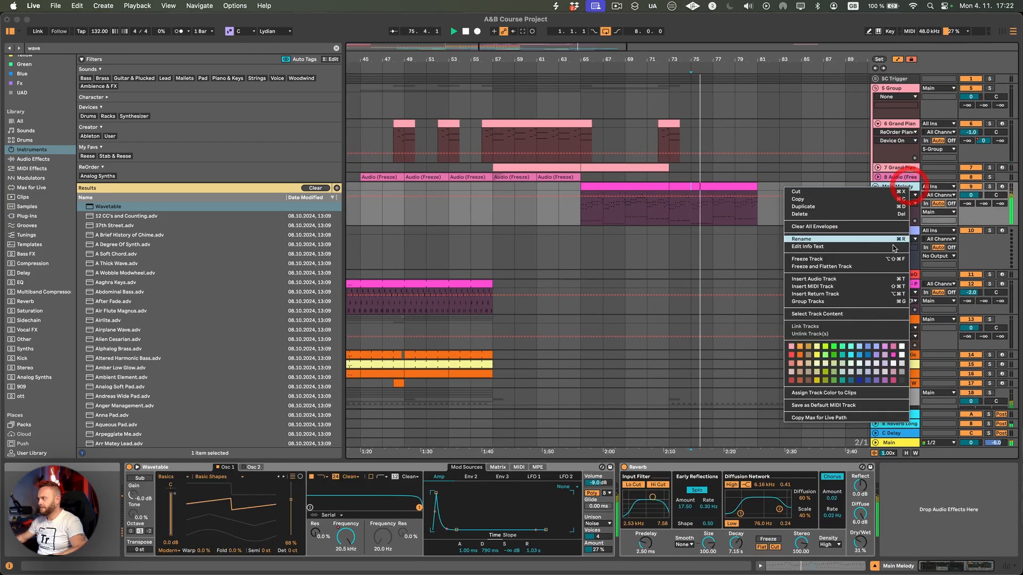
click(838, 286)
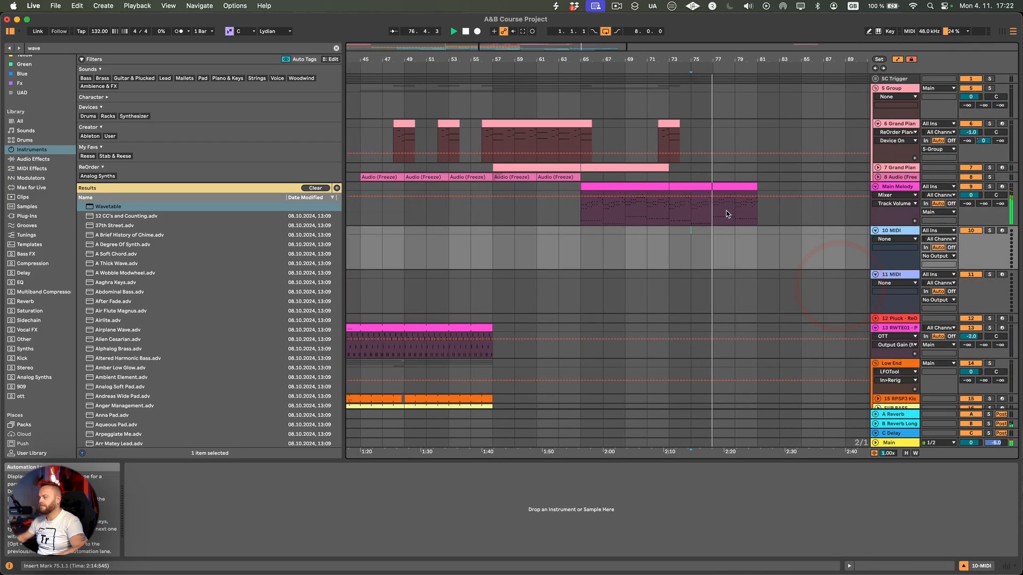
click(691, 186)
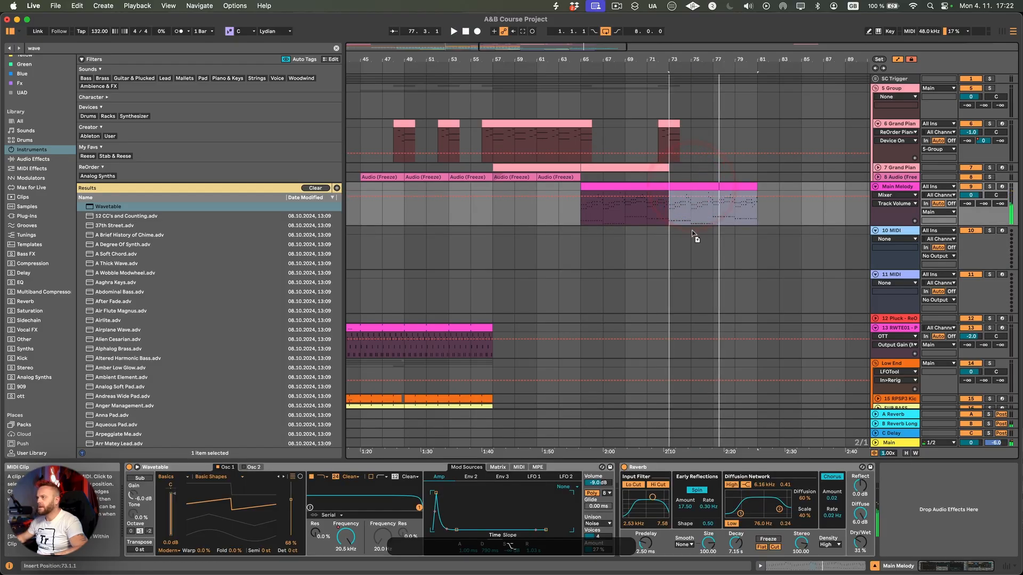
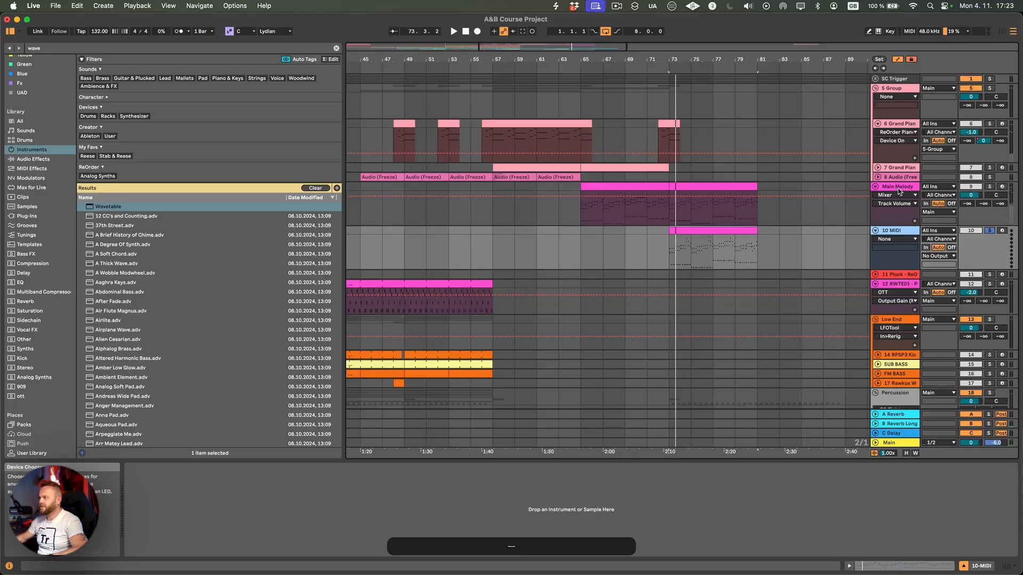
- Copy the Wavetable and Reverb devices from the Main Melody track to the new MIDI track 10
click(897, 187)
click(280, 468)
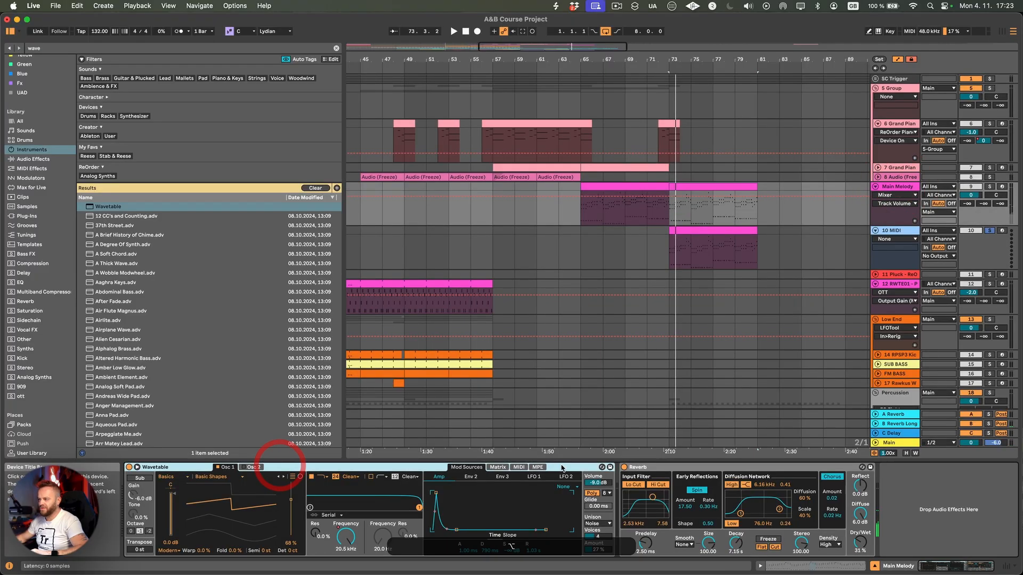
click(650, 465)
drag(711, 296, 692, 235)
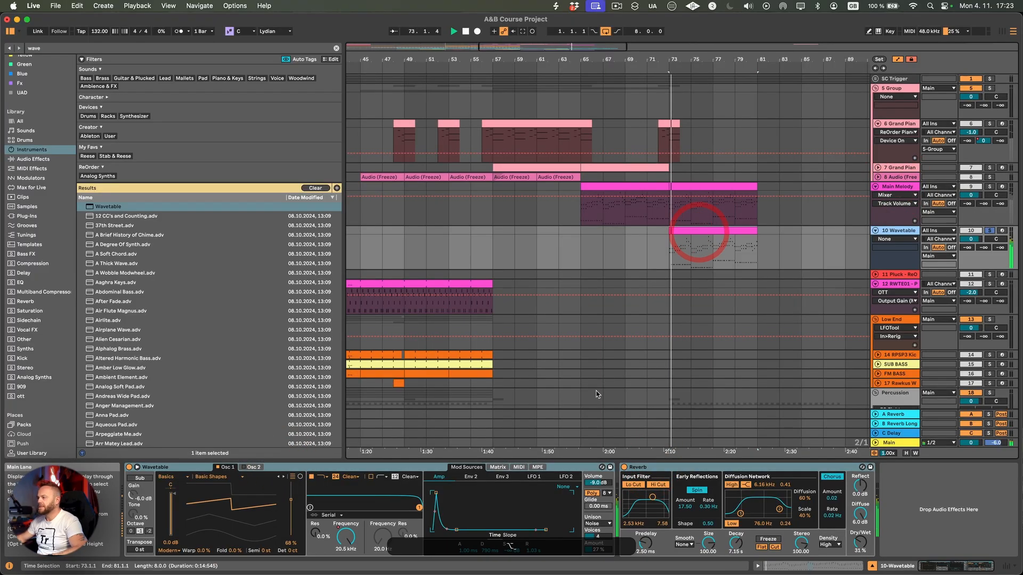
- Lower the copied Wavetable's filter 1 frequency to 20 Hz and delete the automation recorded for it
drag(356, 537, 357, 551)
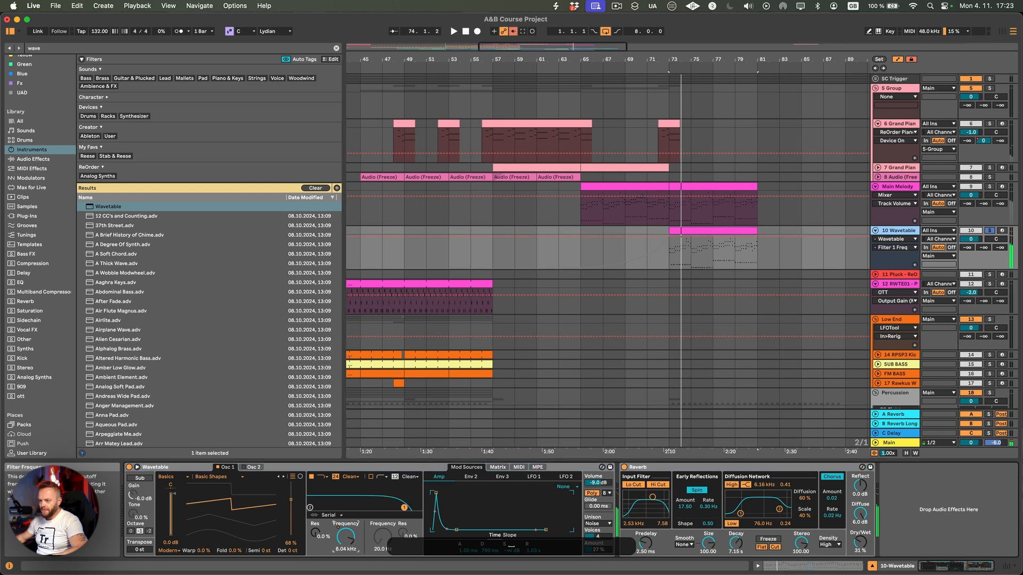
right_click(349, 542)
right_click(343, 541)
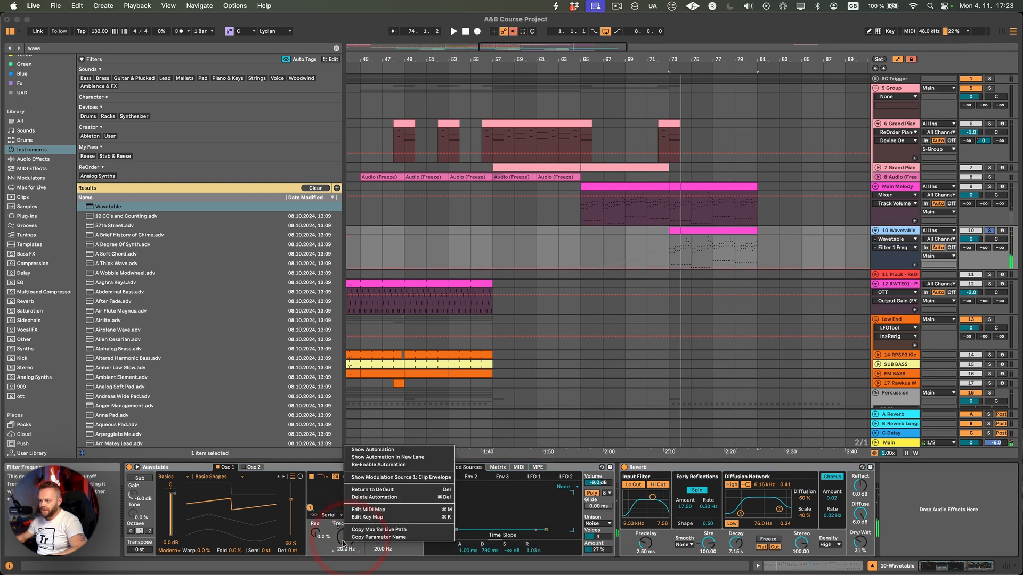
click(369, 499)
- Play the soloed melody copy from bar 73 and open Envelope 2 of its Wavetable for editing
key(space)
click(471, 476)
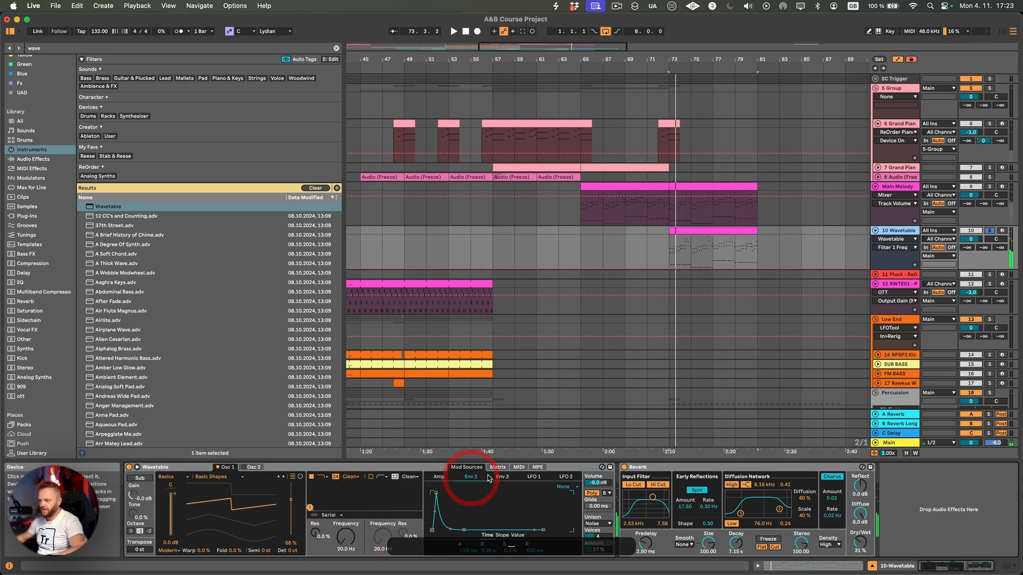
- Set the Env 2 modulation of Filter 1 Freq to 100 in the Wavetable matrix and audition the sound
click(499, 482)
click(497, 468)
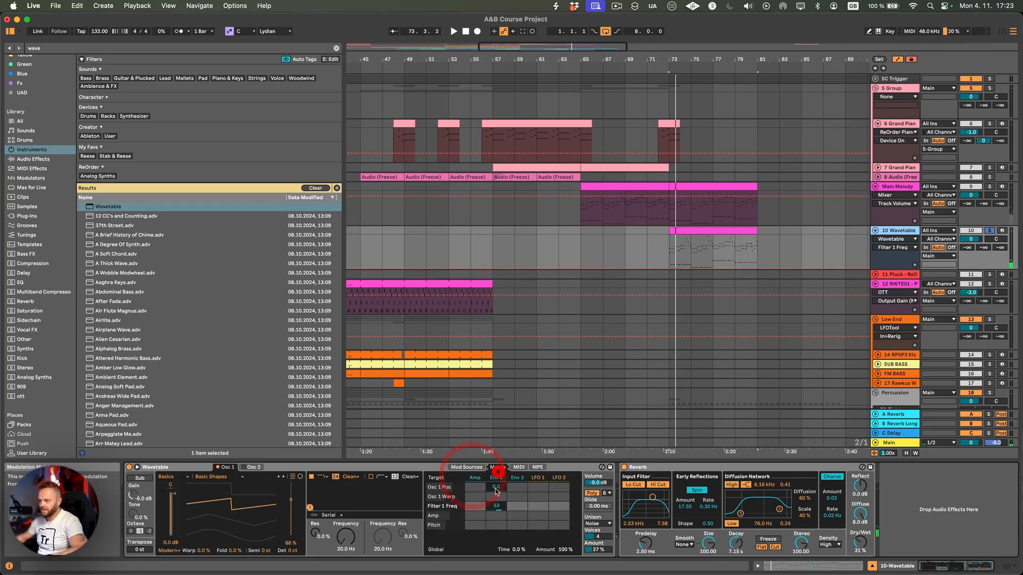
key(space)
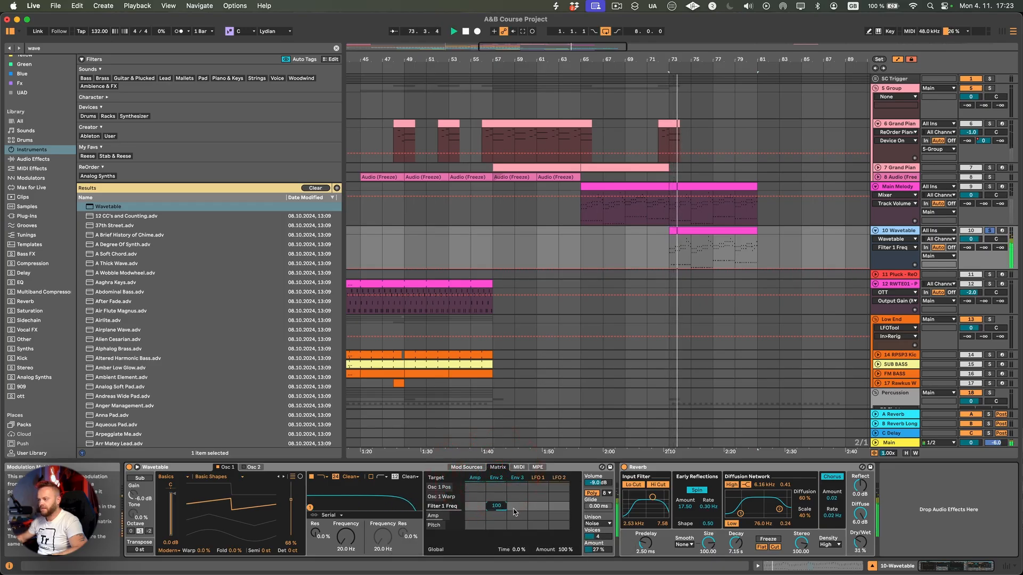
- Switch the Wavetable unison mode to Shimmer with 2 voices and an amount of 9.4%
click(595, 524)
click(590, 487)
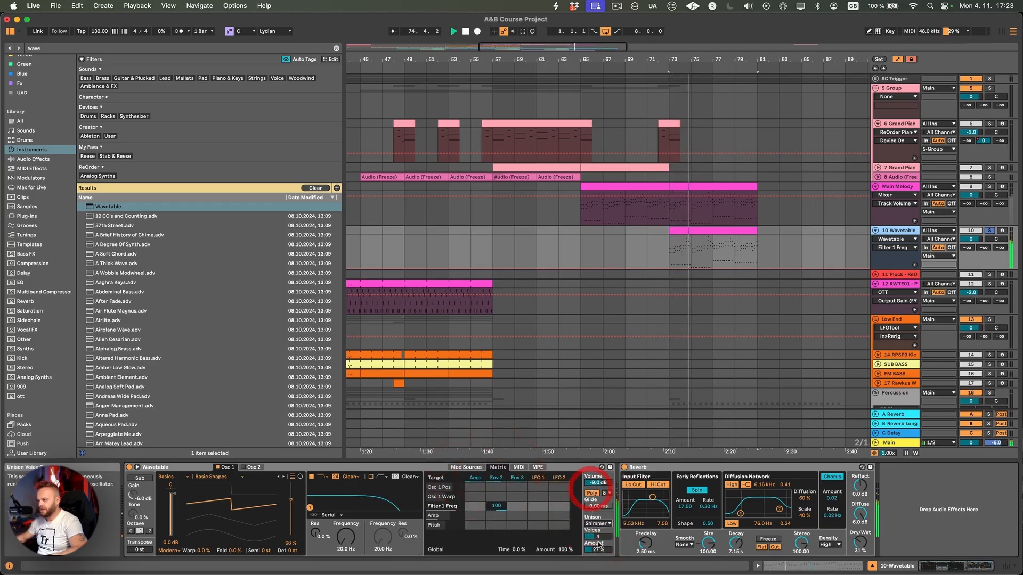
drag(597, 537, 597, 552)
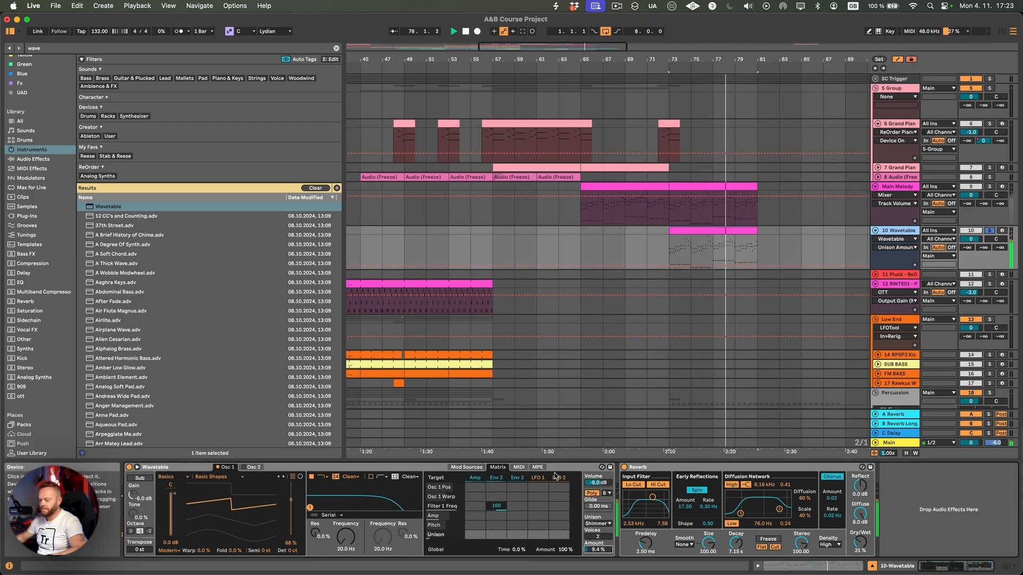
- Change the Wavetable's first filter circuit to SMP, set its Drive to 5.81 dB and play the result
click(331, 515)
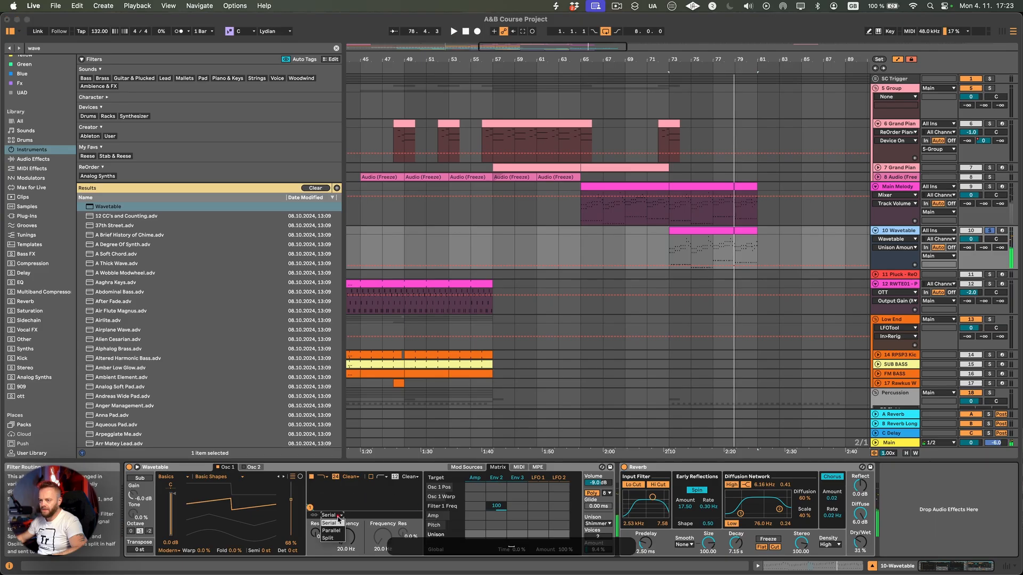
click(349, 479)
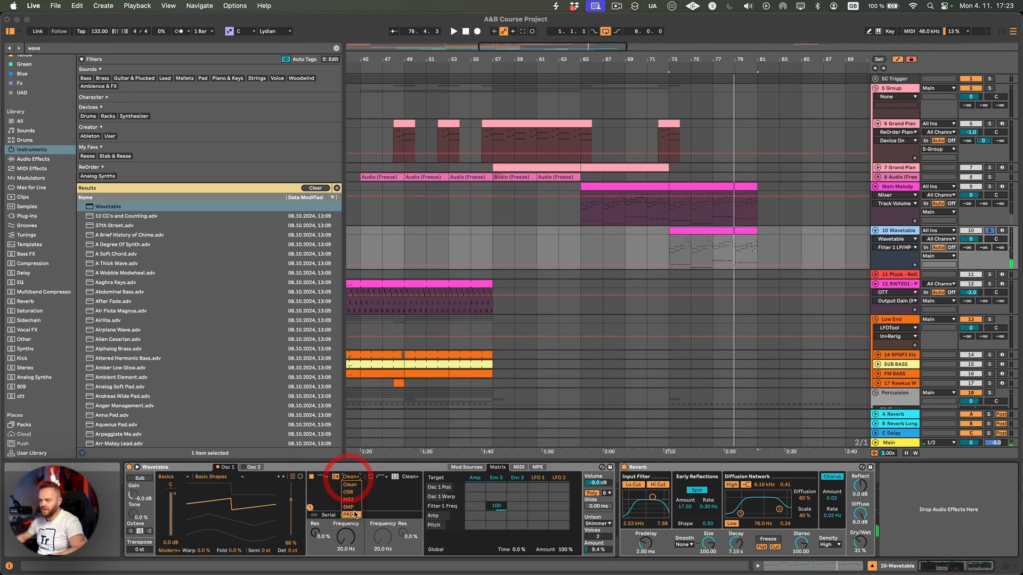
drag(325, 551, 325, 538)
key(space)
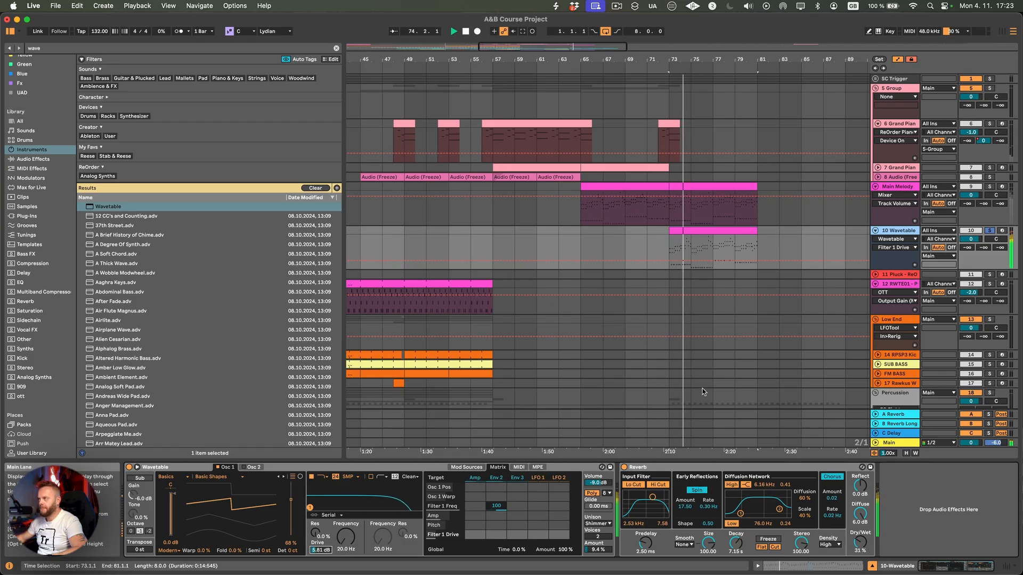
- Group the Main Melody and 10-Wavetable tracks together
click(899, 186)
shift+click(896, 231)
right_click(896, 231)
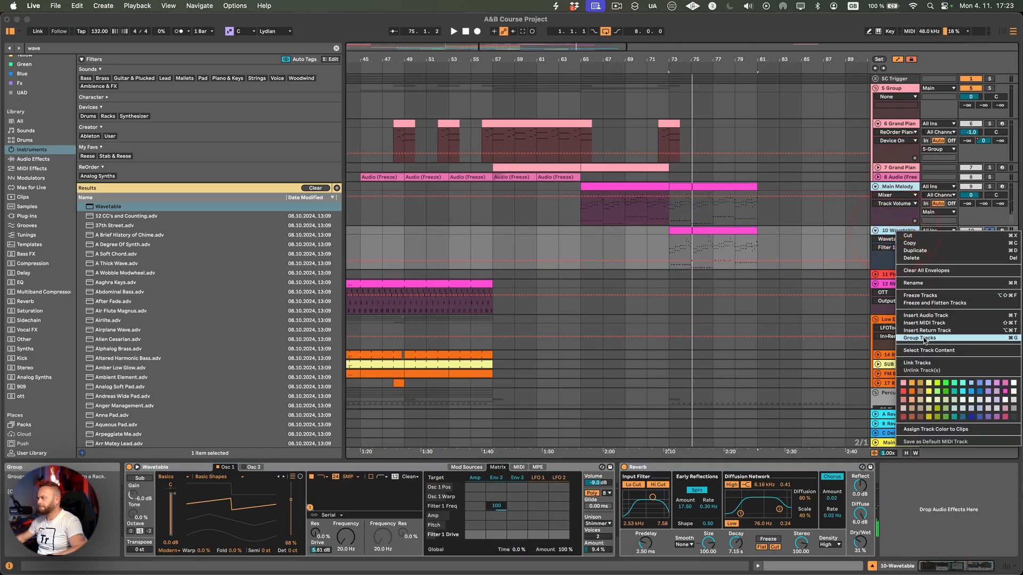
click(925, 339)
- Move the Main Melody's Reverb onto the new group and delete the Reverb from the Wavetable track
click(899, 223)
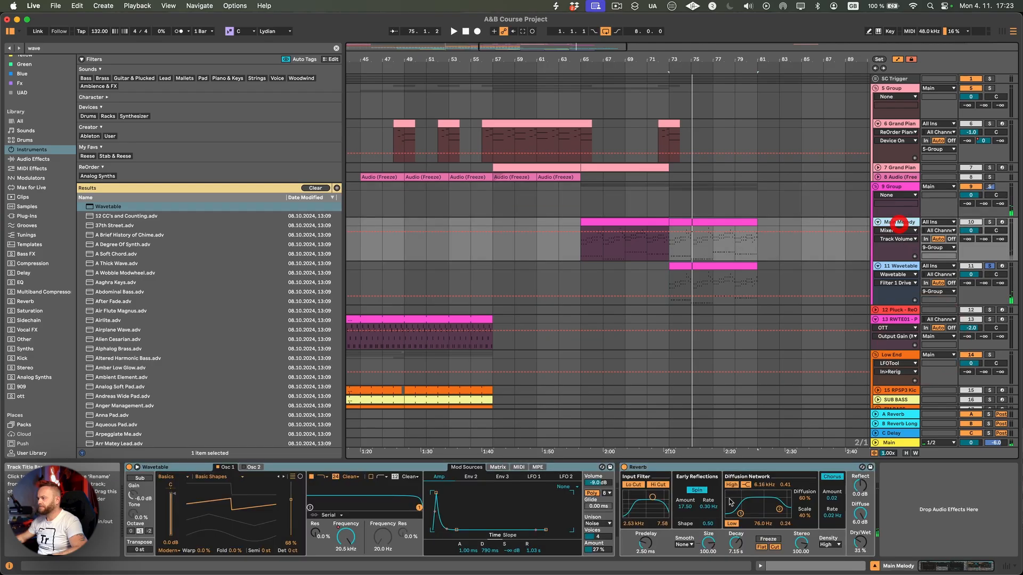
click(751, 467)
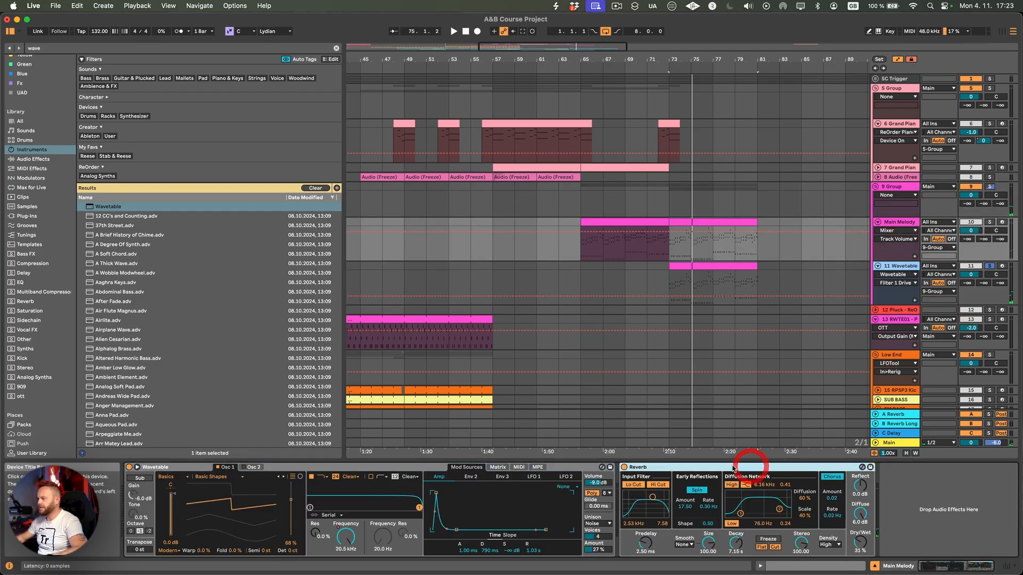
click(903, 188)
click(899, 265)
click(690, 470)
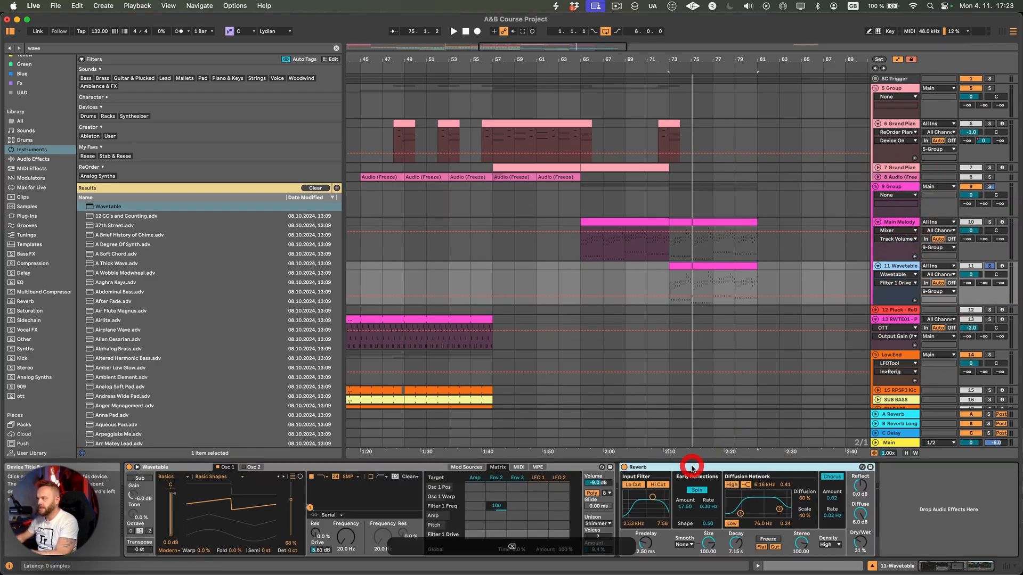
click(901, 188)
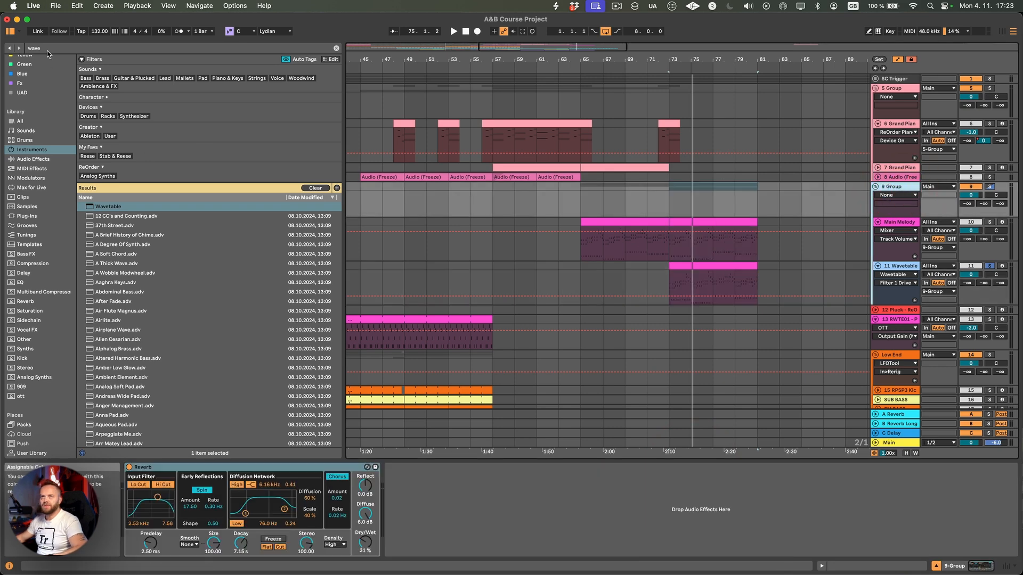
- Find the Glue Compressor audio effect and insert it before the Reverb on the group
click(18, 46)
text(gle)
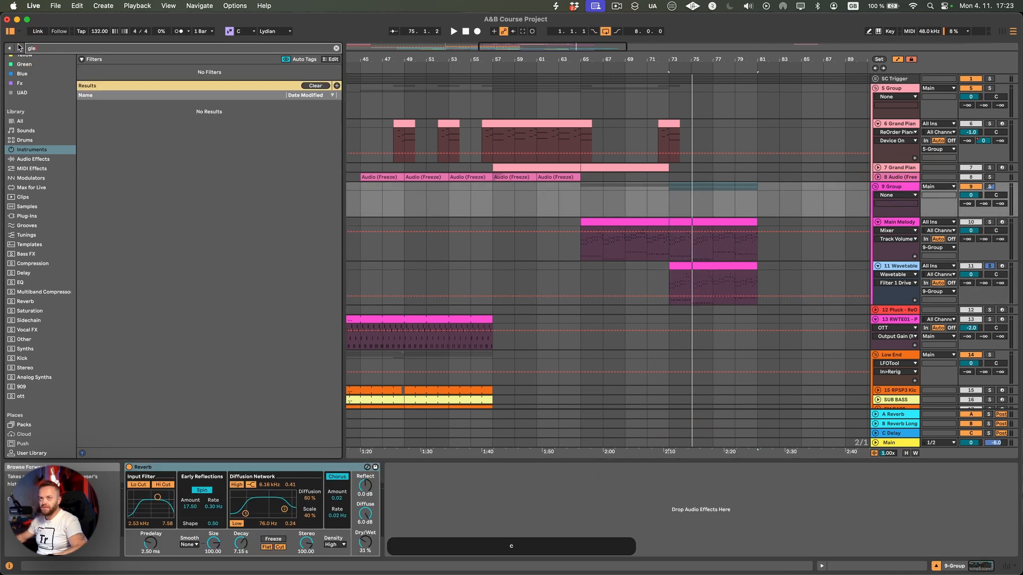
click(29, 215)
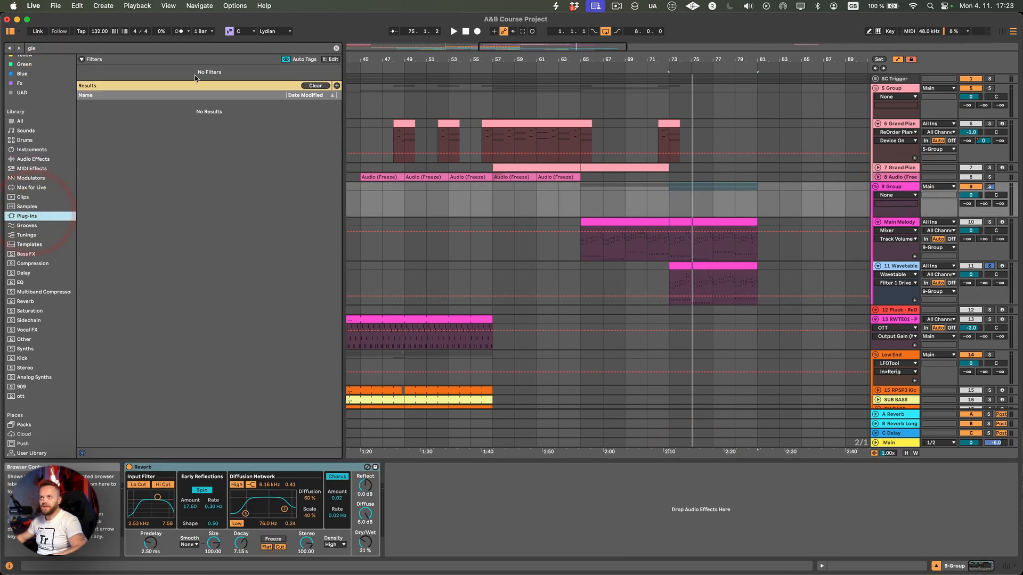
click(136, 49)
key(BackSpace)
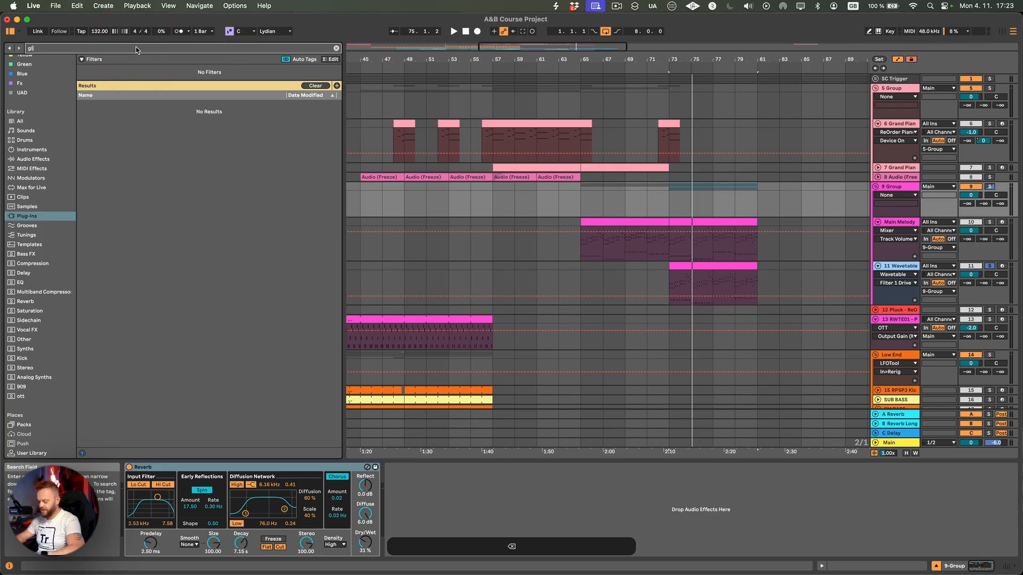
click(38, 159)
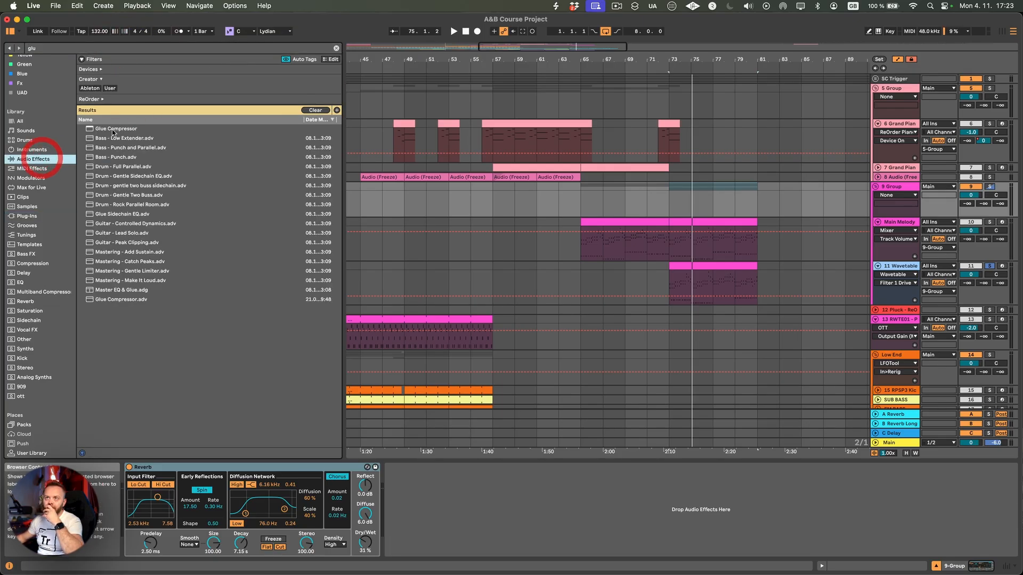
drag(479, 536, 180, 497)
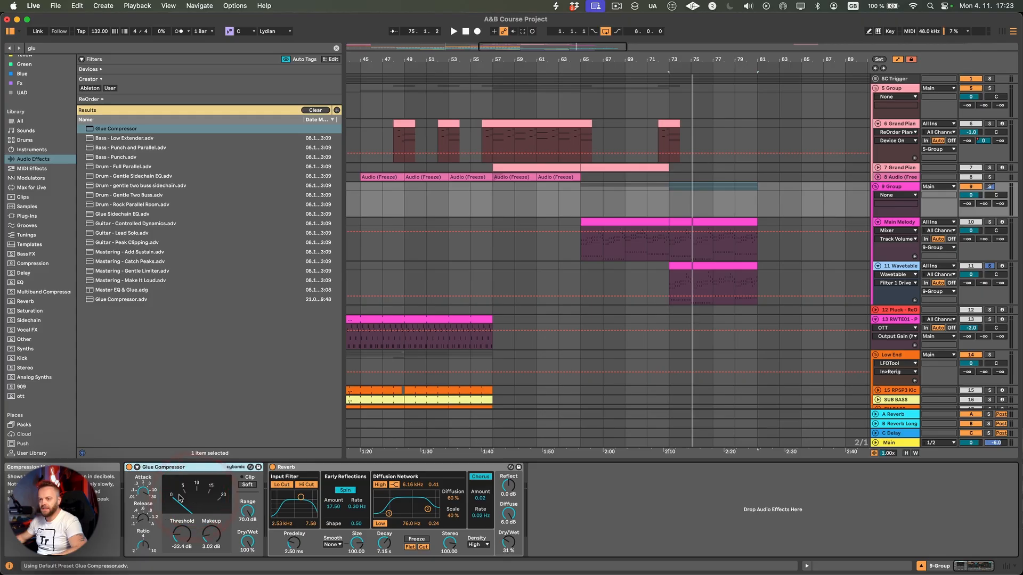
- Set the group's Glue Compressor to a threshold of -7.30 dB with 0.00 dB makeup while soloing the whole group
click(148, 497)
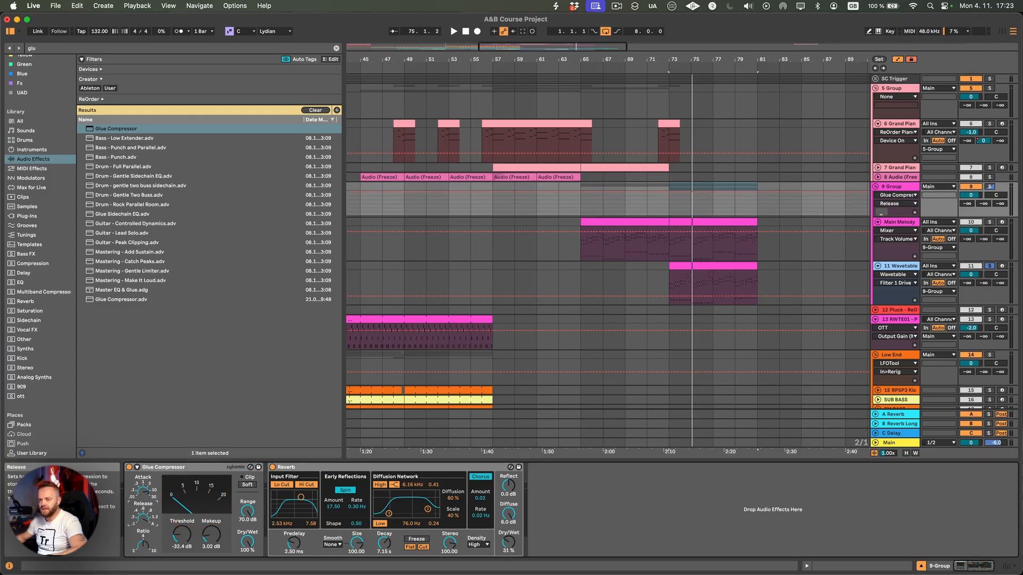
key(space)
mouse_move(179, 539)
mouse_down()
mouse_move(211, 551)
mouse_move(177, 535)
mouse_up()
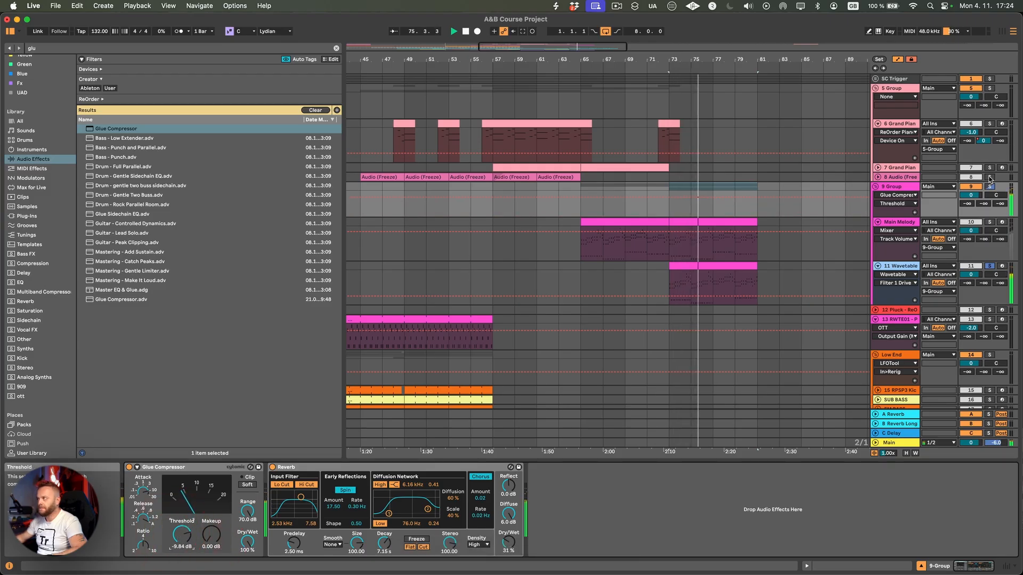
click(990, 186)
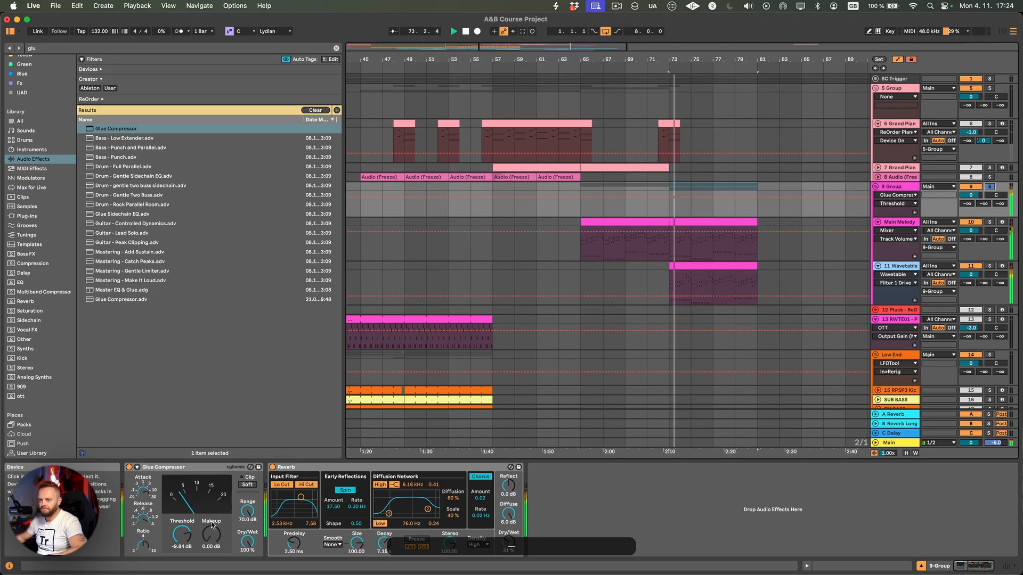
drag(186, 540, 187, 540)
- Duplicate the Glue Compressor after the Reverb and lower the copy's threshold to about -17 dB during playback
drag(172, 467, 530, 483)
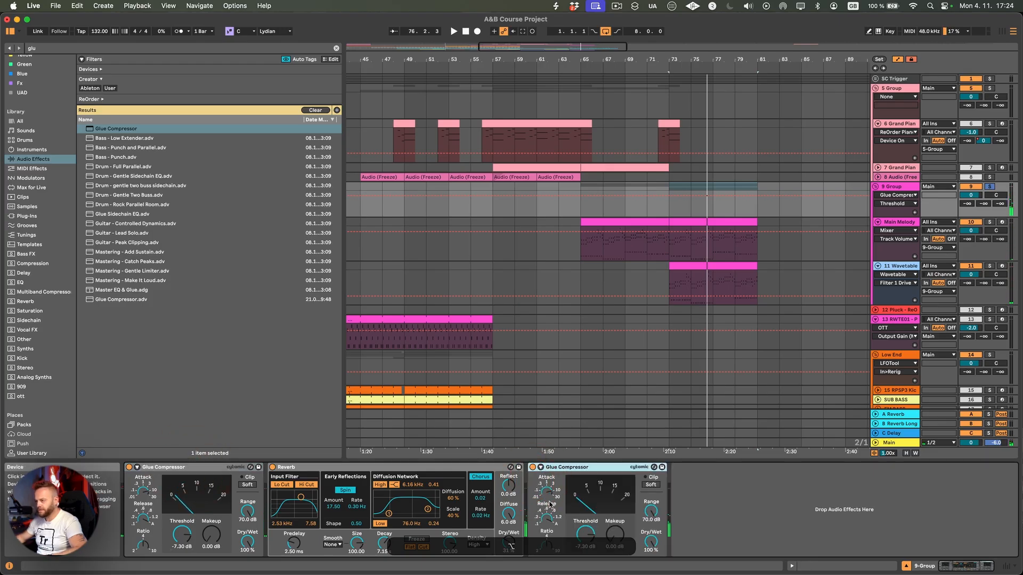
click(544, 520)
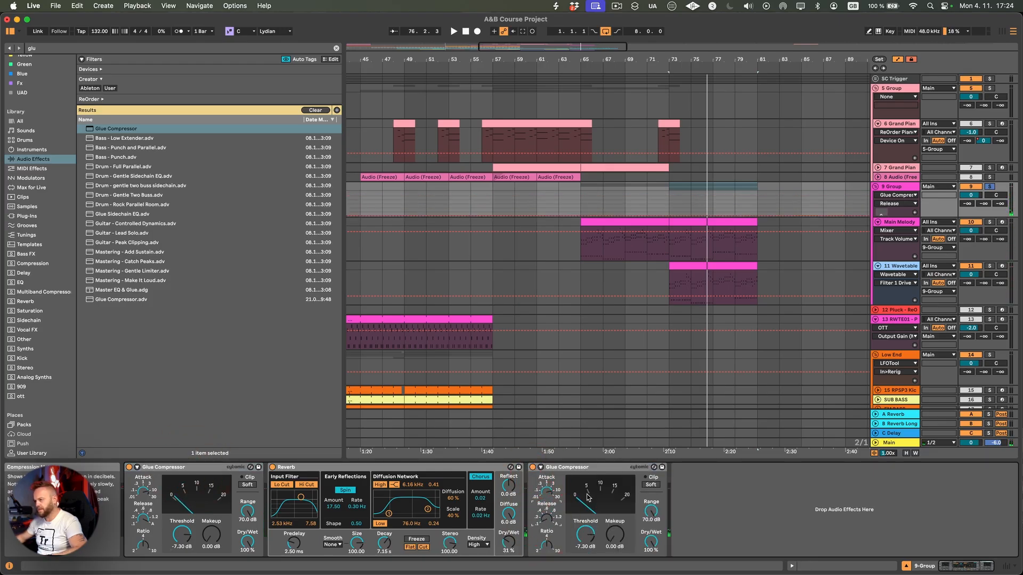
key(space)
mouse_move(588, 535)
mouse_down()
mouse_move(588, 549)
mouse_move(589, 536)
mouse_up()
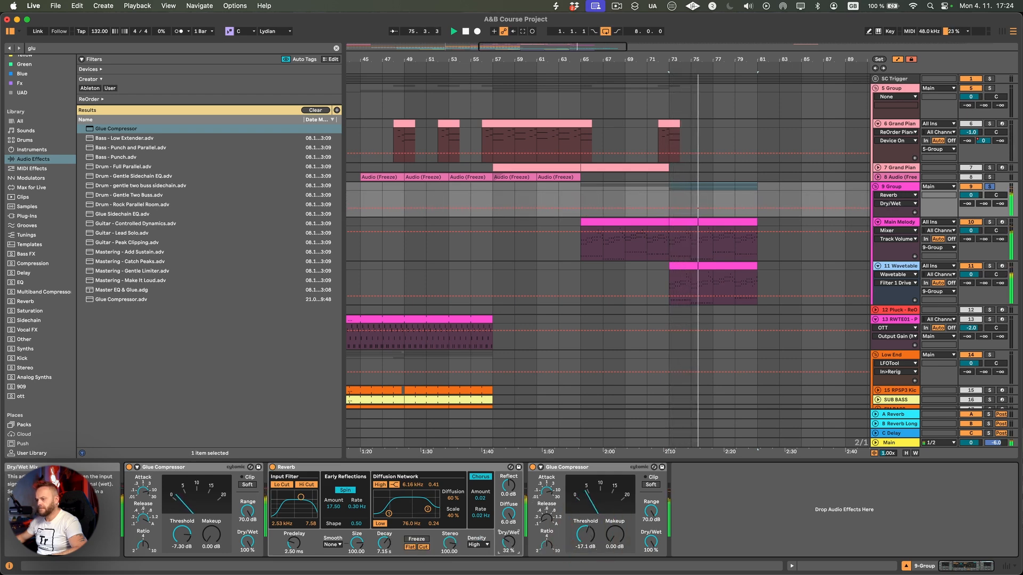
- Set the Reverb's Dry/Wet to 32% and the second Glue Compressor to -15.9 dB threshold and 2.54 dB makeup
click(509, 544)
click(475, 477)
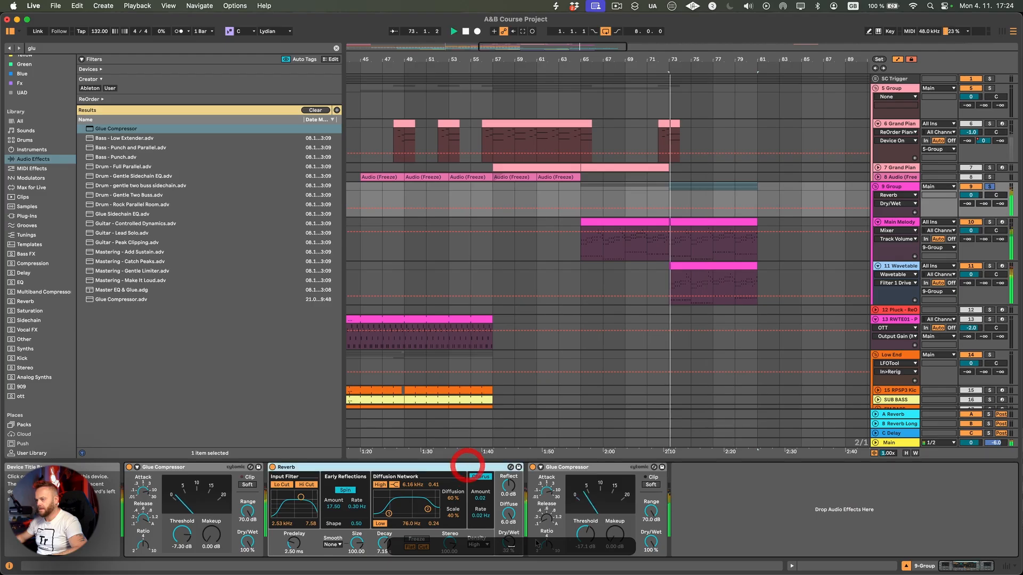
drag(585, 532, 613, 532)
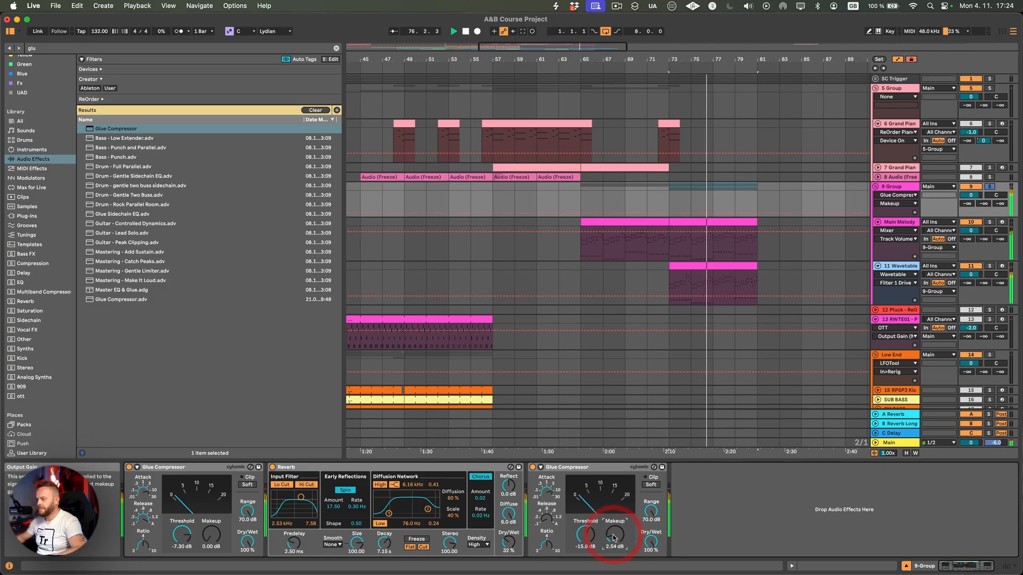
- Solo the Wavetable and Main Melody tracks in turn and raise the Main Melody's unison amount to 52%
click(989, 266)
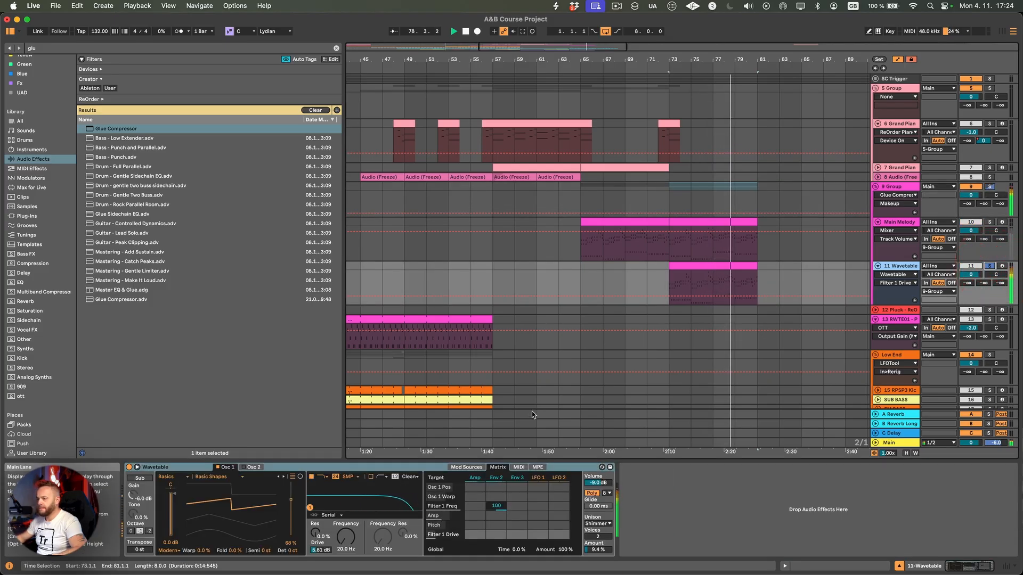
click(990, 222)
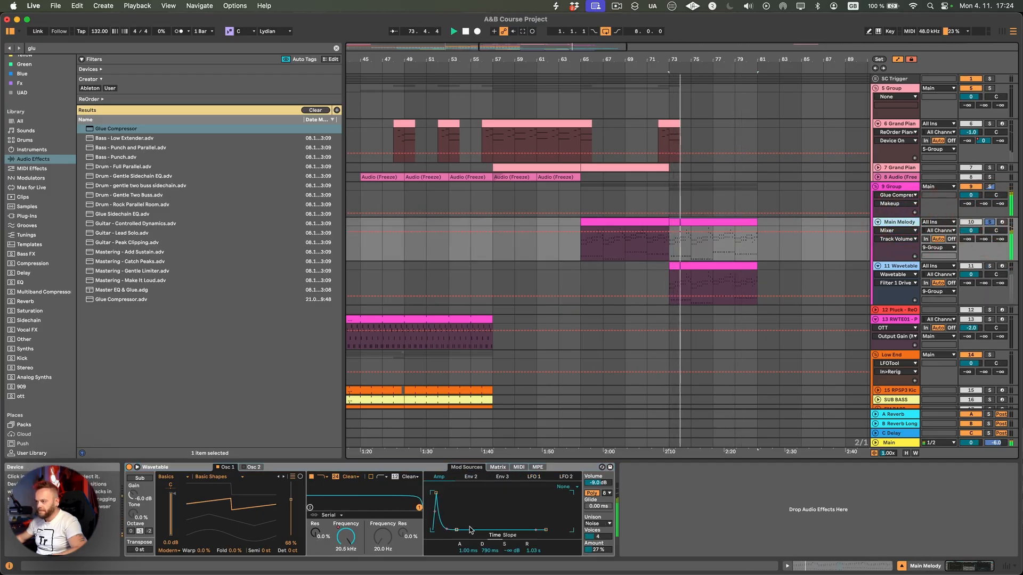
drag(595, 550, 595, 533)
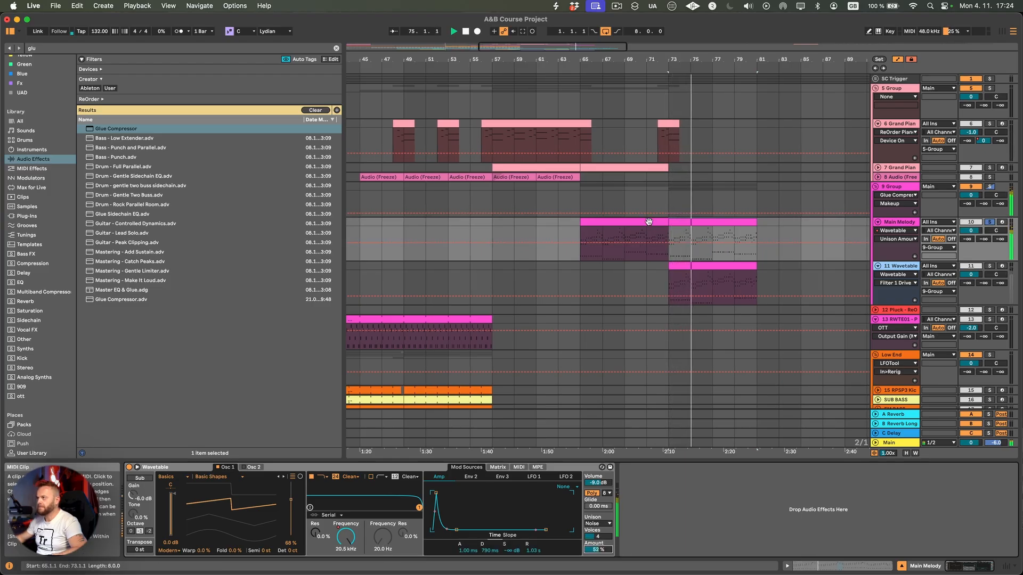
- Move the Main Melody clip at bars 65 to 73 down to the 11-Wavetable track and solo that track
drag(649, 221, 647, 268)
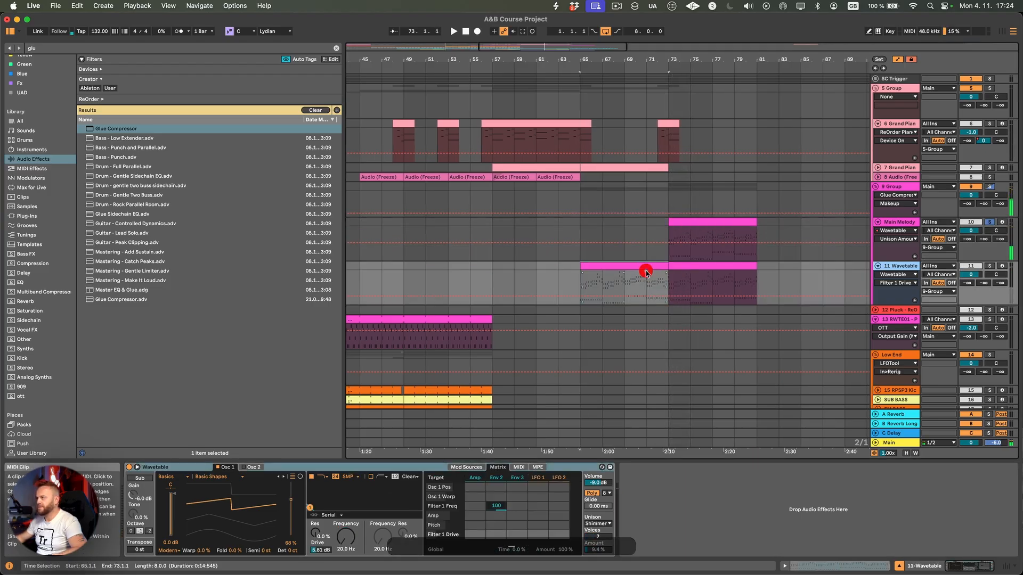
click(707, 219)
click(710, 223)
click(707, 214)
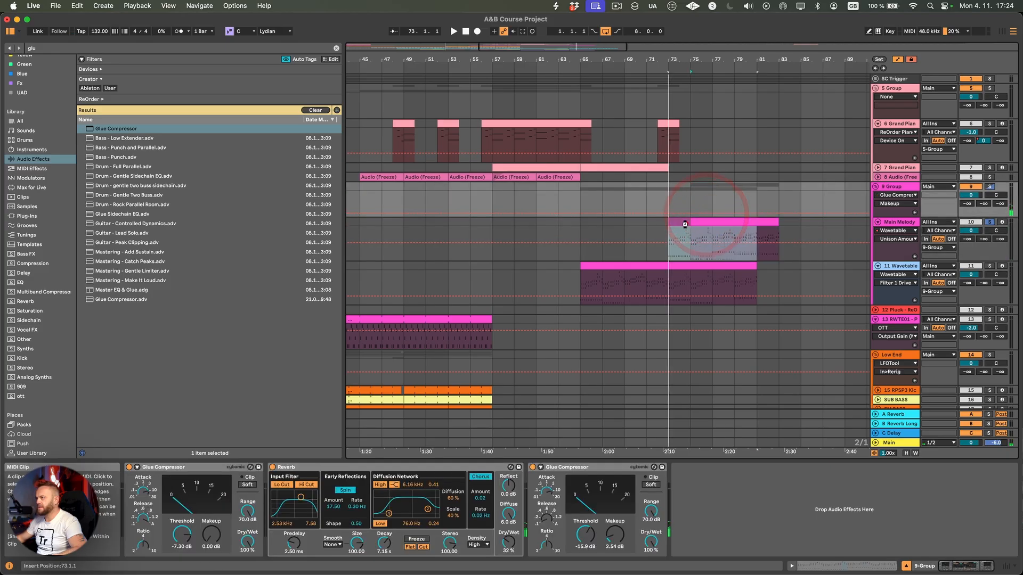
click(686, 224)
click(628, 264)
click(989, 265)
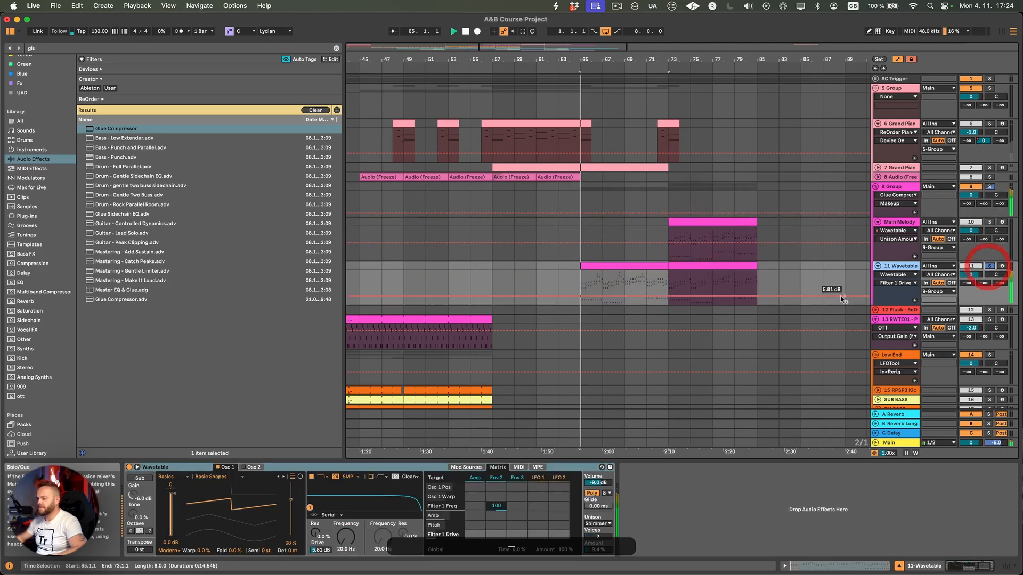
- Play the moved clip and reduce the Env 2 modulation of Filter 1 Freq to 58
key(space)
click(607, 268)
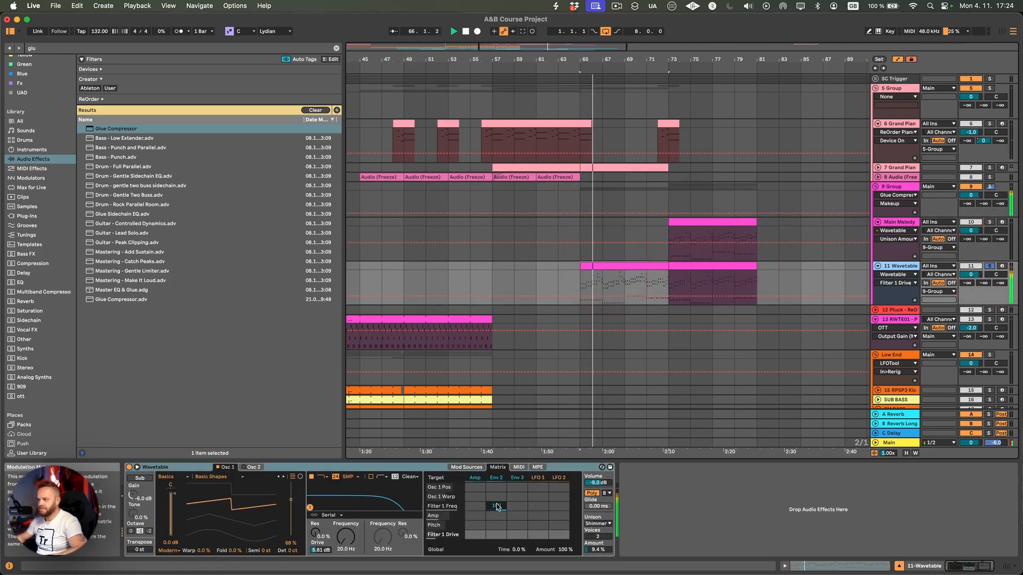
drag(498, 509, 496, 492)
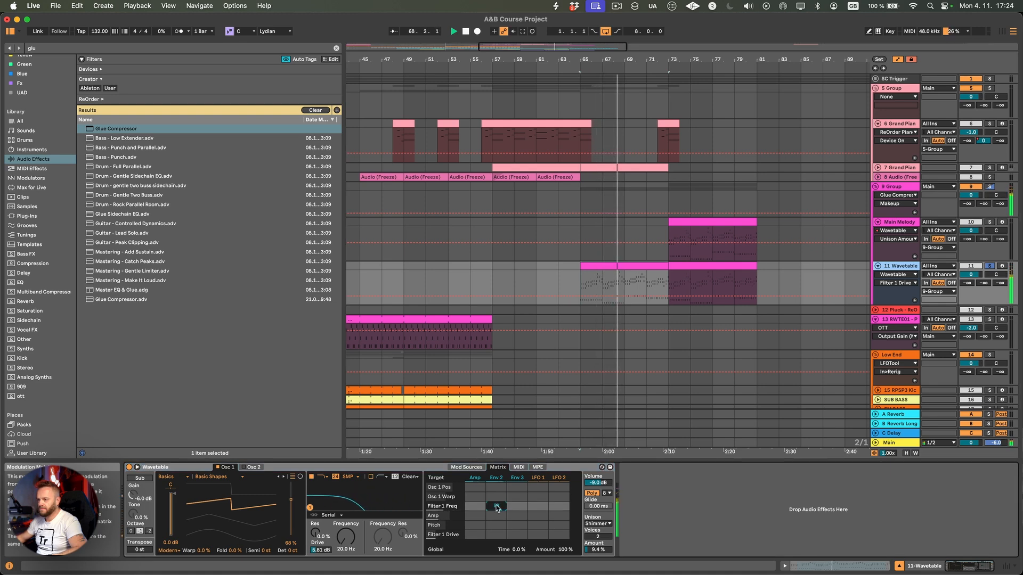
- Automate the Wavetable's Filter 1 Freq to rise in a curve from 20 Hz at bar 65 and drop back at bar 73
click(586, 296)
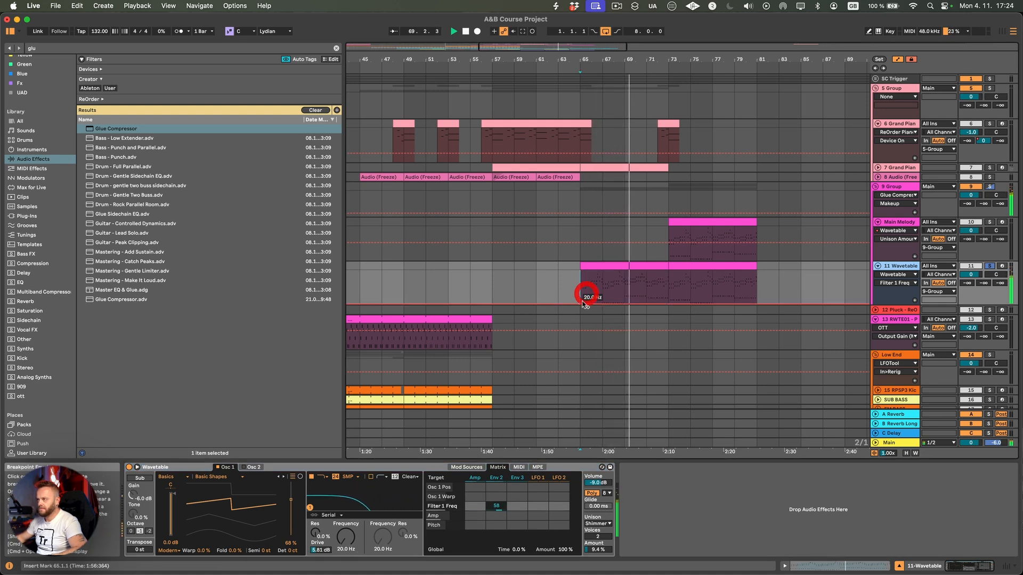
mouse_move(667, 303)
mouse_down()
mouse_move(667, 274)
mouse_move(642, 292)
mouse_move(684, 281)
mouse_move(668, 305)
mouse_up()
click(896, 265)
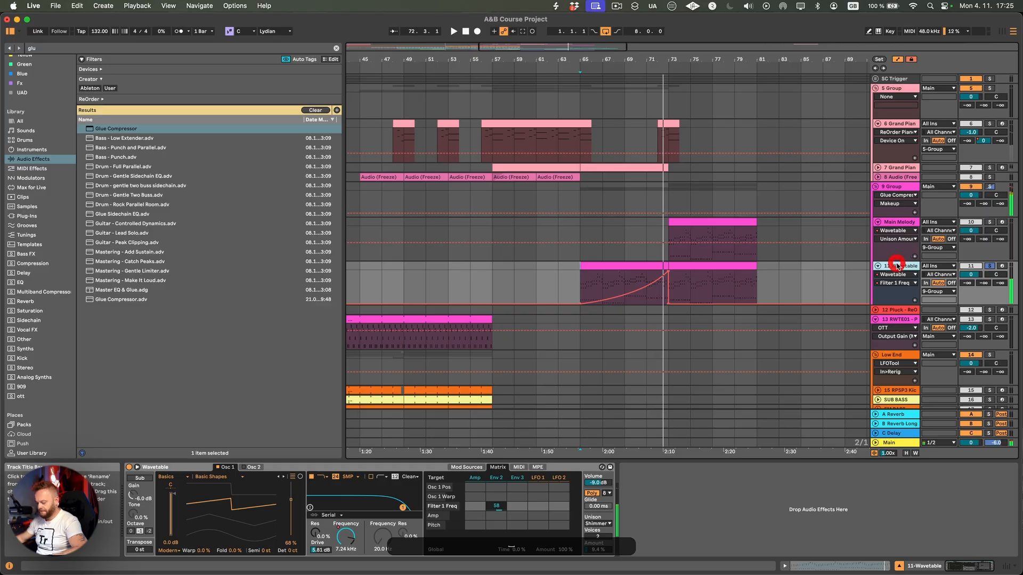
- Duplicate the 11-Wavetable track, then delete the copy's clip at bars 65 to 73 and the original's clip at bars 73 to 81
key(super+d)
click(650, 312)
key(BackSpace)
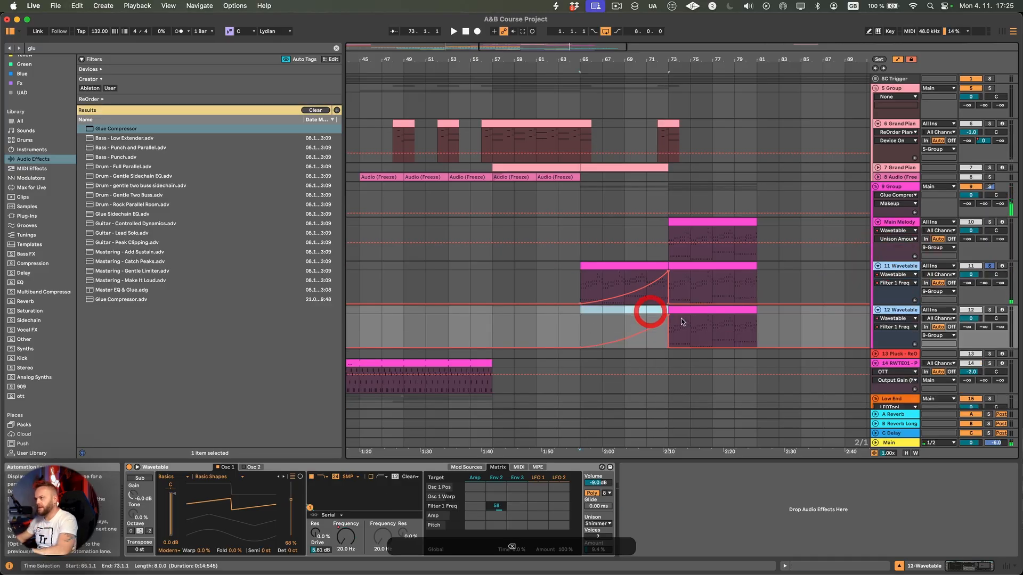
click(698, 266)
key(BackSpace)
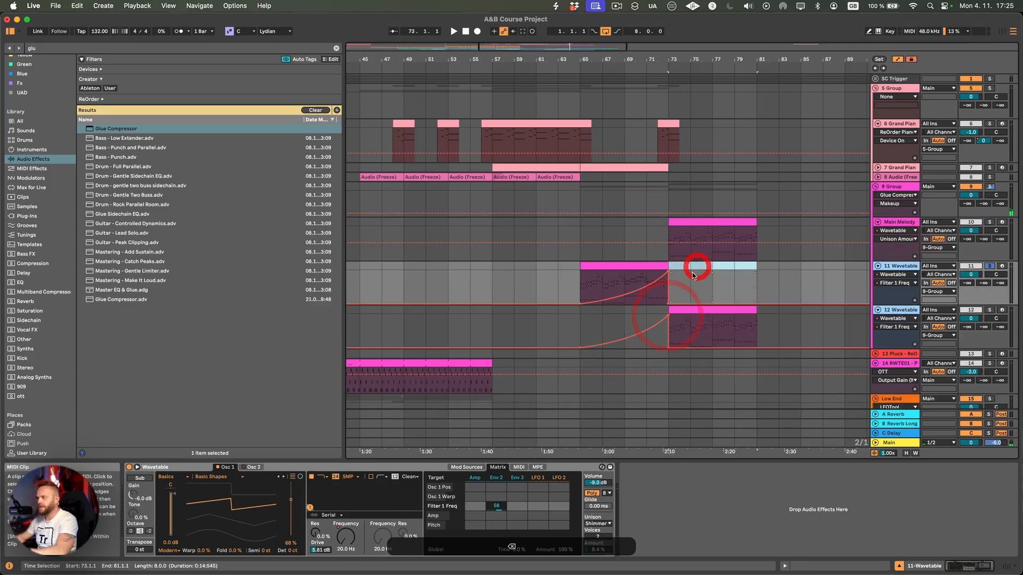
- Remove the Filter 1 Freq drop at bar 73 on 11-Wavetable and delete the rising curve's breakpoints on 12-Wavetable
click(680, 297)
click(668, 302)
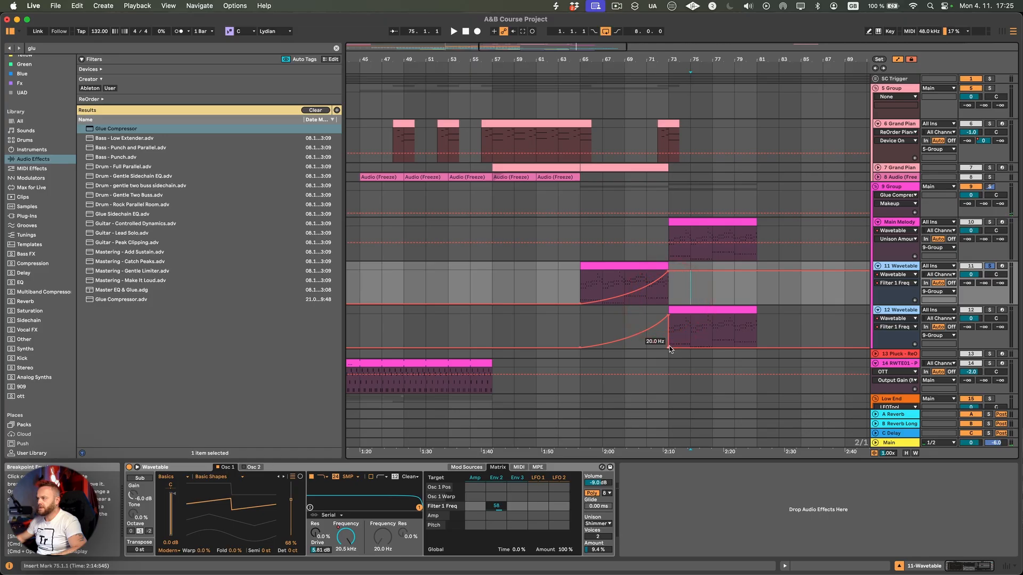
click(669, 348)
click(668, 317)
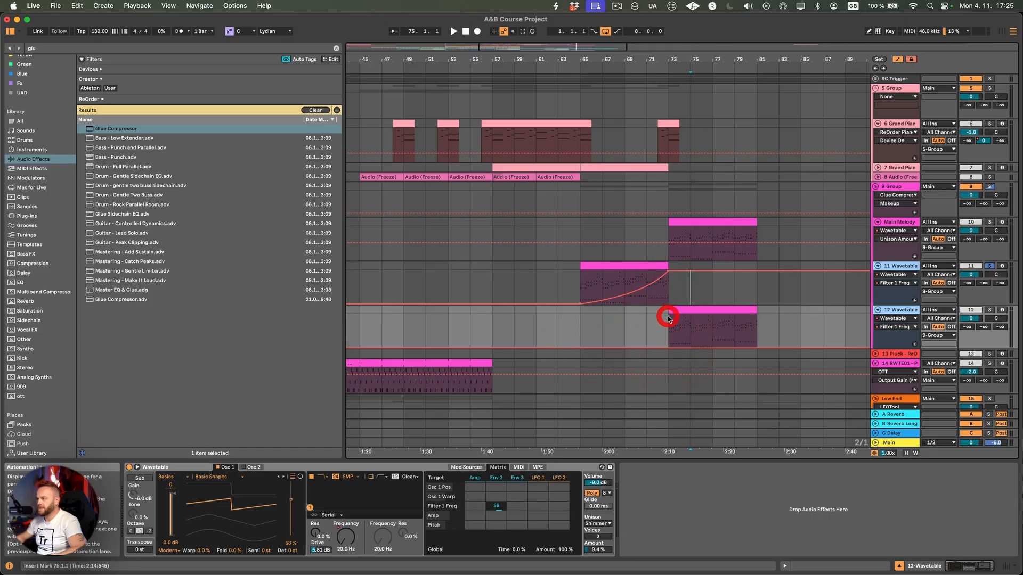
click(578, 349)
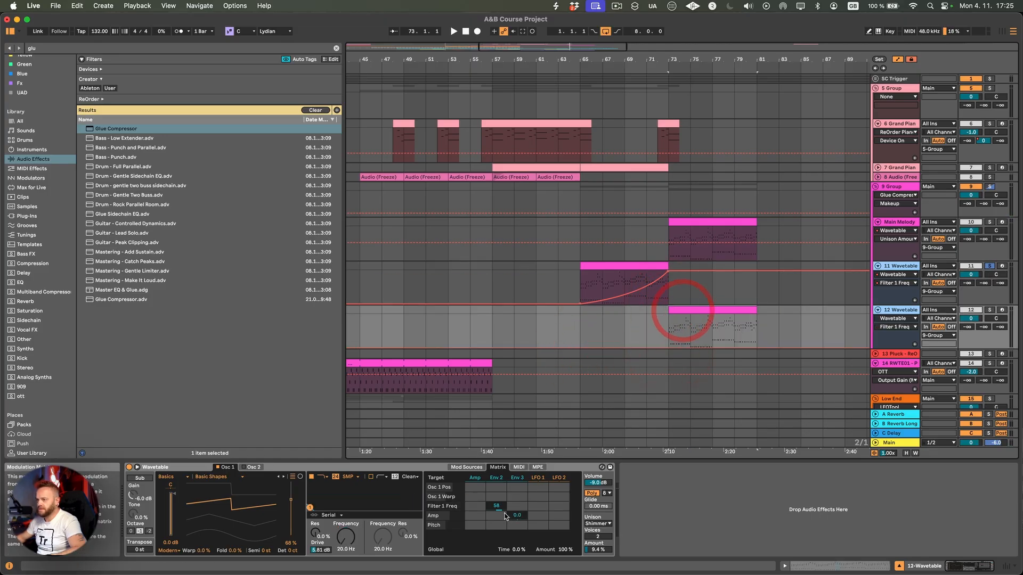
- Raise 12-Wavetable's Env 2 modulation of Filter 1 Freq to 100 and play the soloed 9 Group from bar 71
drag(499, 507, 501, 493)
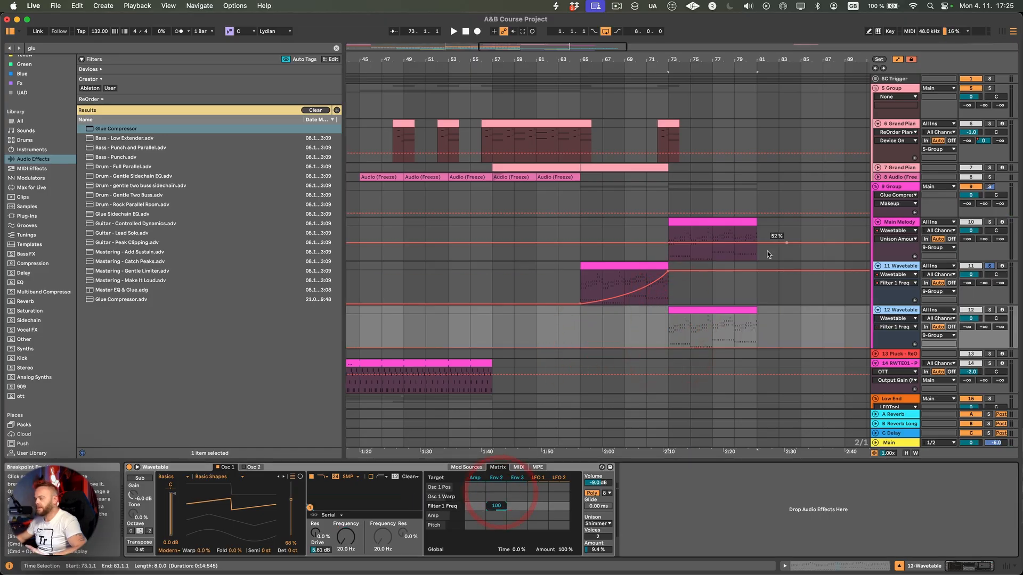
click(645, 277)
click(989, 187)
key(space)
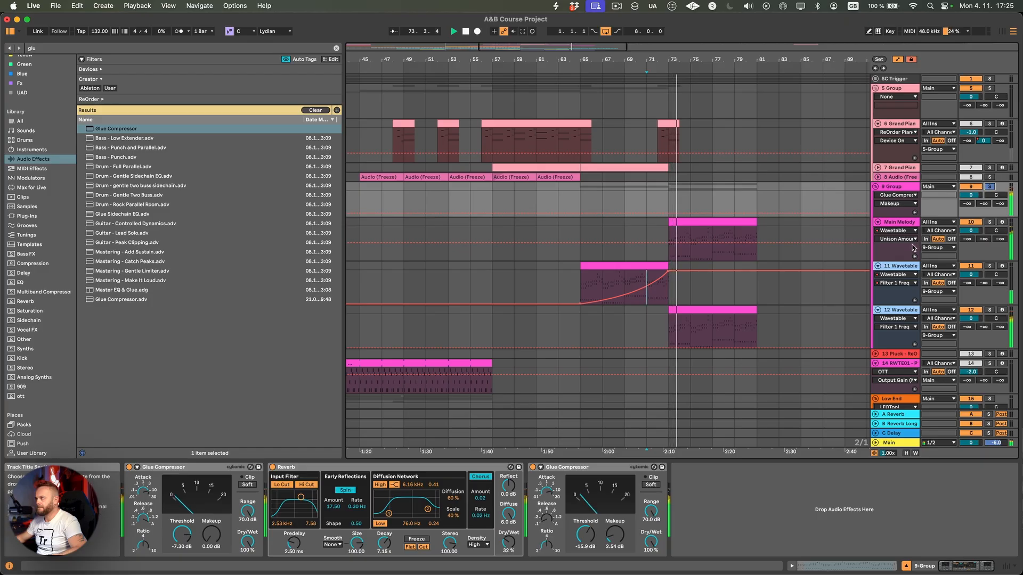
- Show Osc 1 Detune as the automation parameter on the Main Melody track
click(894, 326)
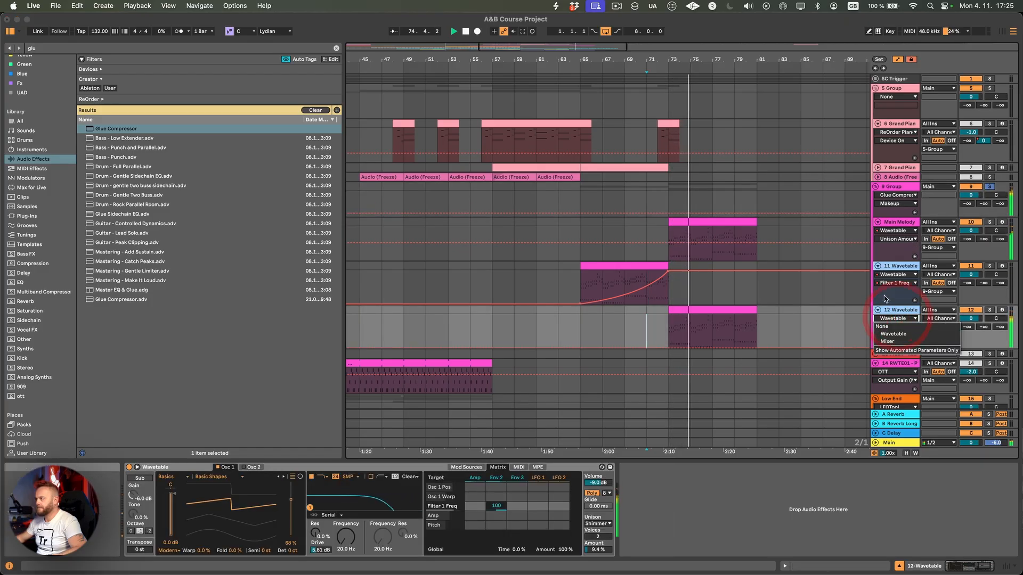
click(896, 237)
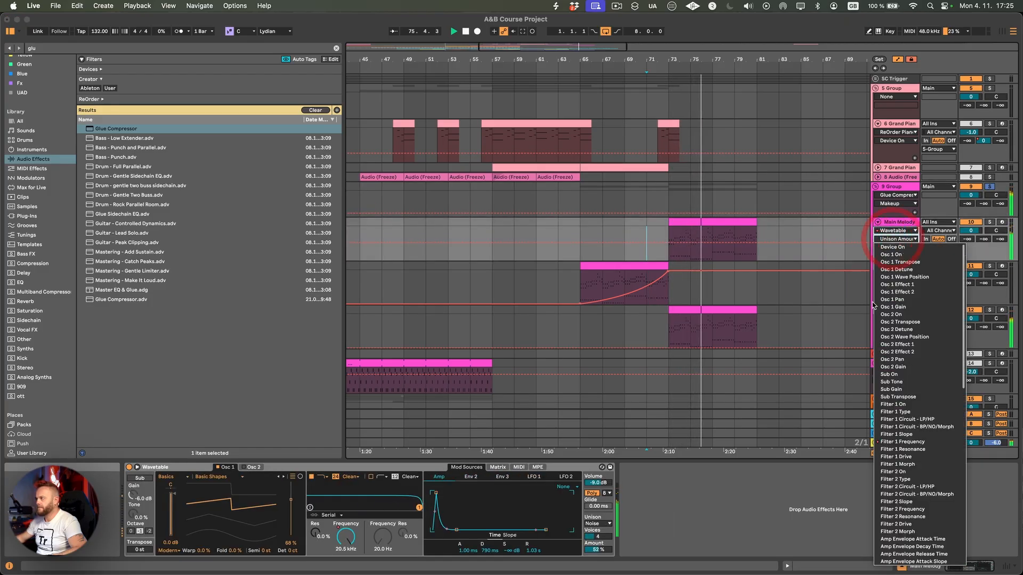
click(936, 255)
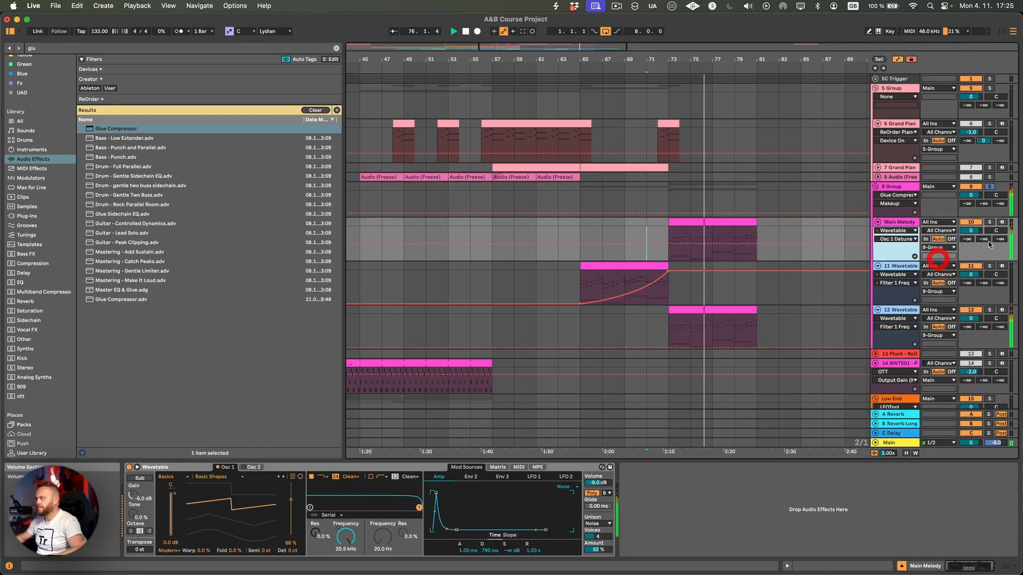
- Transpose all notes of the Main Melody clip at bar 73 up one octave
double_click(727, 222)
click(446, 465)
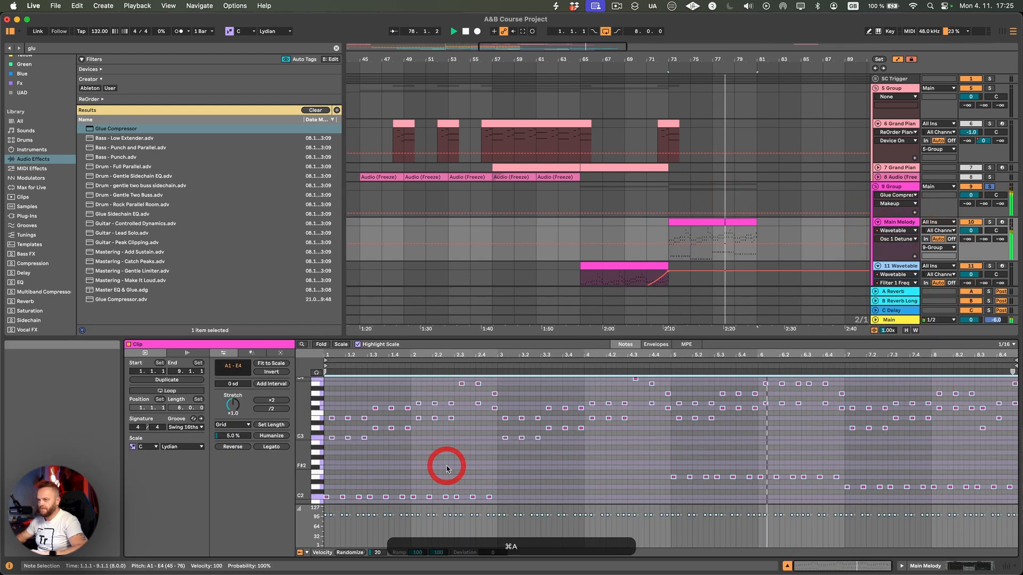
key(super+a)
key(shift+Up)
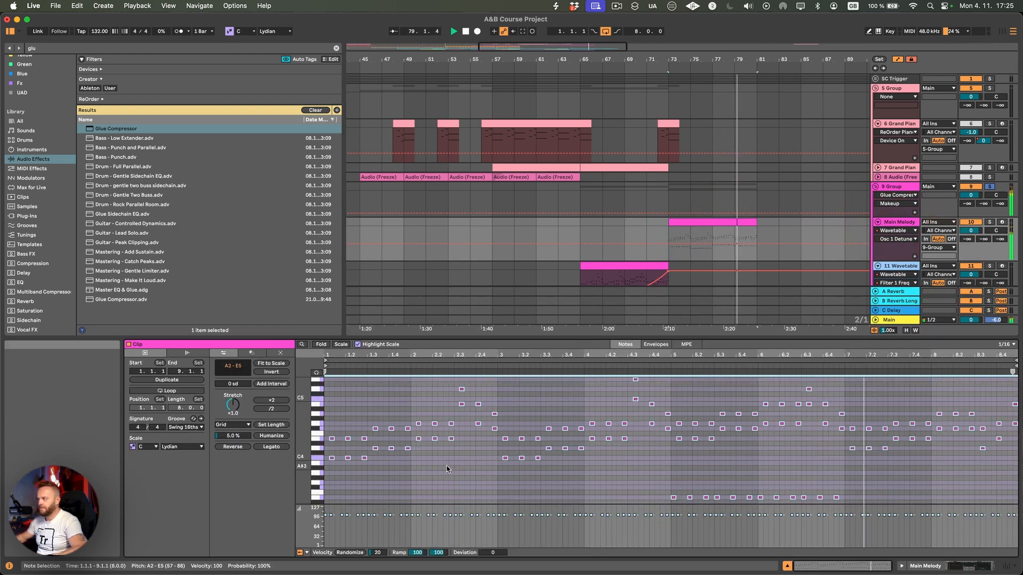
- Raise 12-Wavetable's Filter 1 Freq automation at bar 73 to about 60 Hz and hide the automation lanes
click(919, 565)
click(708, 313)
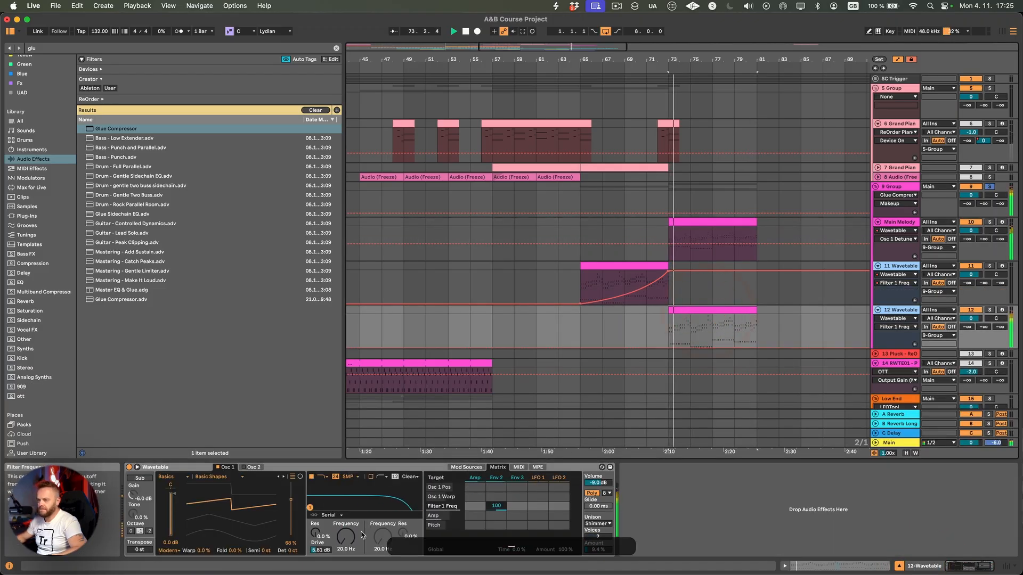
click(669, 343)
key(a)
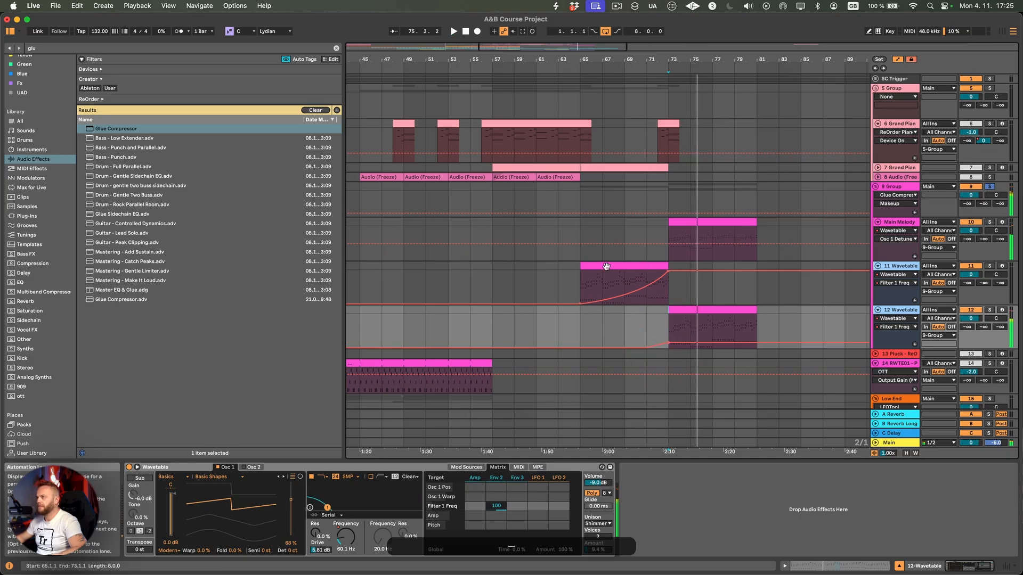
click(606, 266)
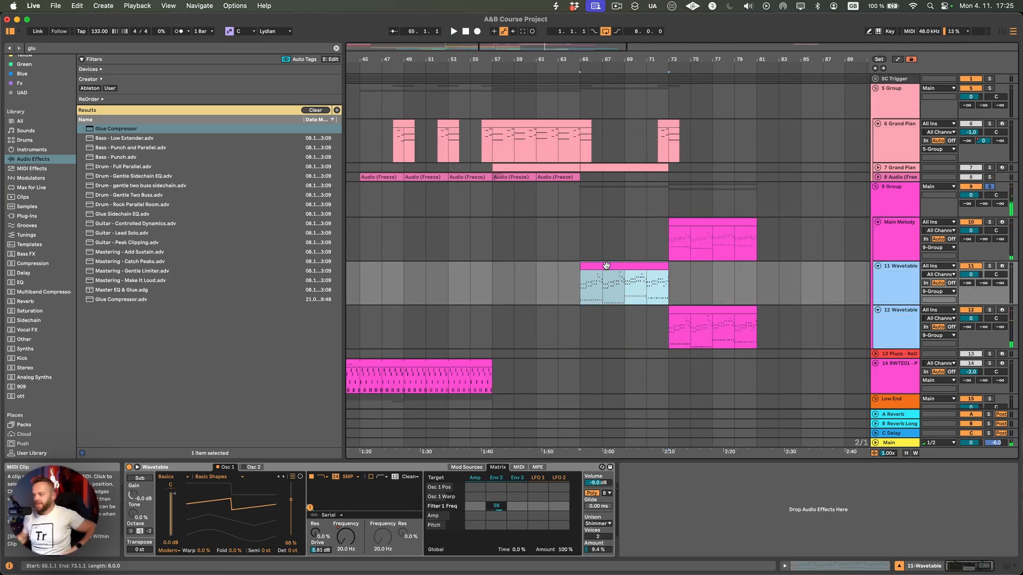
click(888, 206)
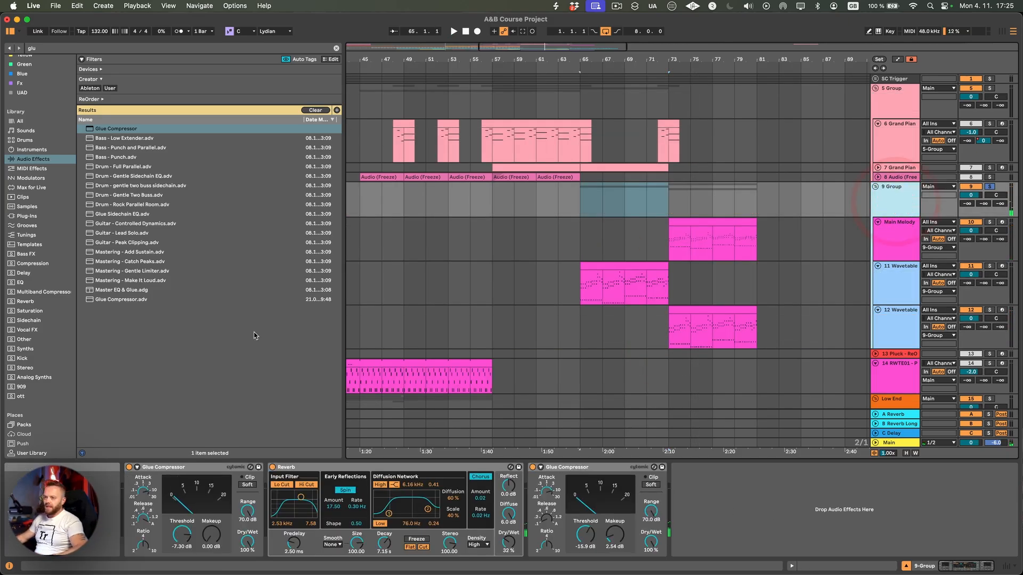
click(43, 48)
text(eq)
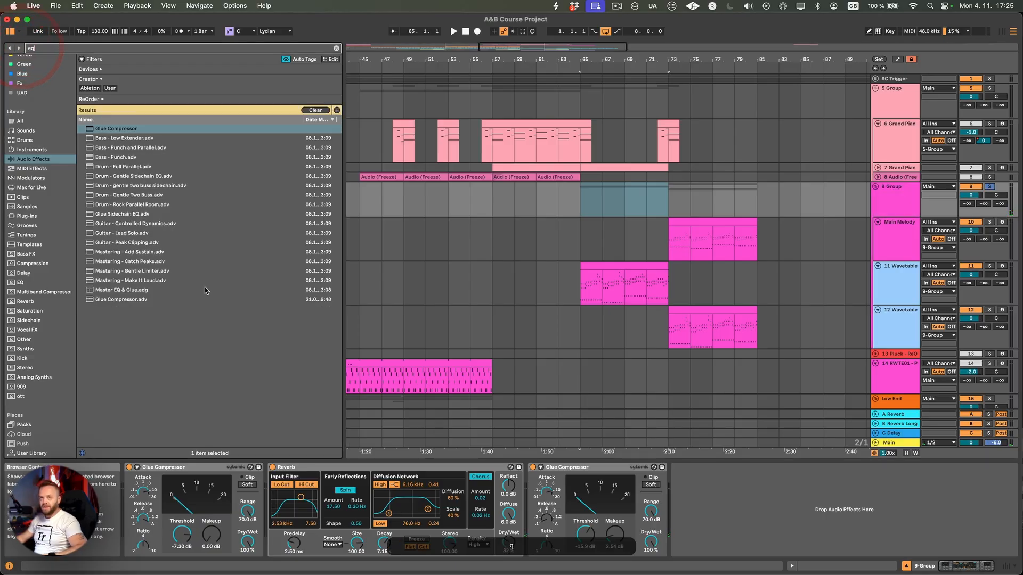
drag(105, 138, 760, 518)
key(space)
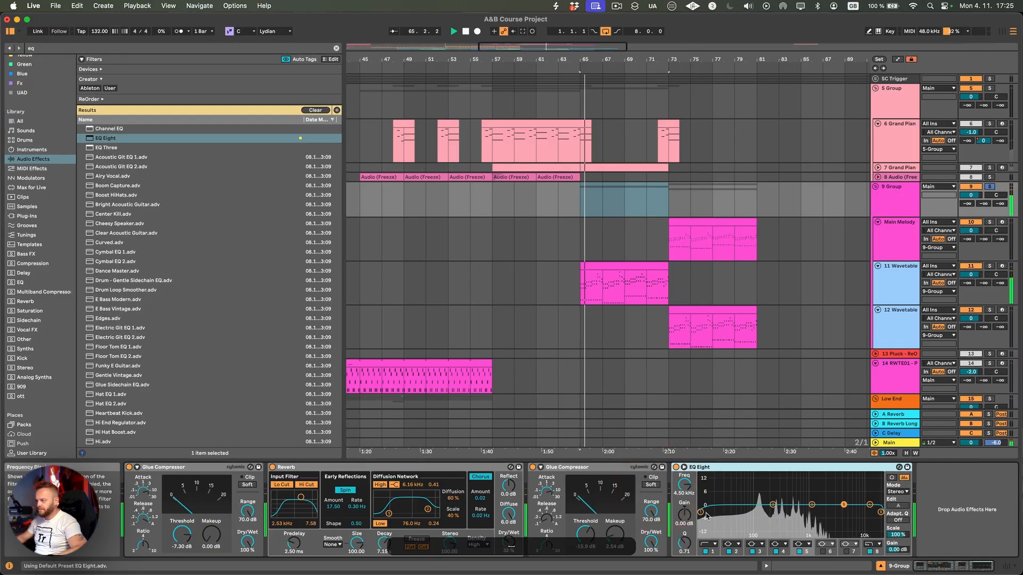
- Shape the group's EQ Eight with a low cut at 40.8 Hz, gentle low-mid and high boosts, and a top-end roll-off
click(680, 222)
click(900, 201)
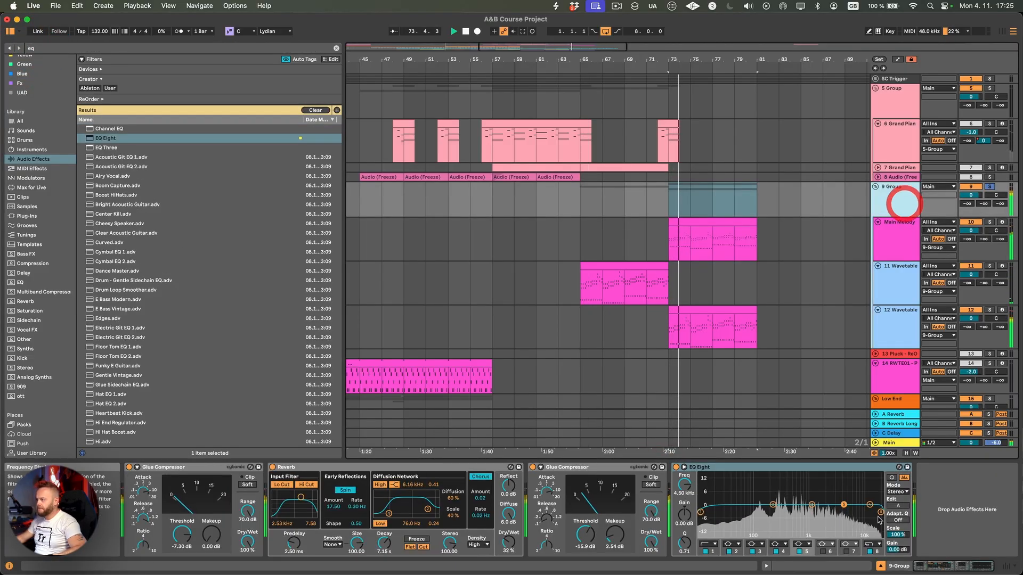
mouse_move(867, 498)
mouse_down()
mouse_move(855, 497)
mouse_move(875, 512)
mouse_up()
drag(772, 506, 772, 497)
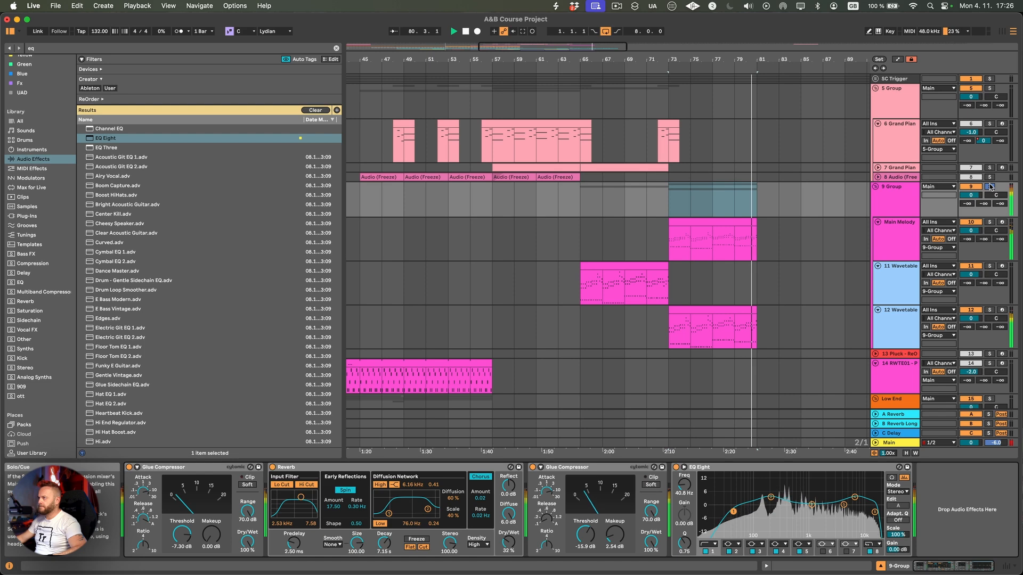
- Unsolo the 9 Group and play the full arrangement from bar 59
key(space)
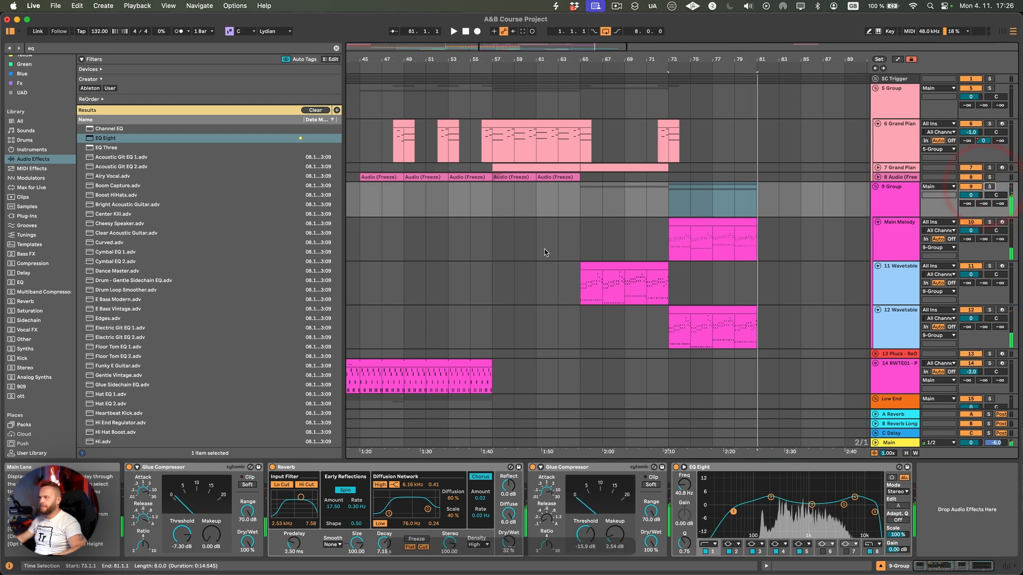
click(513, 246)
key(space)
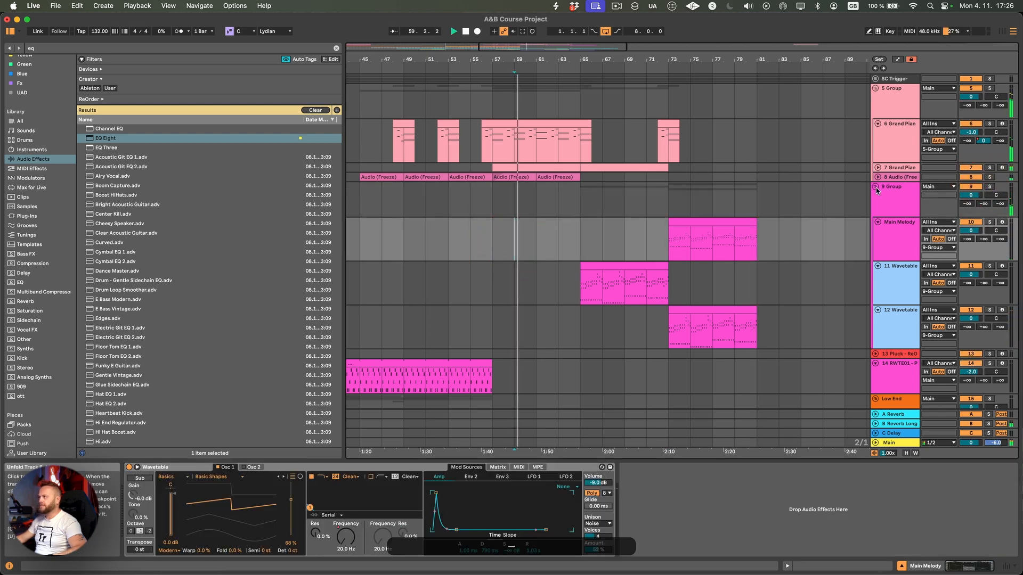
- Rename the 9 Group as Main Lead and unfold the 8 Audio (Freeze) track
click(887, 194)
key(shift+super+r)
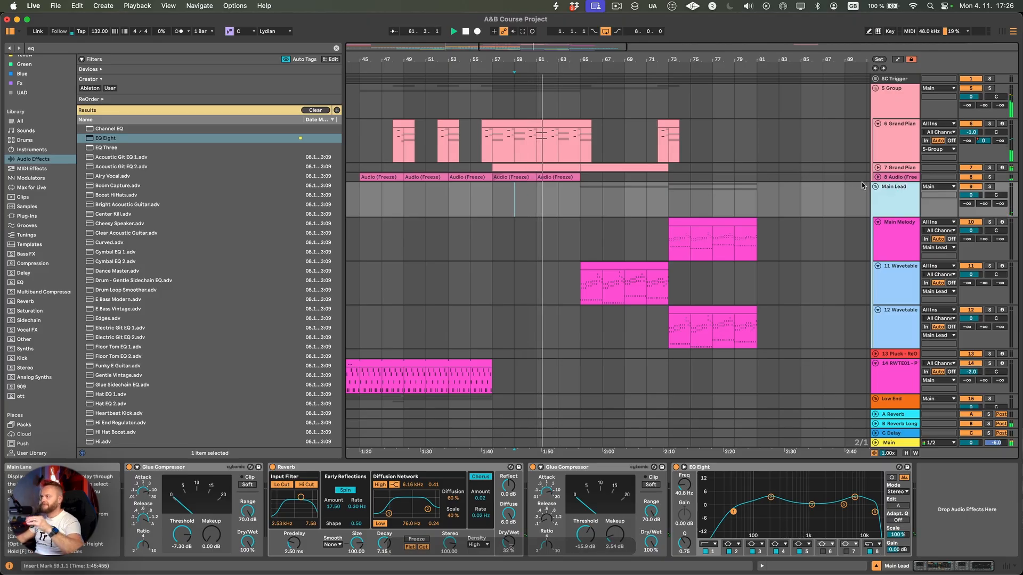
click(877, 177)
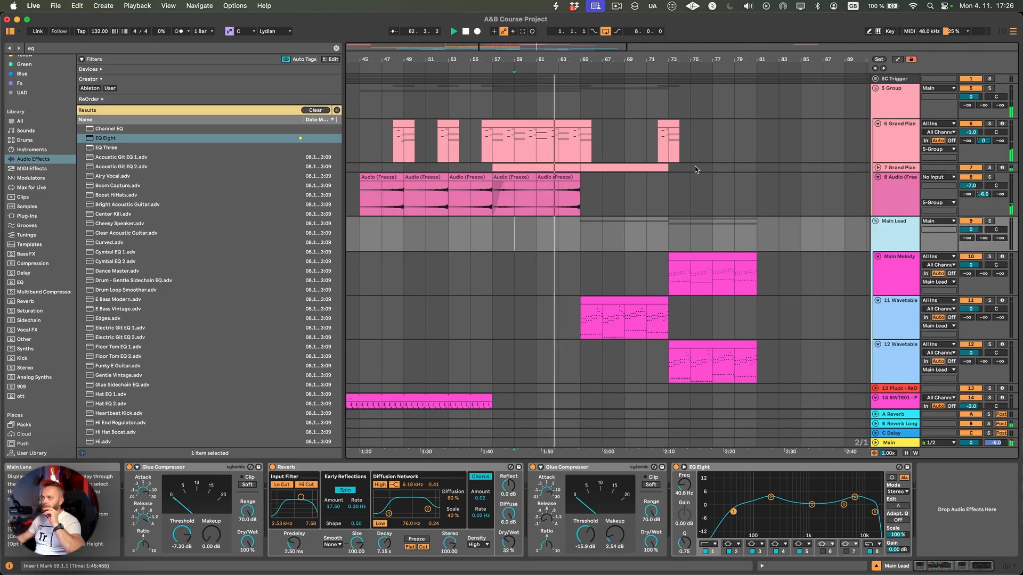
- Set the arrangement grid to 1 Bar and copy the long 6-Grand Piano clip to bars 64 to 74
right_click(626, 142)
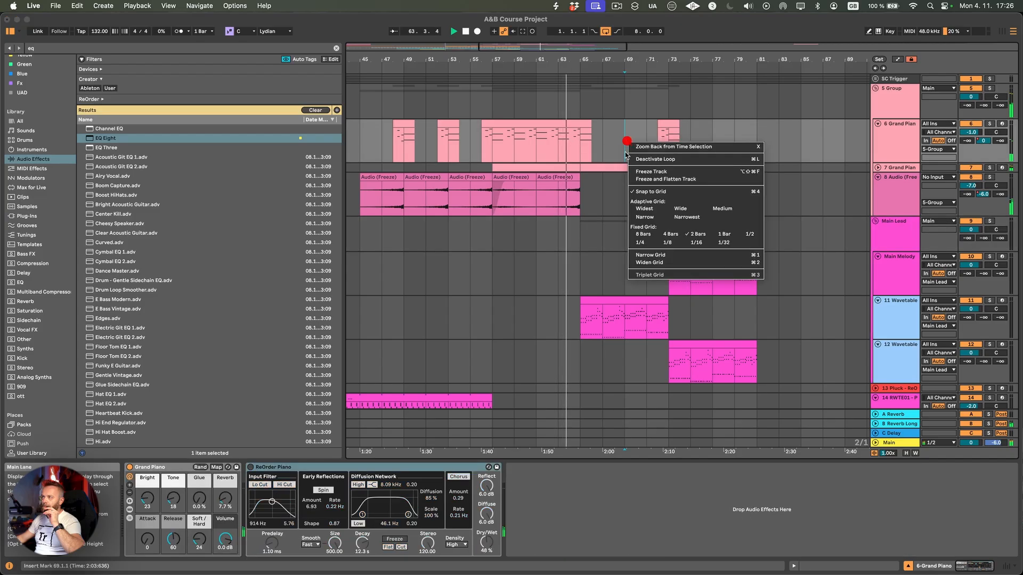
click(717, 233)
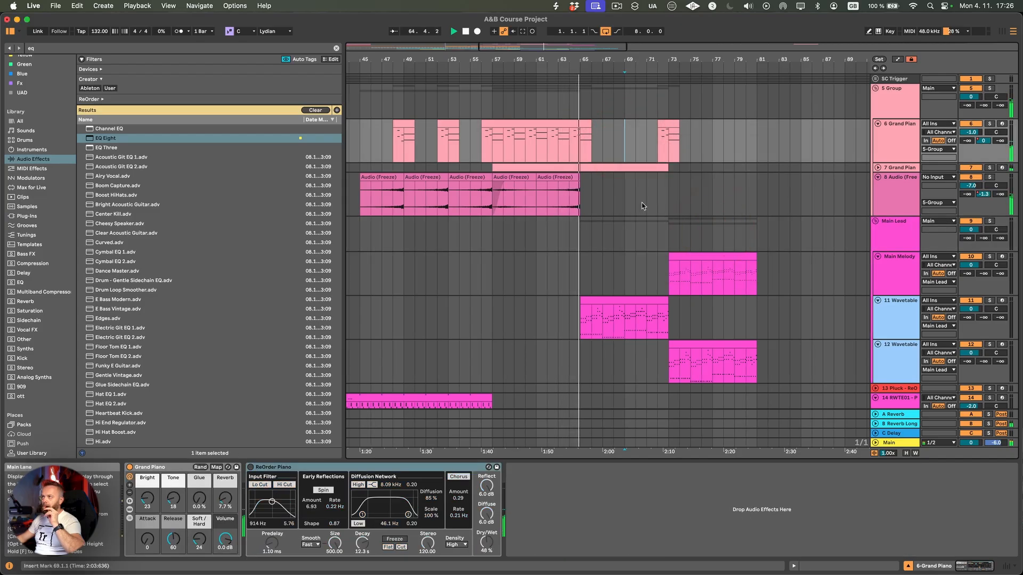
click(579, 125)
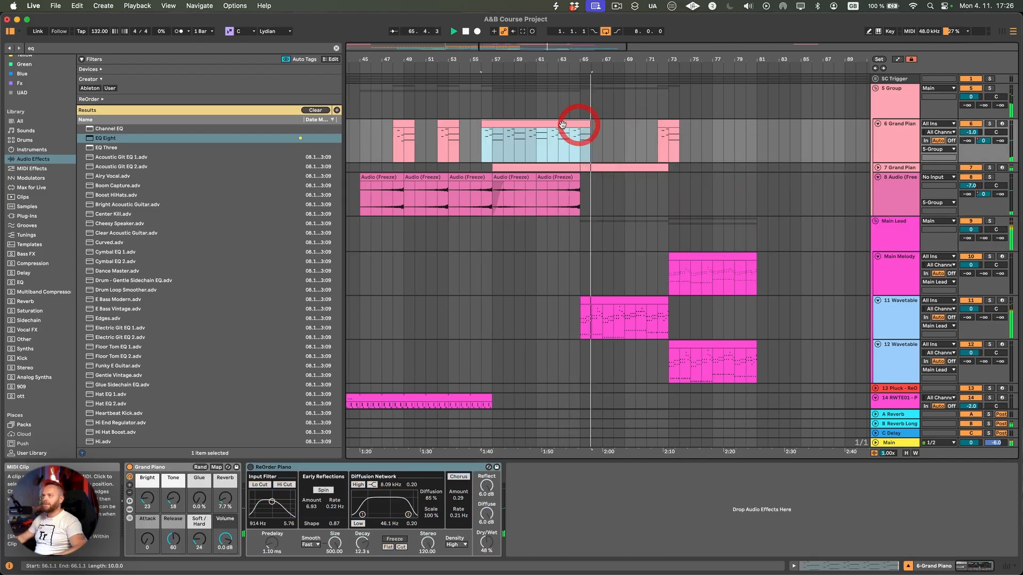
drag(555, 125, 634, 124)
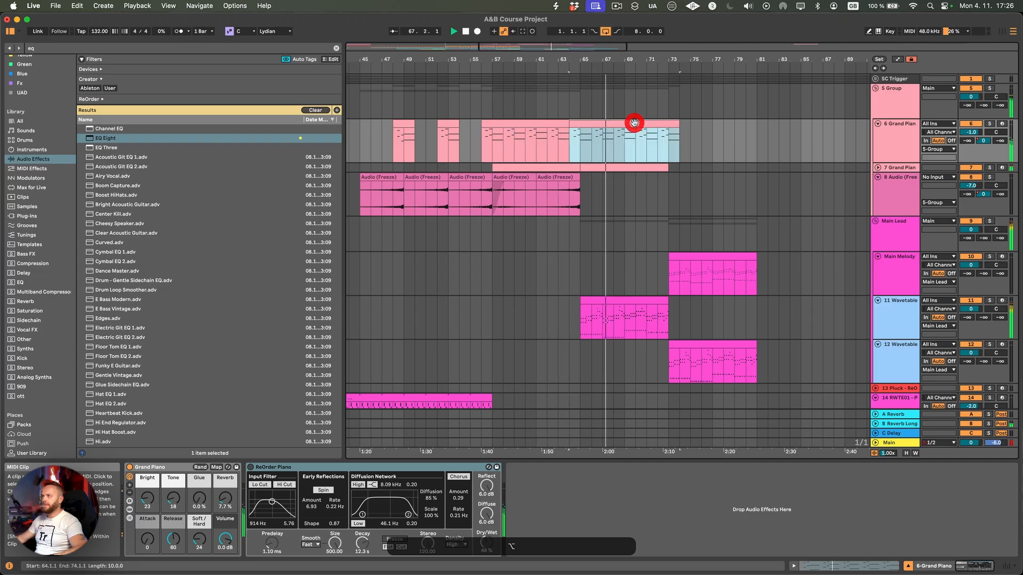
shift+click(562, 126)
key(super+k)
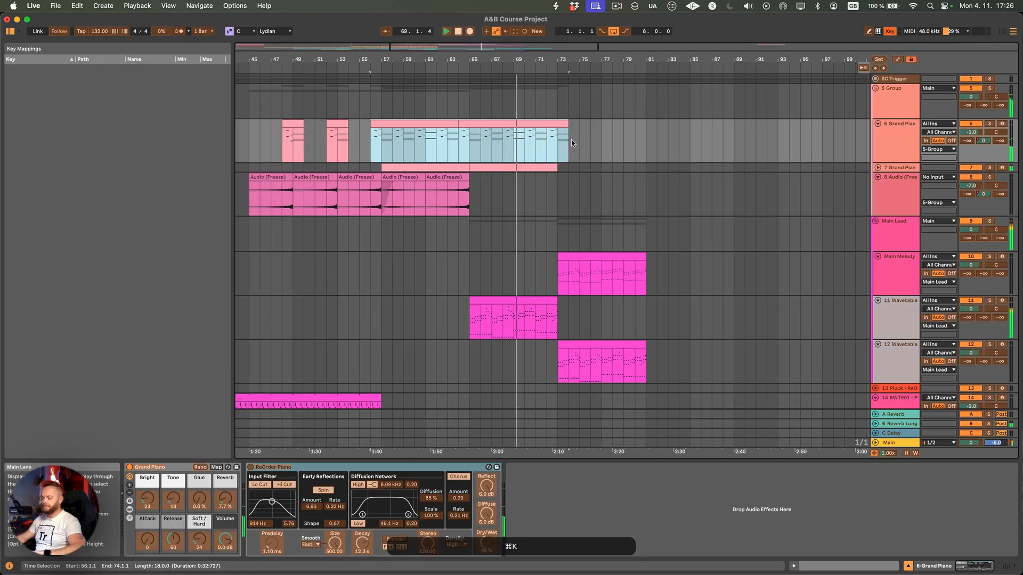
click(889, 31)
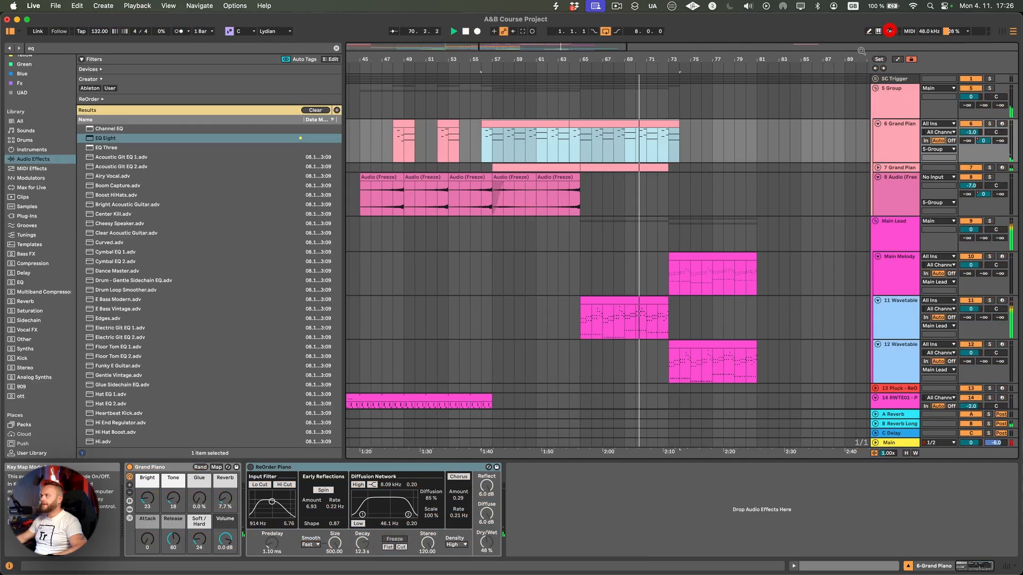
- Open the copied Grand Piano clip and ramp its note velocities from 100 to 127
click(667, 125)
key(a)
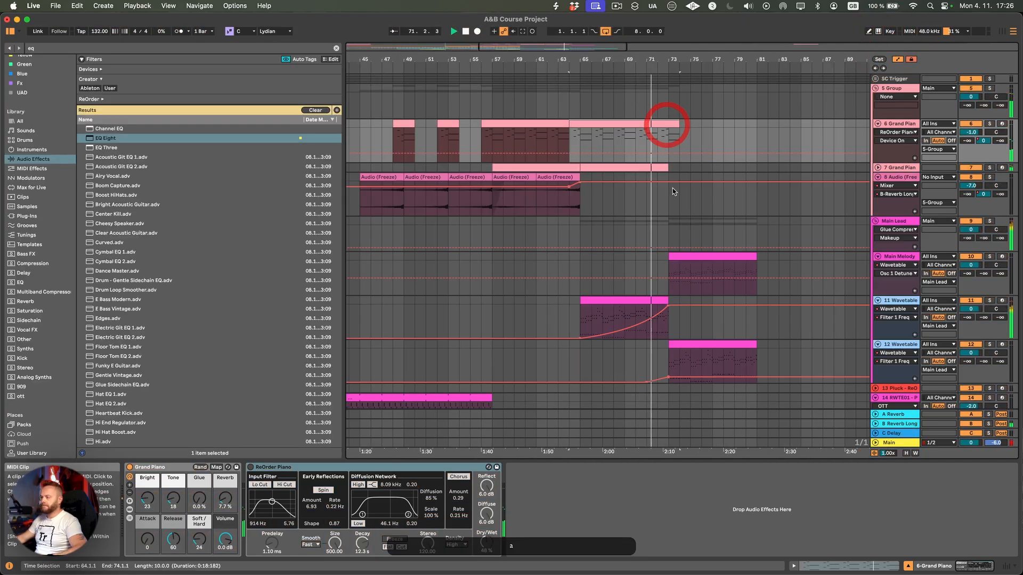
key(a)
double_click(654, 131)
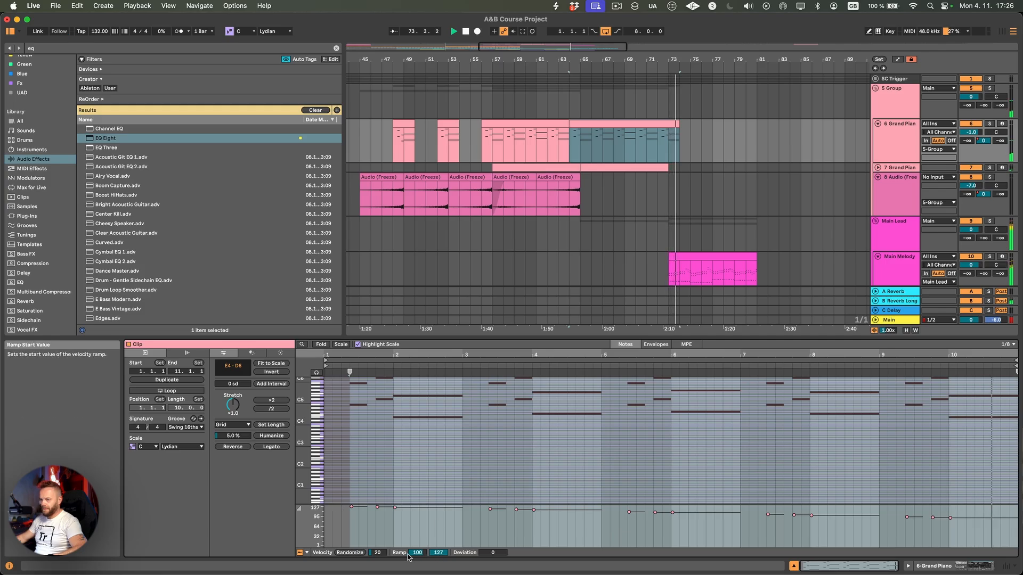
drag(418, 555, 418, 538)
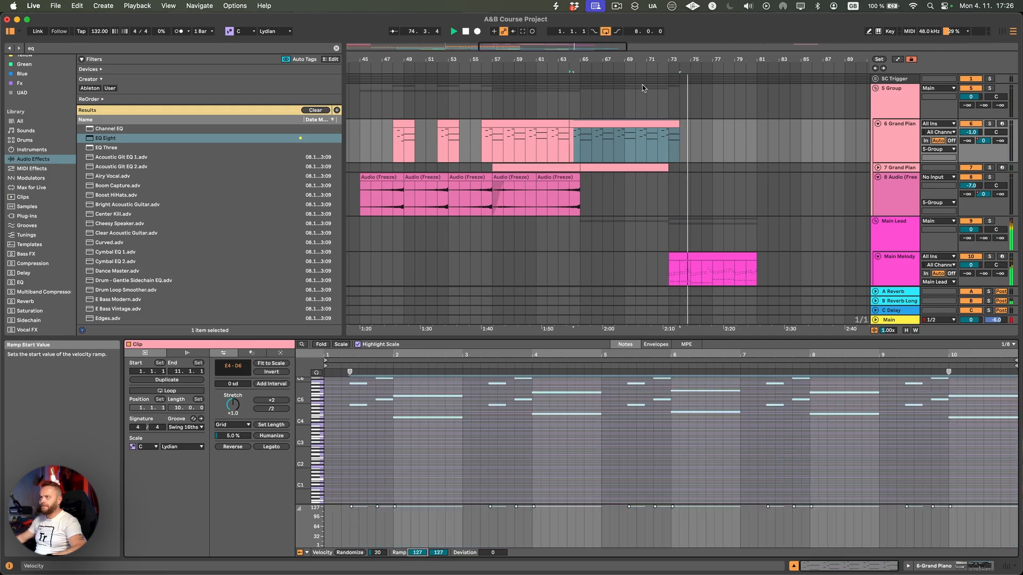
click(567, 137)
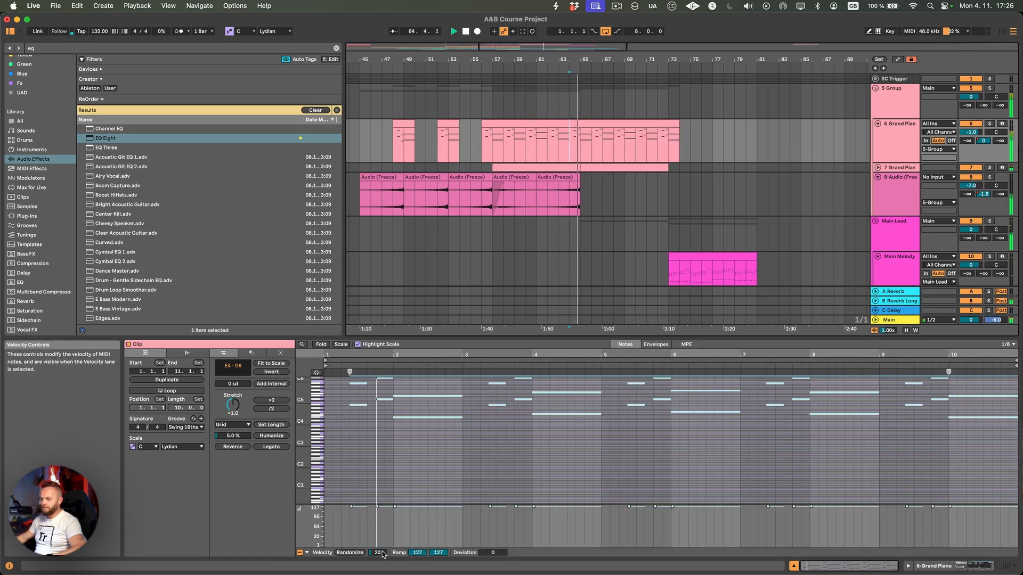
drag(415, 555, 416, 563)
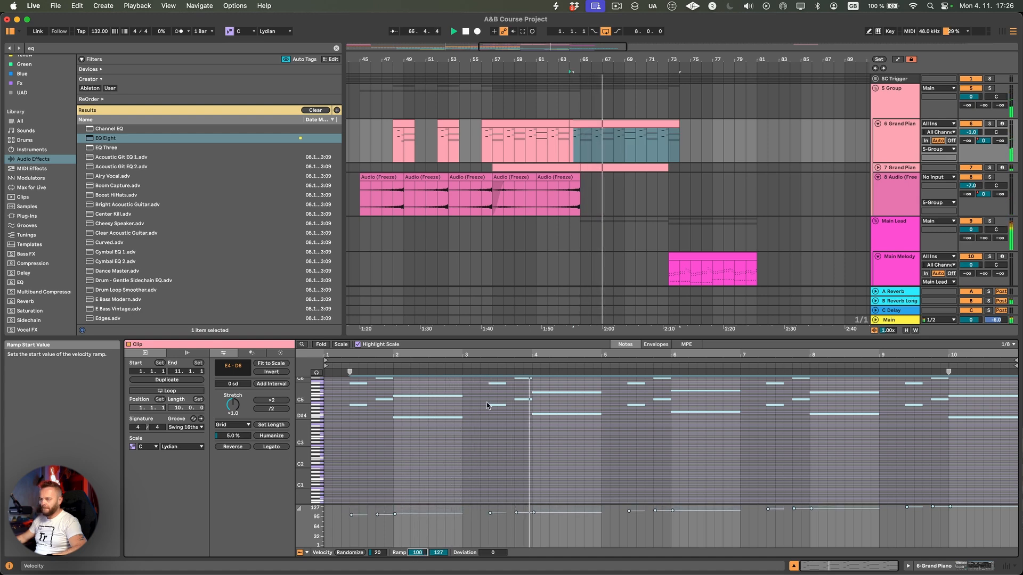
- Copy the last Audio (Freeze) clip on track 8 to 68.4.1, using a 1/4 grid to place it one beat before bar 69
click(563, 152)
drag(564, 179, 650, 182)
right_click(709, 185)
click(715, 308)
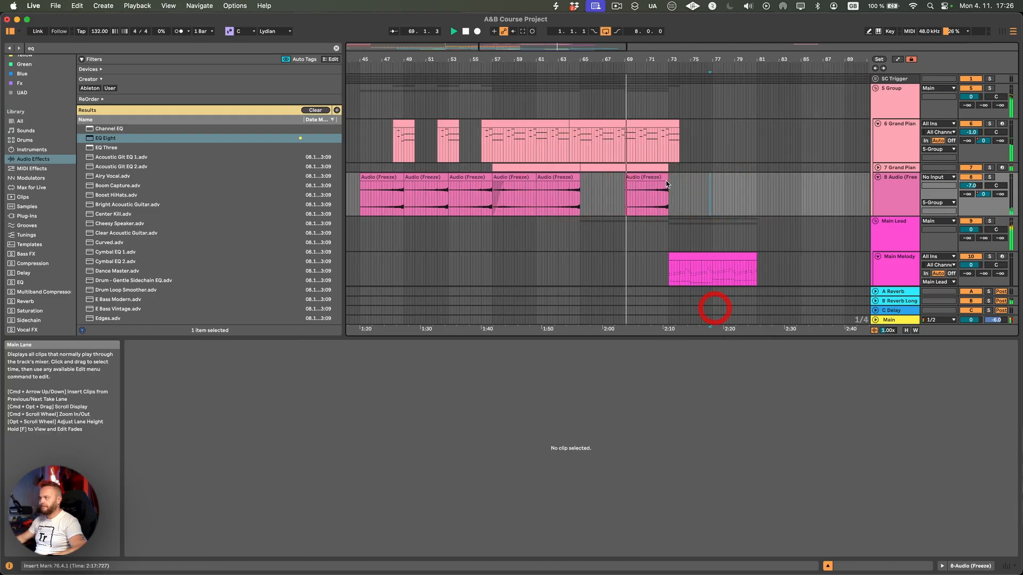
scroll(666, 183, up, 3)
click(657, 187)
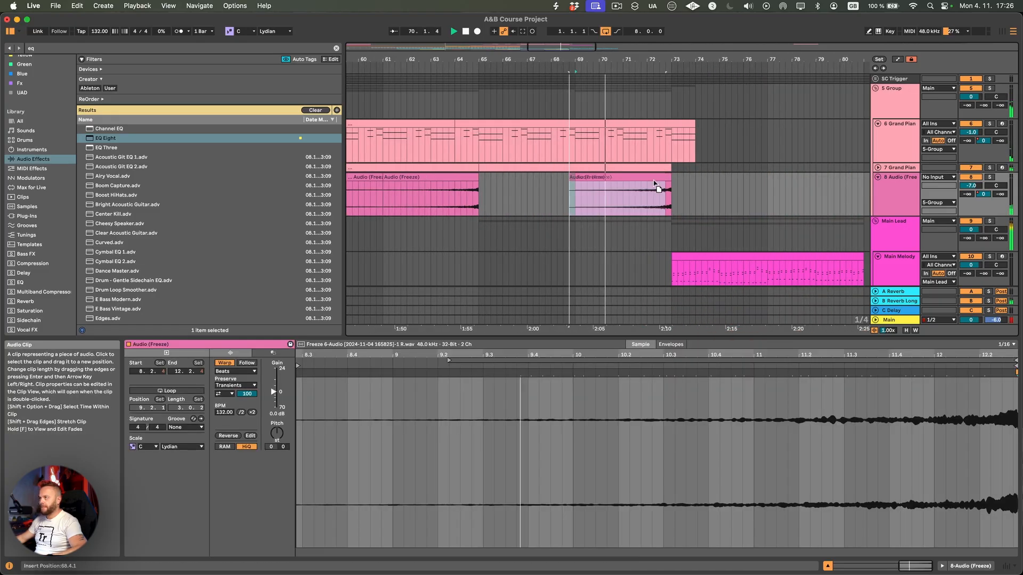
click(657, 186)
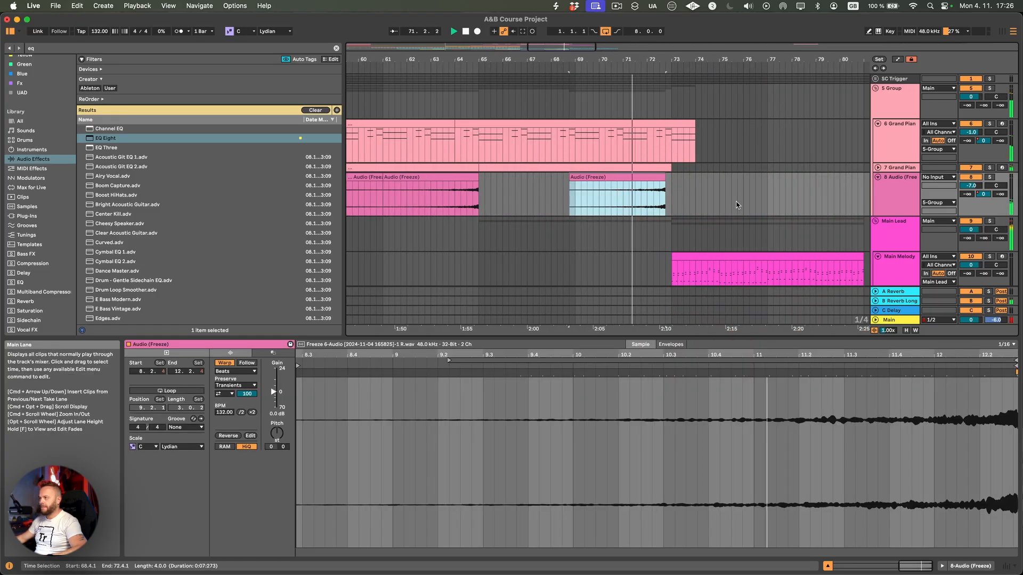
scroll(716, 191, left, 1)
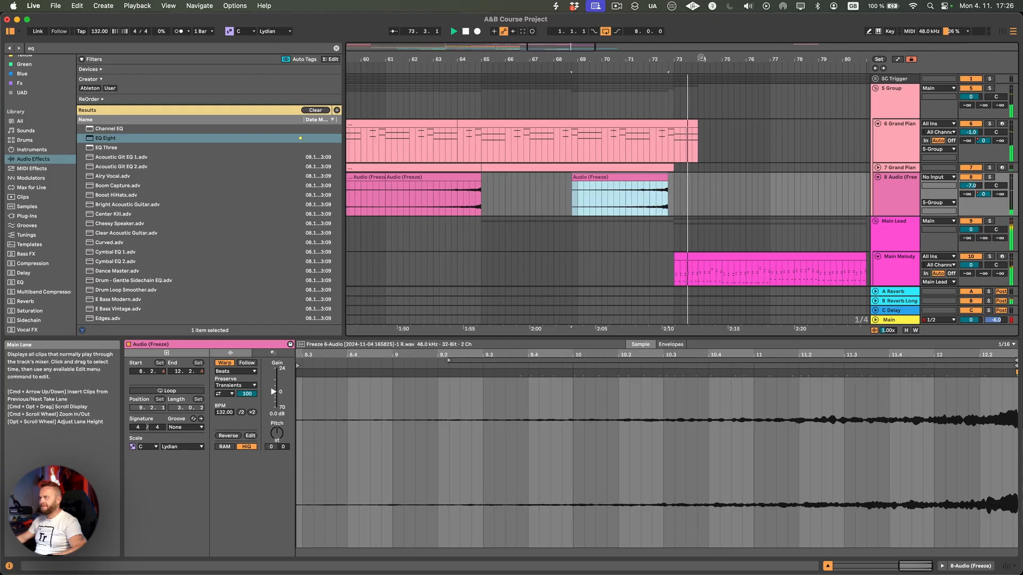
- Duplicate the track 35 pad clip from bars 65–73 onto bars 73–81
drag(701, 57, 705, 28)
key(a)
scroll(796, 207, down, 3)
scroll(797, 207, left, 2)
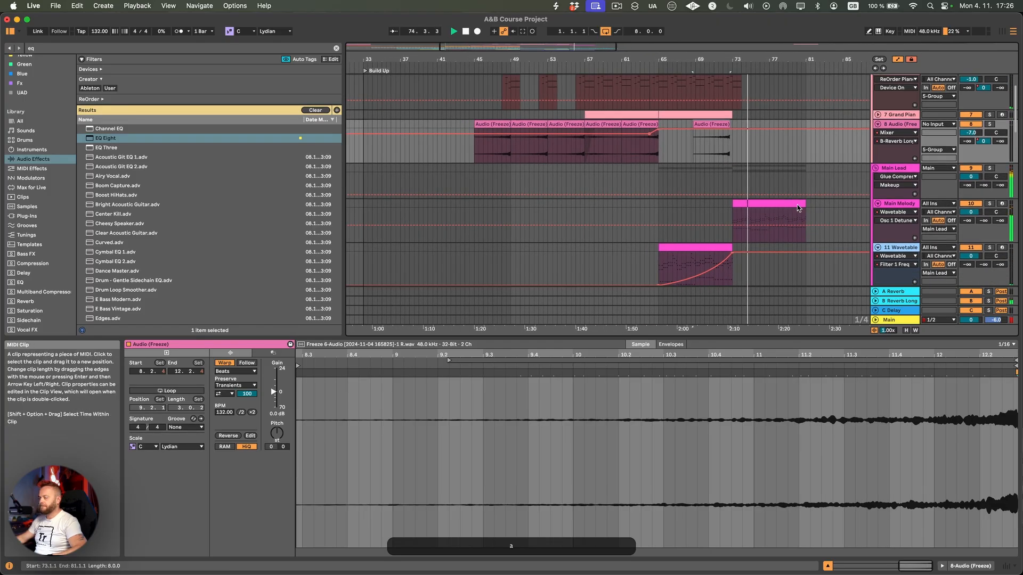
scroll(799, 205, down, 5)
scroll(804, 202, right, 2)
key(a)
scroll(875, 117, up, 5)
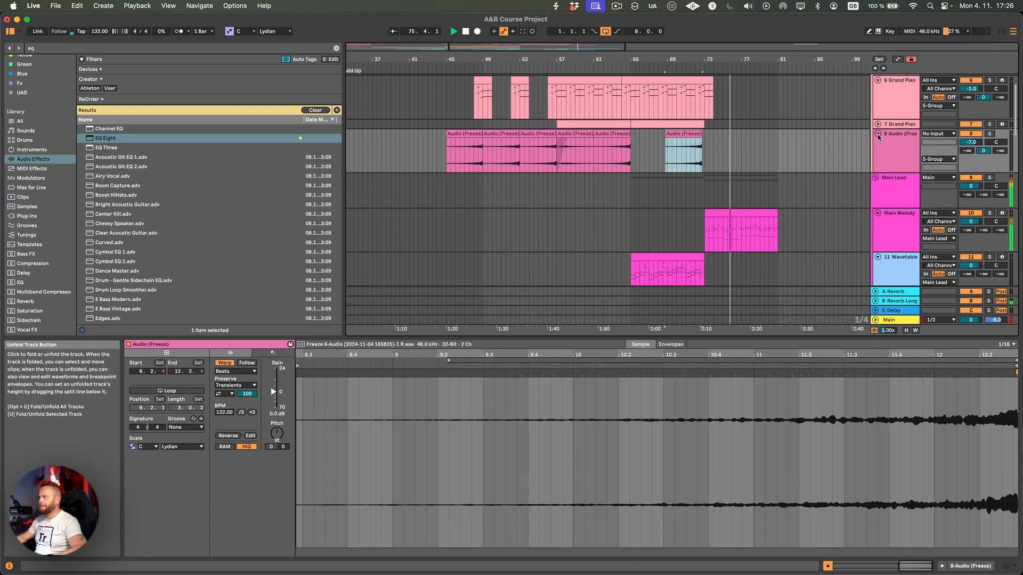
scroll(813, 196, down, 15)
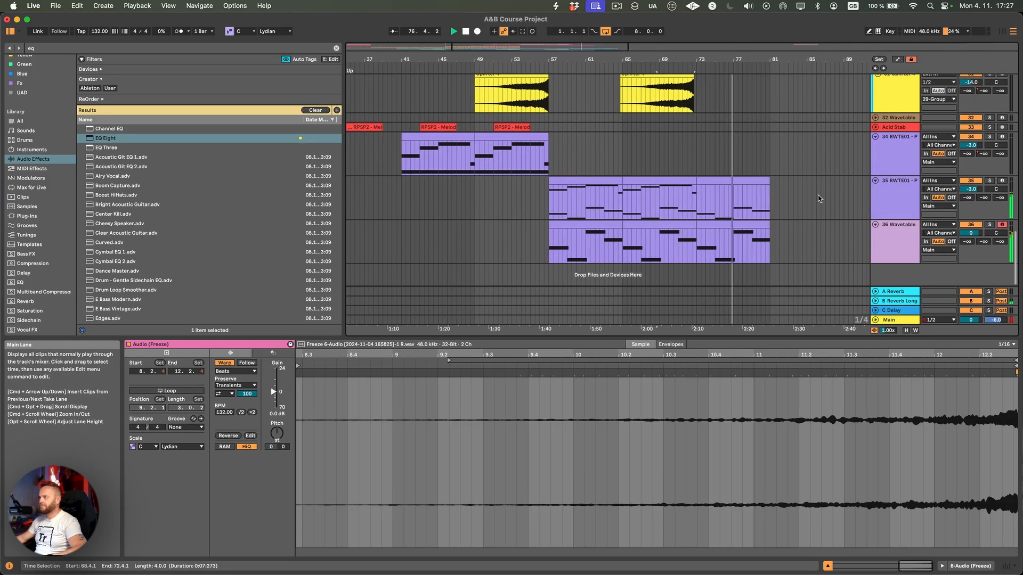
scroll(805, 197, right, 3)
key(ctrl+d)
click(606, 179)
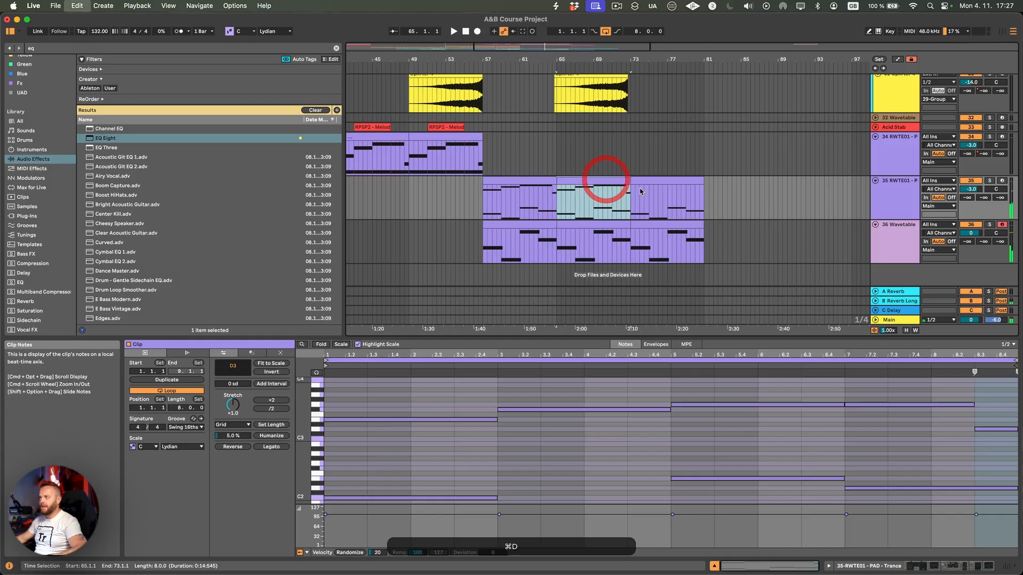
- Raise track 35's EQ Eight 8 Frequency automation to 22.0 kHz at bar 73 and curve the ramp from bar 65
click(895, 193)
key(a)
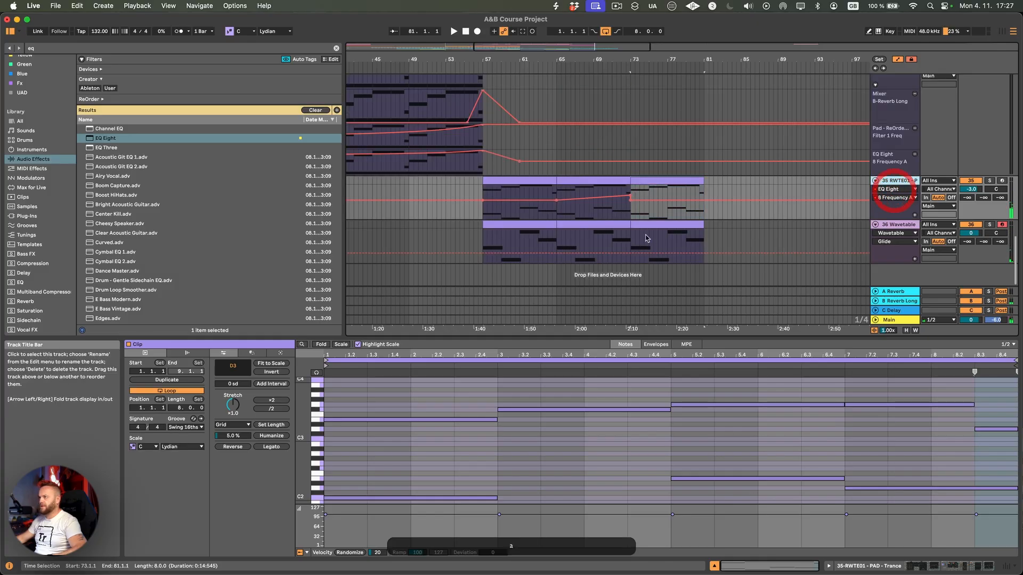
click(630, 200)
click(611, 207)
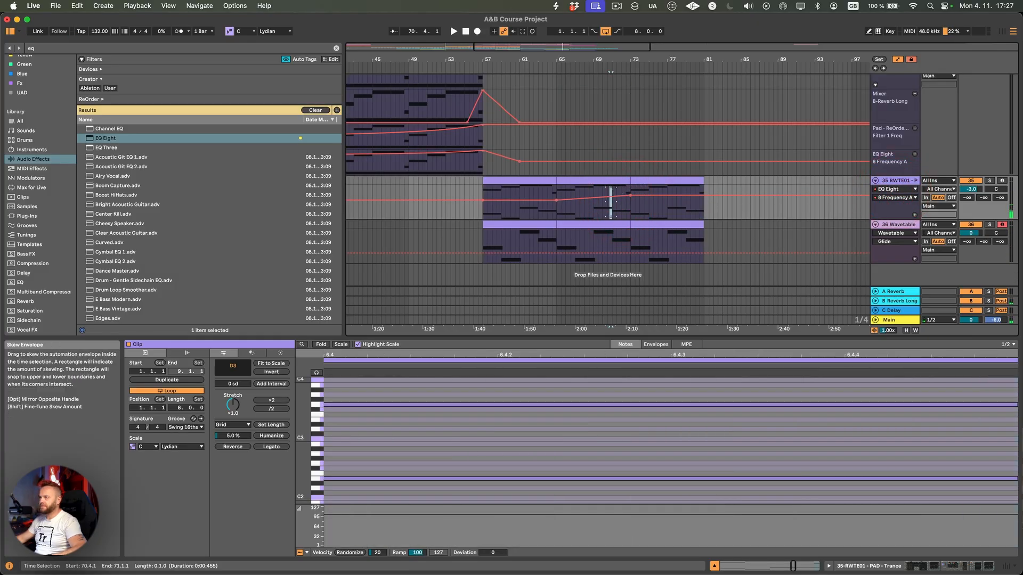
key(space)
click(638, 208)
mouse_move(630, 200)
mouse_down()
mouse_move(630, 186)
mouse_move(614, 195)
mouse_up()
key(alt)
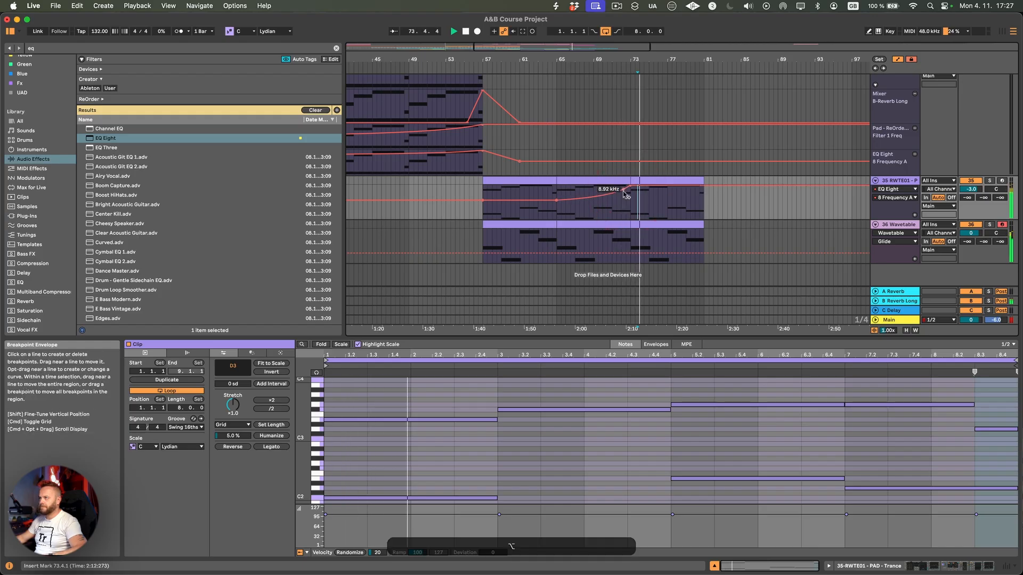
- Listen to the section after bar 73 and examine the Main Lead and pad tracks' automation in an enlarged arrangement view
click(666, 181)
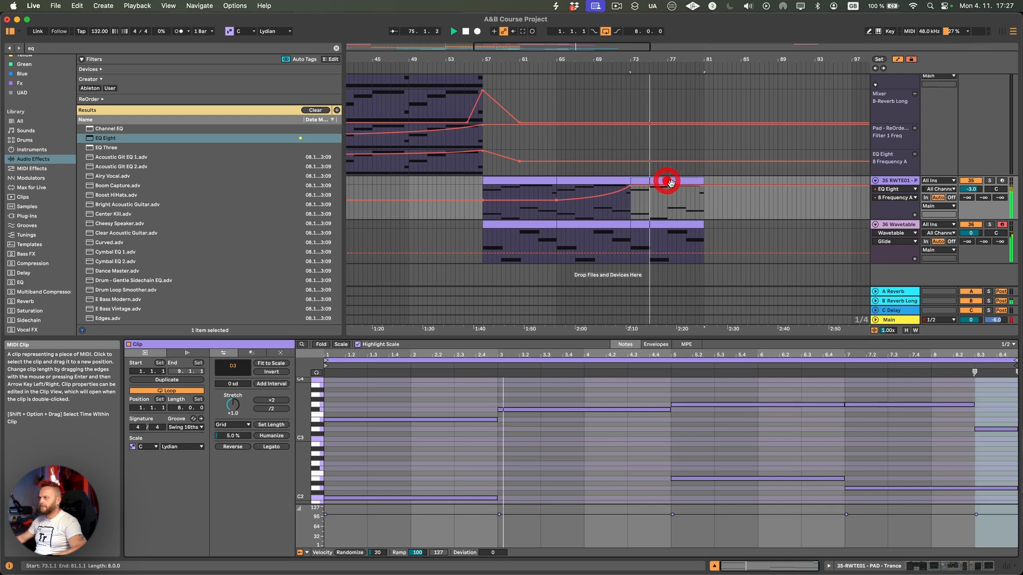
drag(638, 60, 646, 79)
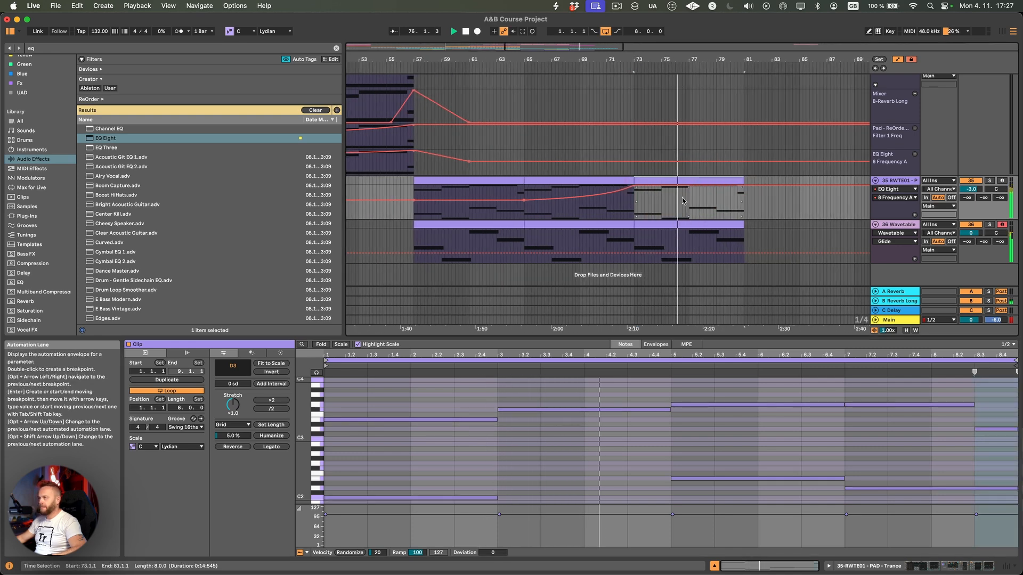
click(682, 198)
scroll(706, 200, up, 3)
scroll(708, 200, up, 10)
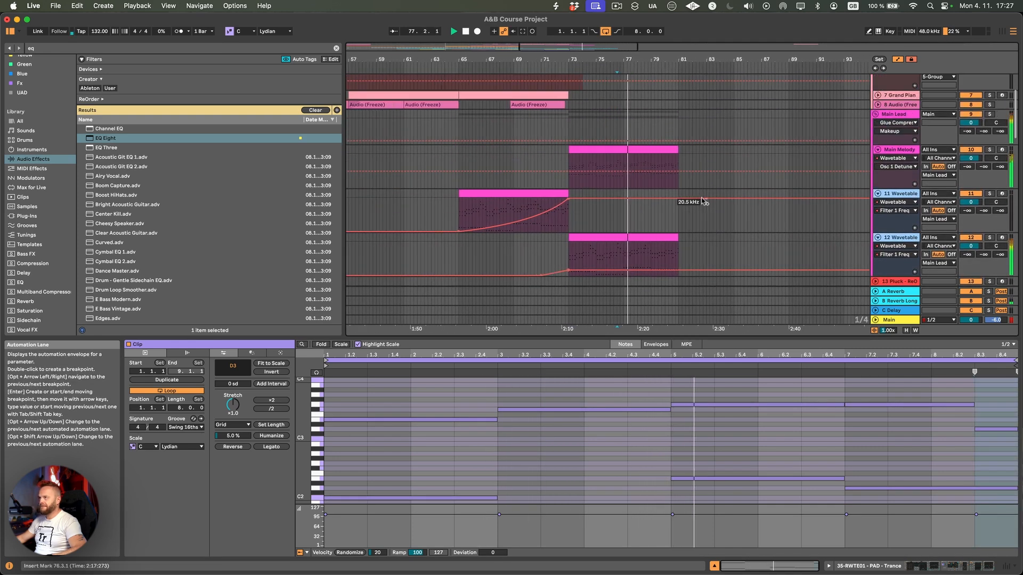
scroll(745, 206, right, 2)
scroll(761, 211, down, 1)
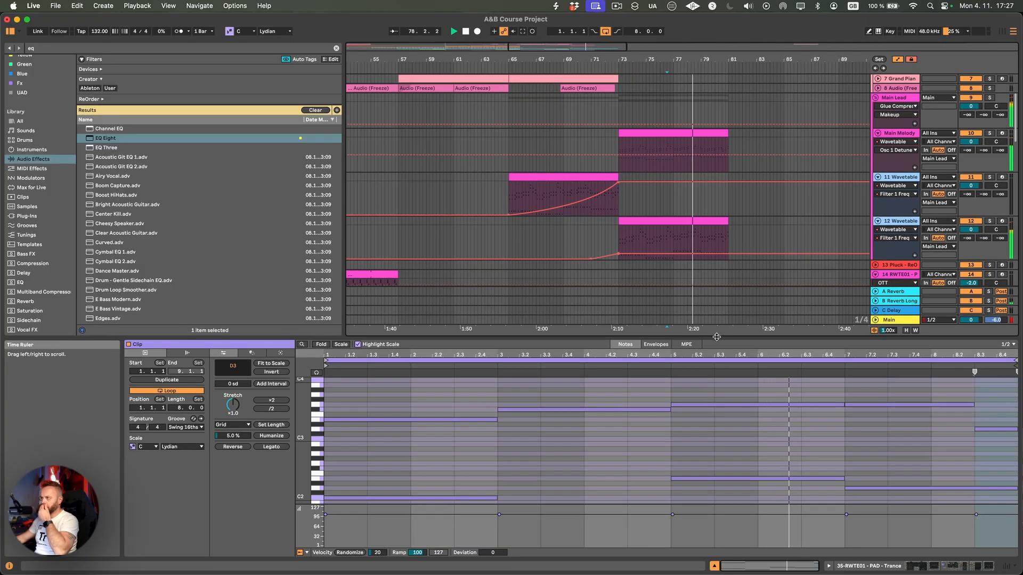
drag(708, 335, 714, 431)
scroll(735, 319, down, 15)
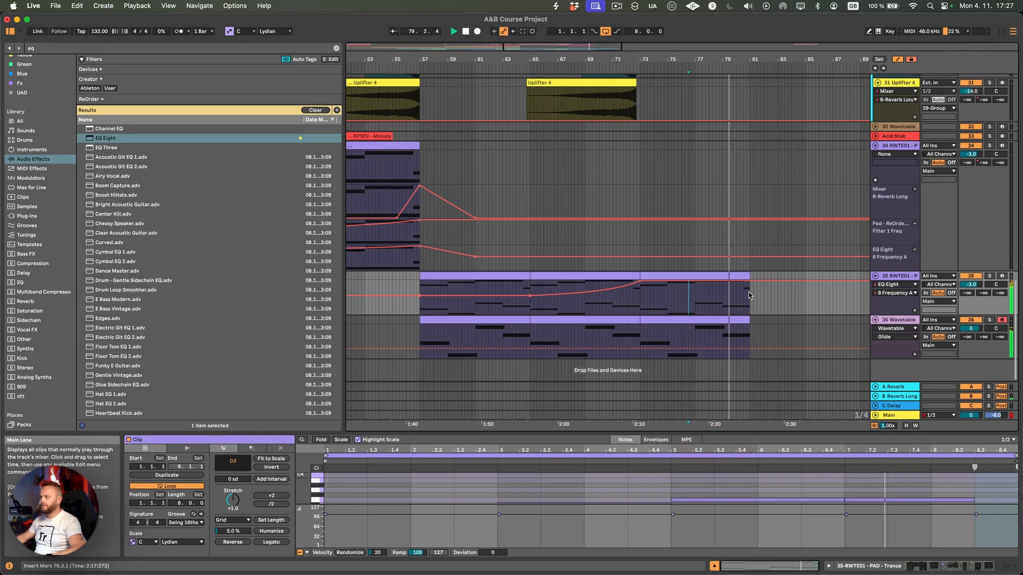
key(space)
- Remove the low notes between A1 and E2 from the track 35 pad clip at bars 73–81
click(712, 276)
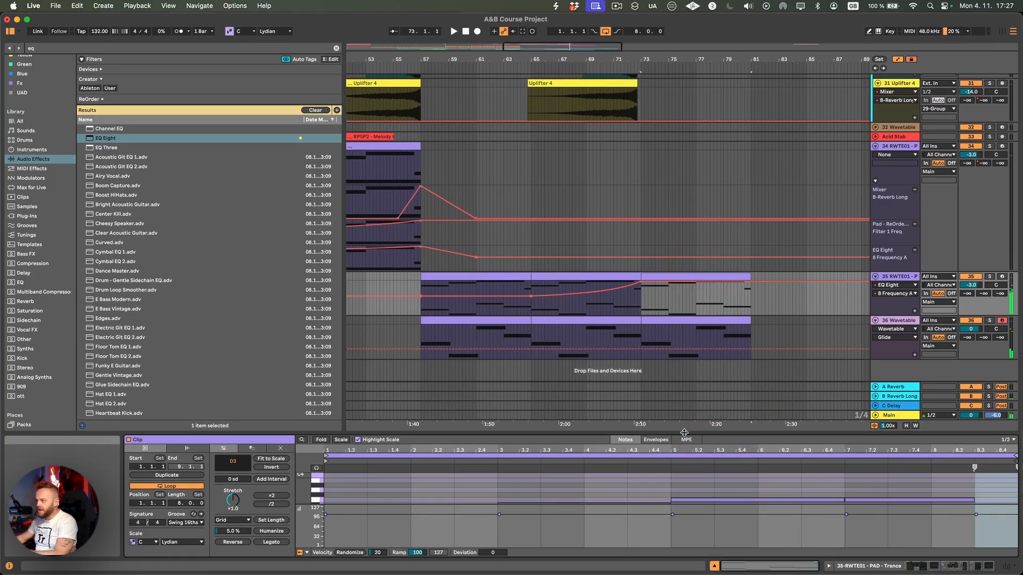
drag(686, 433, 742, 286)
drag(421, 406, 1015, 543)
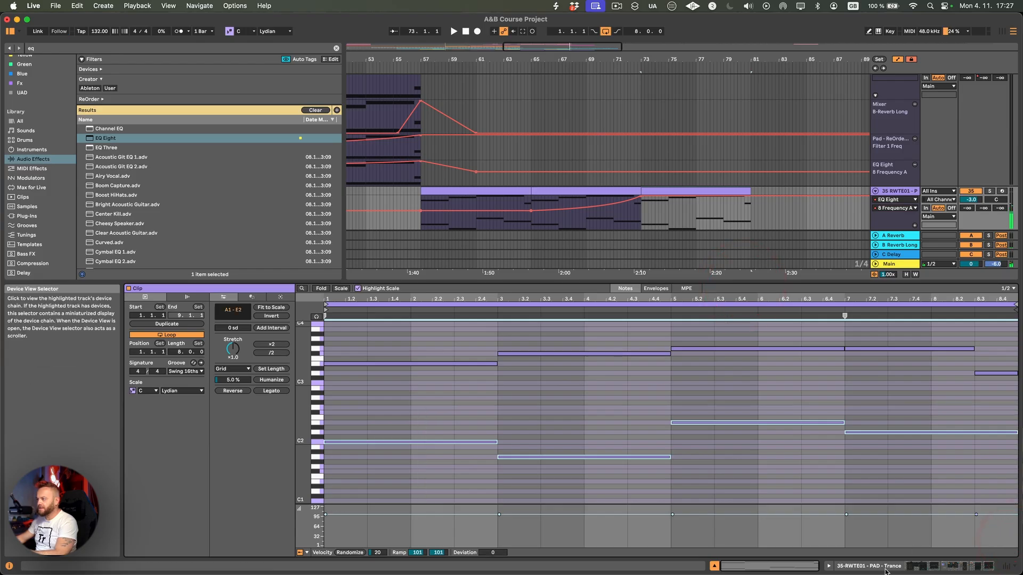
- Show the pad track's devices, play from bar 73 and lower the track 35 volume to -4.0 dB
click(886, 570)
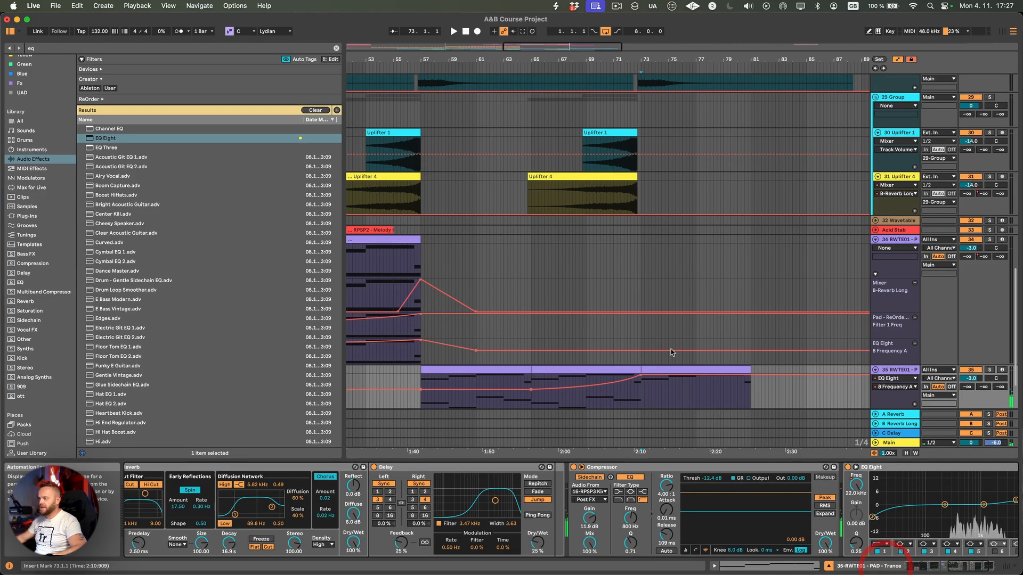
click(659, 369)
click(659, 368)
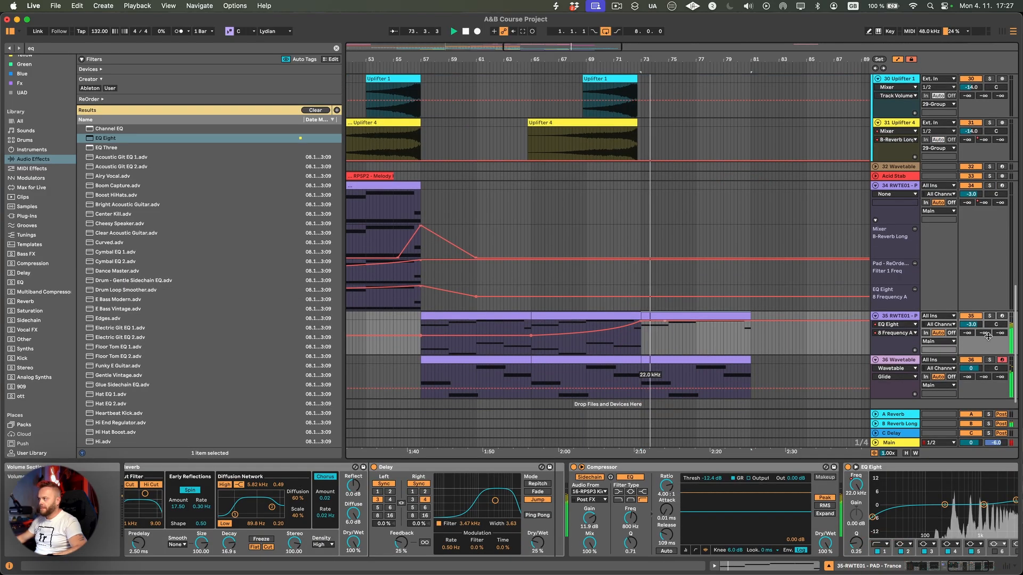
drag(978, 326, 978, 331)
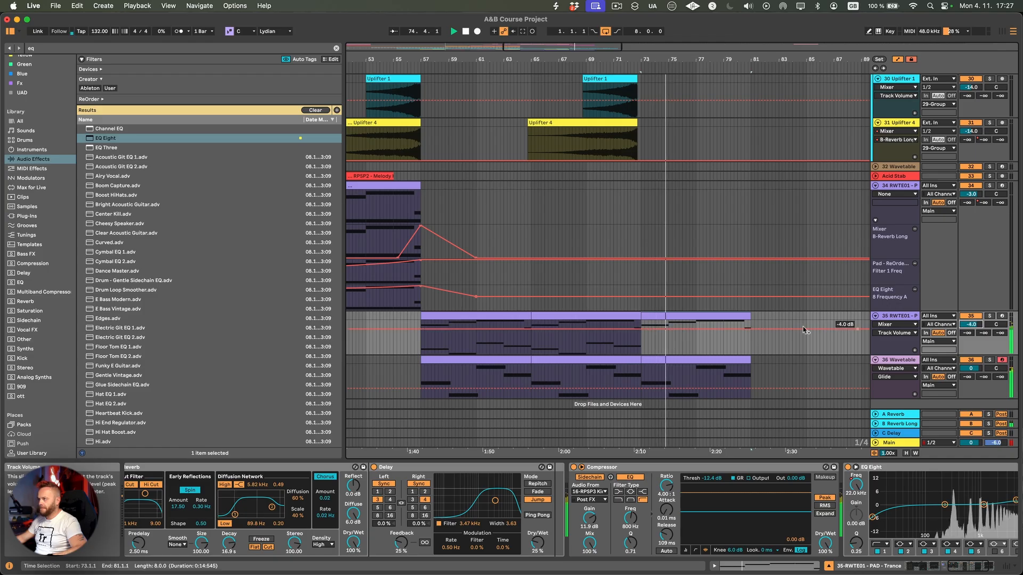
- Hide the automation, fold tracks 34, 35 and 36, and save the set
key(a)
click(875, 272)
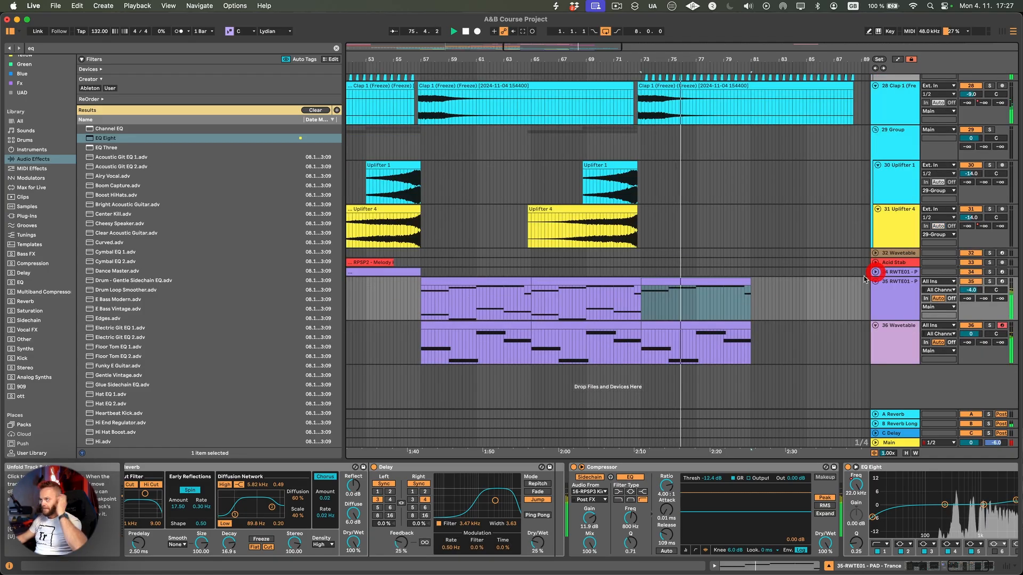
click(876, 282)
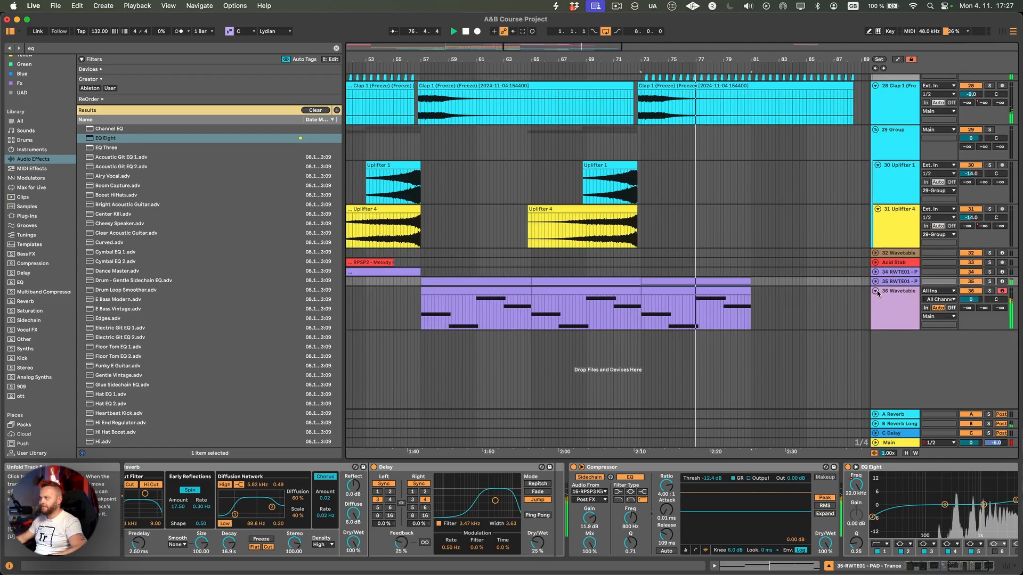
click(876, 291)
scroll(930, 330, left, 10)
scroll(930, 330, right, 12)
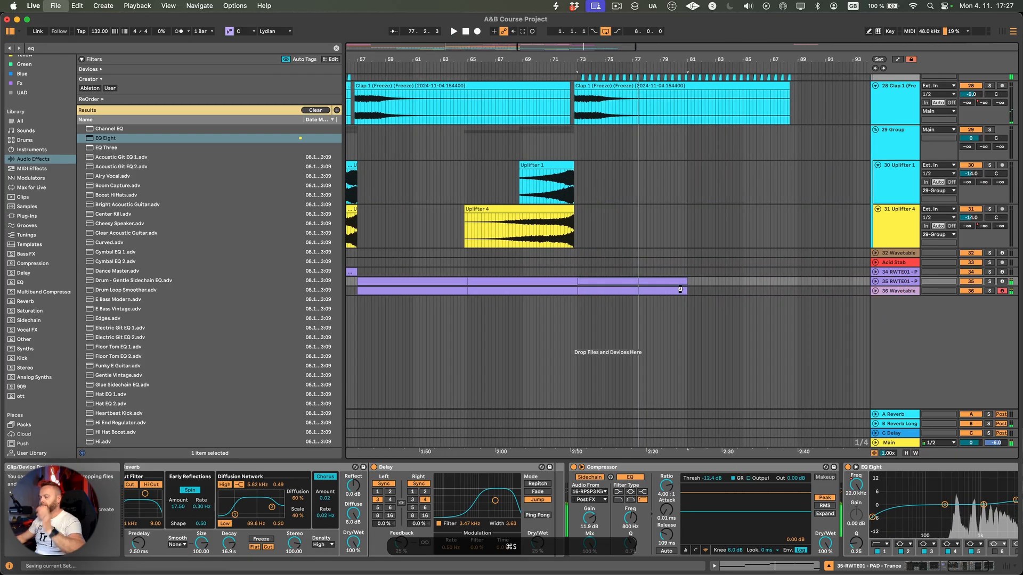
click(682, 291)
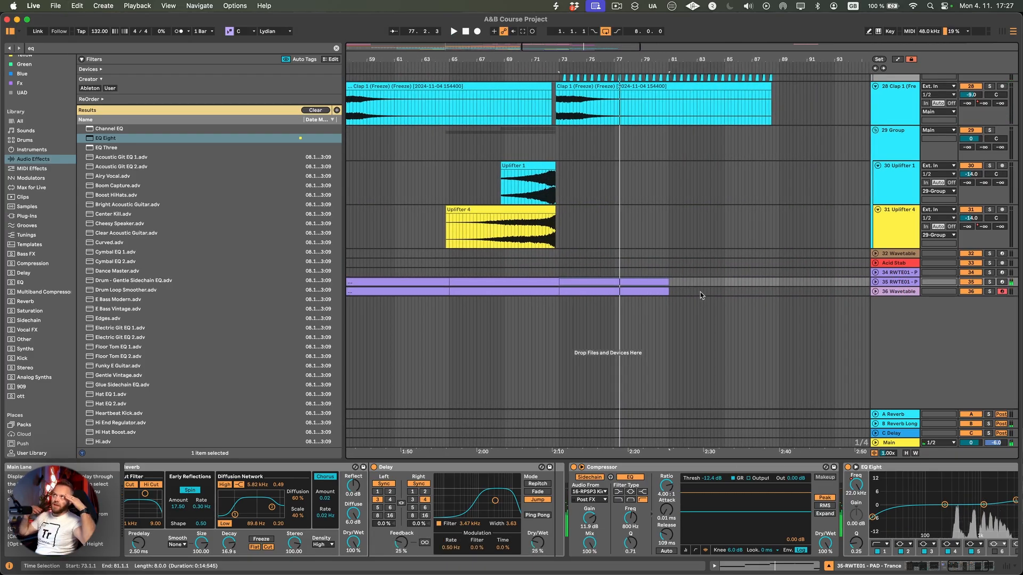
- Fold the 5 Group, the Main Lead group and the 14 RWTE01 track
scroll(700, 292, left, 6)
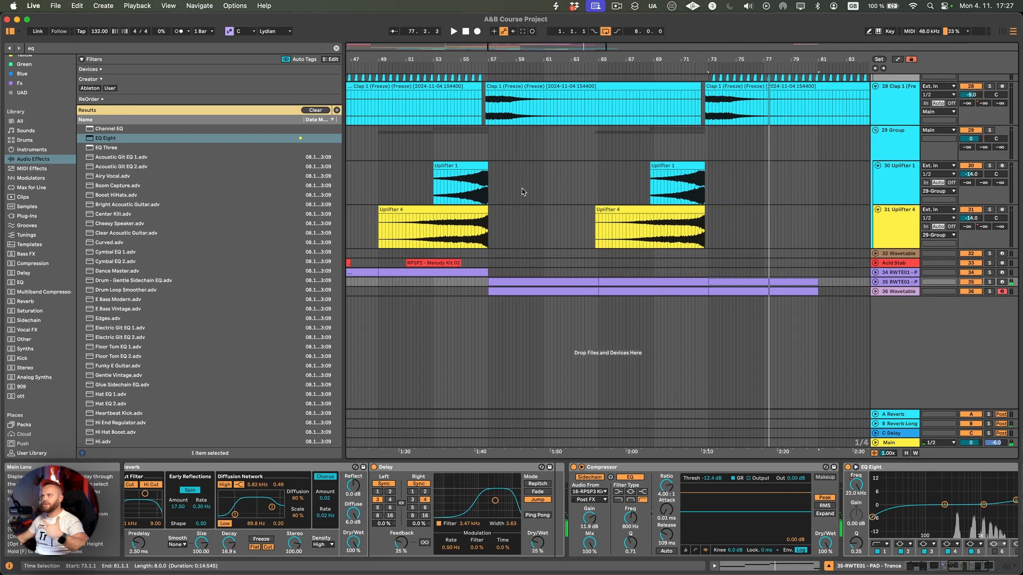
scroll(522, 191, down, 5)
scroll(545, 202, up, 10)
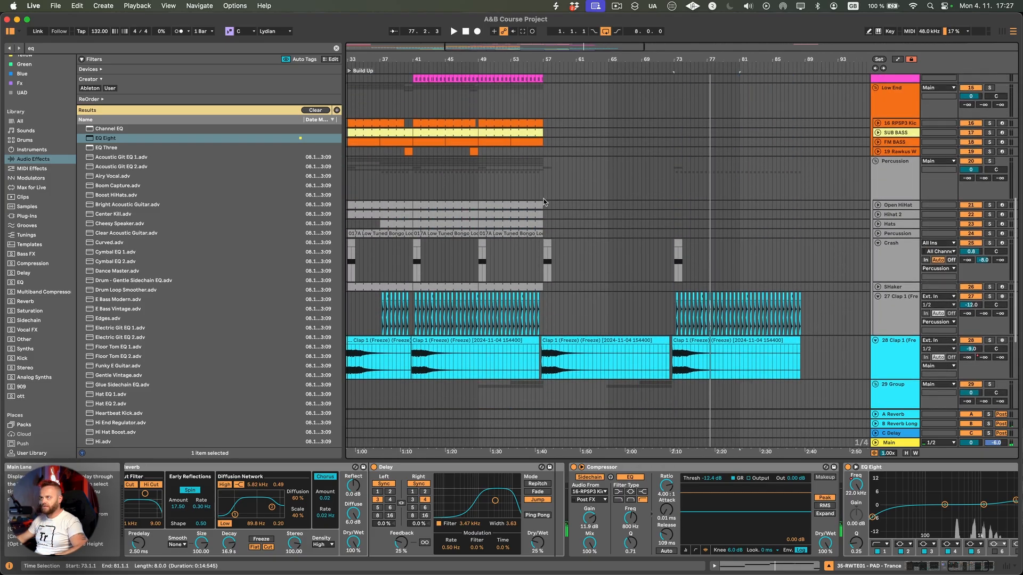
scroll(545, 202, up, 10)
click(570, 166)
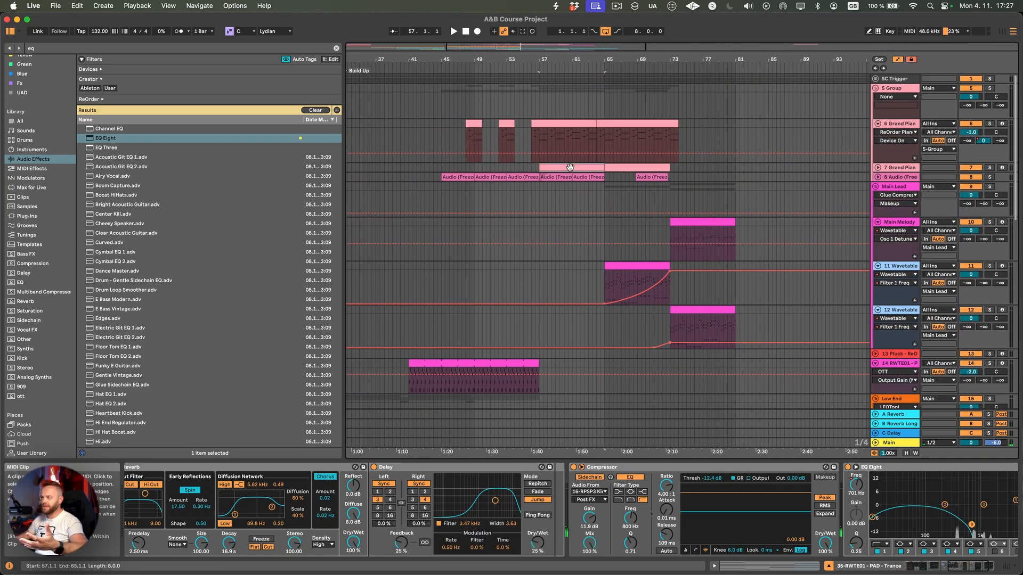
click(593, 176)
click(875, 88)
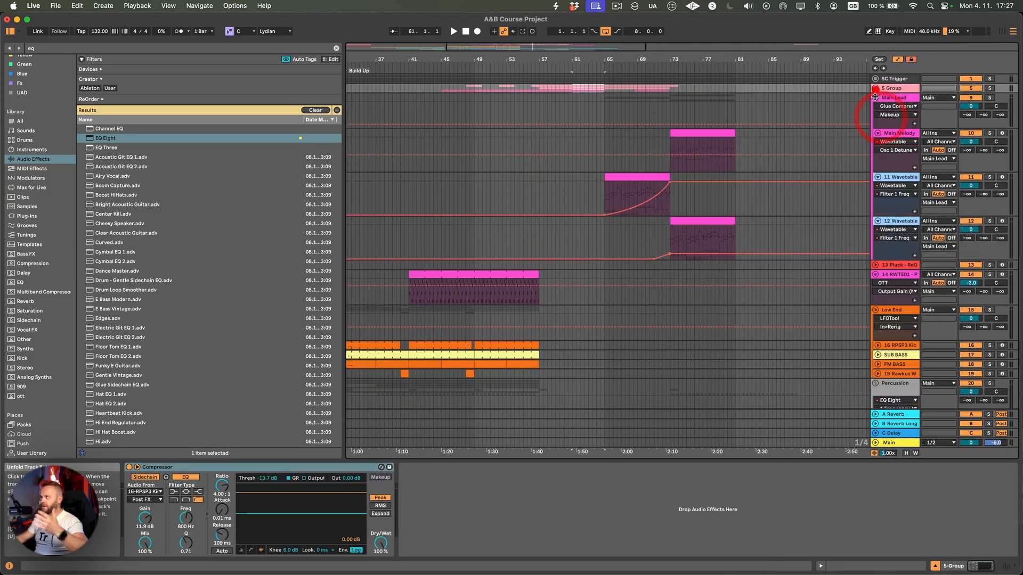
click(875, 97)
click(875, 117)
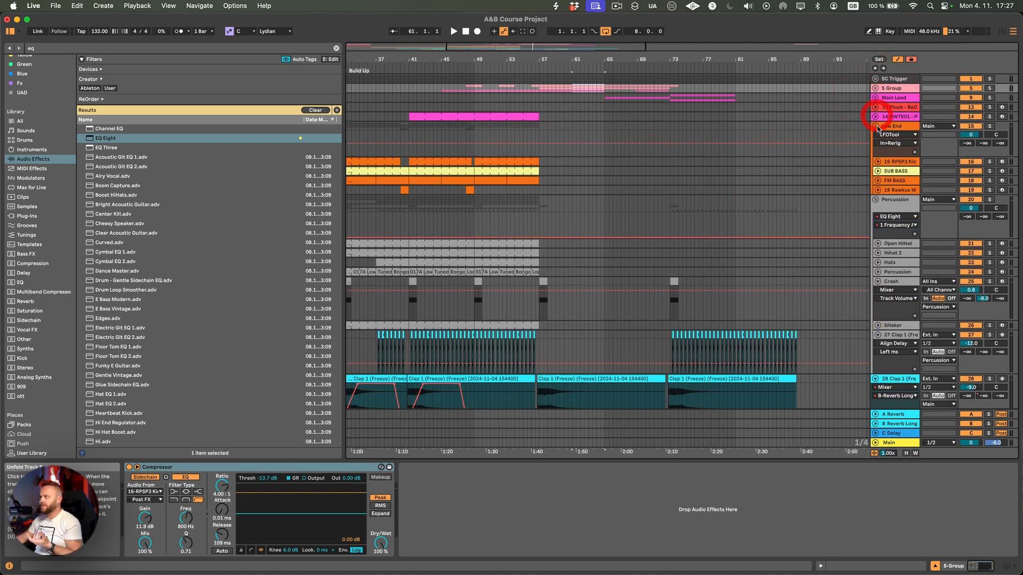
- Fold the Low End and Percussion groups, the 28 Clap 1 track and the 29 Group
click(875, 127)
click(875, 135)
click(875, 155)
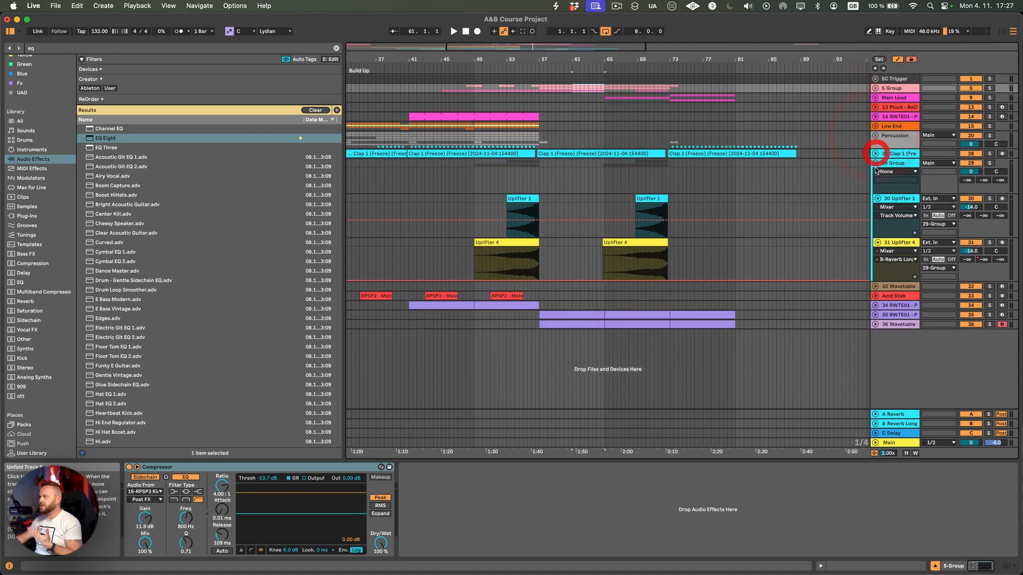
click(875, 164)
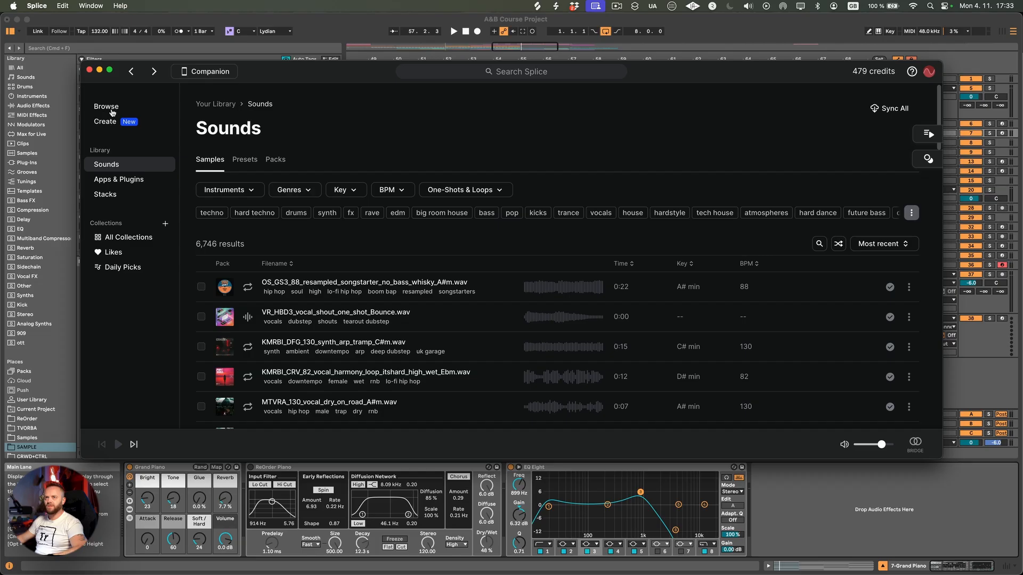
- In Splice, browse the instruments to female vocal samples and filter them by the key of G major
click(106, 107)
click(266, 306)
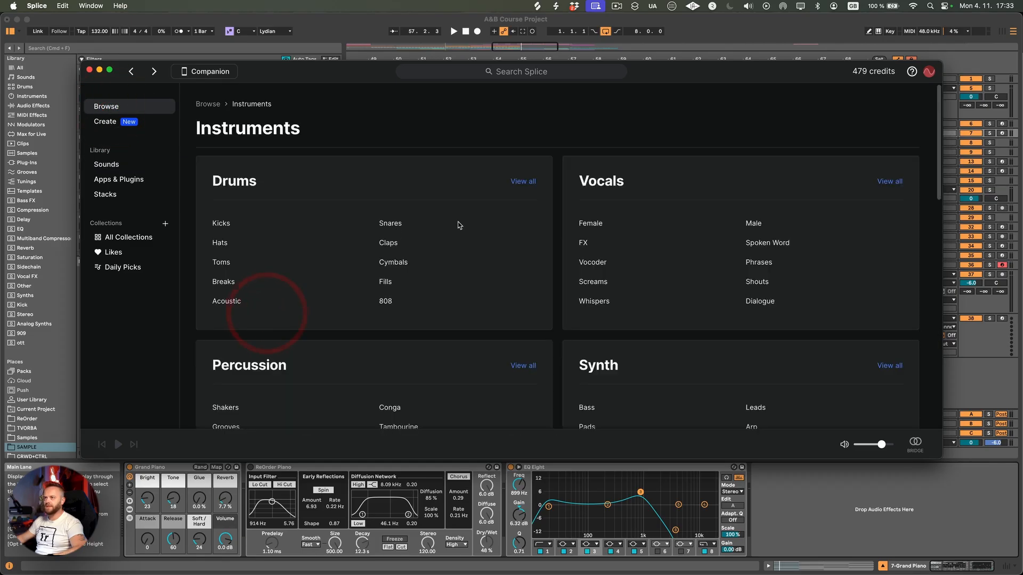
click(591, 223)
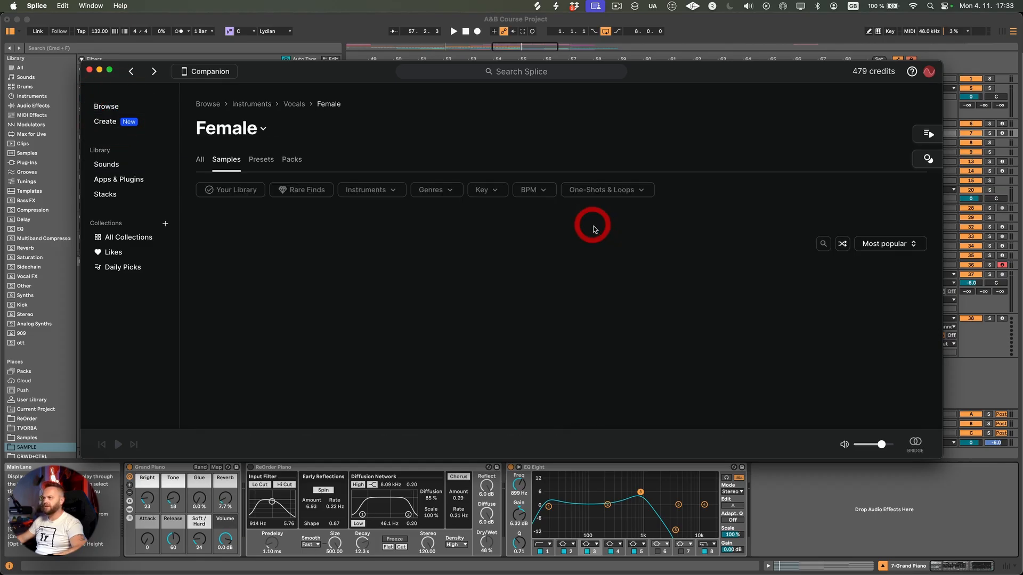
click(491, 192)
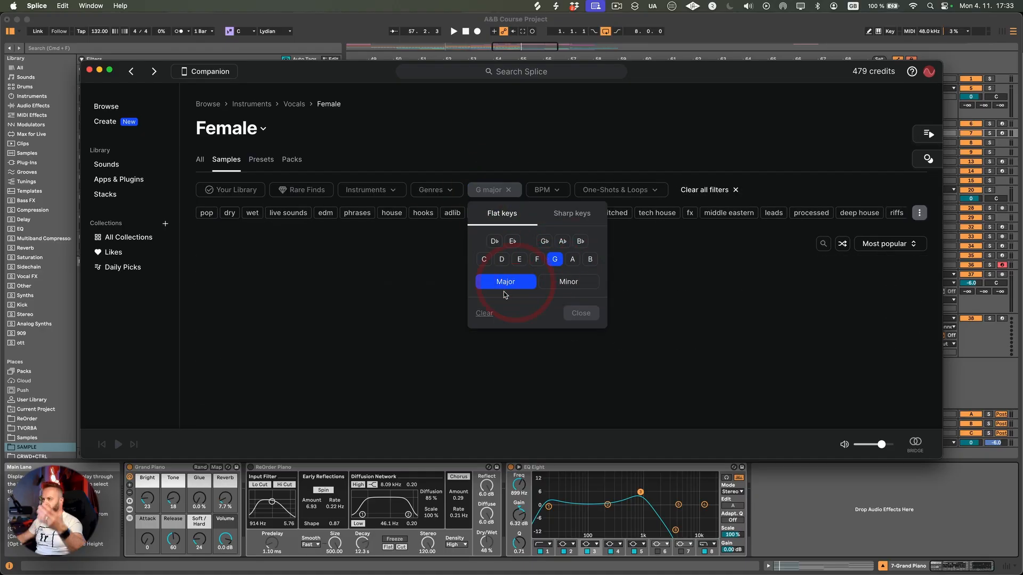
- Close the key filter and audition the first female vocal samples, from FH2_128_kit_loop_knowthis to the DS_ME one-shot "lil" ad-lib
click(588, 315)
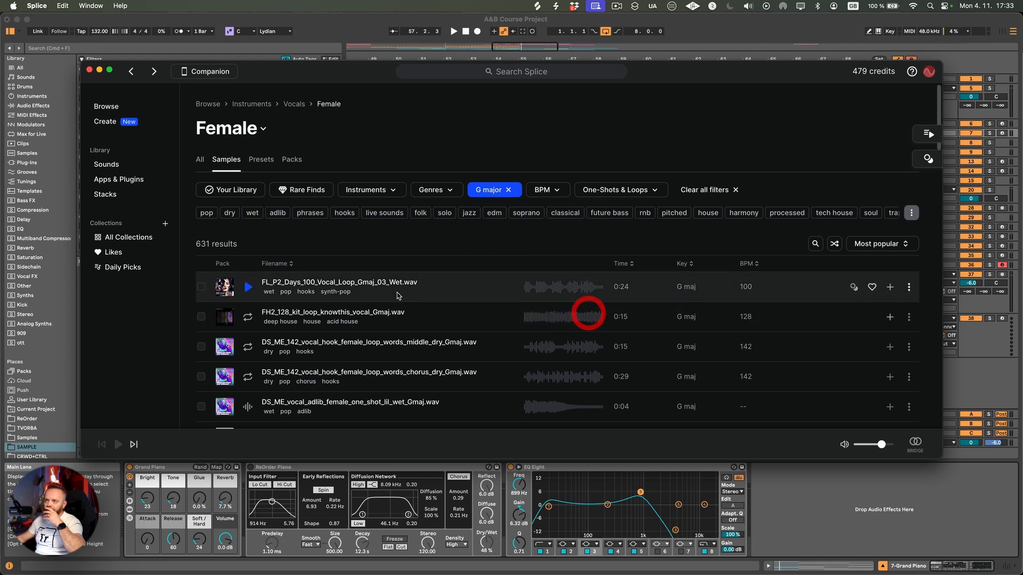
click(246, 318)
key(Down)
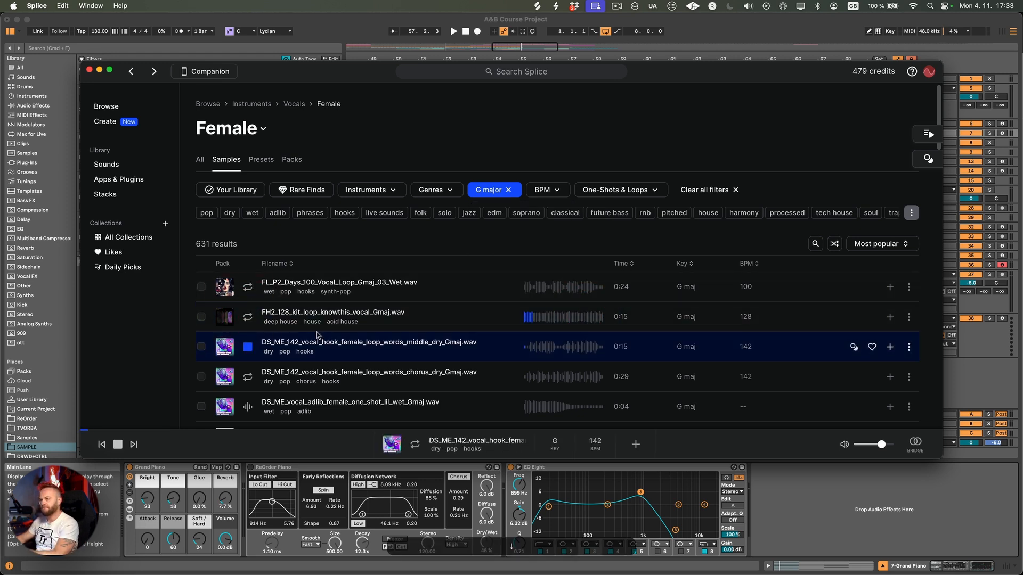
scroll(325, 338, down, 1)
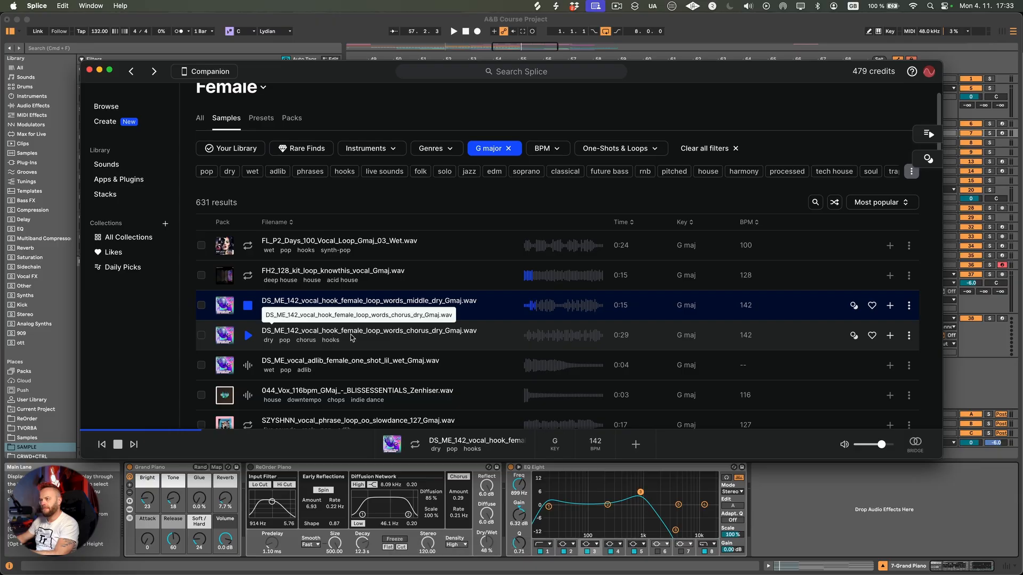
key(Down)
key(Down)
scroll(375, 338, down, 1)
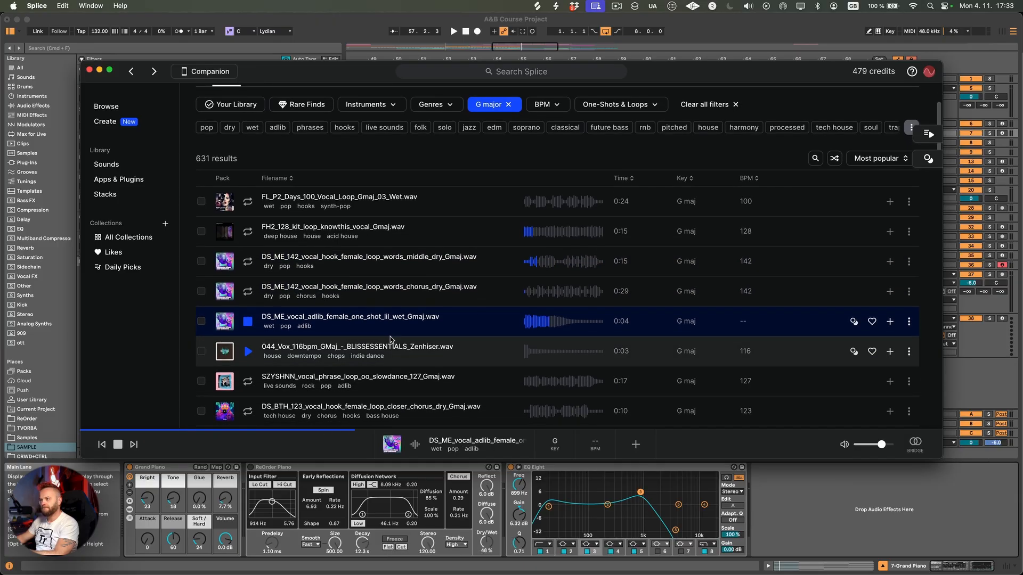
scroll(392, 342, down, 2)
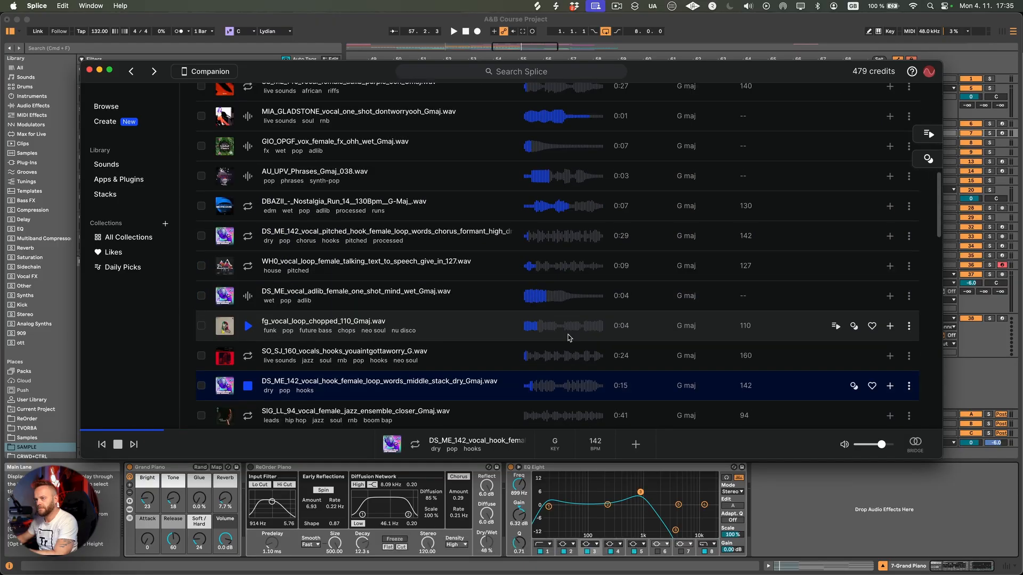
- Audition the samples down to SC_CF_100_loop_vocal_air_Gmaj.wav and add that loop to the library
scroll(569, 337, down, 2)
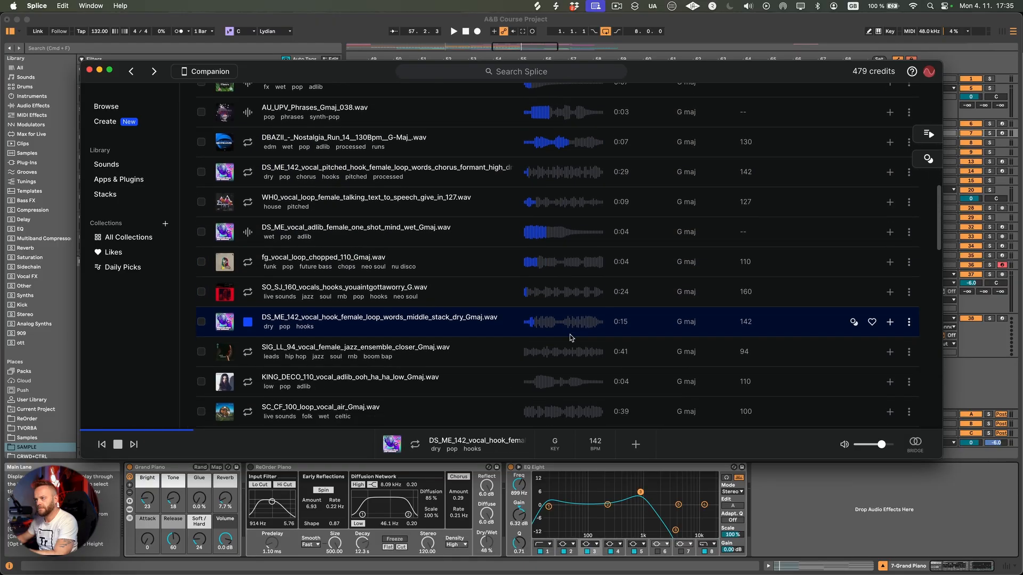
key(Down)
key(Down)
key(Down)
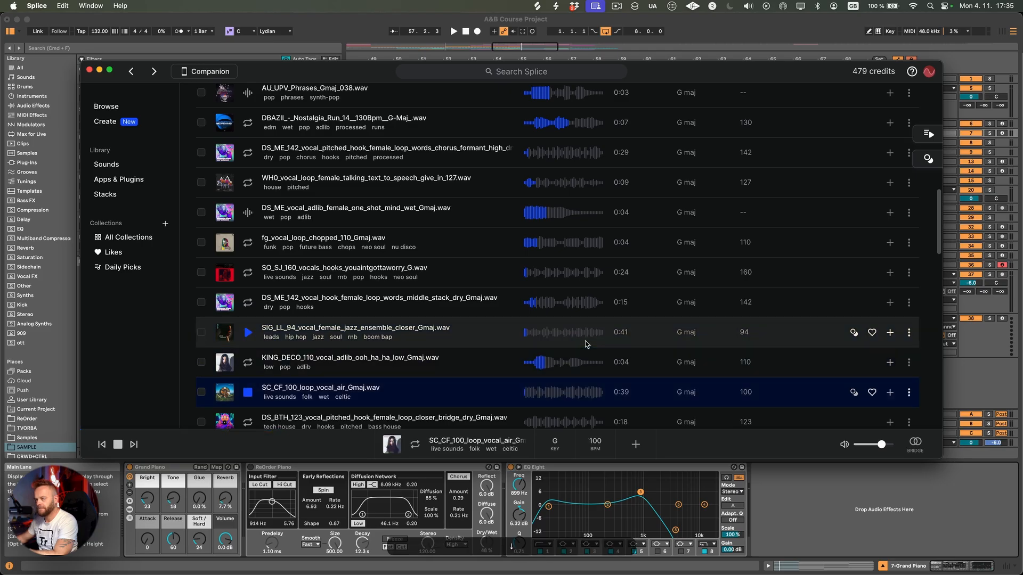
scroll(586, 346, down, 1)
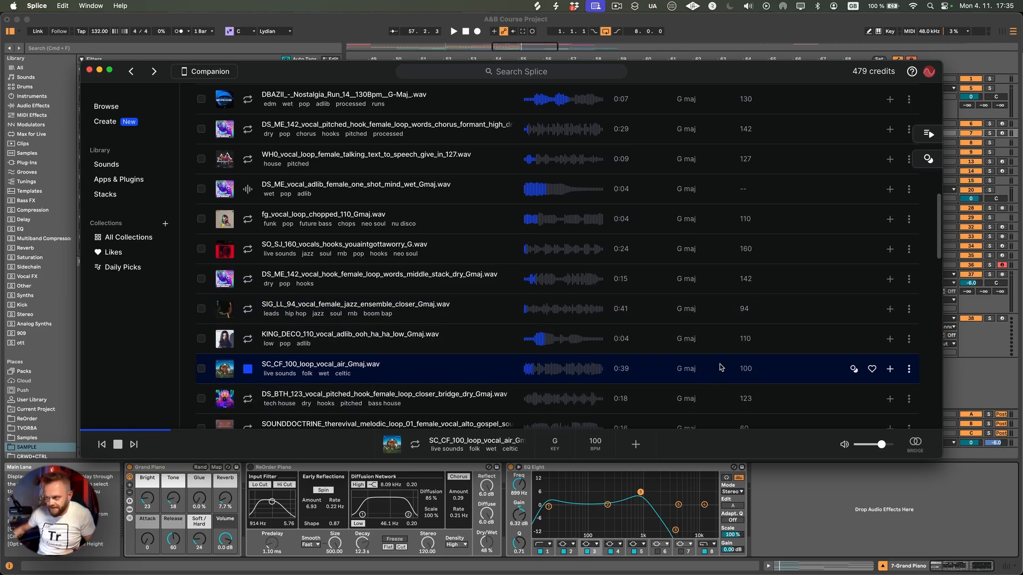
scroll(874, 378, up, 1)
click(888, 372)
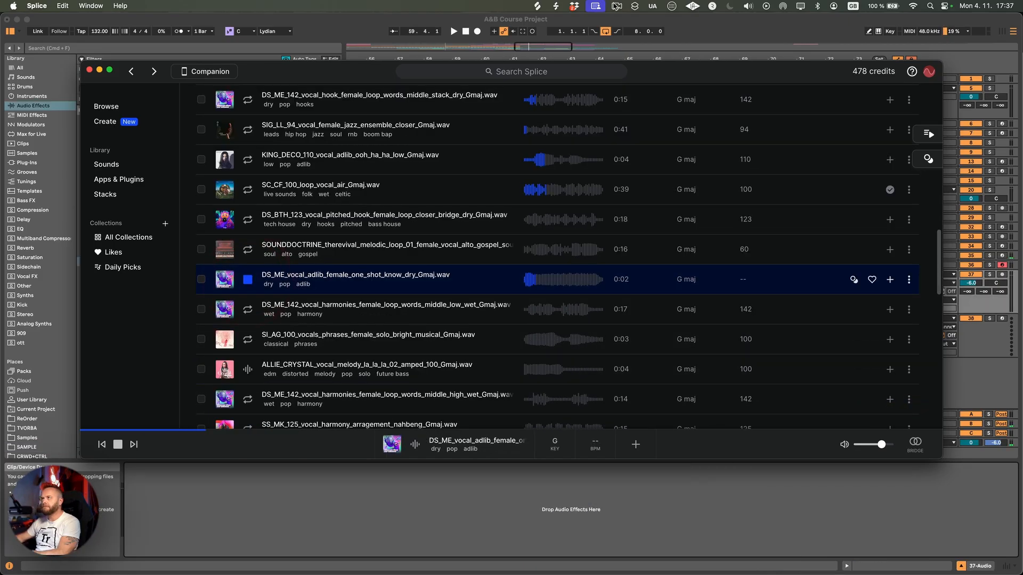
- Audition the vocal phrases and harmonies from SI_AG_100_vocals_phrases_female_solo_bright down to the DS_ME one-shot "alone" phrase
click(616, 6)
click(634, 53)
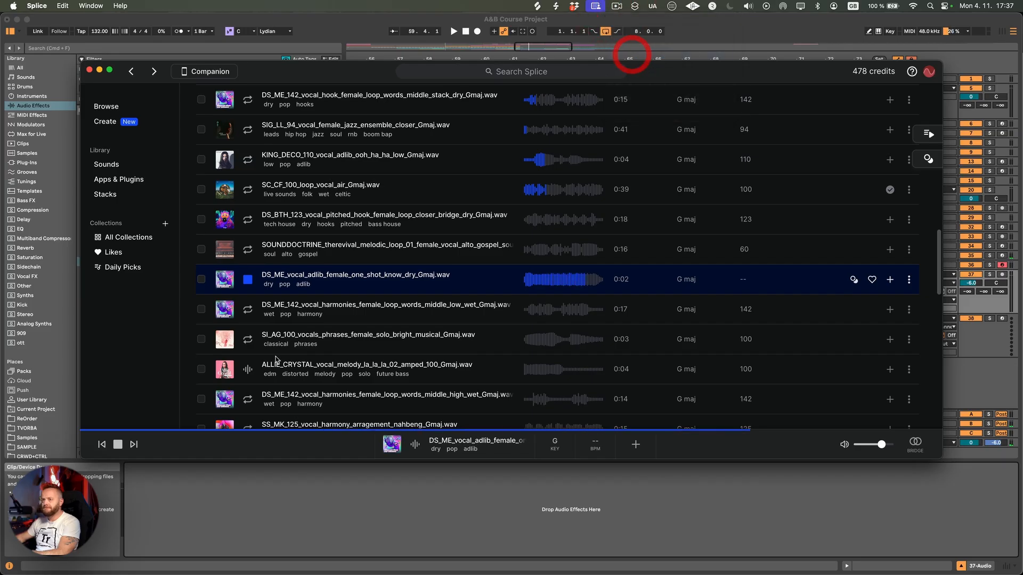
click(248, 342)
key(Down)
key(Down)
scroll(319, 320, down, 4)
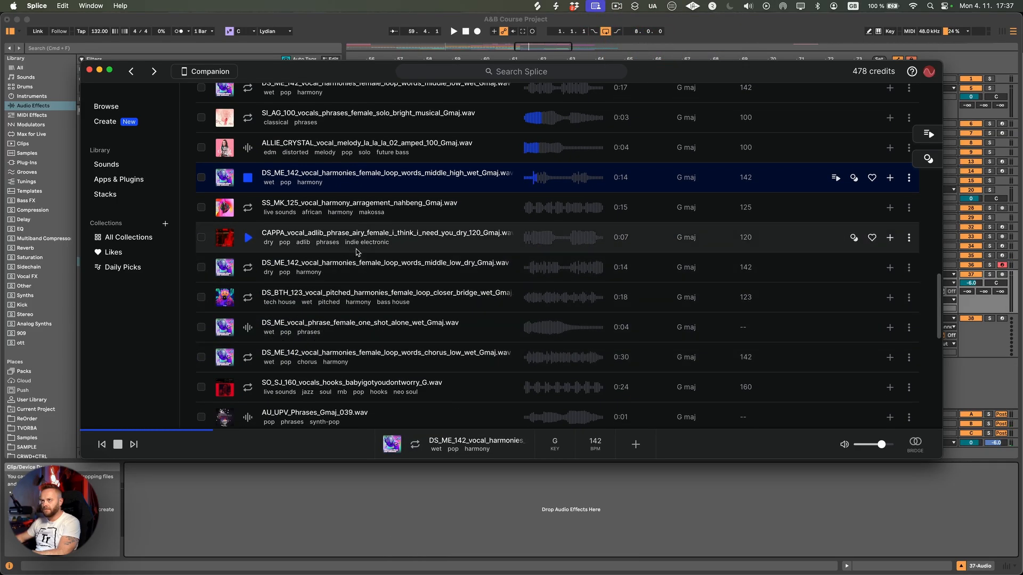
scroll(360, 276, up, 1)
key(Down)
key(Down)
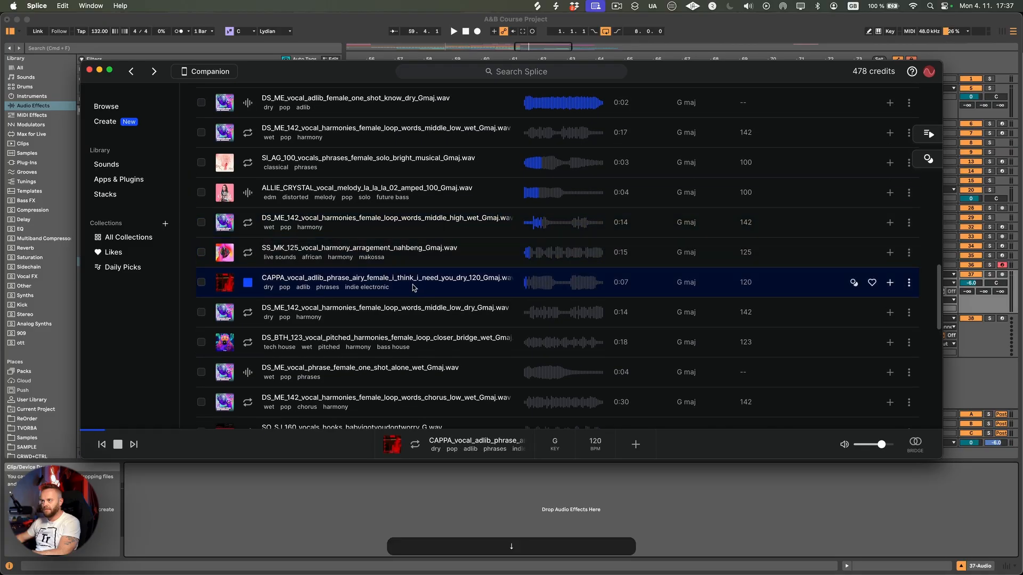
key(Down)
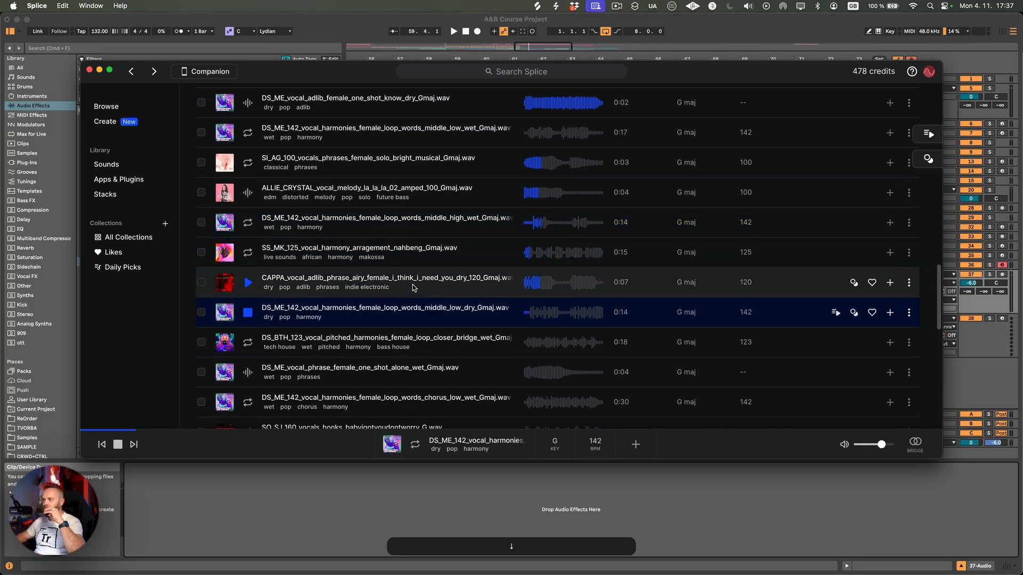
key(Down)
key(Down)
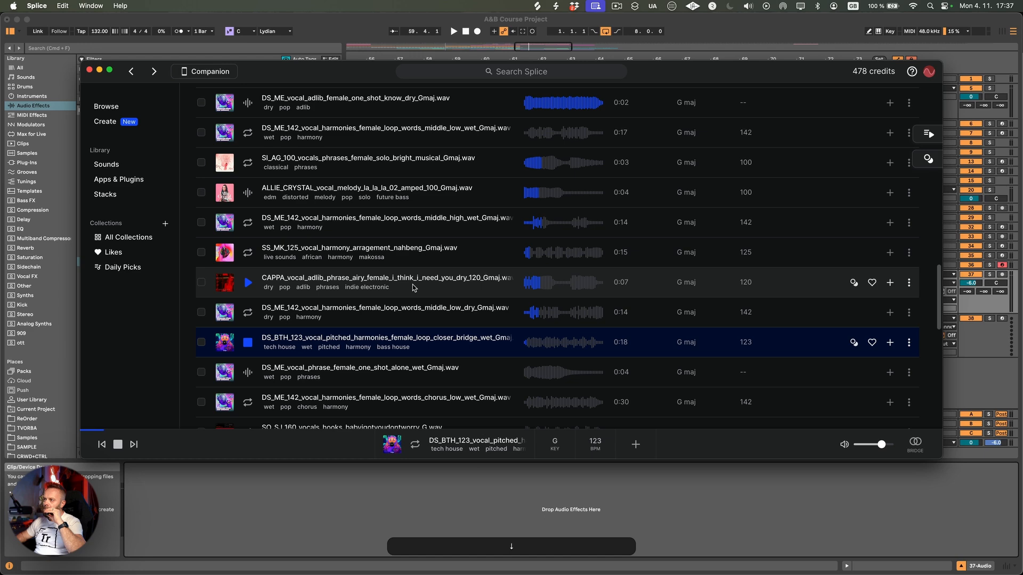
scroll(330, 304, down, 3)
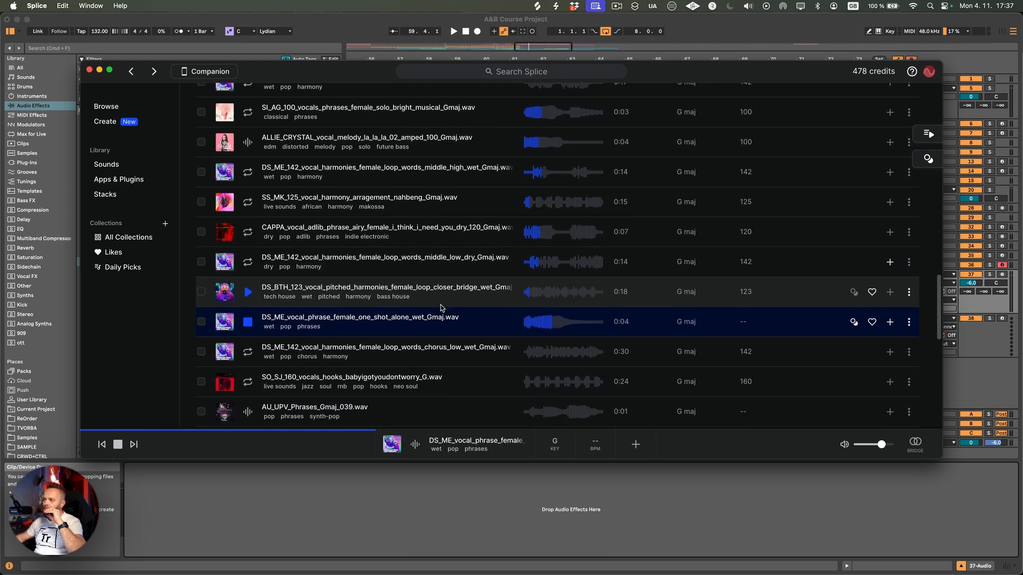
- Audition the chorus harmony loop, both SO_SJ_160 baby hooks and the AU_UPV_Phrases_Gmaj_039 phrase, then stop the preview
click(253, 321)
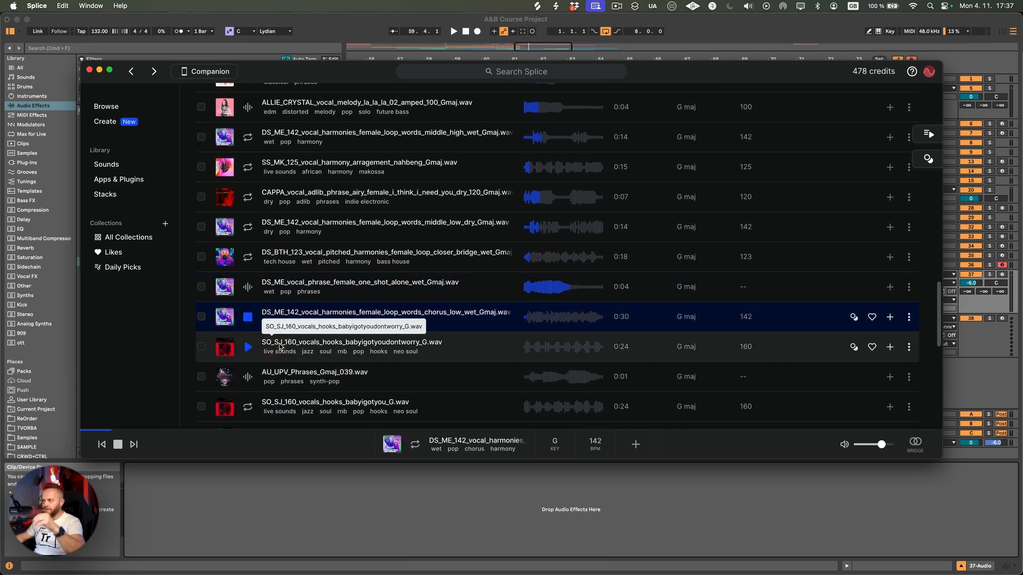
click(249, 348)
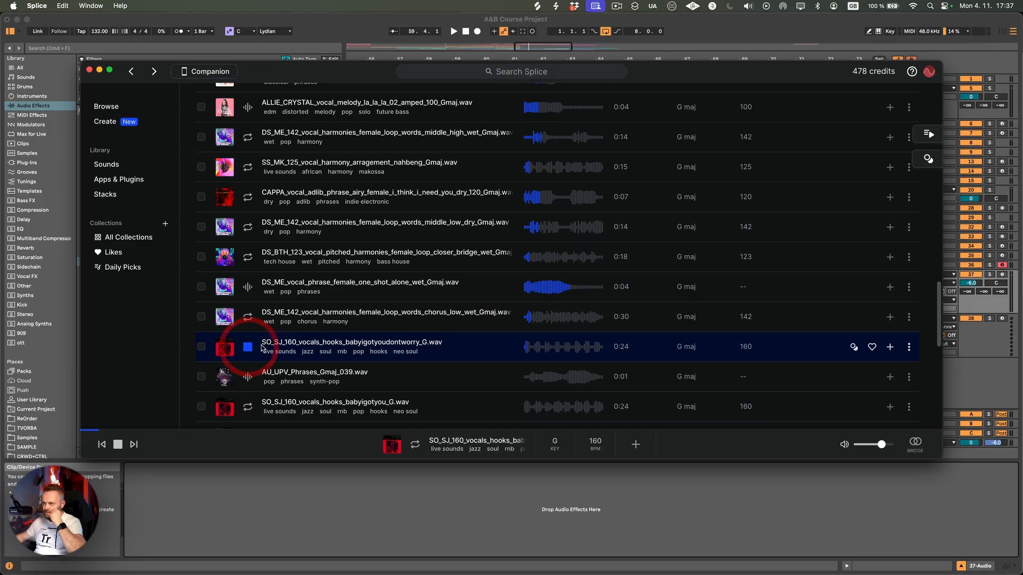
click(248, 379)
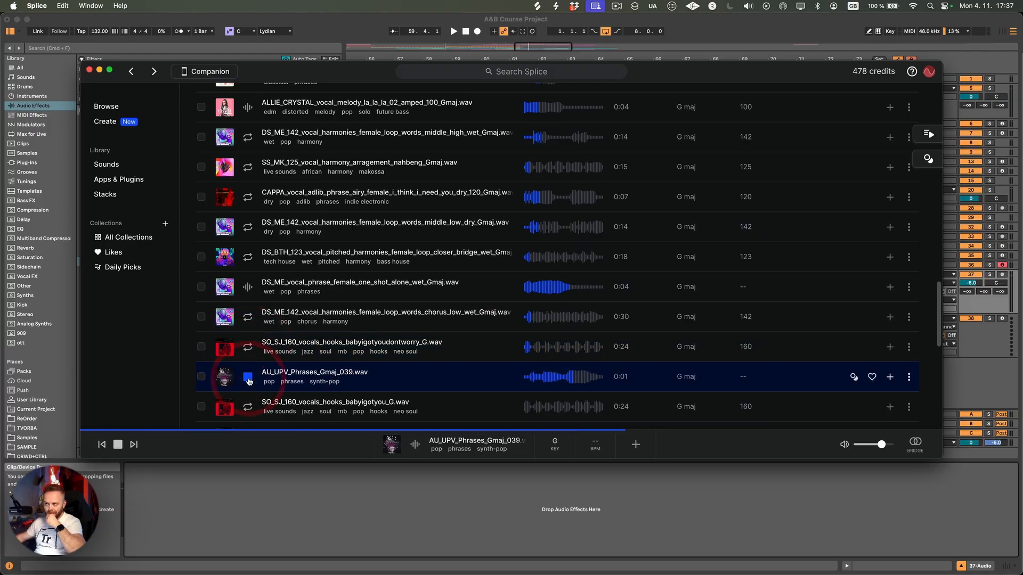
scroll(249, 381, down, 2)
click(245, 360)
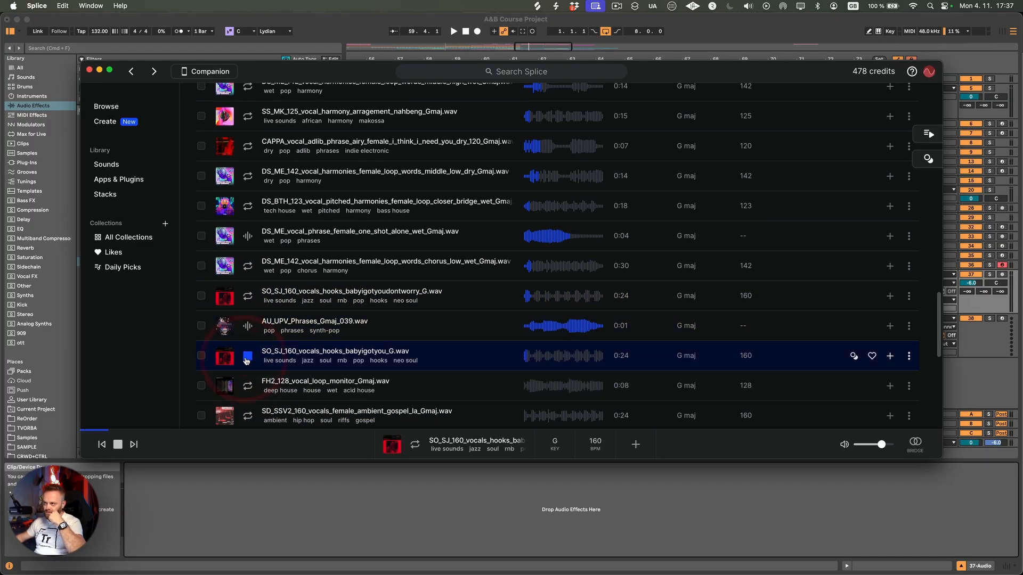
key(space)
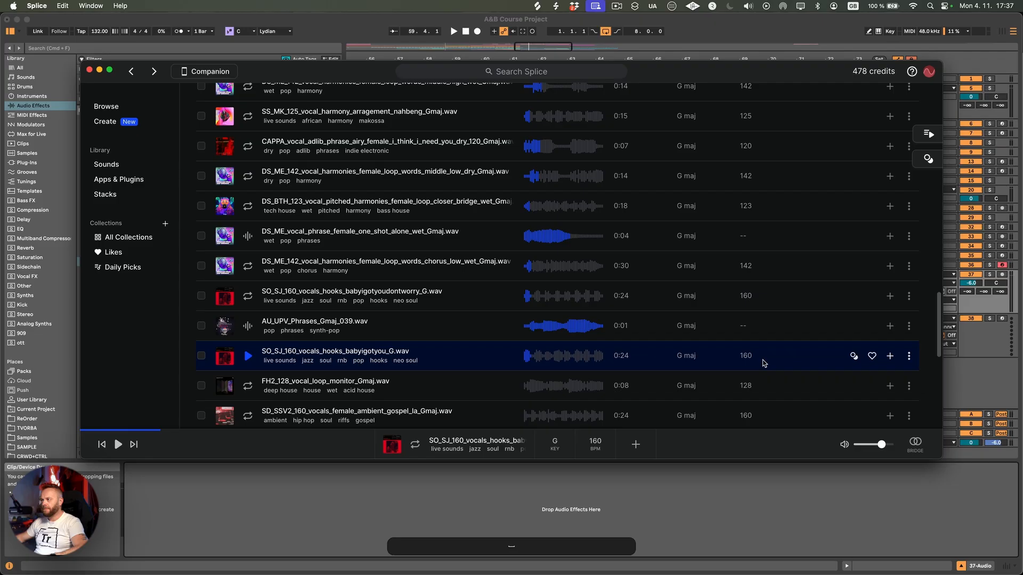
- Add SO_SJ_160_vocals_hooks_babyigotyou_G.wav to the library and copy the sample to the clipboard
click(889, 358)
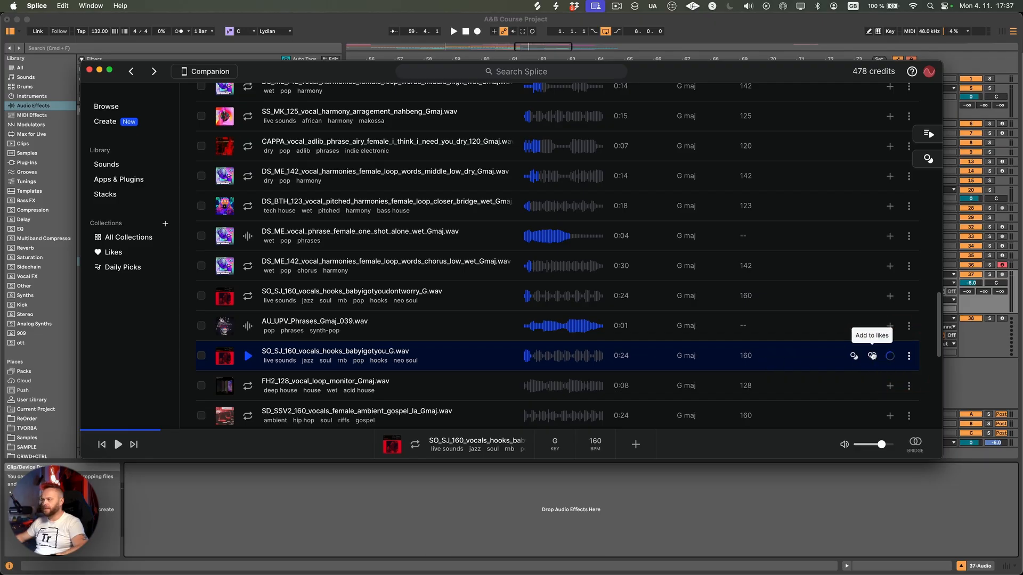
click(906, 356)
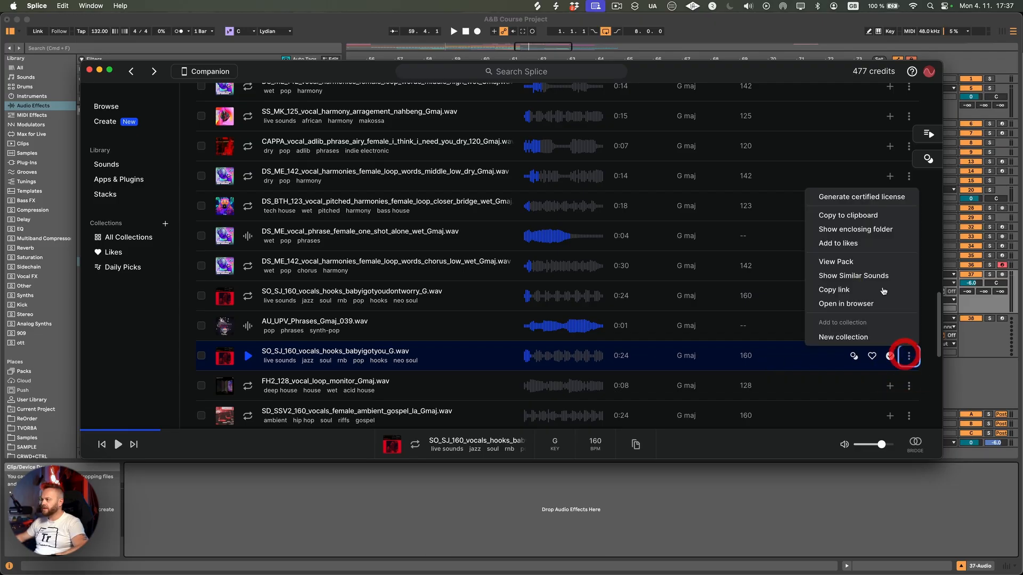
click(838, 215)
- Switch to Ableton Live, paste the vocal sample into audio track 37 at bar 57 and show its waveform
key(super+Tab)
click(395, 303)
key(super+v)
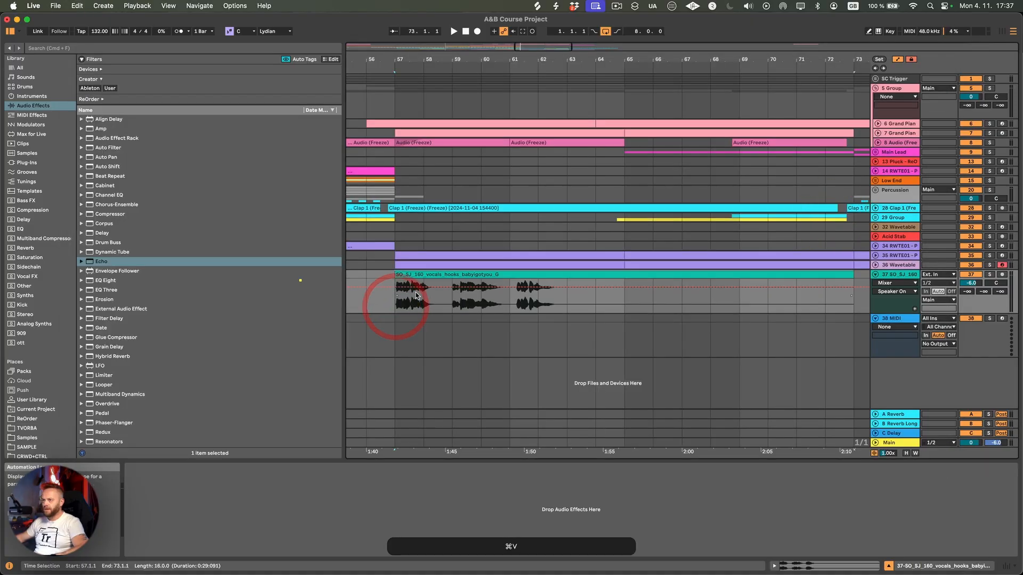
double_click(422, 275)
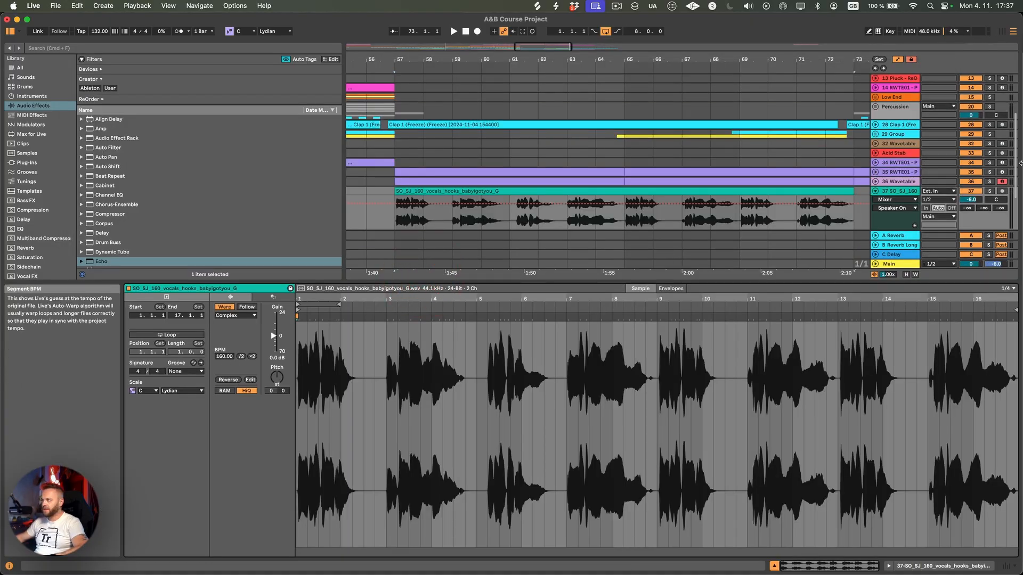
- Play back the pasted vocal together with the arrangement from bar 57
click(985, 195)
key(space)
drag(420, 59, 498, 137)
drag(510, 59, 510, 26)
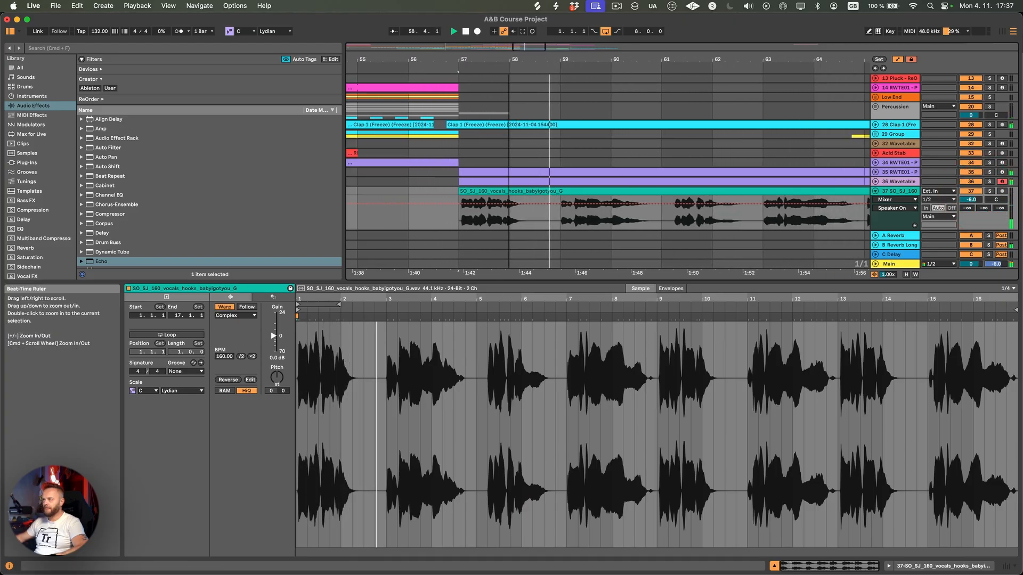
mouse_move(554, 58)
mouse_down()
mouse_move(555, 47)
mouse_move(555, 64)
mouse_up()
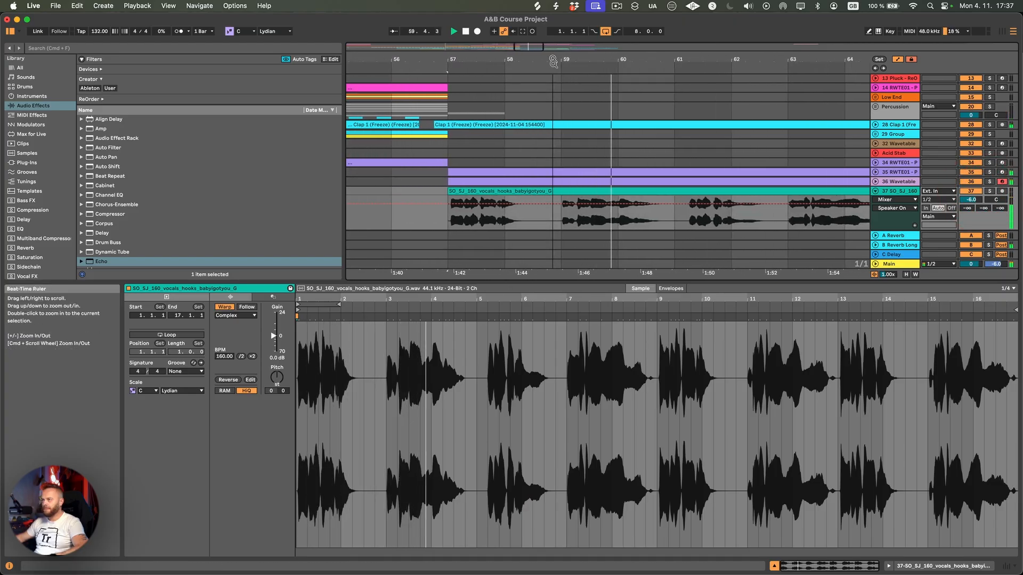
- Delete the vocal between bars 59 and 61 and, using a 1/8 grid, the phrase starting at bar 63
drag(562, 213, 676, 213)
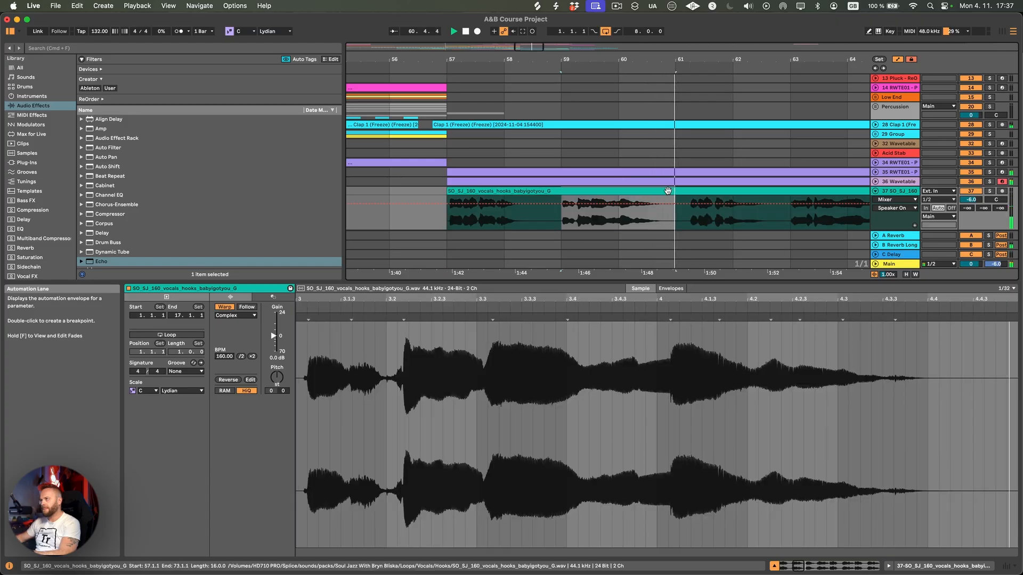
key(BackSpace)
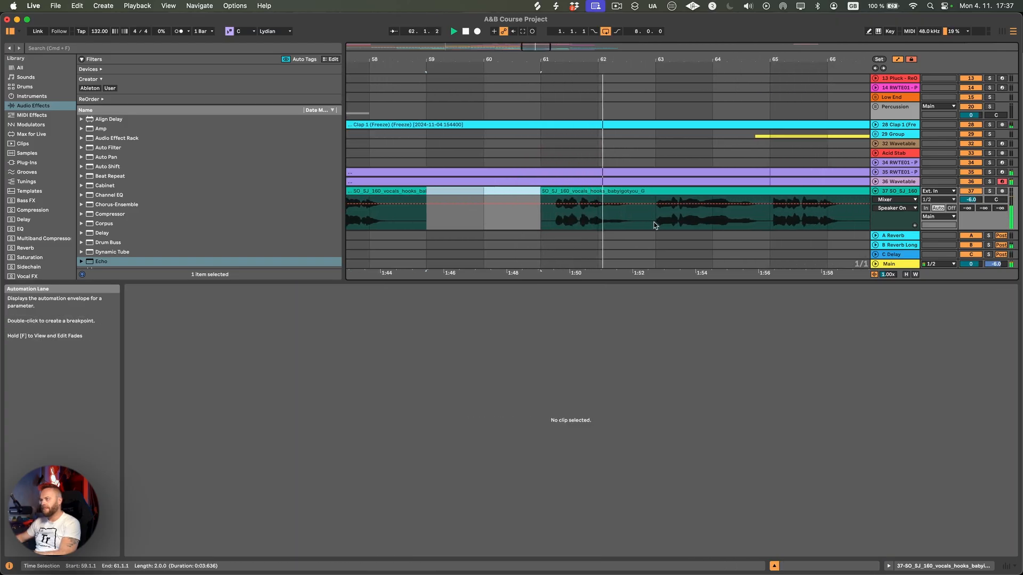
right_click(657, 225)
click(660, 223)
click(699, 371)
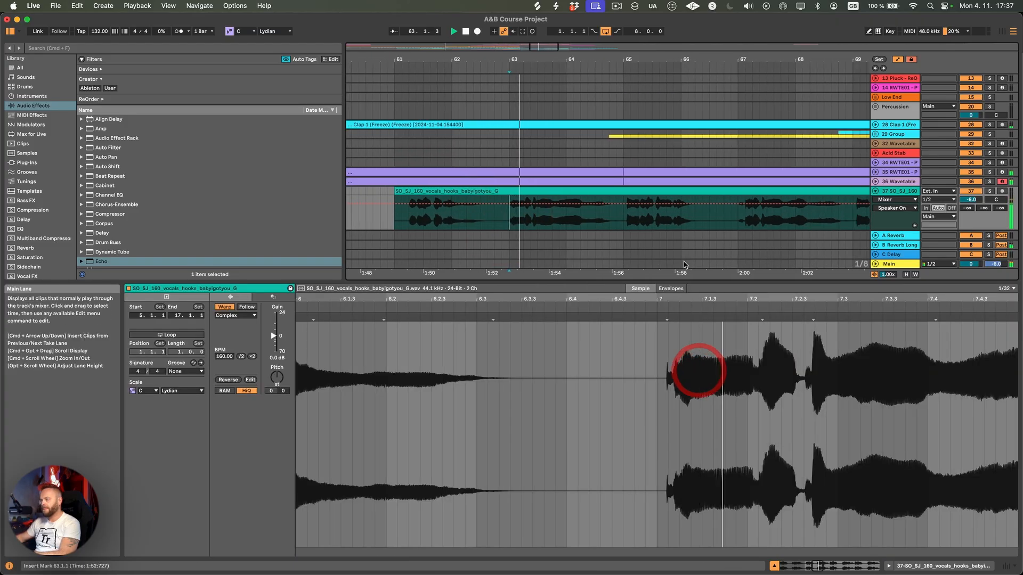
shift+click(577, 195)
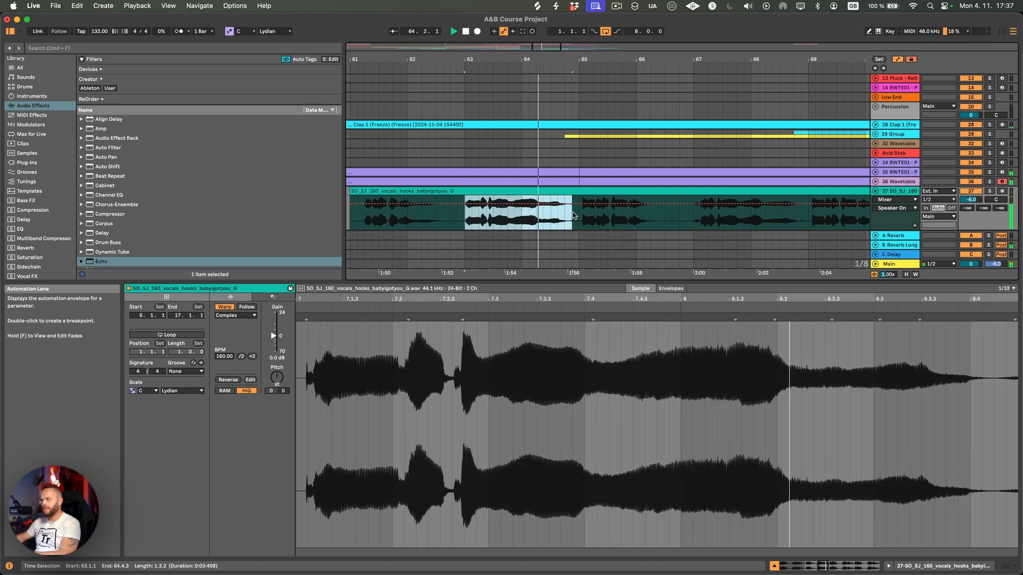
key(BackSpace)
key(space)
scroll(538, 193, left, 6)
- Listen to the first vocal clip, set the fixed grid to 1/4, and trim the clip's start to 57.2
click(481, 191)
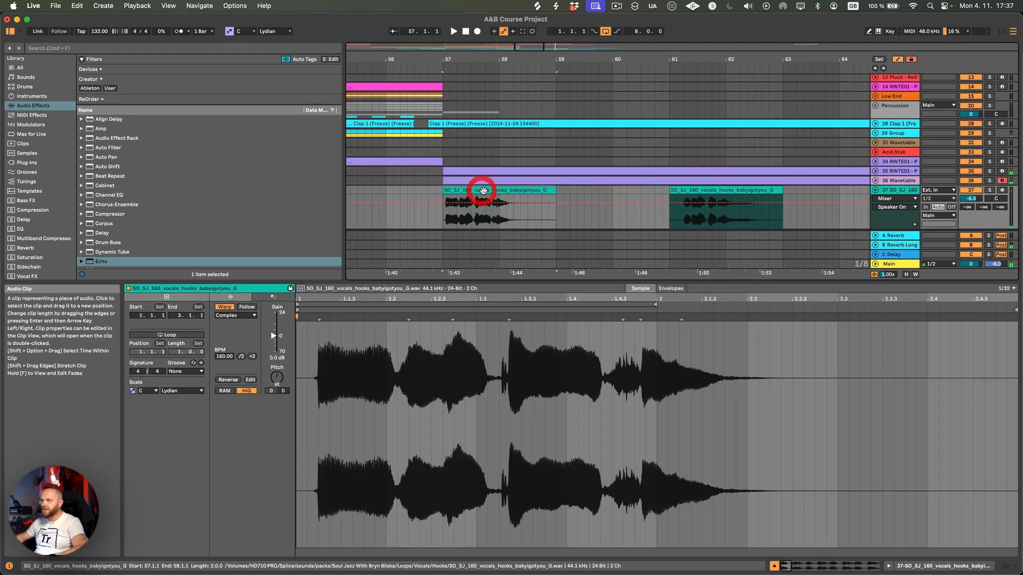
key(space)
drag(446, 59, 433, 196)
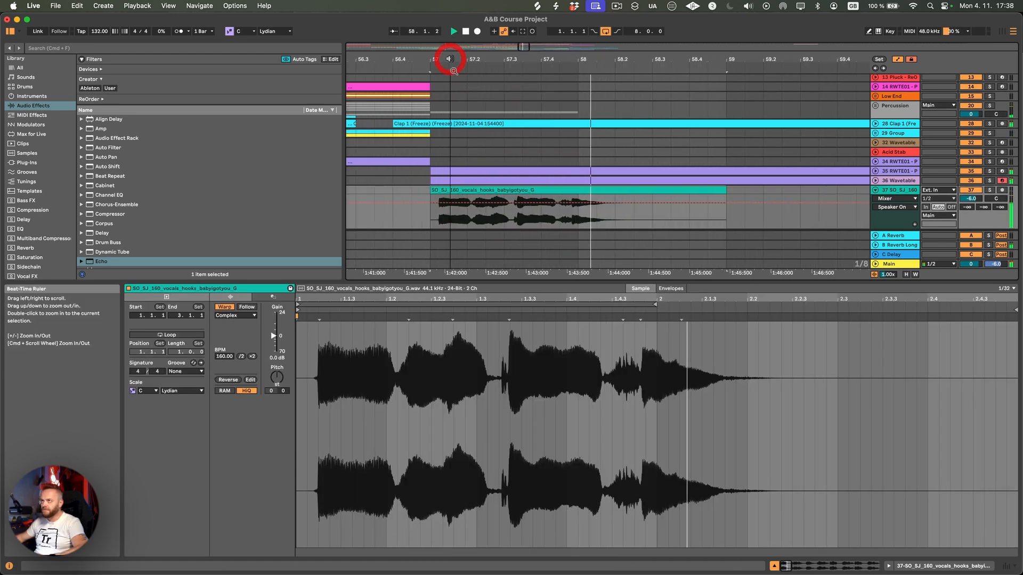
right_click(411, 194)
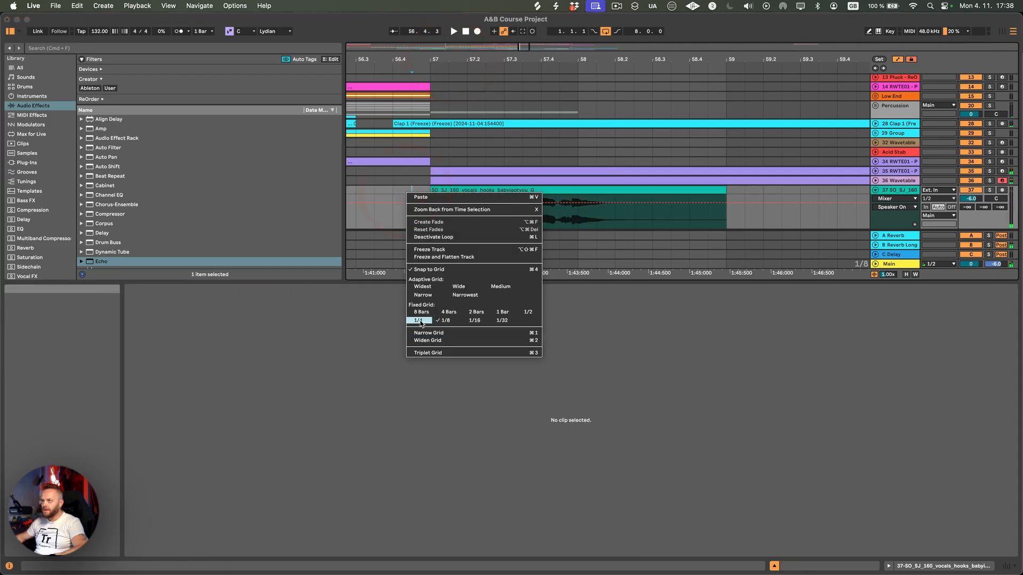
click(421, 315)
drag(431, 191, 467, 192)
- Play back the trimmed vocal with the arrangement from around bar 57 to check its timing
key(space)
click(469, 196)
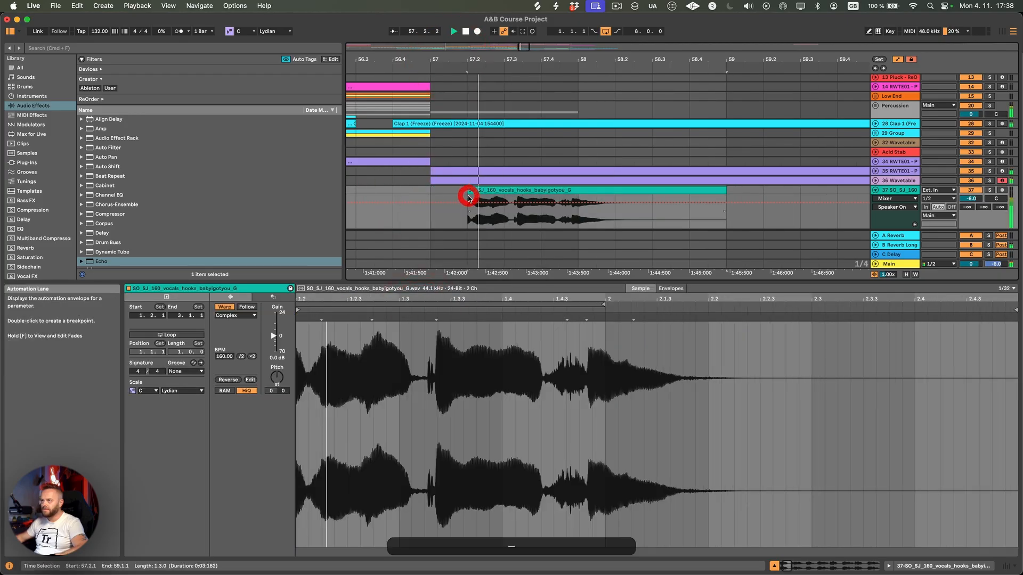
right_click(427, 190)
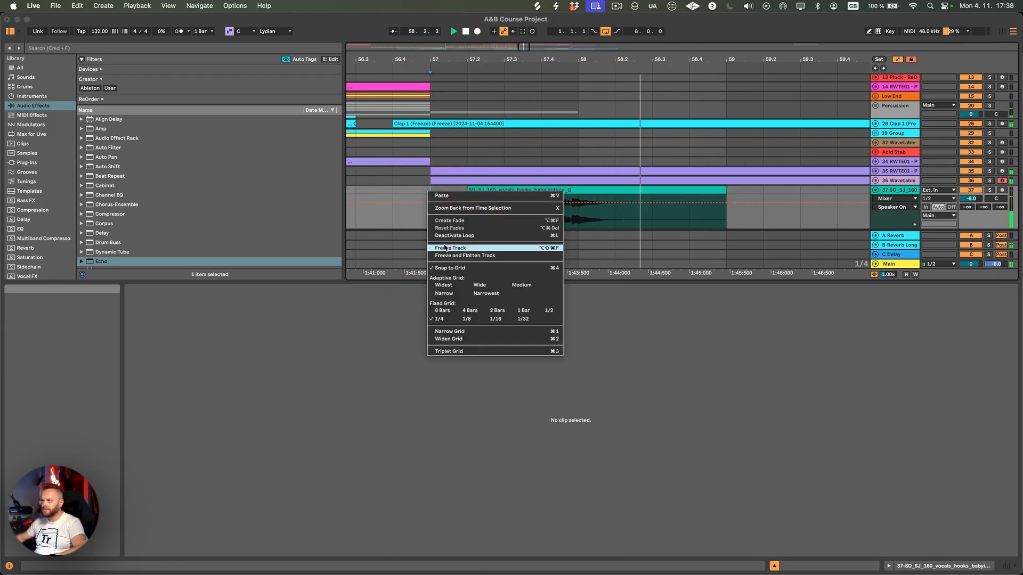
right_click(376, 201)
right_click(391, 190)
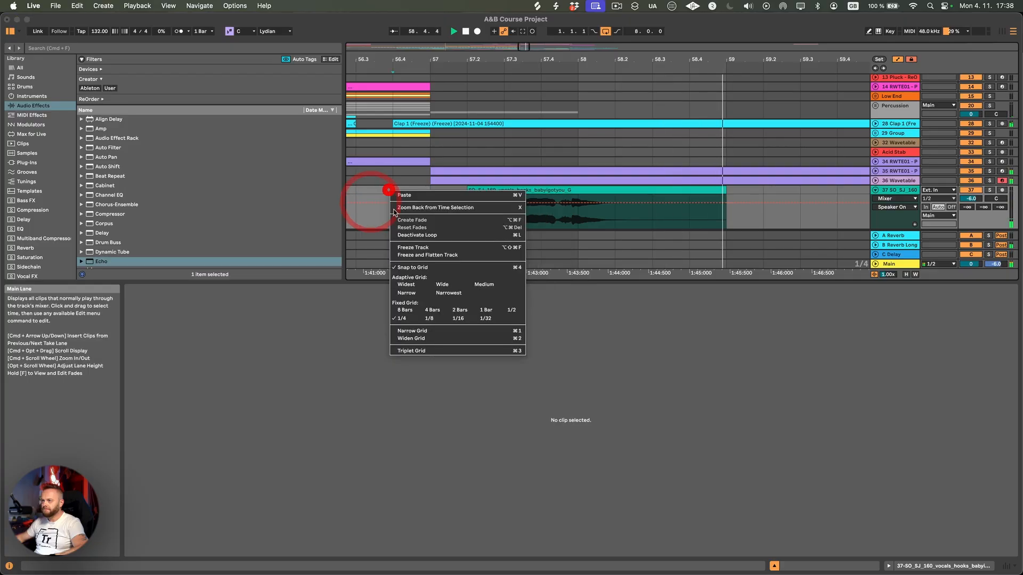
click(422, 255)
key(space)
click(474, 192)
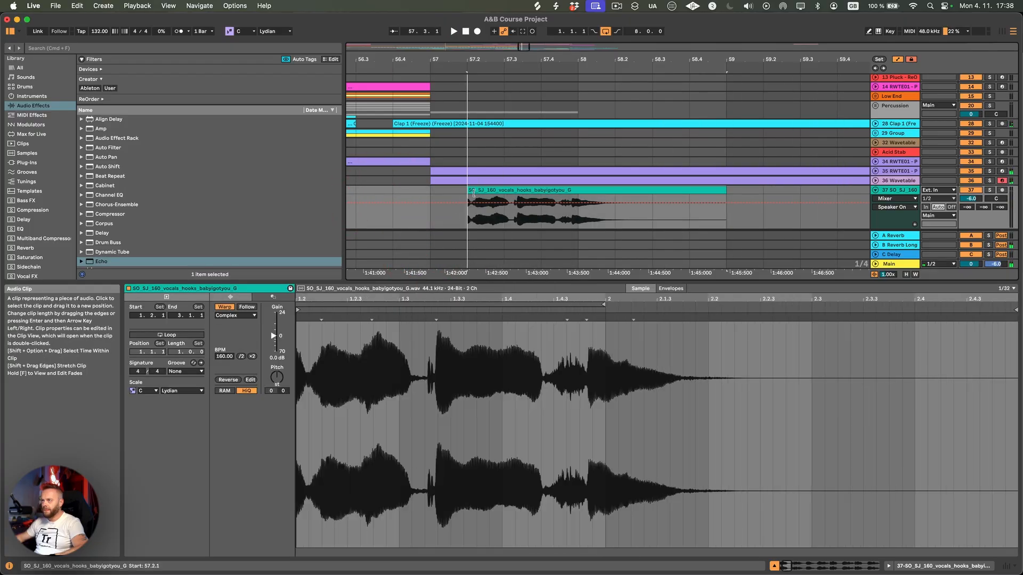
- Turn off grid snapping, move the vocal clip to start slightly before bar 57, and listen to the new timing
right_click(472, 193)
key(Escape)
key(super+4)
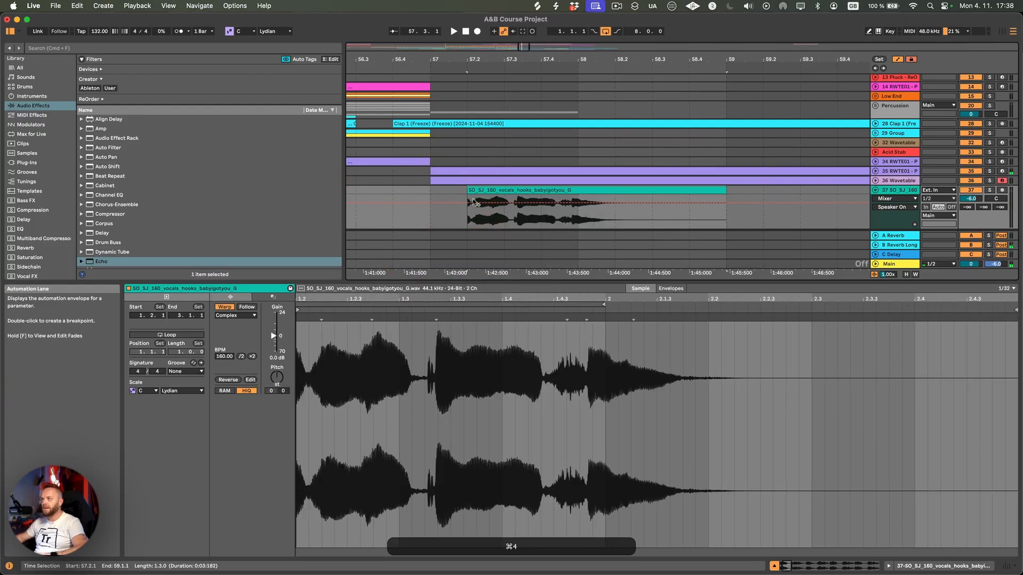
drag(474, 203, 424, 190)
key(space)
key(space)
key(space)
- Delete the vocal between bars 61 and 63 on track 37 and stop playback
drag(479, 60, 479, 37)
click(656, 190)
key(BackSpace)
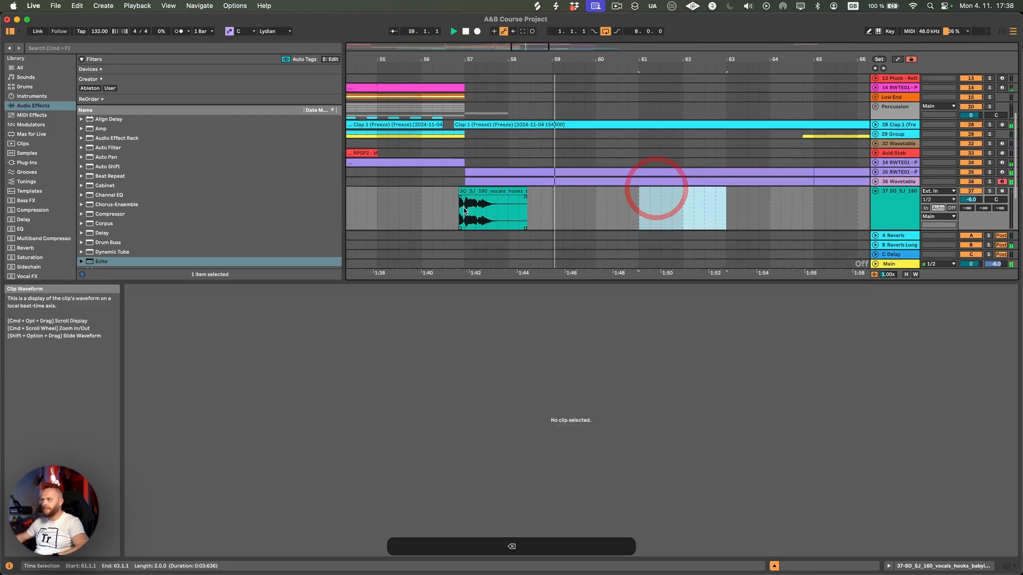
right_click(483, 209)
click(680, 233)
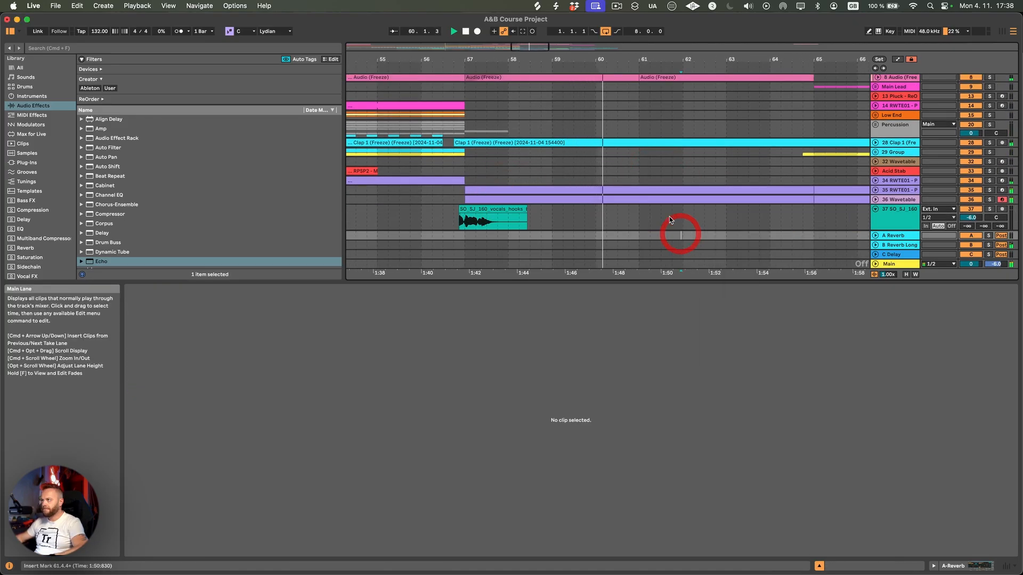
key(space)
- Copy the Reverb device from the B Reverb Long return onto vocal track 37 and listen to the result
click(903, 225)
click(898, 246)
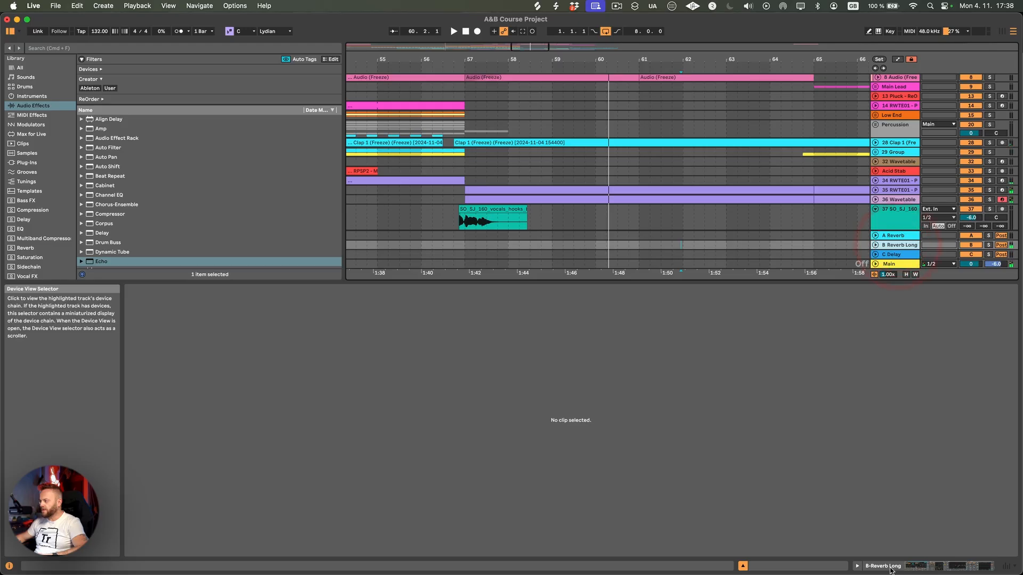
click(890, 569)
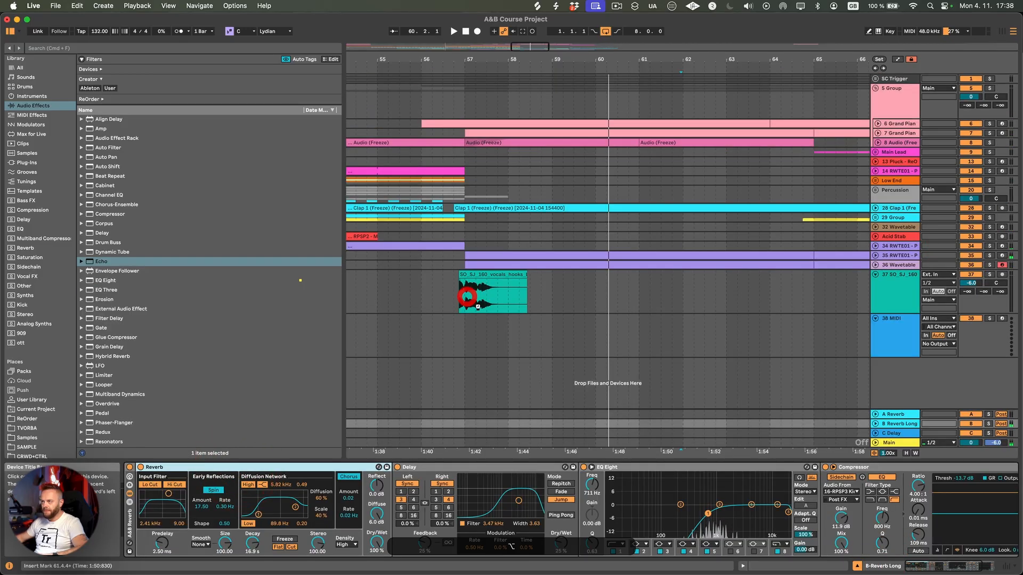
click(467, 297)
click(493, 275)
key(space)
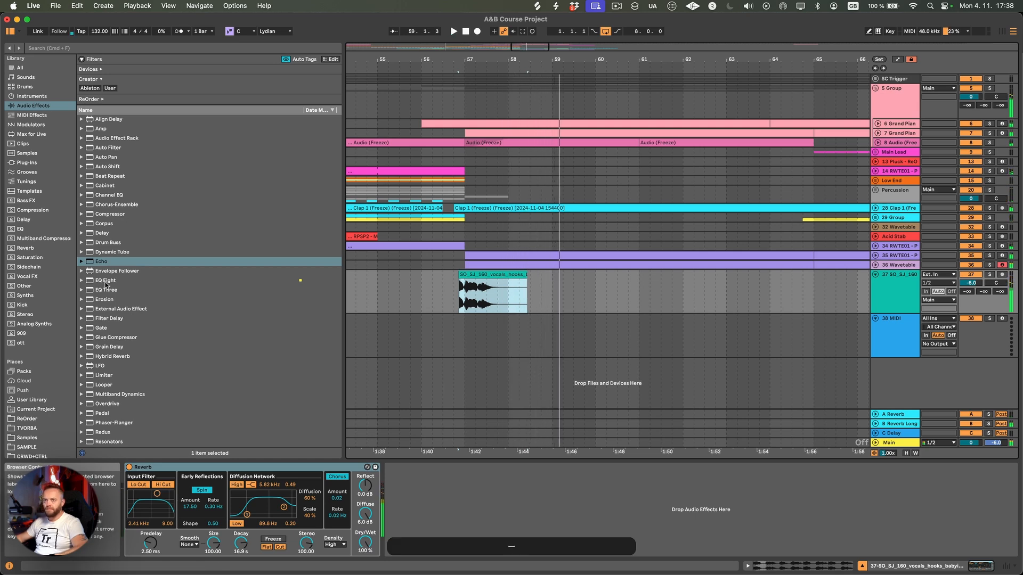
- Add EQ Eight after the vocal's Reverb, lower its high cut, set the low cut to 958 Hz, and solo the vocal track
drag(106, 281, 471, 493)
drag(594, 512, 585, 516)
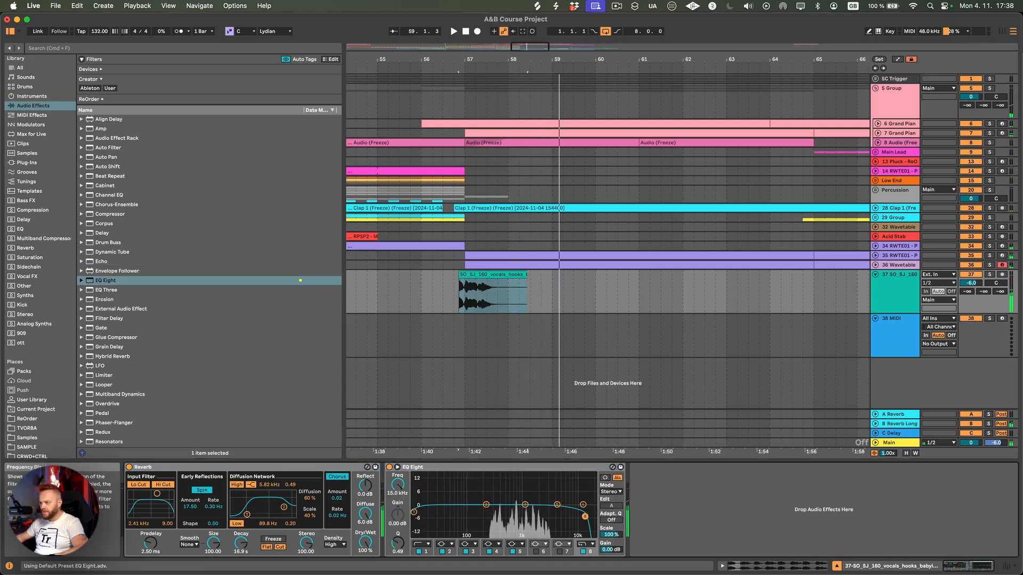
key(space)
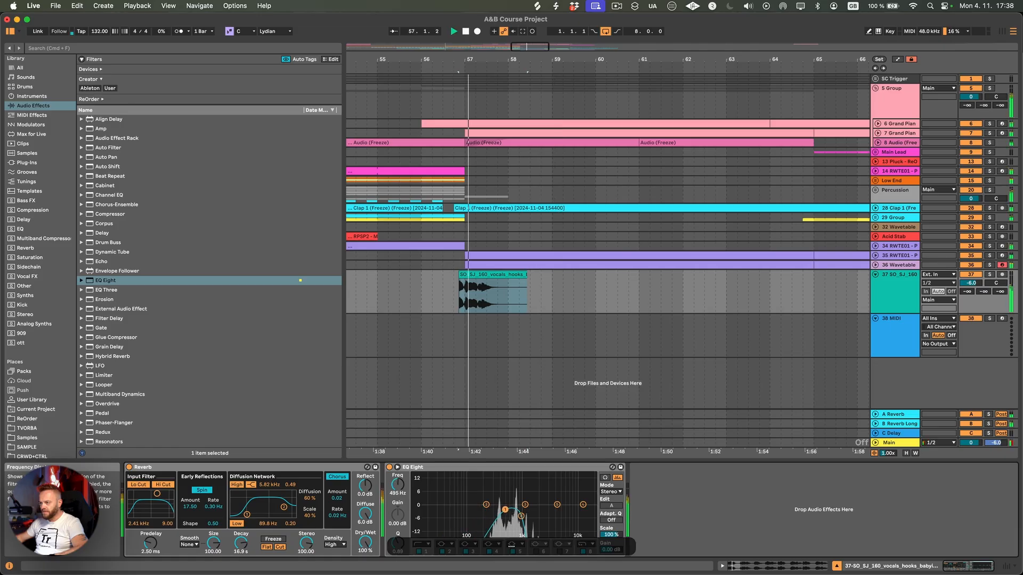
drag(485, 510, 521, 508)
click(990, 274)
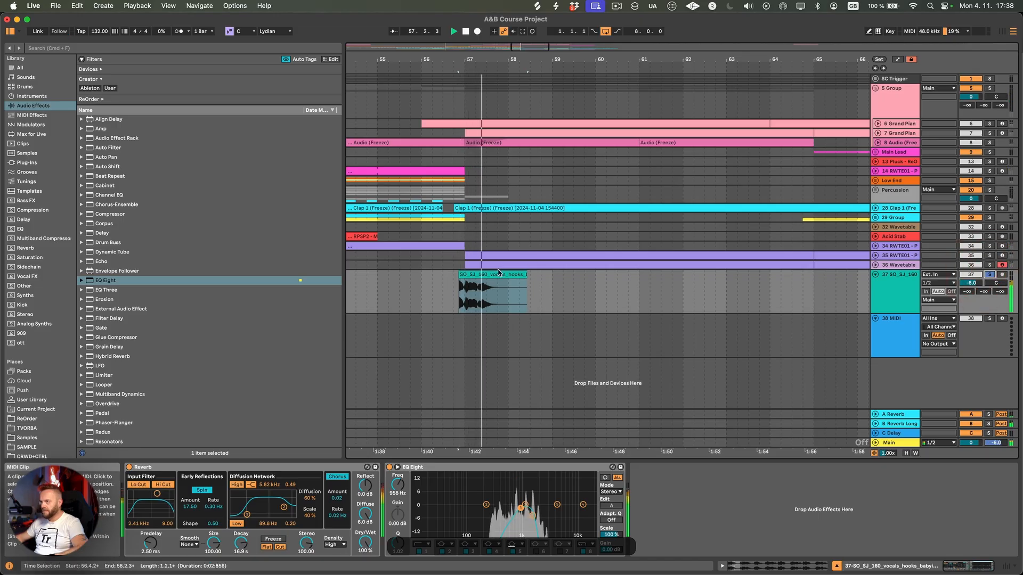
- Set the fixed grid to 1/16 and delete the part of the vocal clip before bar 57
right_click(419, 285)
click(493, 413)
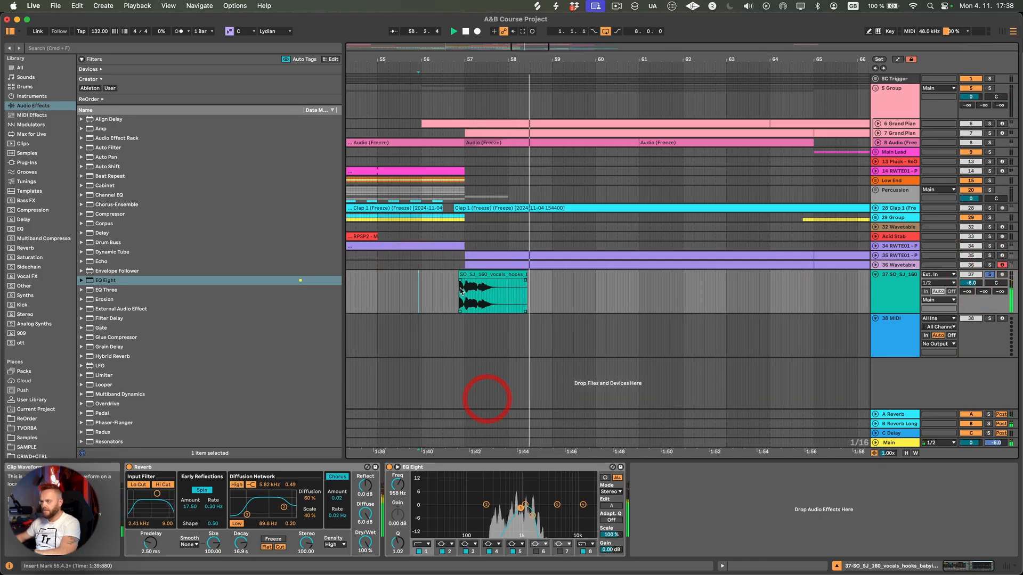
drag(465, 296, 449, 297)
key(BackSpace)
click(475, 276)
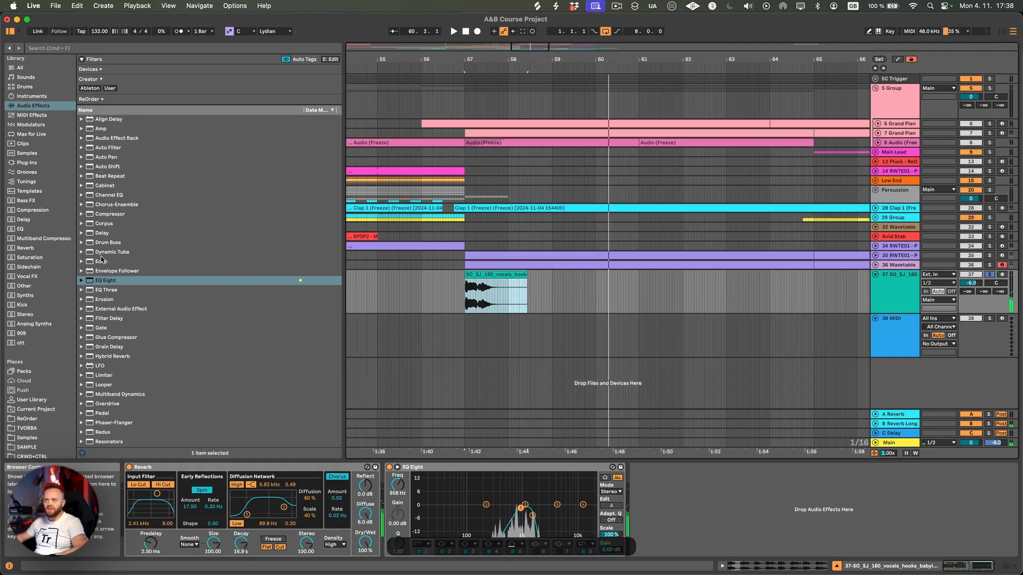
- Insert Echo before the vocal's Reverb, lengthen its delay times, raise its feedback to 95%, and listen
drag(101, 260, 193, 521)
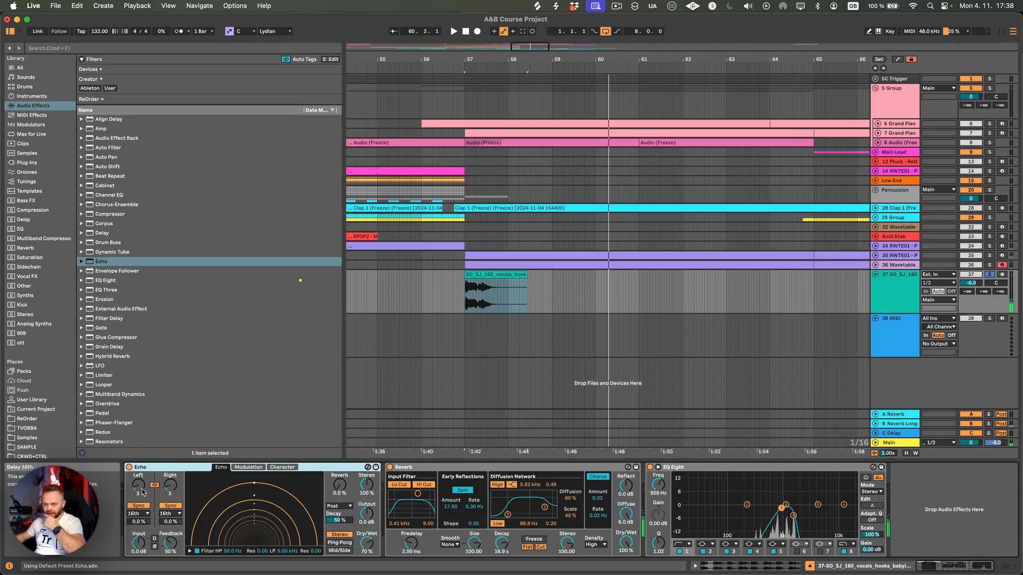
drag(143, 491, 143, 477)
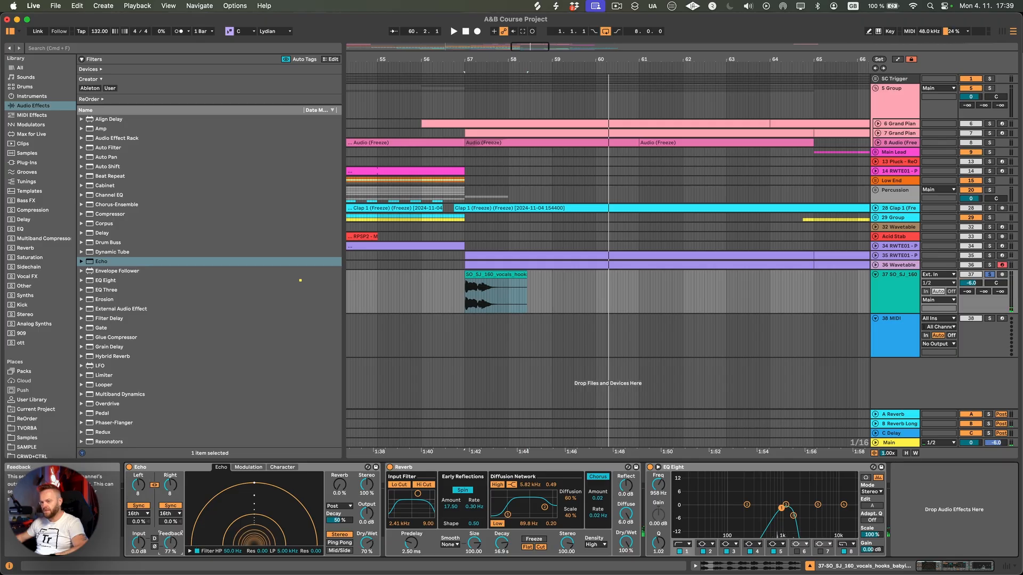
key(space)
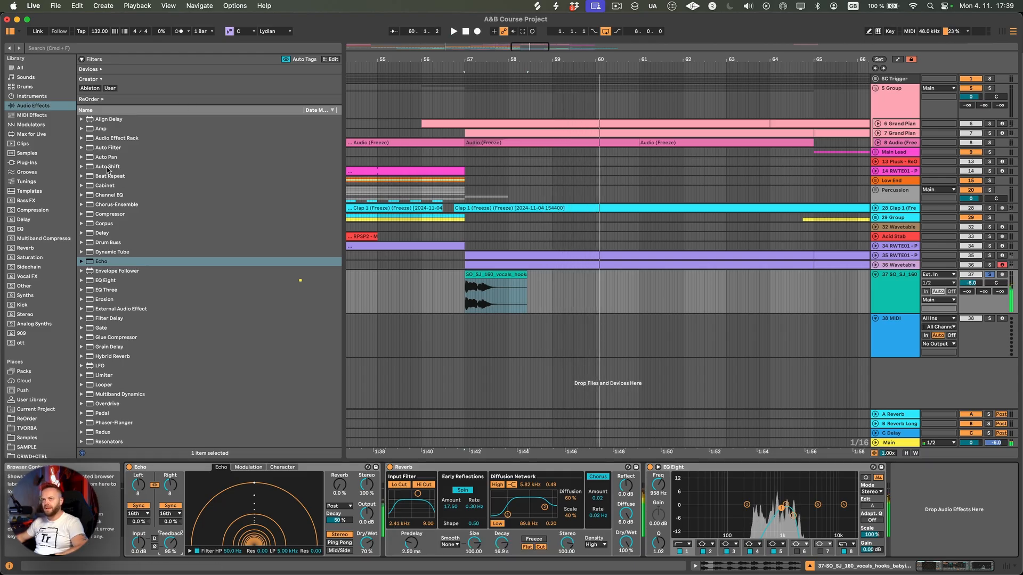
- Add Auto Filter after the vocal's EQ Eight, lower its cutoff, and set a tempo-synced LFO with an amount of 30.0
click(109, 148)
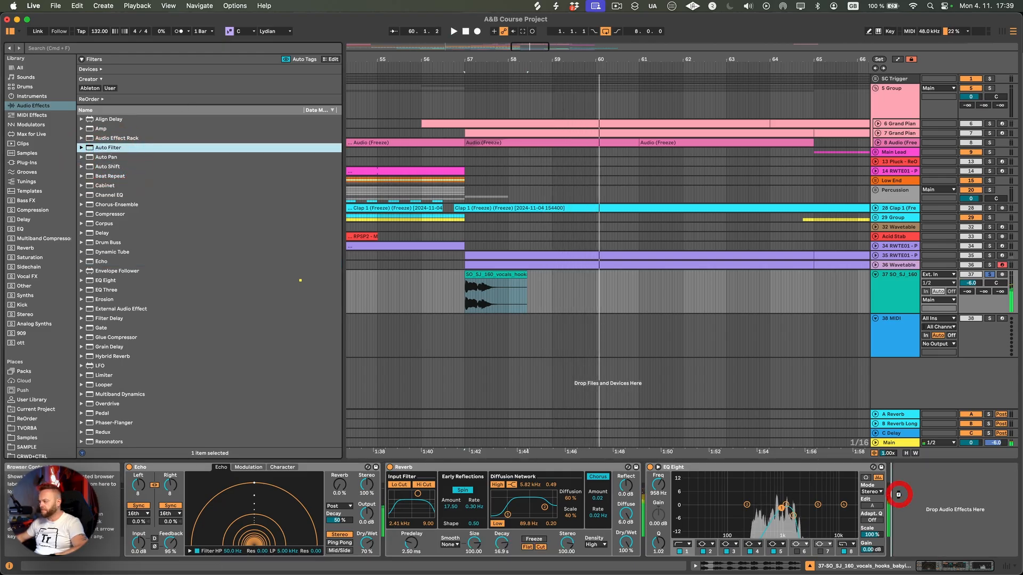
drag(898, 494, 899, 495)
click(953, 492)
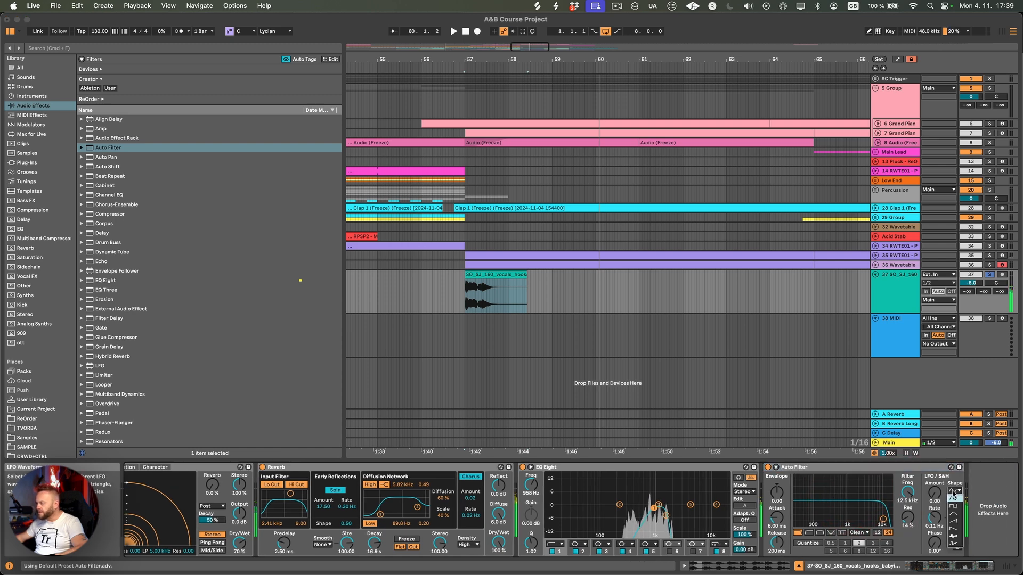
click(948, 499)
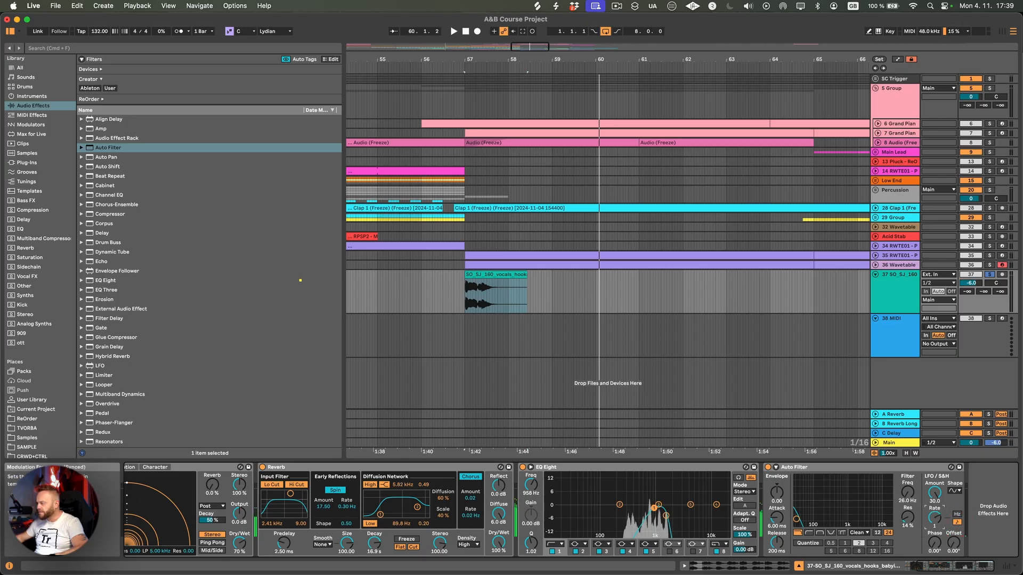
- Set the Auto Filter's cutoff to 344 Hz and LFO rate to 3/4, and Echo's delay times to 6 sixteenths, during playback
key(space)
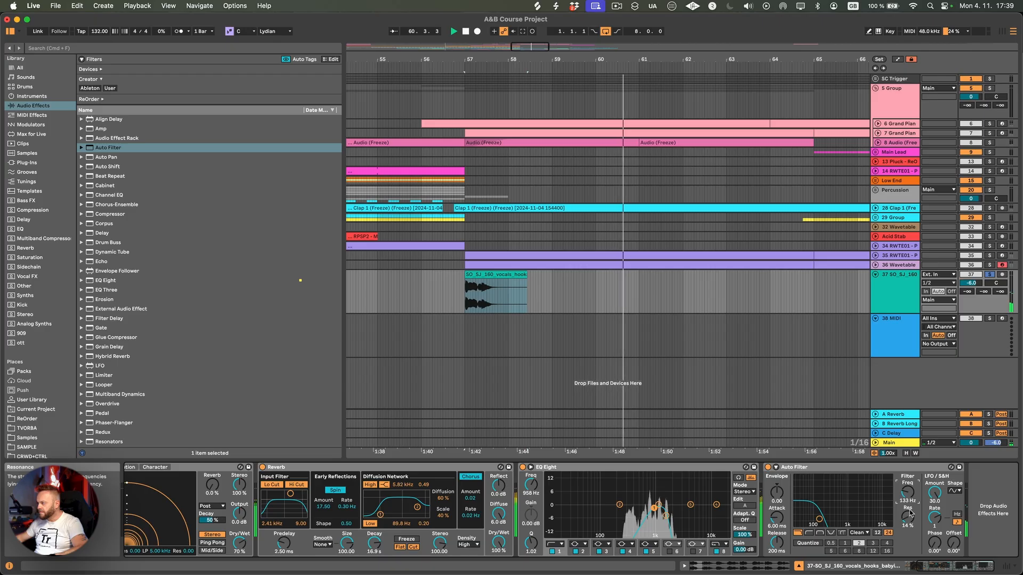
drag(910, 513, 910, 497)
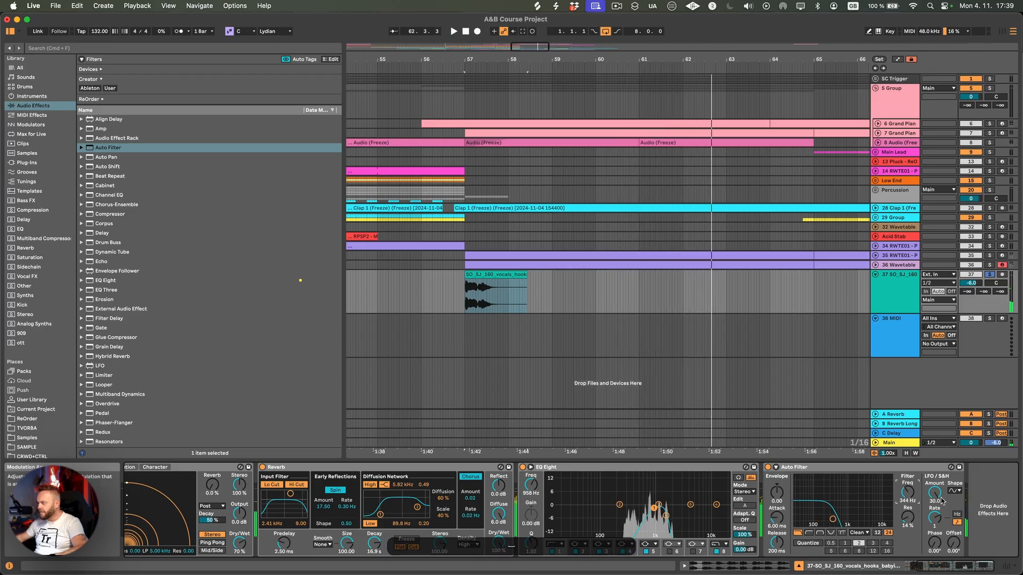
scroll(236, 533, left, 5)
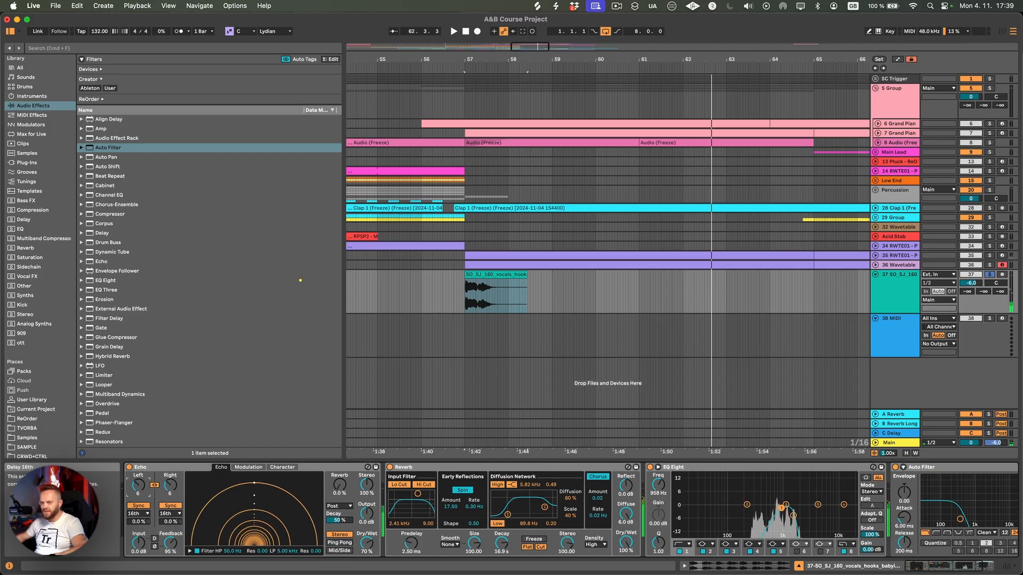
scroll(948, 497, right, 5)
key(space)
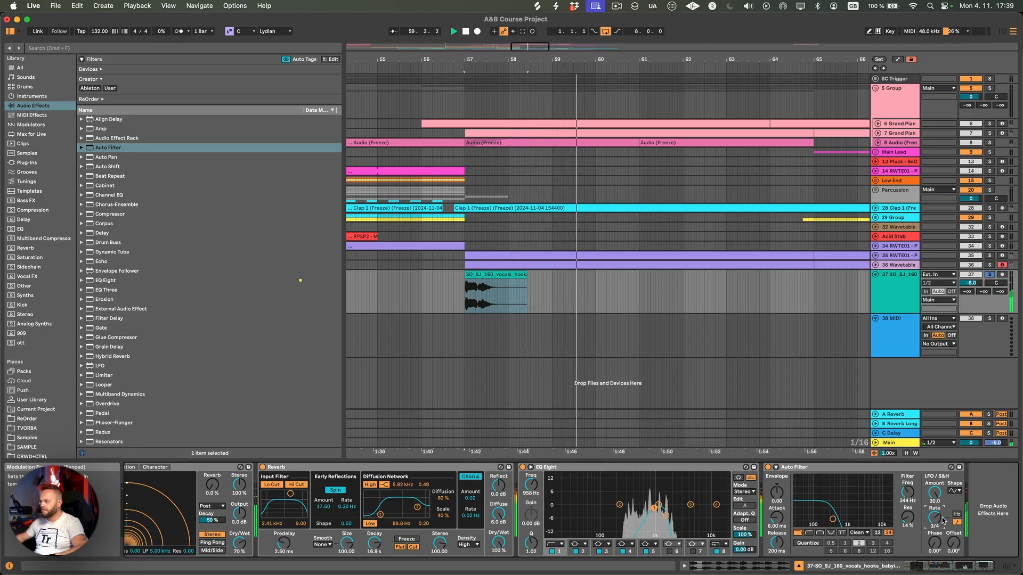
- Dip the vocal's EQ Eight at 2.78 kHz, set send B to -6.0 dB, and play the track unsoloed with the arrangement
click(666, 515)
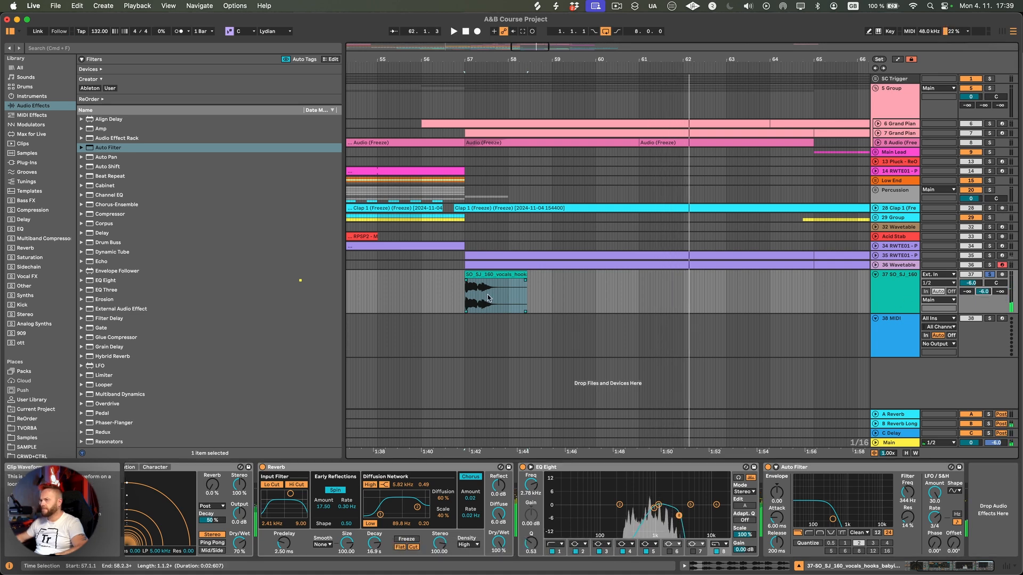
click(487, 275)
key(space)
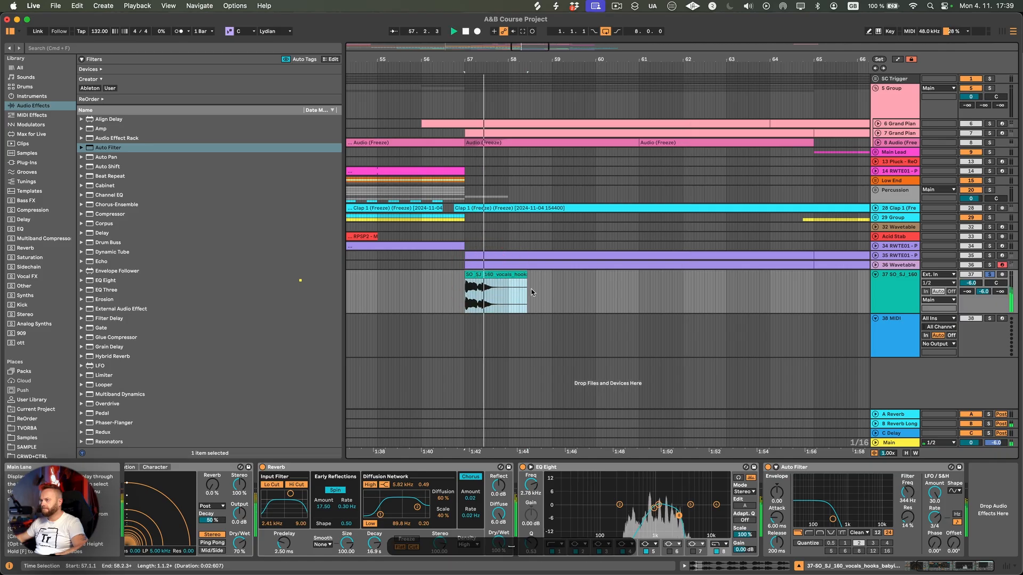
click(989, 274)
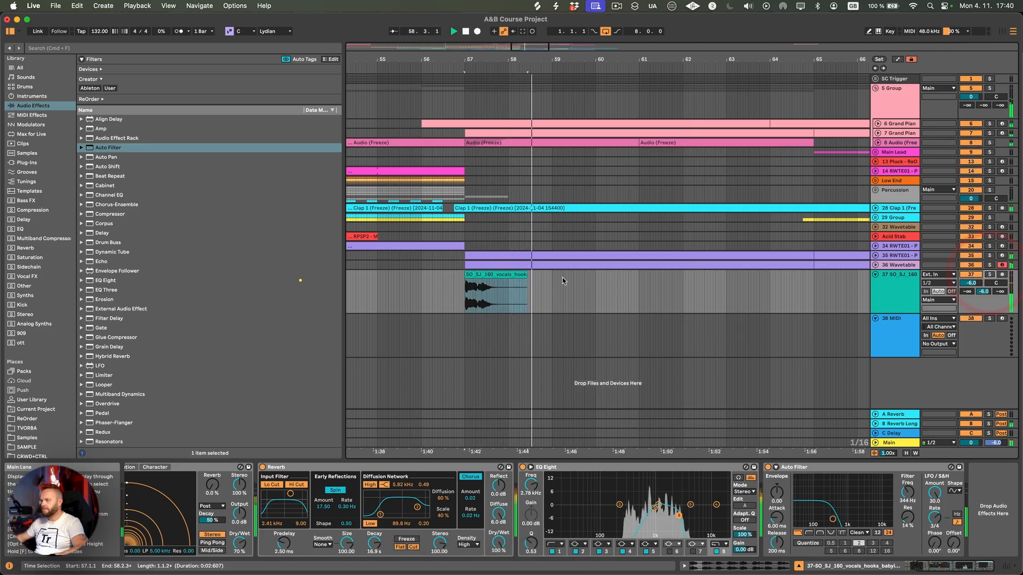
drag(500, 61, 555, 38)
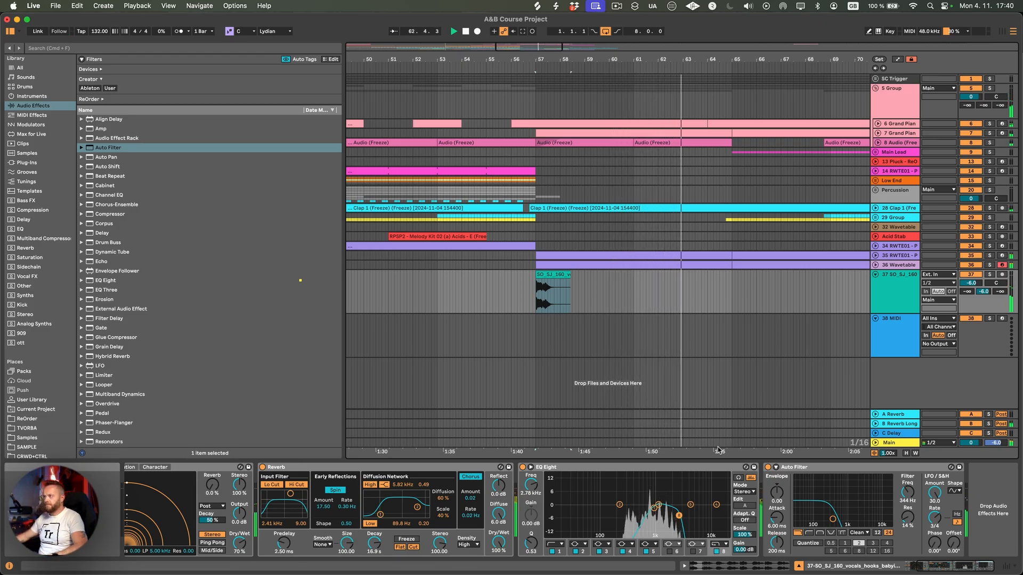
- Set the fixed grid to 1 bar, then freeze and flatten vocal track 37
scroll(728, 404, right, 3)
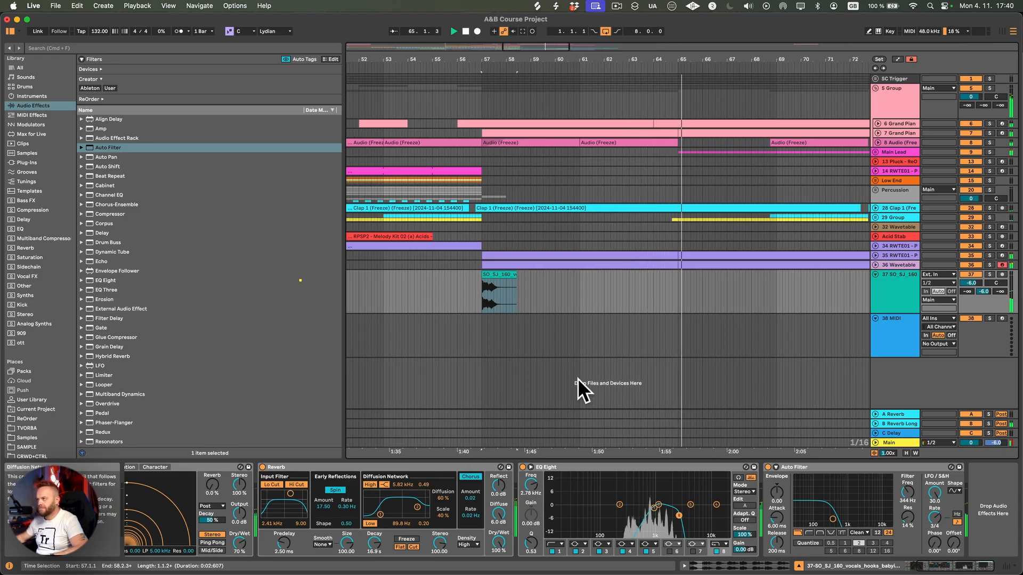
right_click(631, 304)
click(726, 430)
click(504, 277)
key(space)
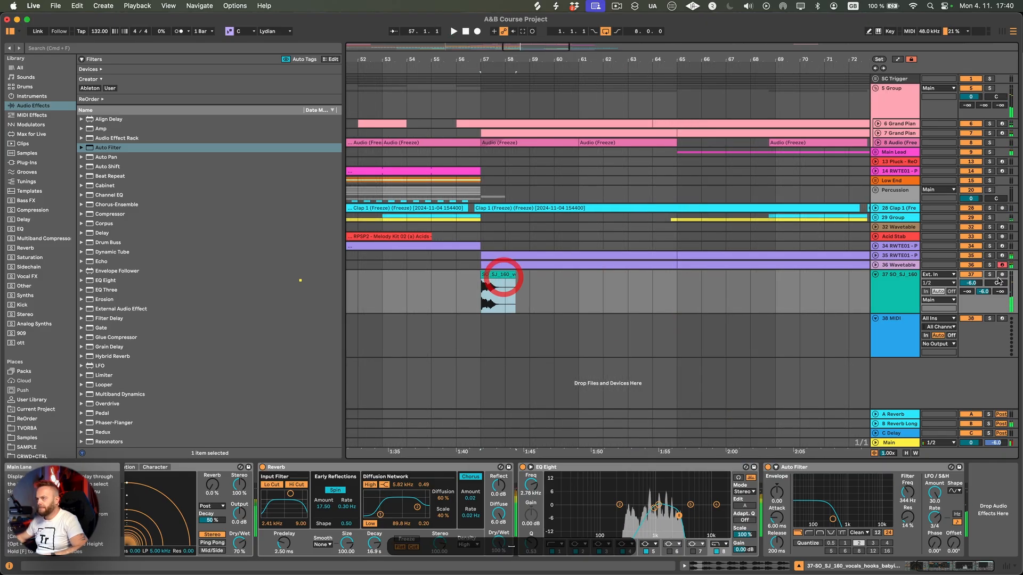
right_click(896, 290)
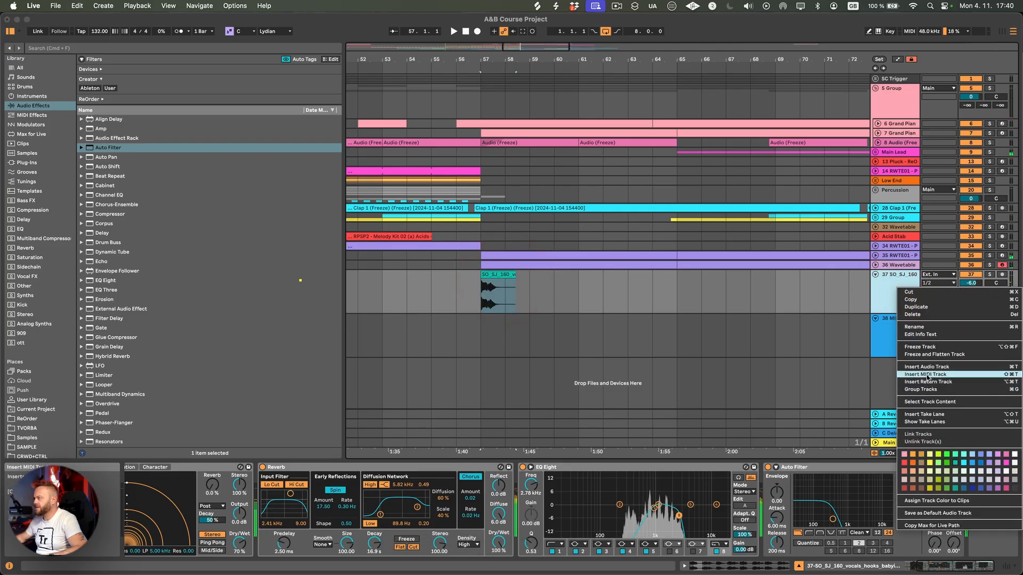
click(921, 354)
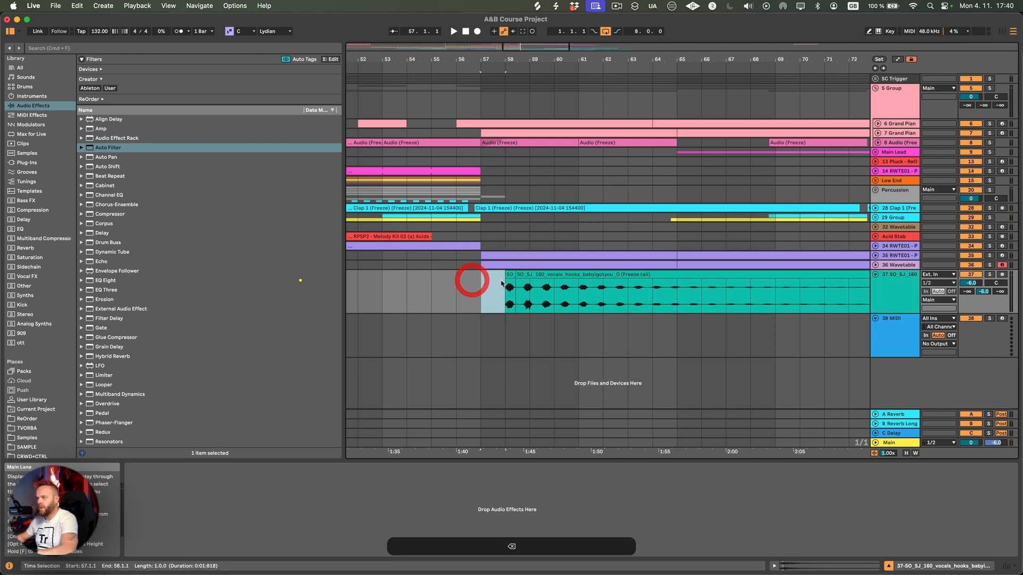
- Delete the flattened vocal between bars 57 and 58, move the remaining vocal and effect tail to bar 57, and play it back
key(Delete)
shift+click(529, 274)
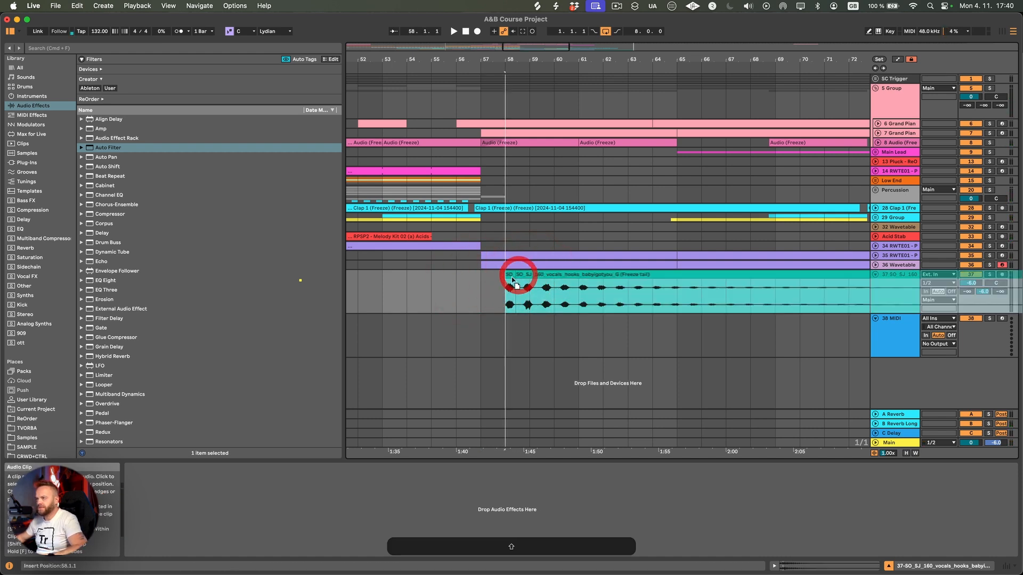
drag(511, 275, 485, 276)
click(469, 297)
key(space)
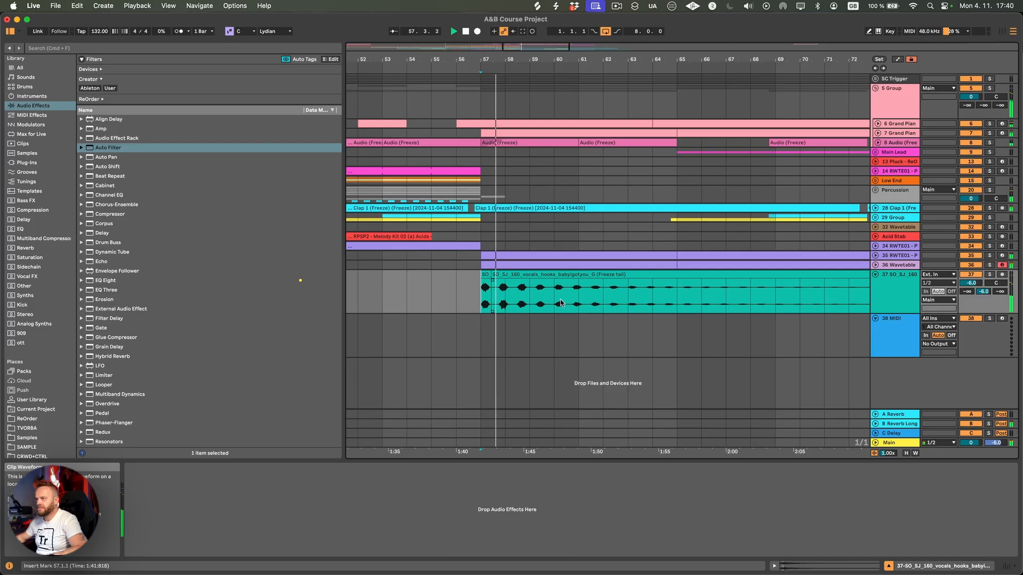
- Copy the flattened vocal clip on track 37 to before bar 57 and reverse the copy
drag(508, 58, 522, 42)
scroll(563, 301, left, 1)
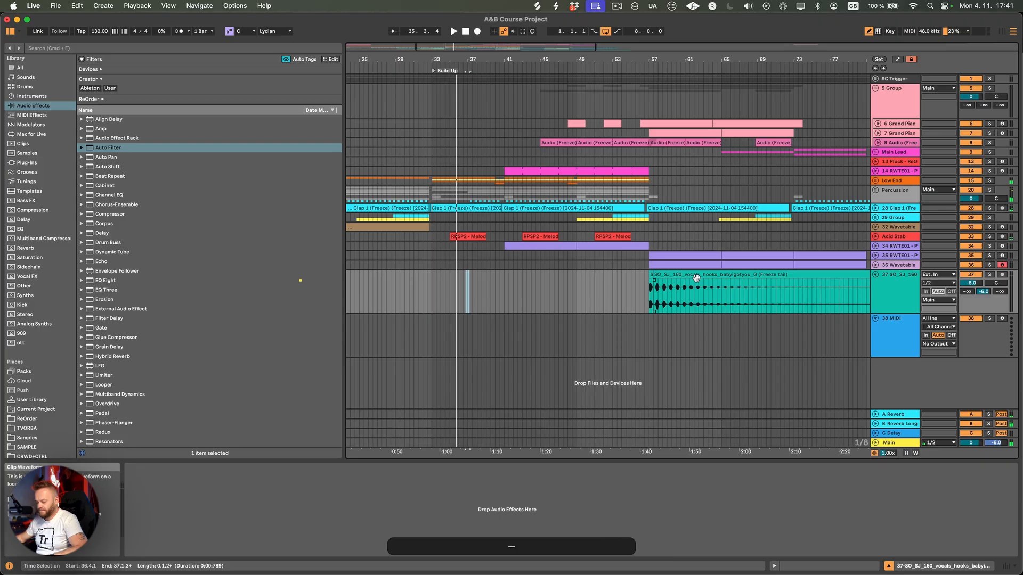
drag(696, 277, 376, 288)
scroll(377, 292, left, 5)
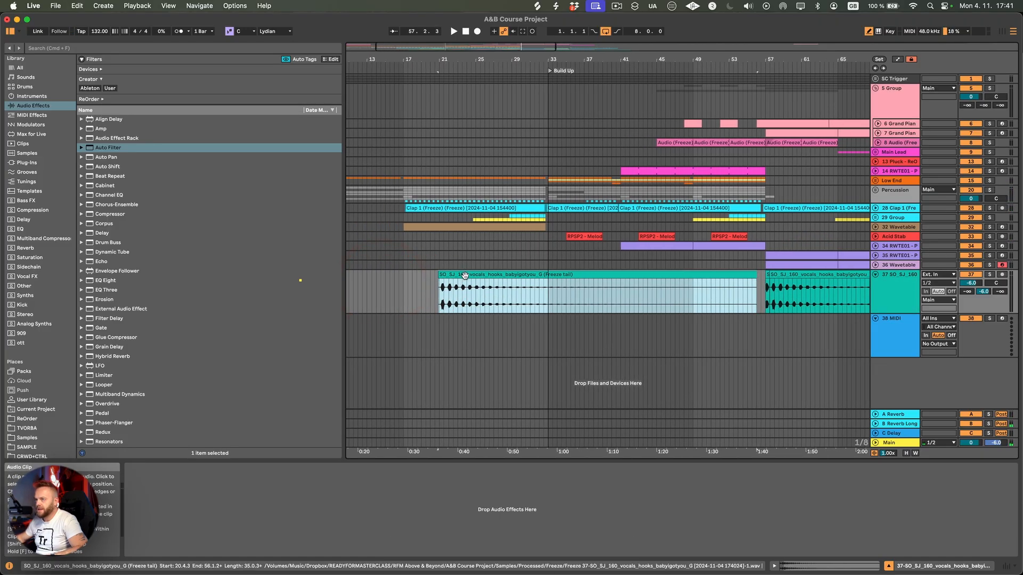
double_click(464, 275)
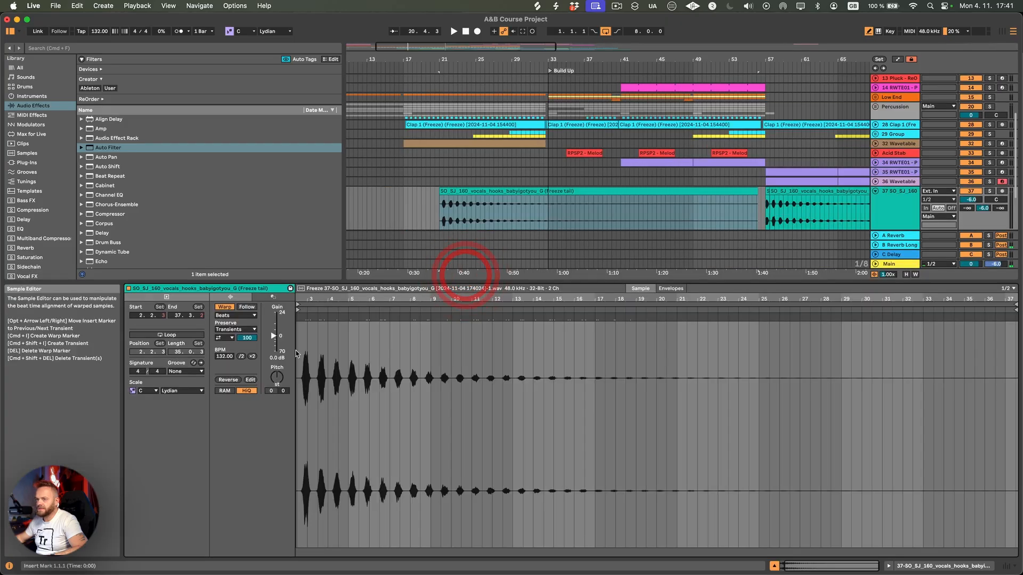
scroll(744, 205, left, 2)
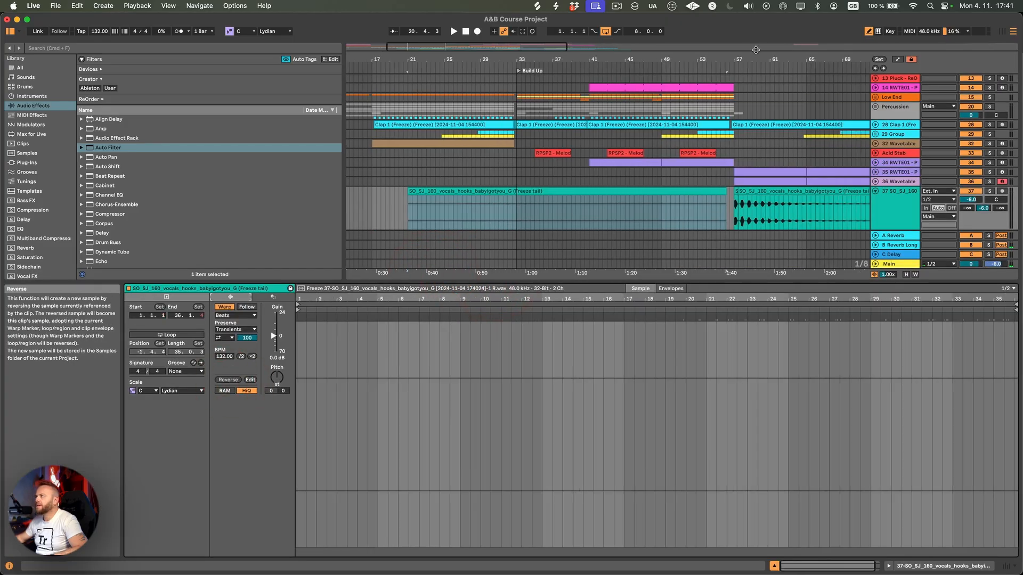
- Set the fixed grid to 2 bars and delete the reversed vocal between bars 21 and 33
right_click(520, 178)
click(570, 279)
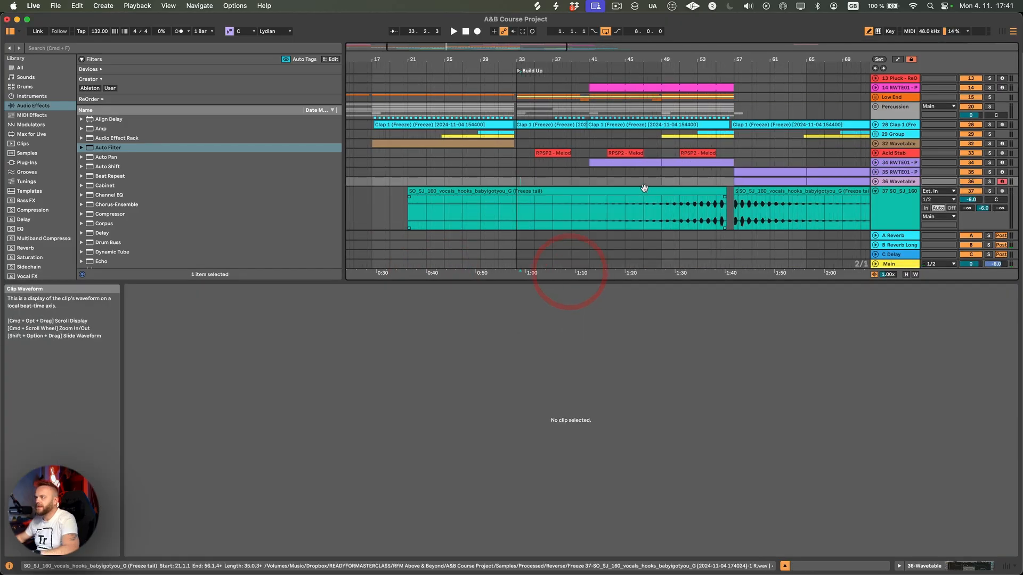
drag(519, 223, 411, 220)
key(BackSpace)
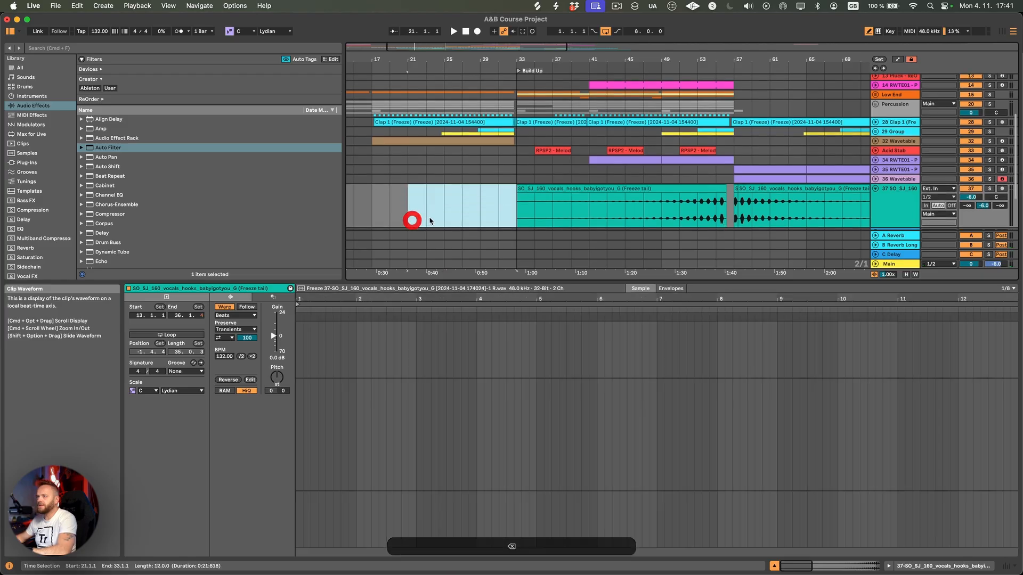
- Set the fixed grid to 1/8 during playback and move the reversed vocal later so it crossfades into the forward vocal just after bar 57
click(561, 190)
key(space)
drag(736, 60, 728, 80)
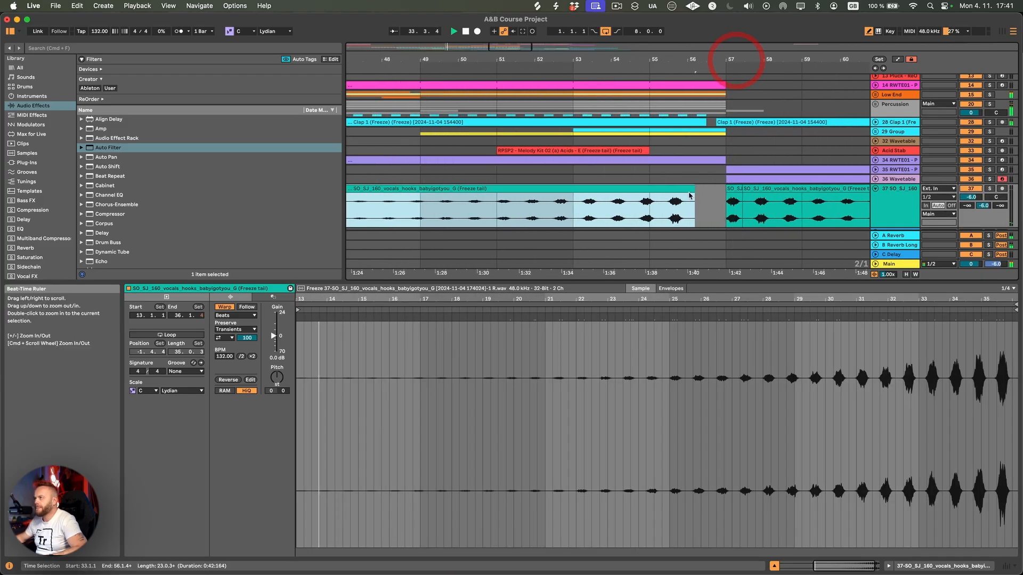
right_click(716, 208)
click(757, 339)
drag(689, 223, 728, 192)
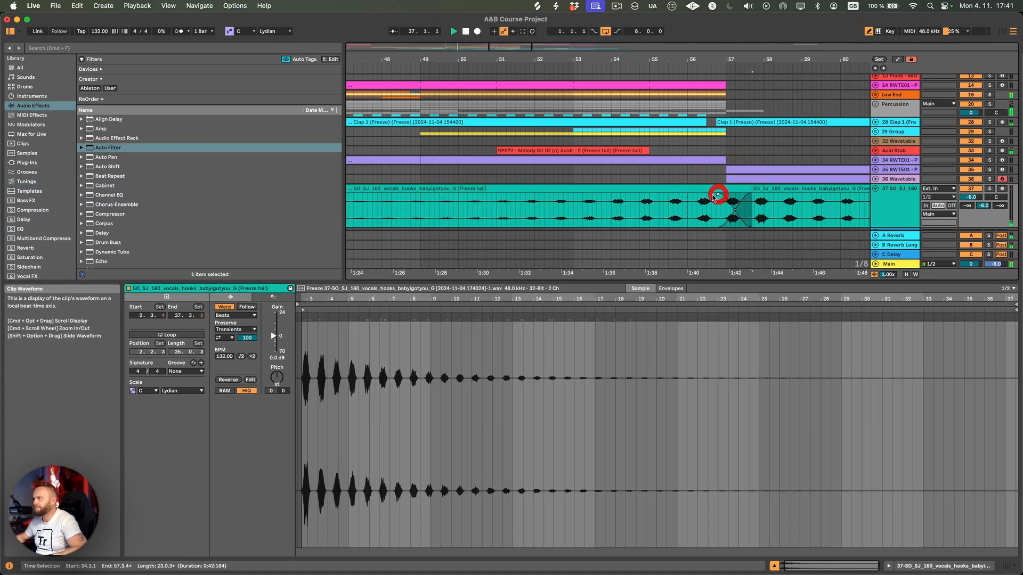
drag(687, 59, 687, 40)
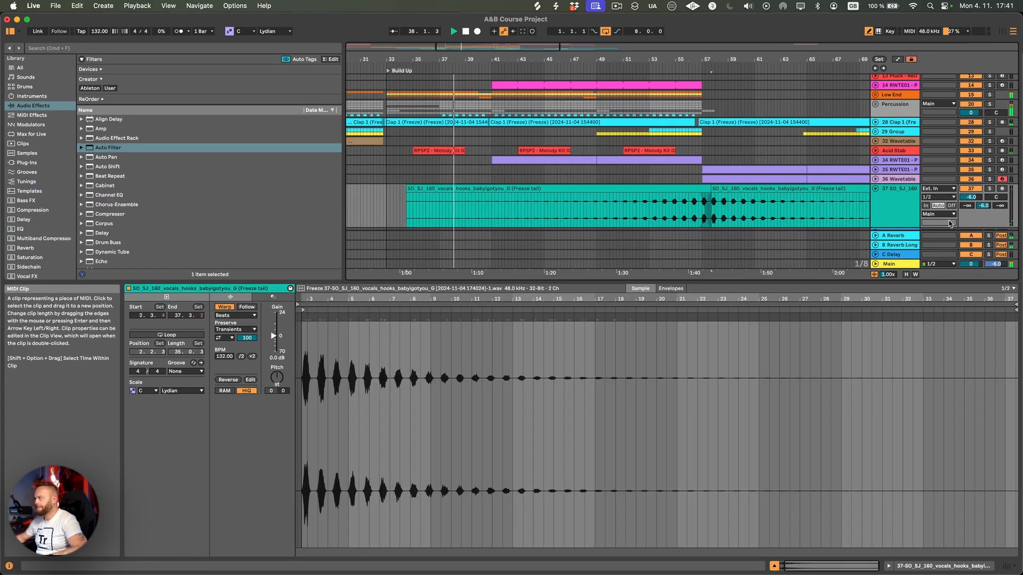
- Copy the sidechained Compressor from the B Reverb Long return onto vocal track 37
click(910, 562)
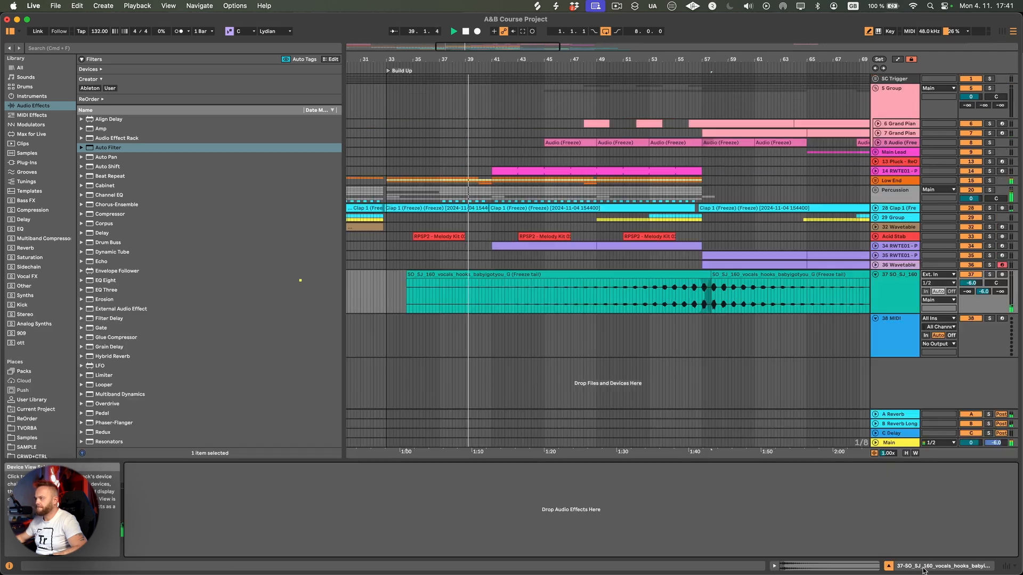
click(902, 415)
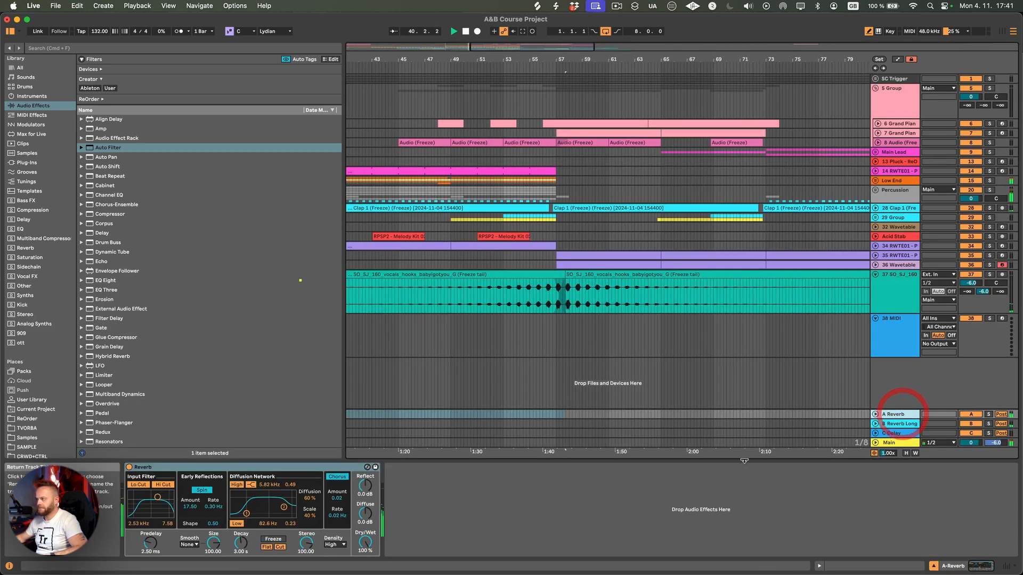
click(905, 426)
scroll(852, 506, right, 10)
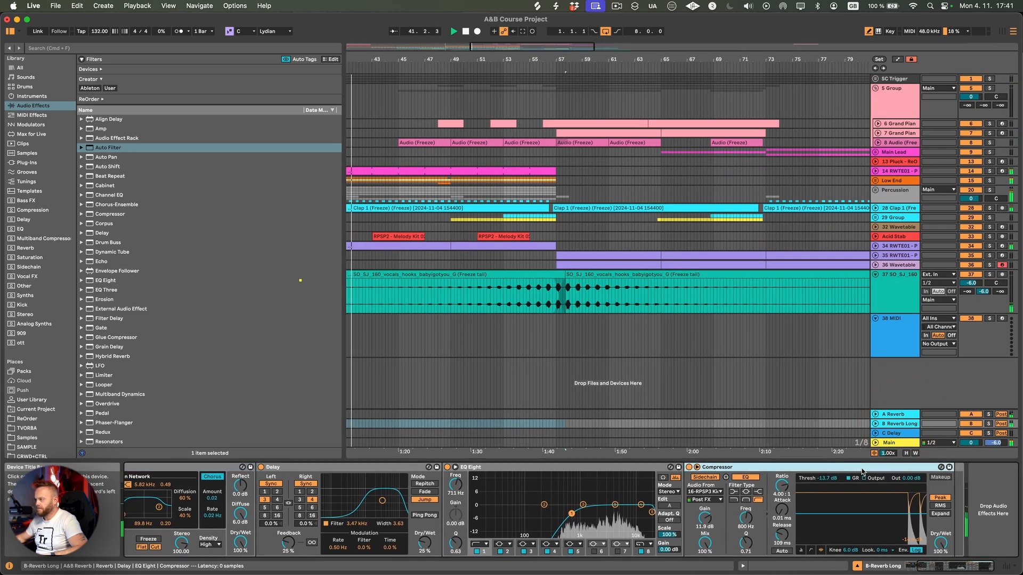
click(892, 299)
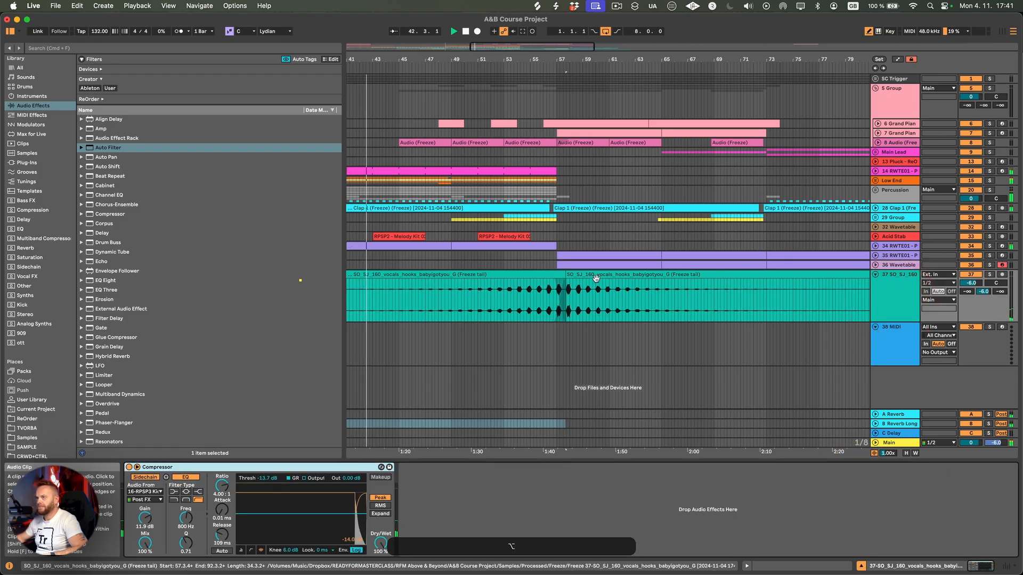
scroll(569, 273, left, 10)
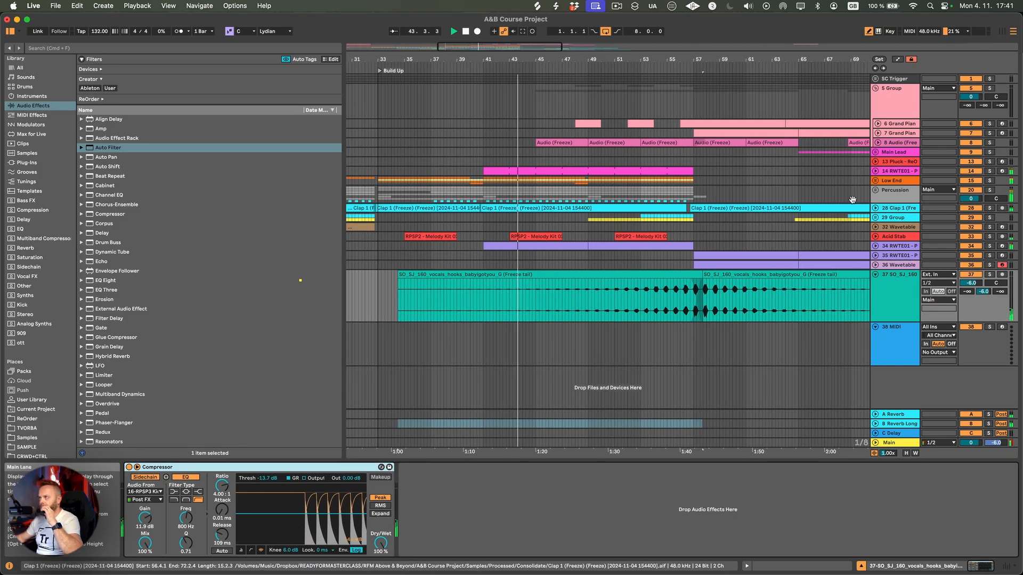
- Examine pluck track 14's effect chain while playing the build-up towards the vocal transition at bar 57
click(906, 172)
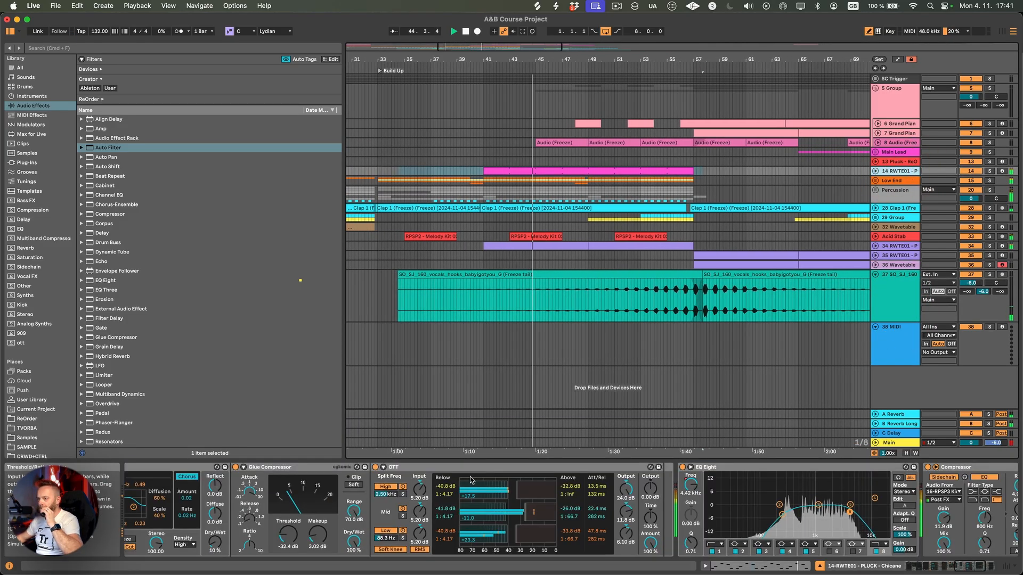
double_click(629, 487)
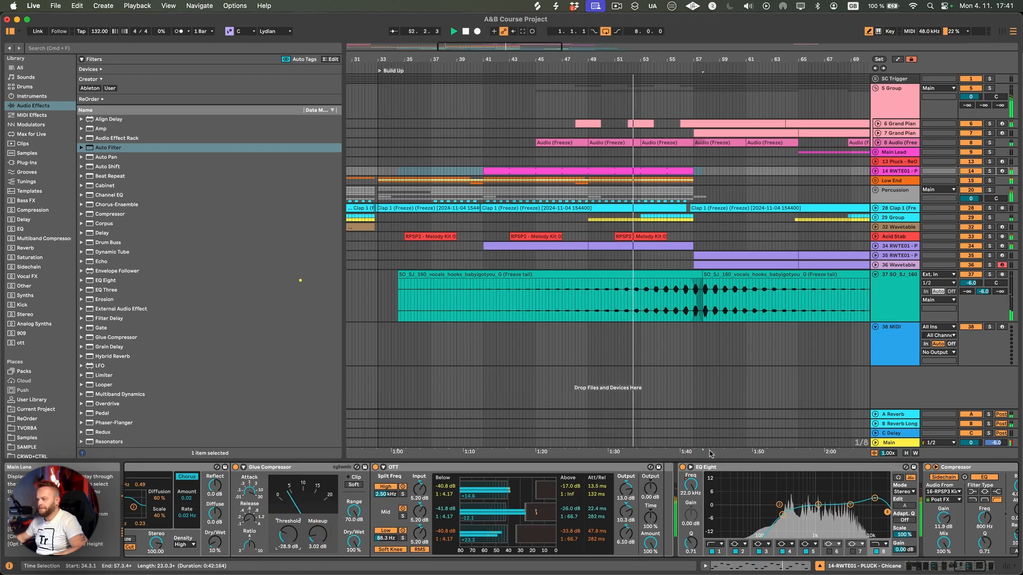
scroll(708, 469, right, 5)
scroll(661, 328, right, 2)
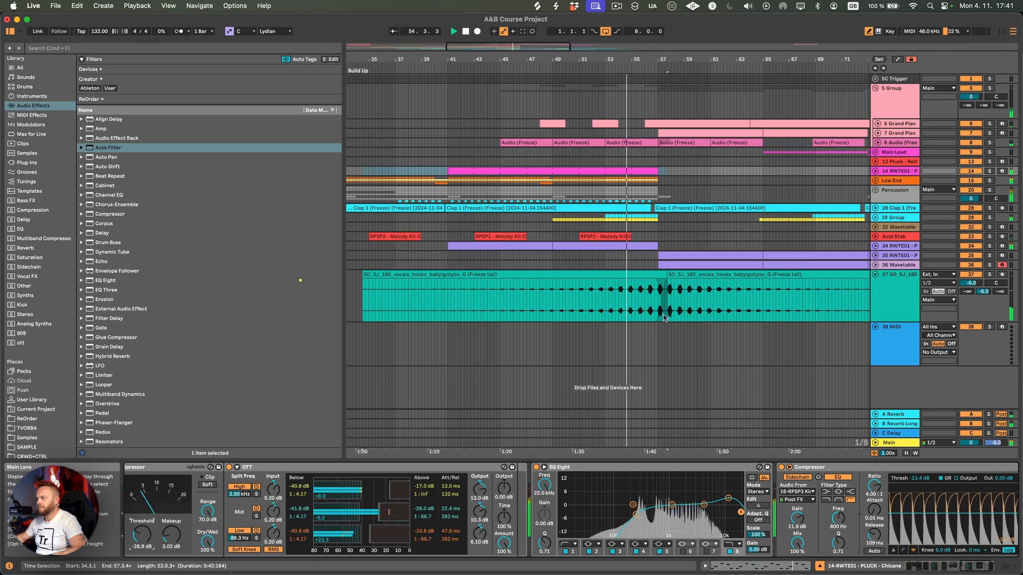
scroll(661, 319, up, 3)
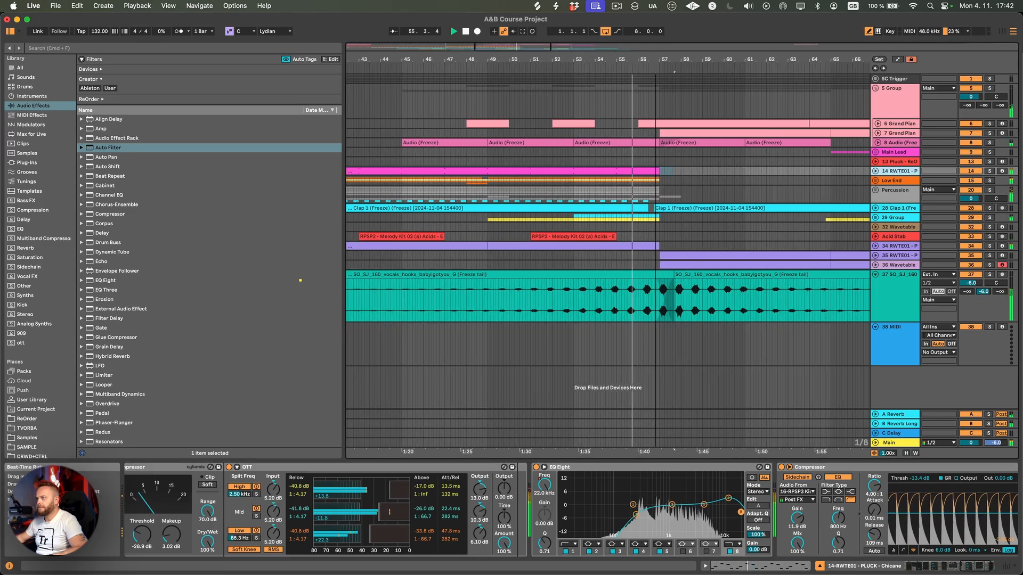
scroll(660, 346, up, 3)
- Set the fixed grid to 1/4, play the arrangement from bar 73, and delete the vocal tail from bar 81 onward
right_click(663, 348)
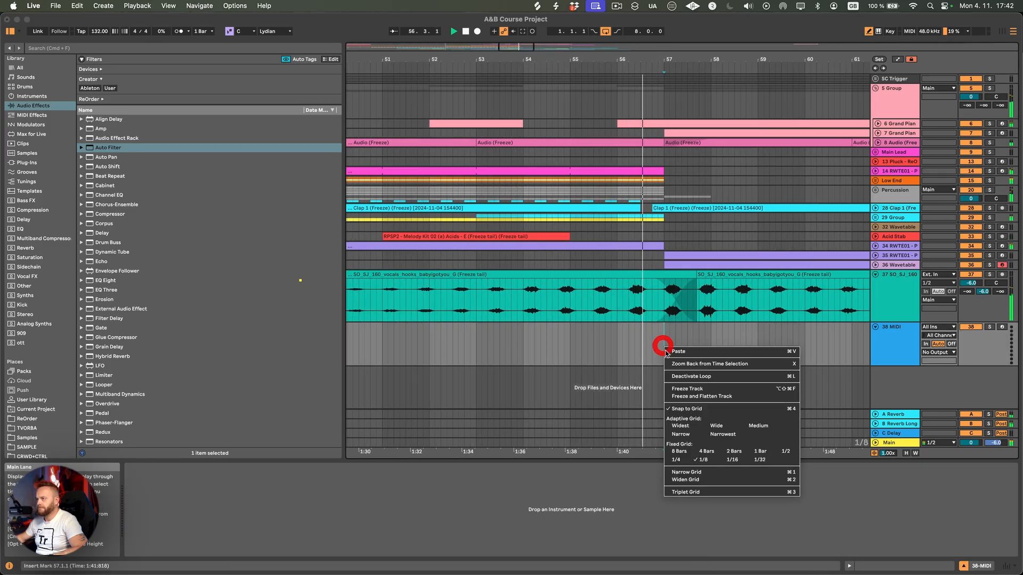
click(684, 459)
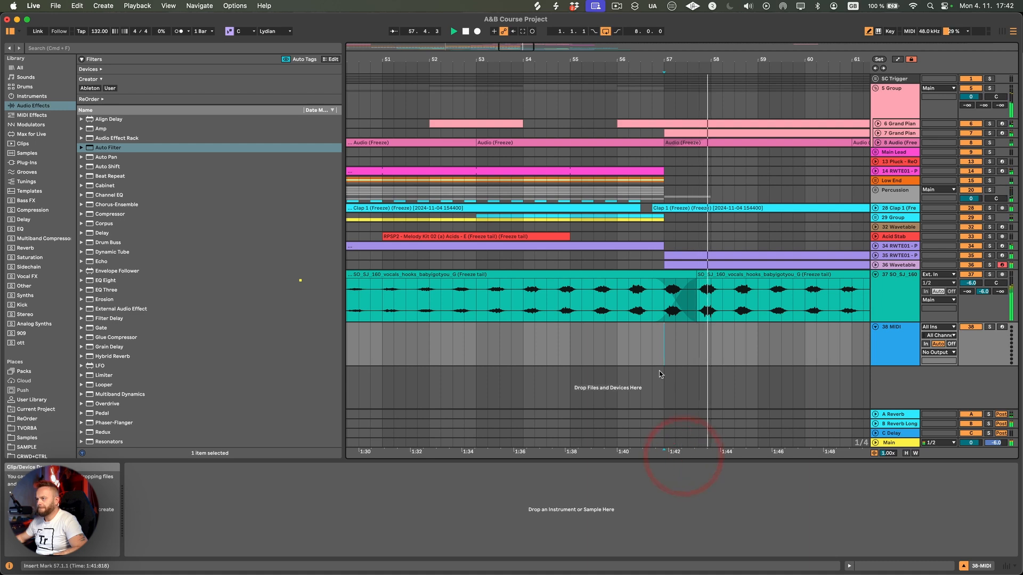
scroll(698, 342, right, 1)
scroll(697, 341, right, 3)
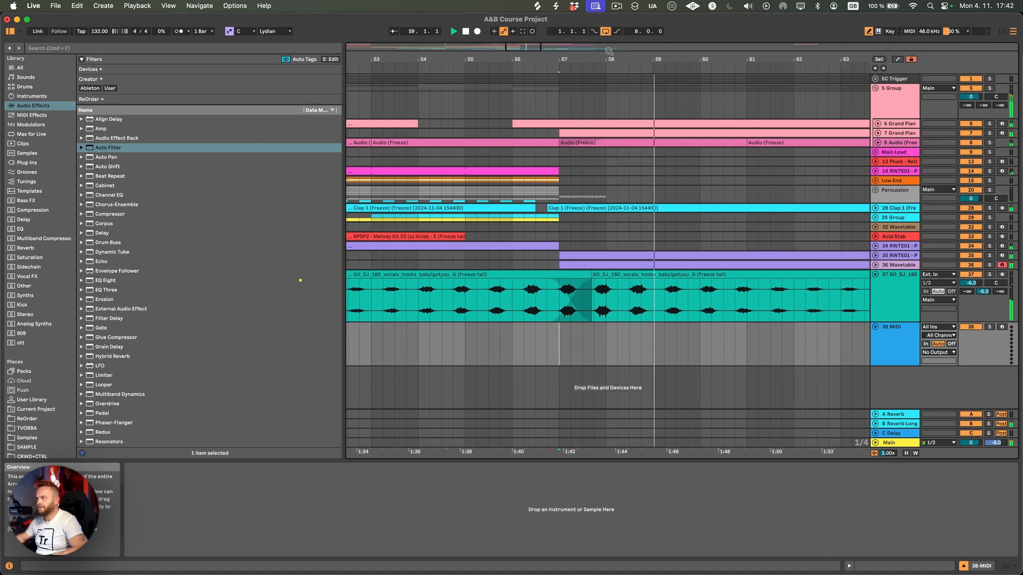
drag(621, 60, 613, 24)
scroll(677, 205, right, 1)
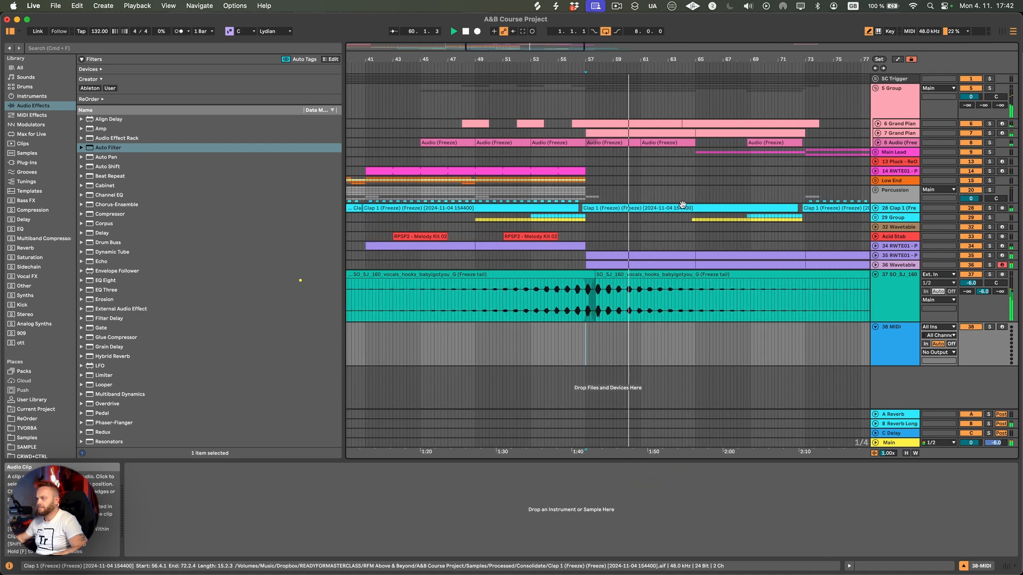
scroll(680, 205, right, 12)
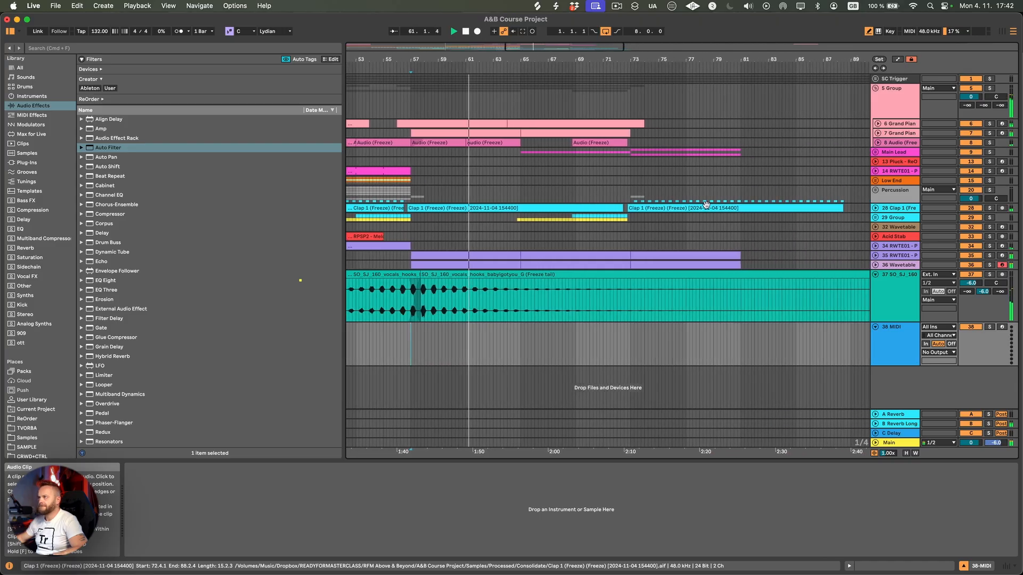
click(561, 186)
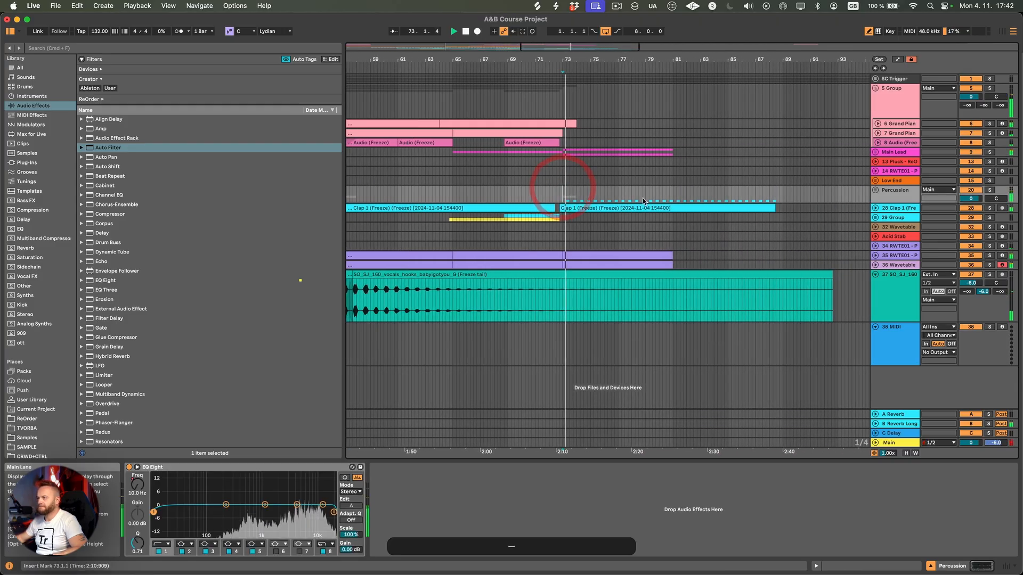
scroll(687, 212, right, 5)
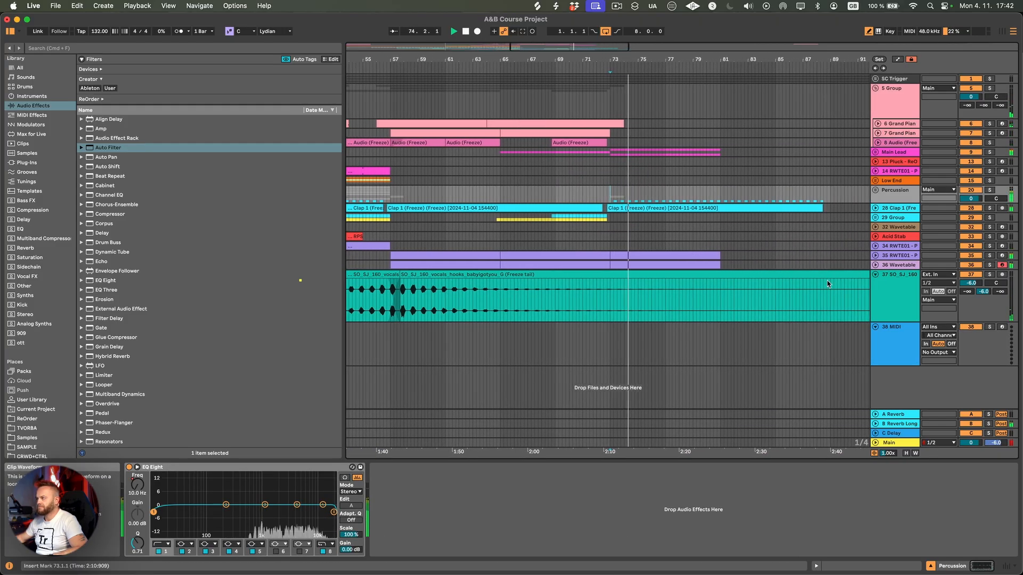
drag(836, 281, 660, 288)
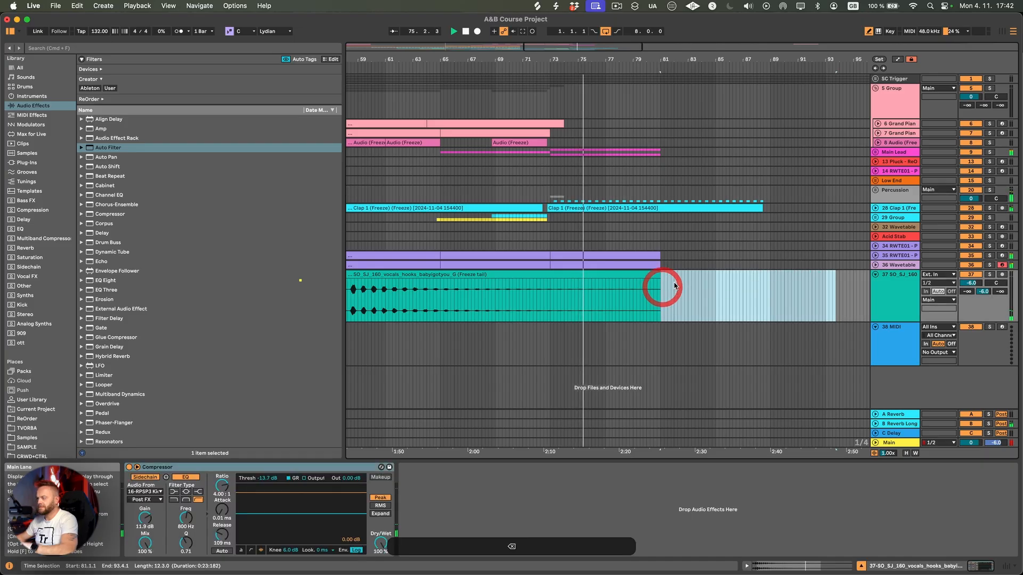
- Unfold the Main Lead group, set the grid to 1 bar, and duplicate the bar 73–81 Main Melody and 12 Wavetable clips to bar 81
click(876, 152)
right_click(708, 171)
click(778, 255)
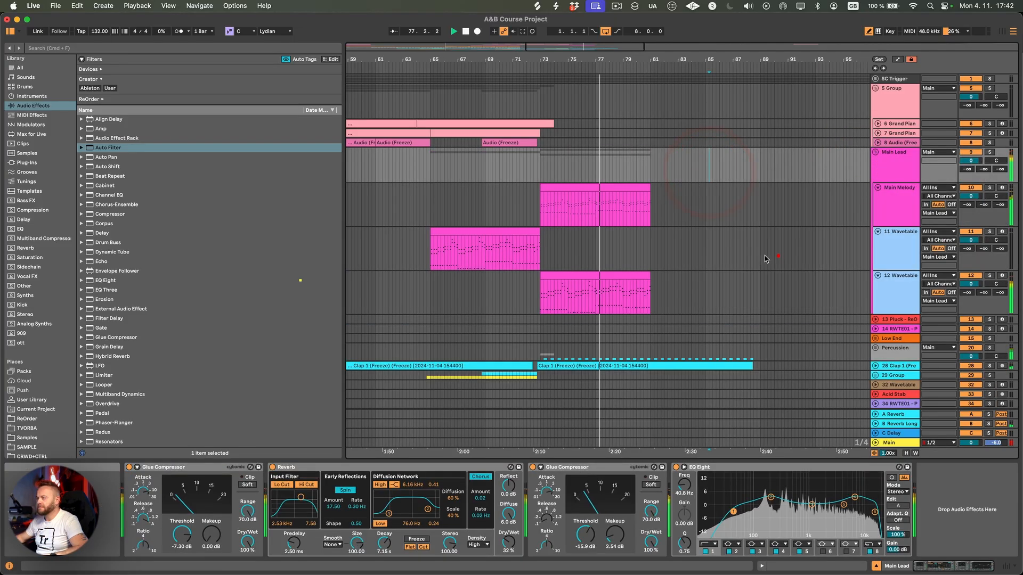
right_click(701, 246)
click(795, 348)
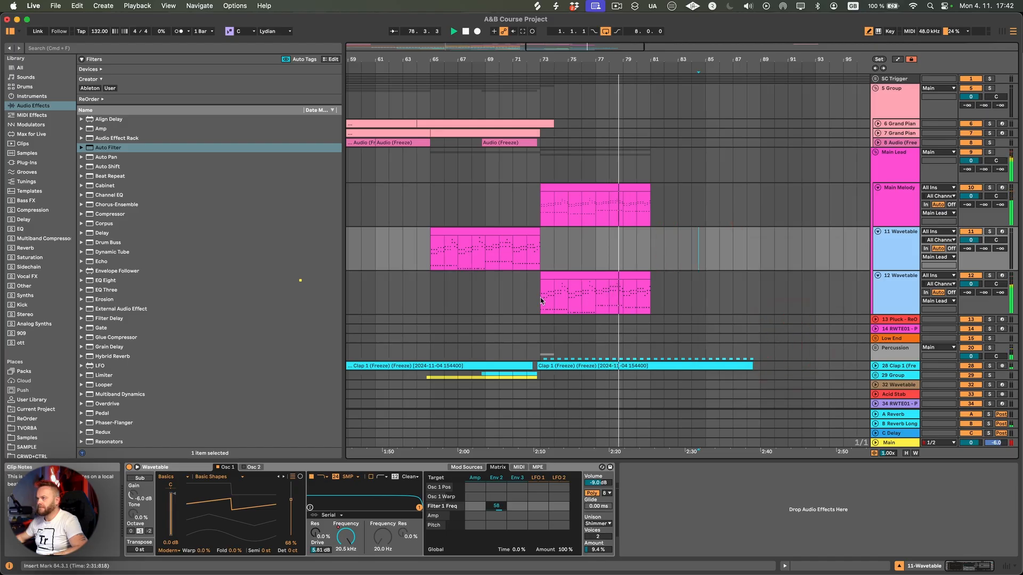
drag(542, 301, 655, 204)
key(super+d)
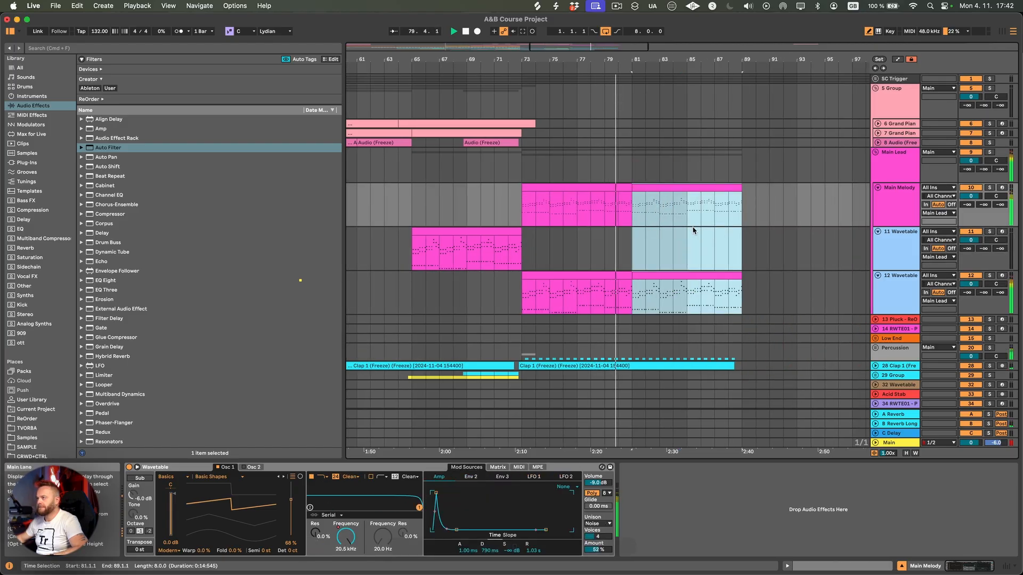
- Unfold group 29, set the grid to 2 bars, and copy the Uplifter 4 and Uplifter 1 clips to lead into bar 89
scroll(693, 231, left, 3)
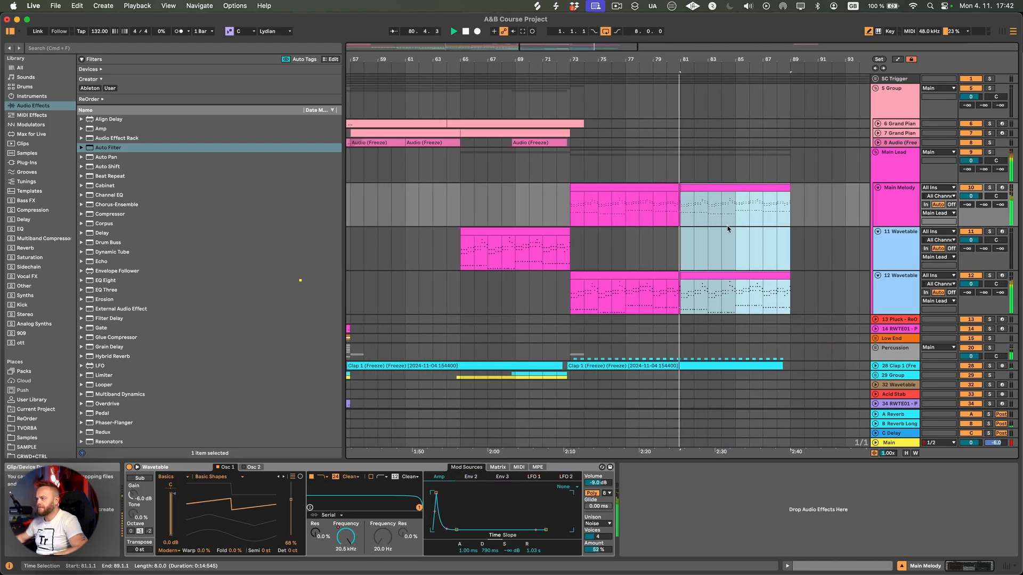
click(875, 375)
scroll(828, 368, down, 5)
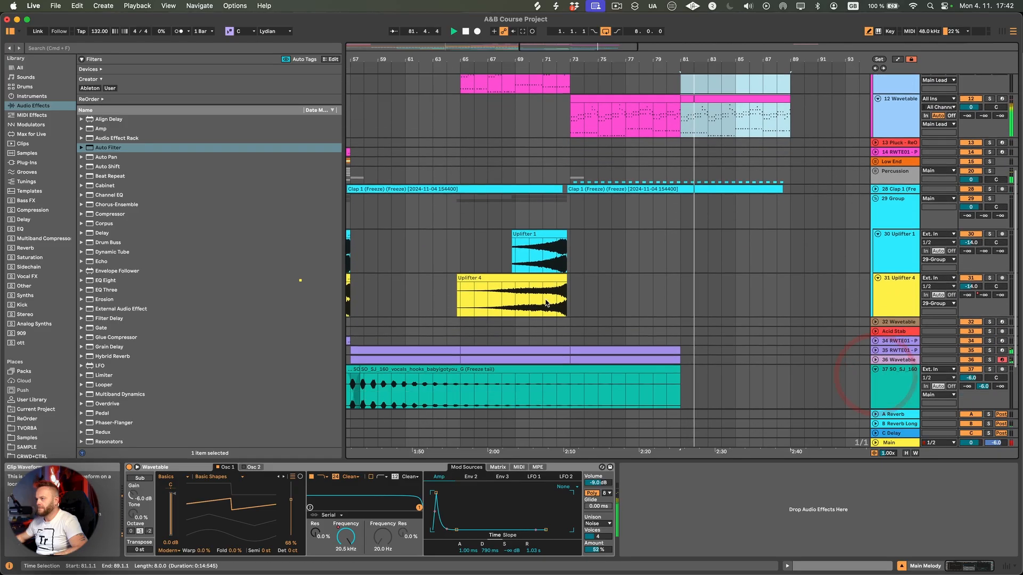
right_click(652, 282)
click(725, 404)
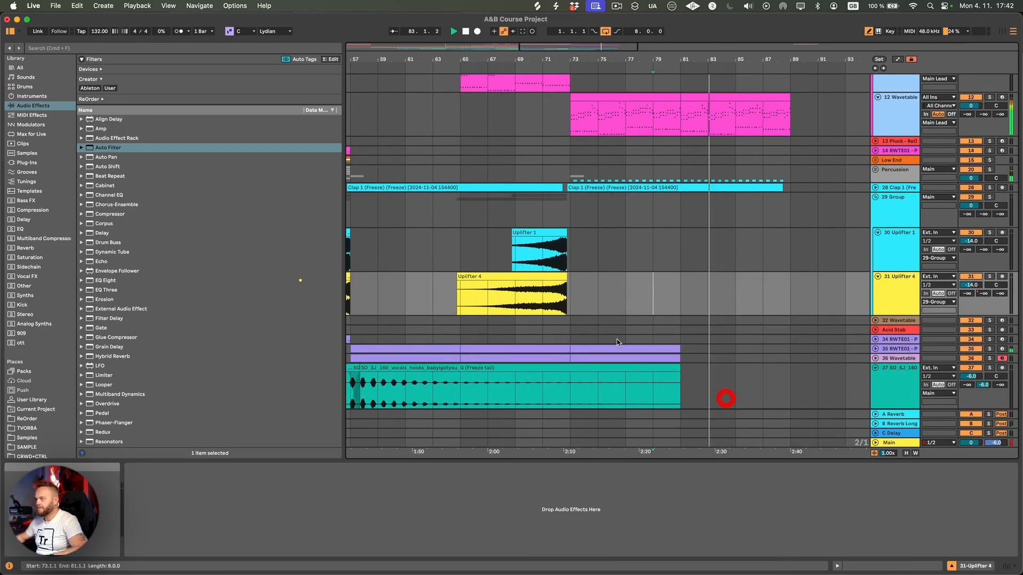
drag(549, 281, 760, 294)
drag(554, 250, 766, 236)
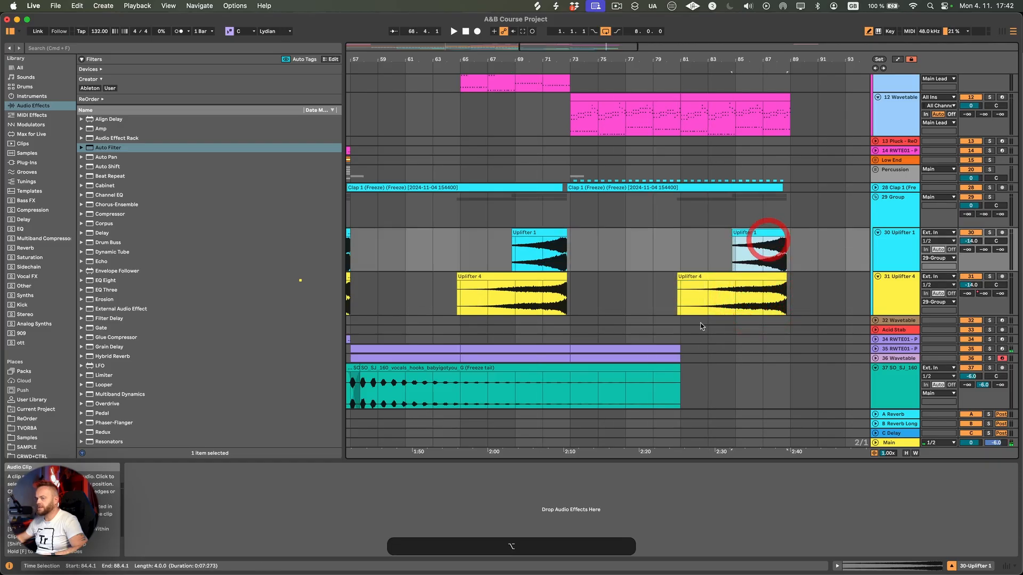
- Unfold the 36 Wavetable track, and move the bass notes in bars 3–6 of the 12 Wavetable clip at bar 81 to C2
scroll(766, 236, down, 3)
click(875, 295)
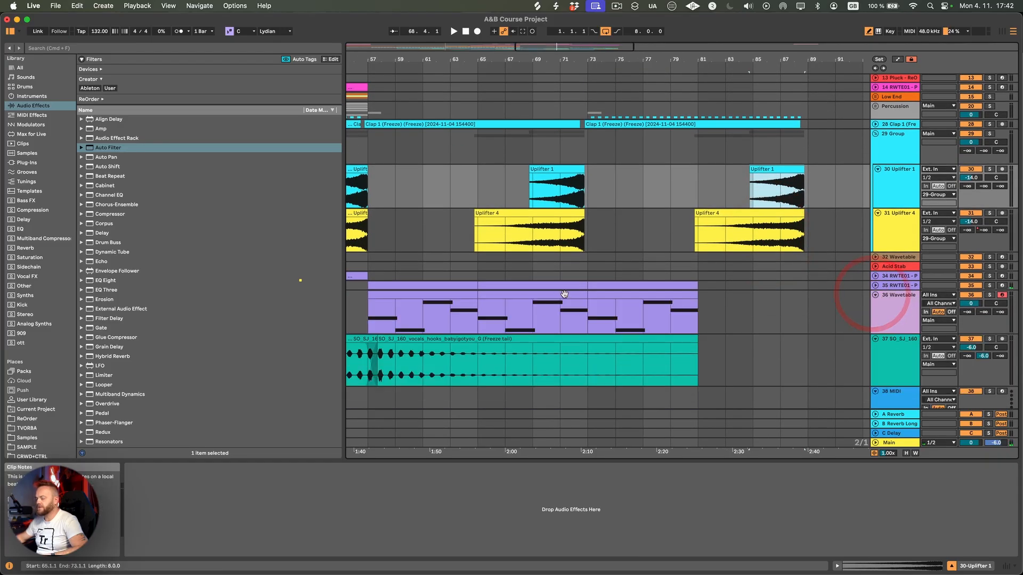
scroll(564, 294, up, 3)
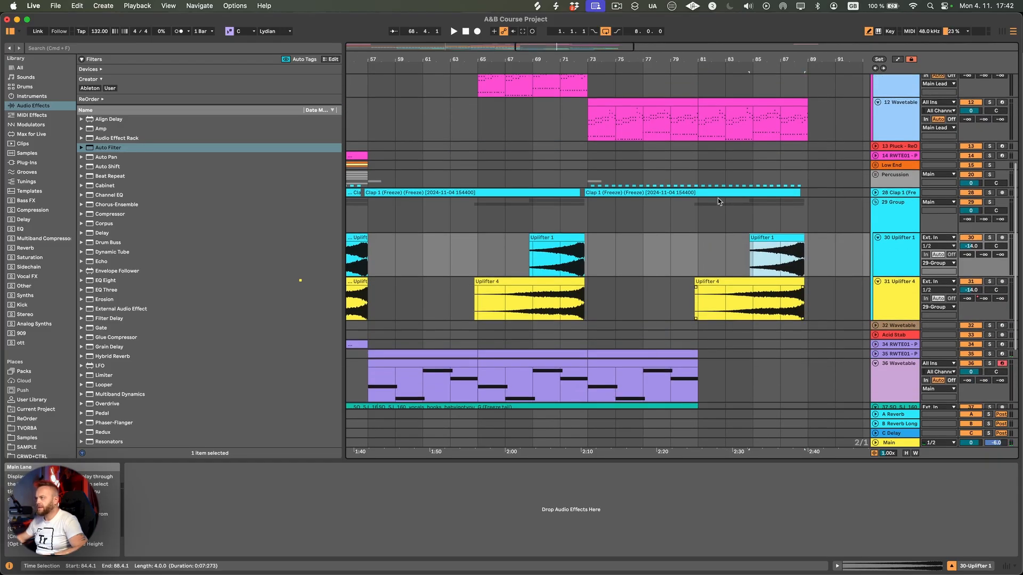
double_click(739, 117)
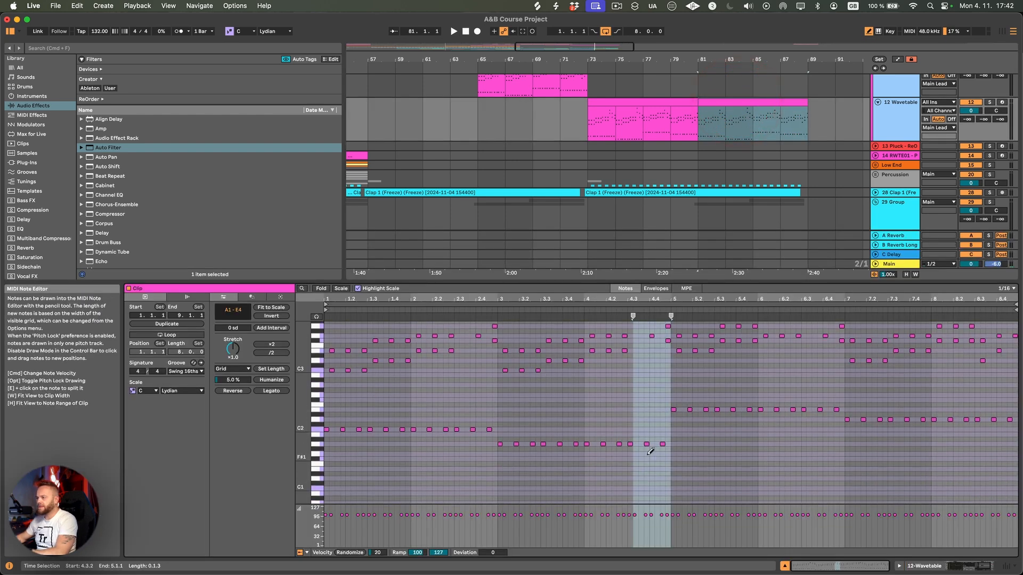
key(b)
drag(696, 409, 500, 409)
scroll(584, 412, up, 1)
drag(647, 374, 842, 397)
key(Down)
scroll(600, 369, up, 4)
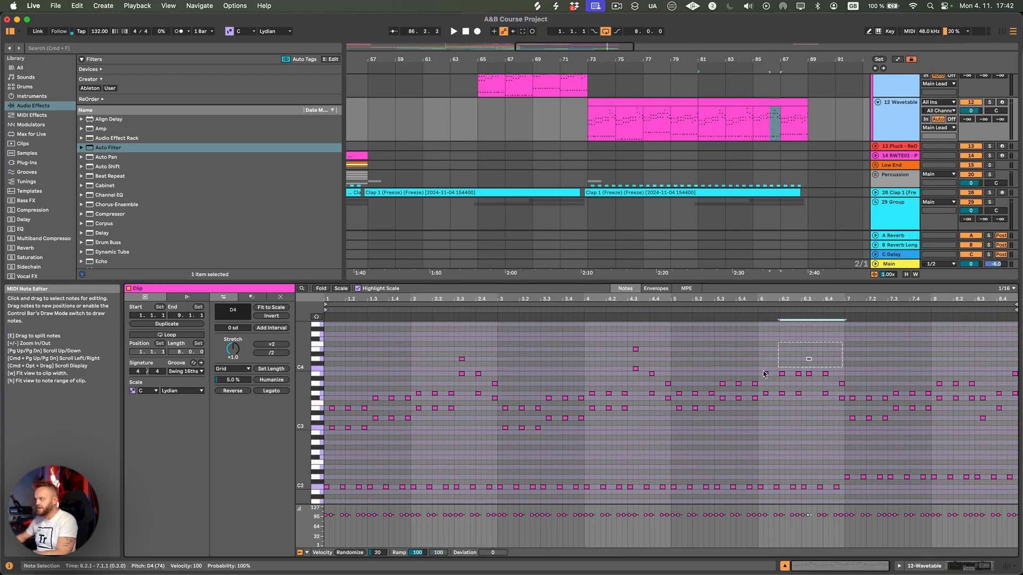
- Replace the melody notes in the clip's bars 3–6 with two duplicates of the bars 1–2 melody and play from bar 81
drag(764, 374, 497, 430)
key(BackSpace)
drag(498, 350, 313, 440)
key(super+d)
key(super+d)
key(space)
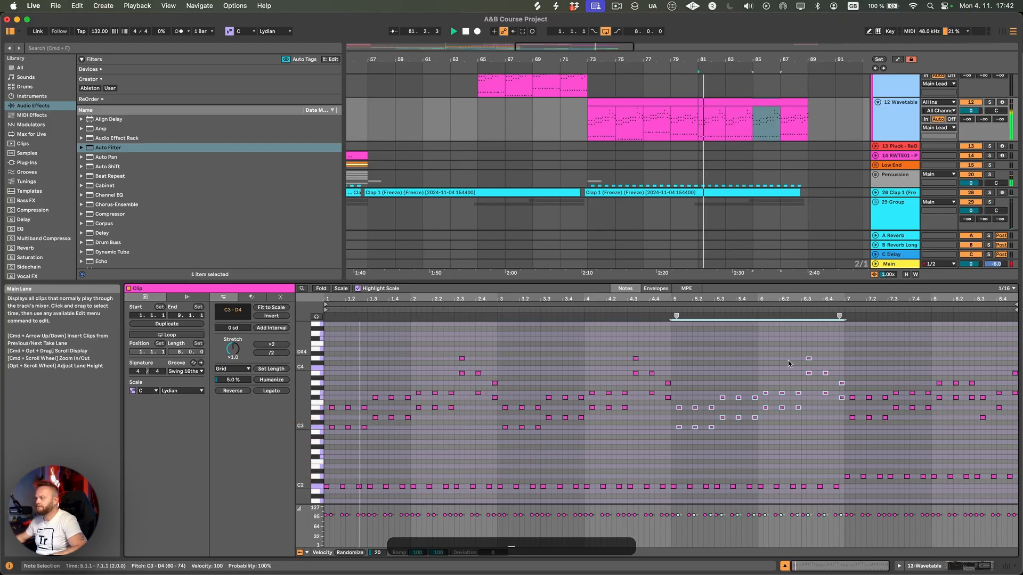
- Copy the 12 Wavetable clip at bar 81 onto the Main Melody track and transpose all its notes up one octave
click(924, 566)
scroll(806, 290, down, 5)
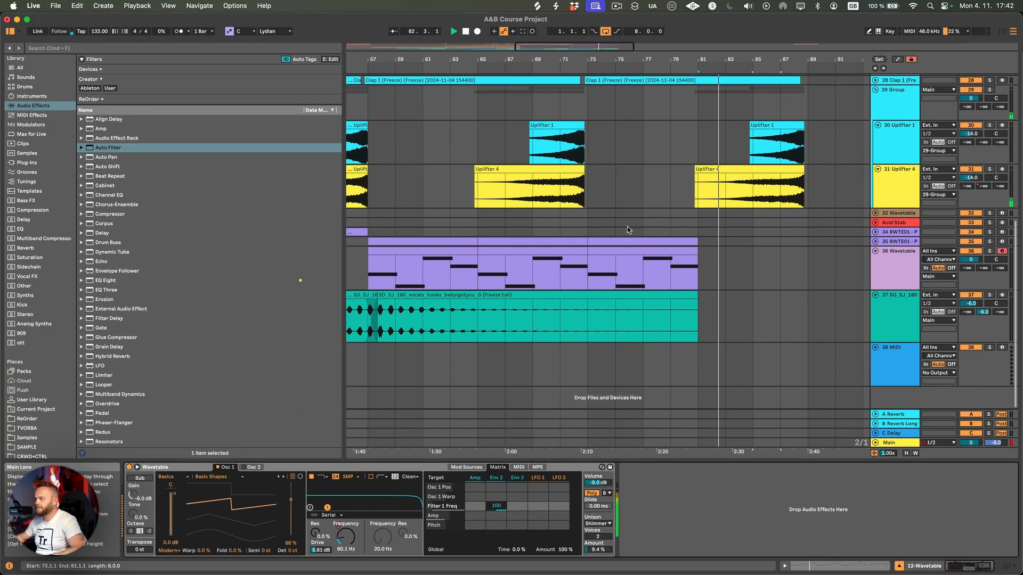
scroll(742, 239, up, 10)
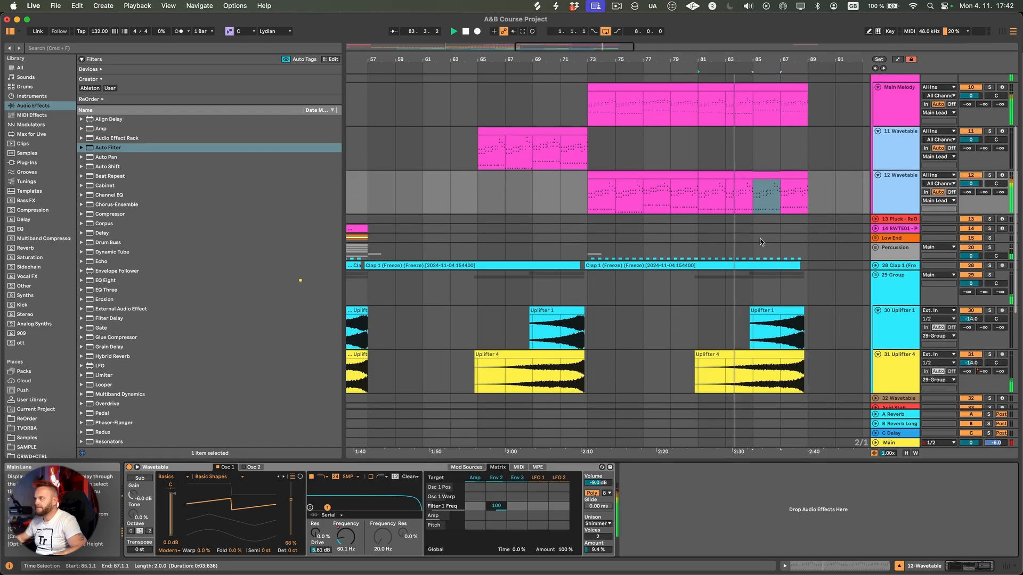
click(735, 149)
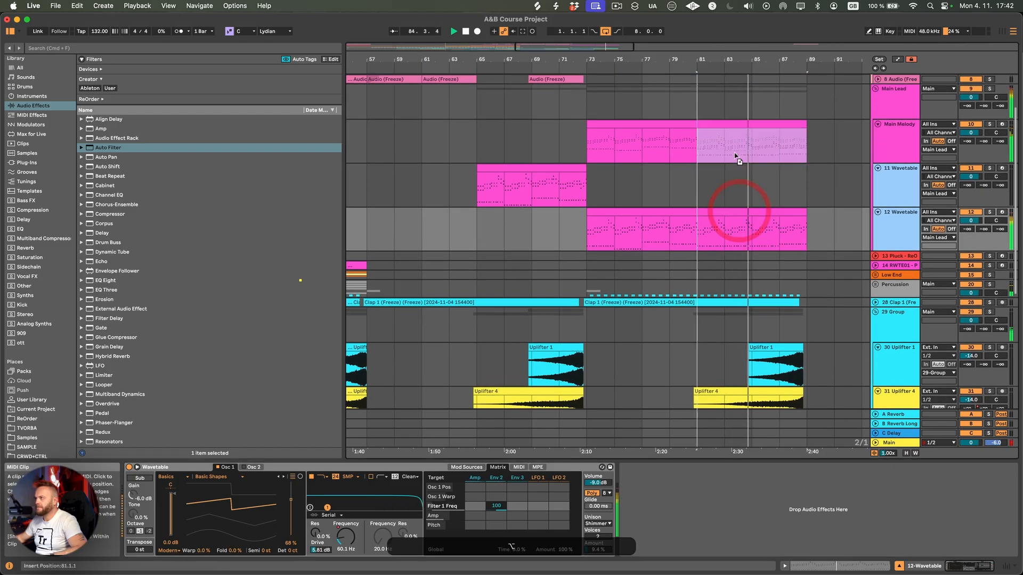
double_click(731, 122)
click(720, 445)
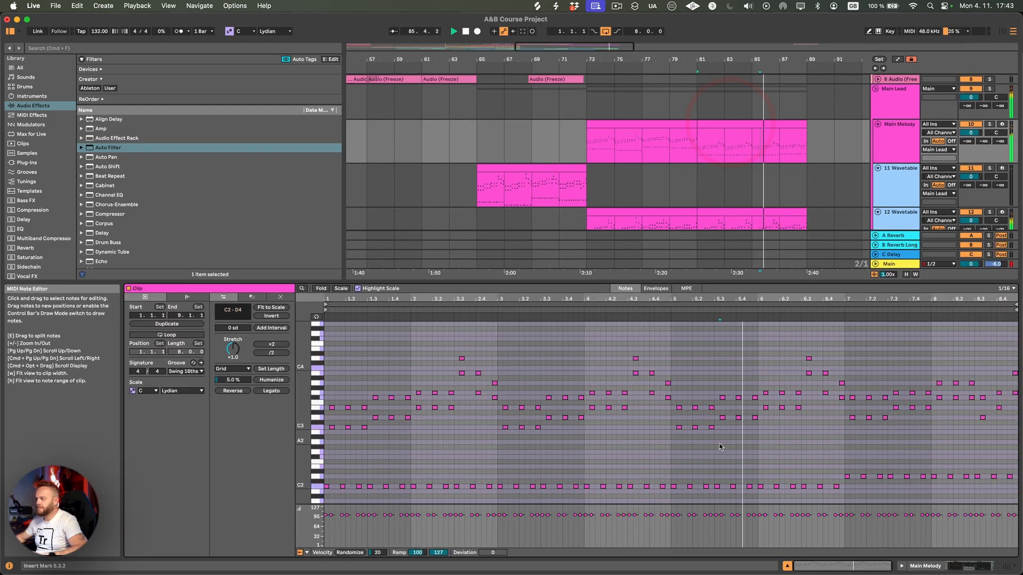
key(super+a)
key(shift+Up)
- With automation shown, copy the bar 65–73 clip of 11 Wavetable to bar 81 and delete the 12 Wavetable clip at bars 81–89
key(shift+a)
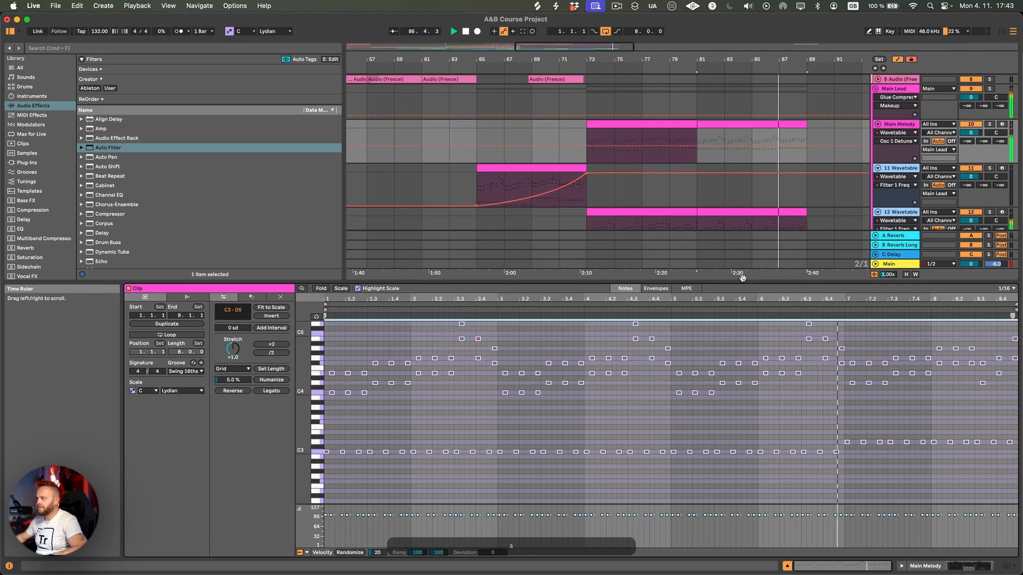
drag(728, 280, 728, 389)
key(space)
drag(549, 171, 749, 189)
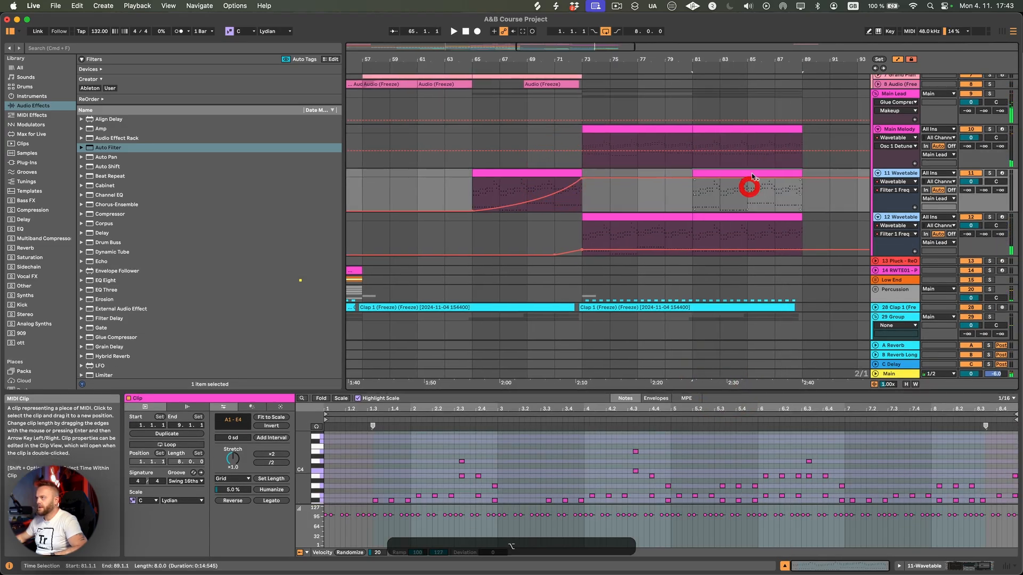
click(748, 129)
drag(698, 233, 793, 217)
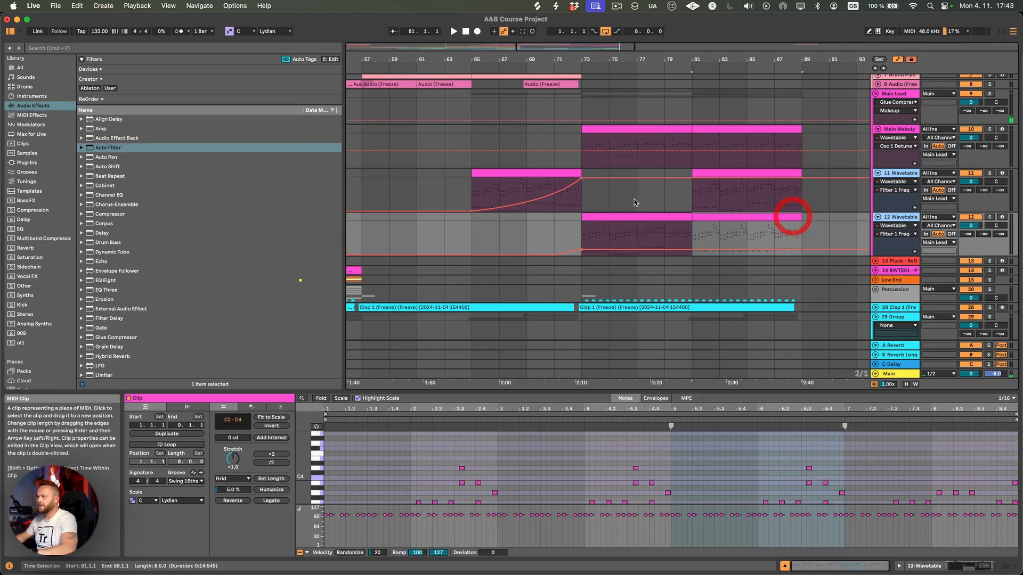
key(BackSpace)
- Copy the bar 73–81 clips of 12 Wavetable and Main Melody to bar 89
drag(622, 218, 831, 231)
click(650, 130)
drag(650, 130, 845, 146)
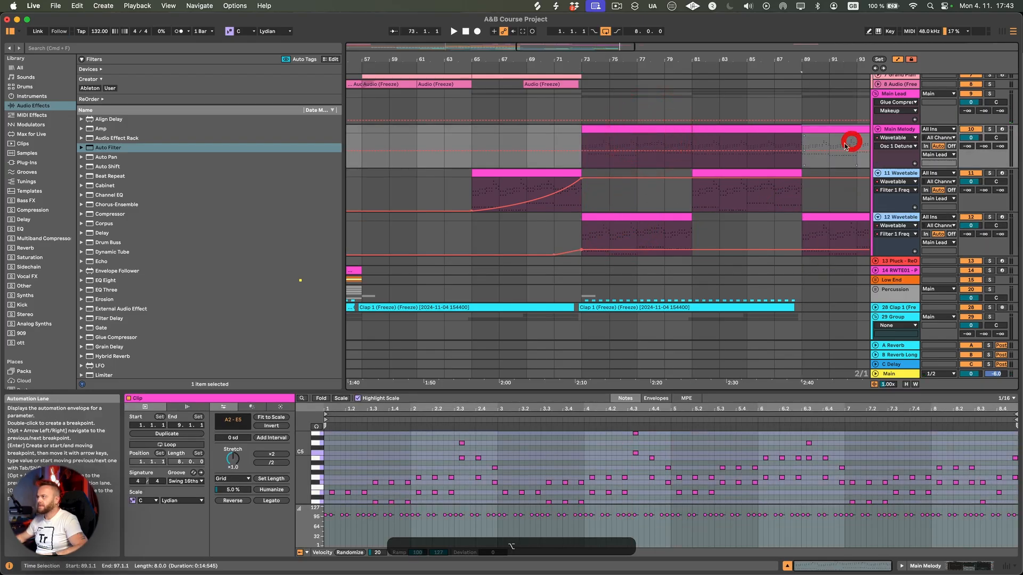
click(530, 173)
drag(531, 172, 735, 188)
key(alt+super+z)
- Copy 11 Wavetable's Filter 1 Freq automation ramp from bars 65–73 to bar 81 and play from there
mouse_move(577, 196)
mouse_down()
mouse_move(477, 190)
mouse_move(580, 194)
mouse_up()
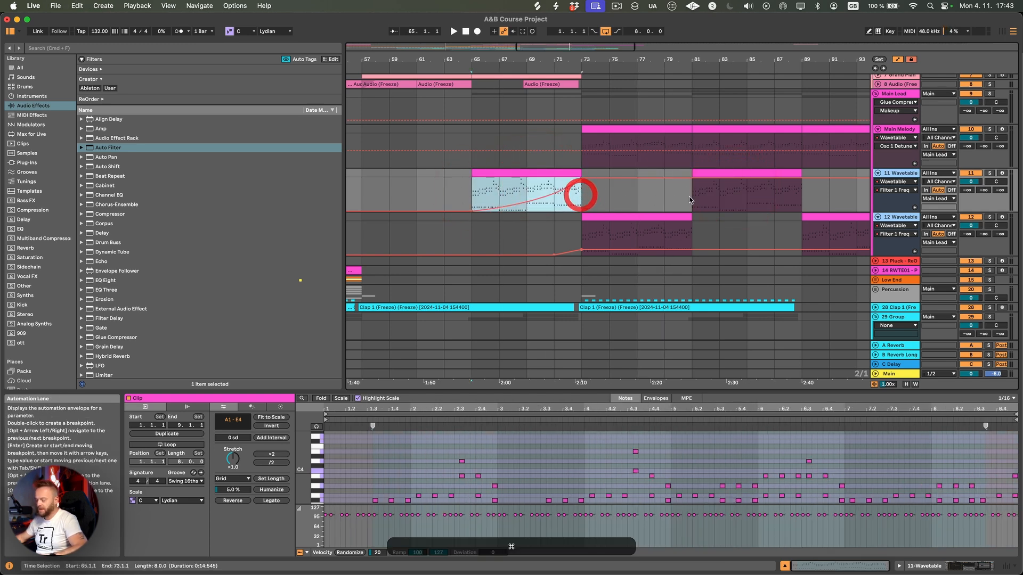
key(super+c)
click(695, 199)
key(super+v)
key(space)
- Deactivate the Main Melody clip at bars 81–89 and make 11 Wavetable's filter automation fall gradually from bar 79 to bar 81
drag(701, 193, 688, 190)
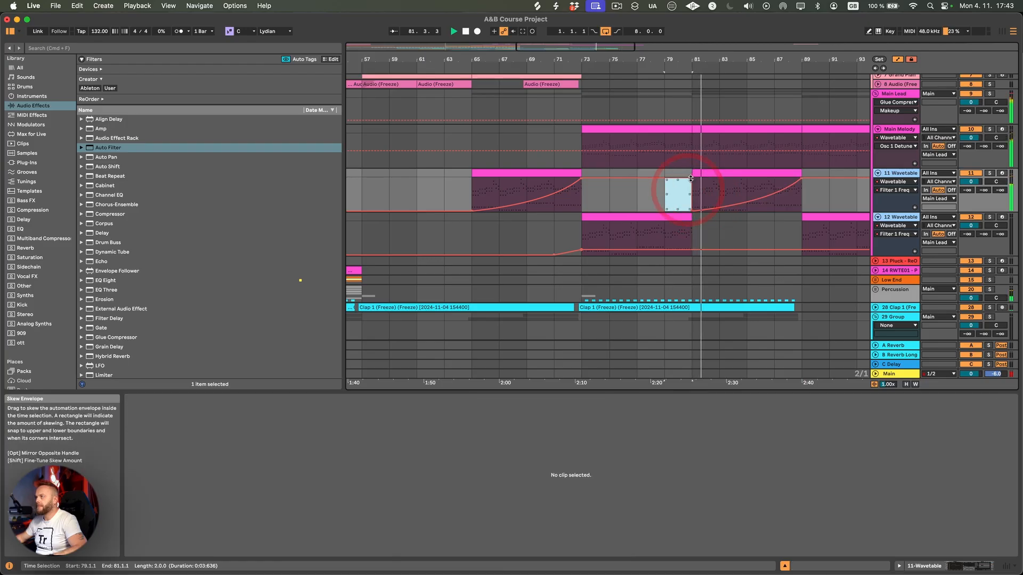
click(713, 128)
click(681, 187)
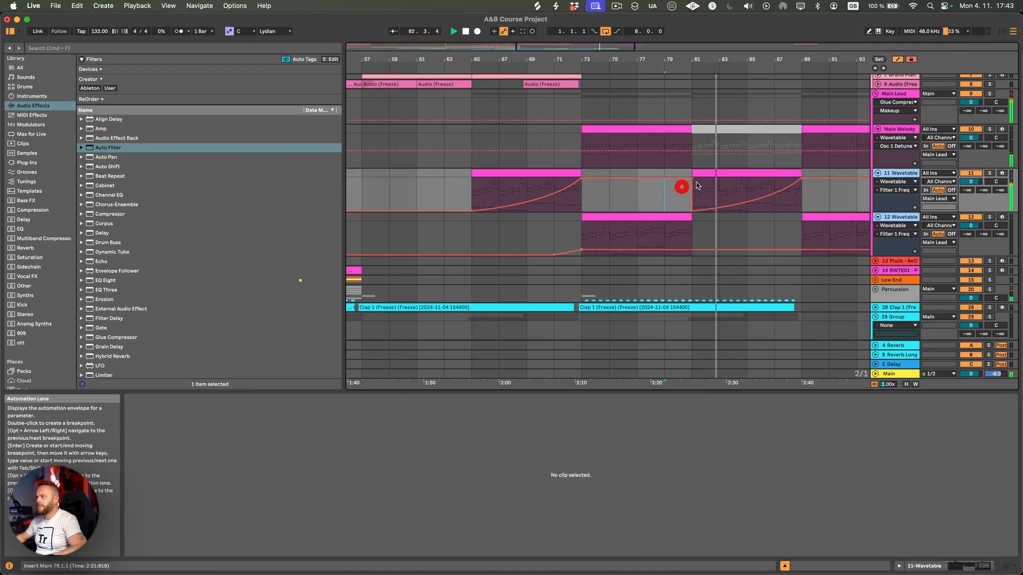
- Unfold the Percussion group and copy the bar 73 Crash clip to bars 81 and 89
scroll(664, 184, down, 5)
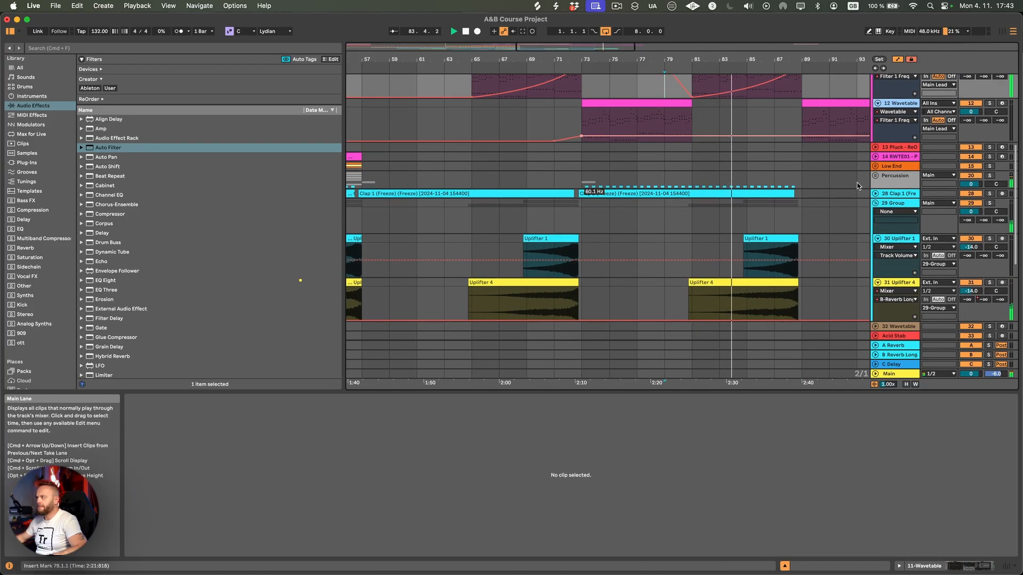
click(875, 176)
drag(588, 257, 694, 258)
drag(695, 258, 803, 266)
scroll(803, 266, down, 3)
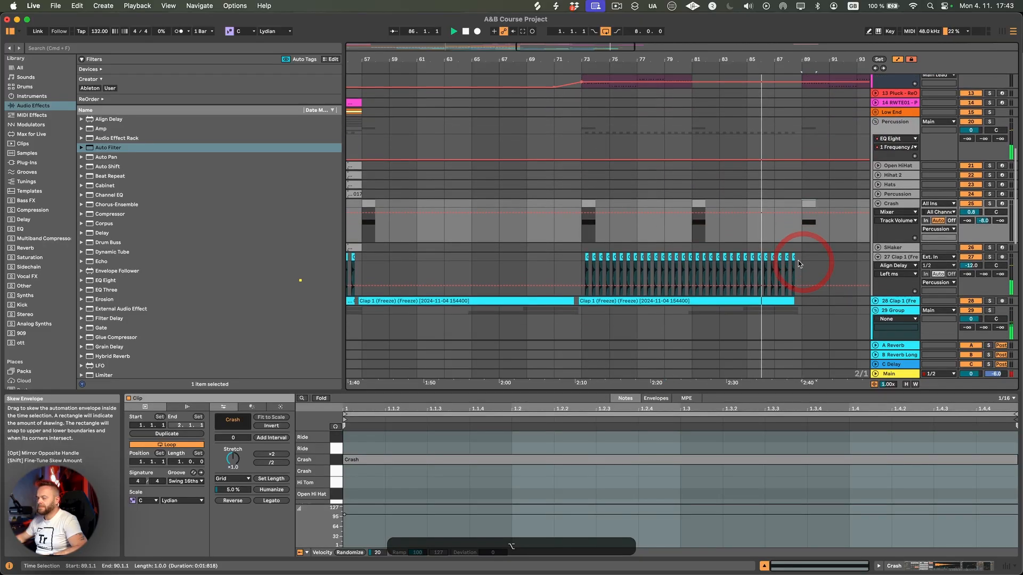
- Review the tracks leading up to bar 89 and play the arrangement from bar 65
drag(669, 58, 719, 44)
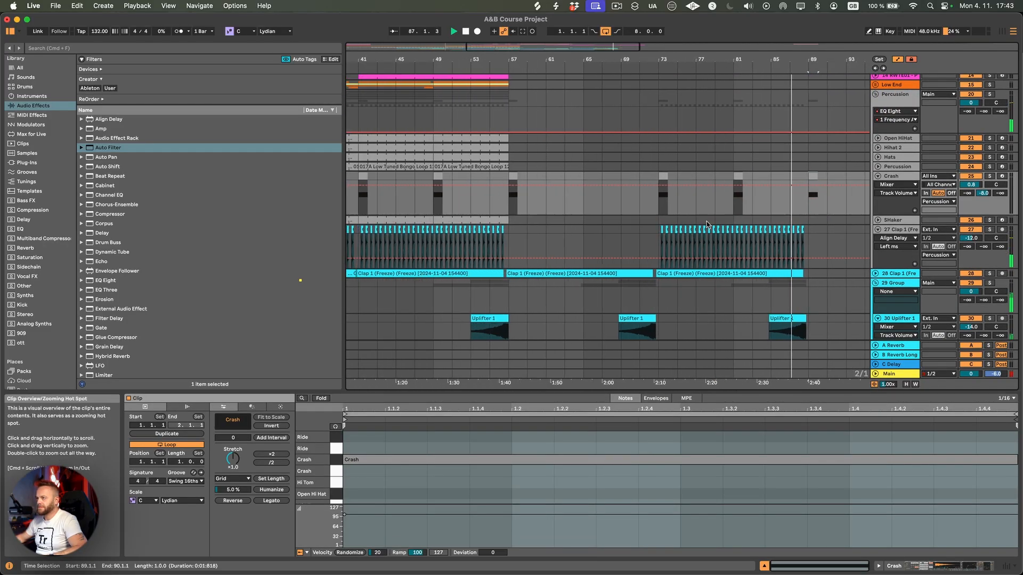
scroll(718, 221, down, 2)
scroll(724, 222, right, 5)
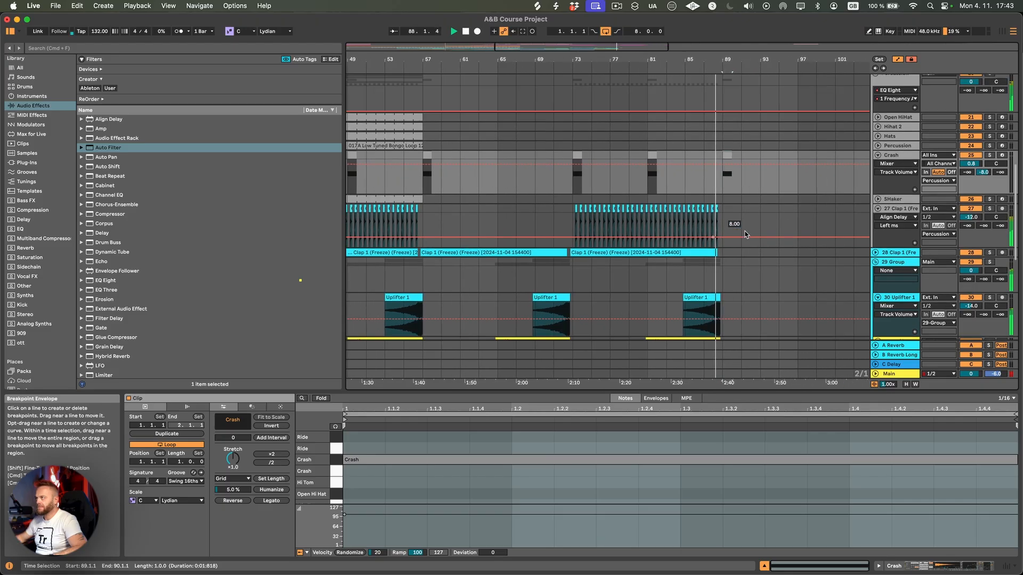
scroll(704, 220, up, 10)
scroll(682, 218, left, 5)
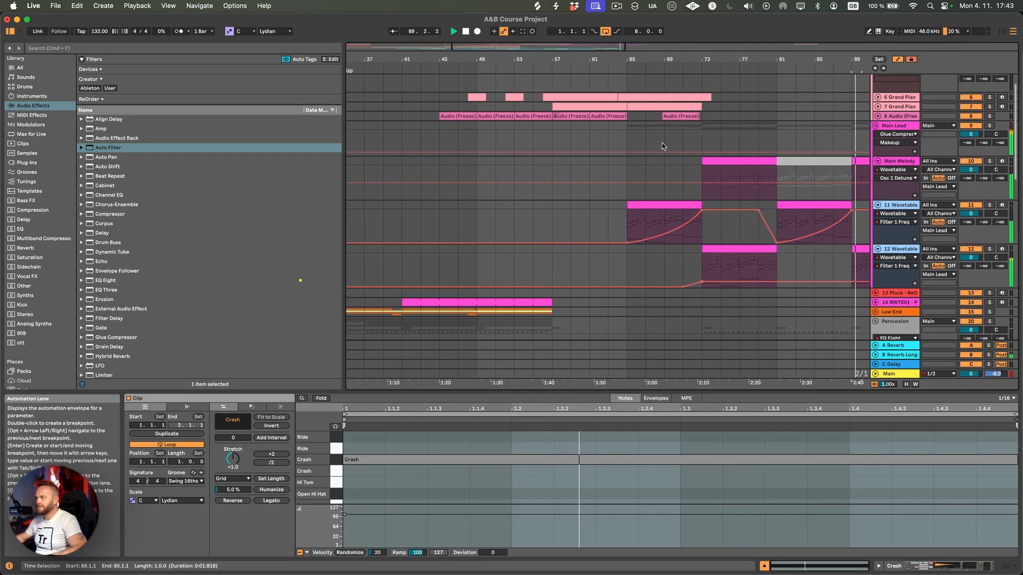
click(634, 137)
scroll(672, 165, up, 2)
scroll(672, 164, down, 10)
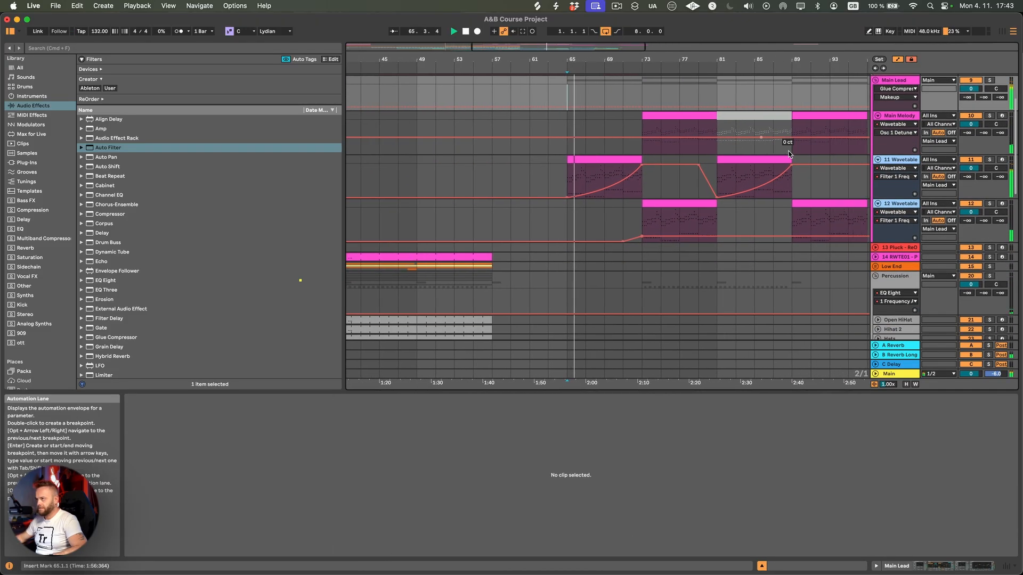
- Set the fixed grid to 8 bars and copy the 32 Wavetable clip from bar 17 to bar 73
scroll(772, 191, down, 3)
right_click(804, 252)
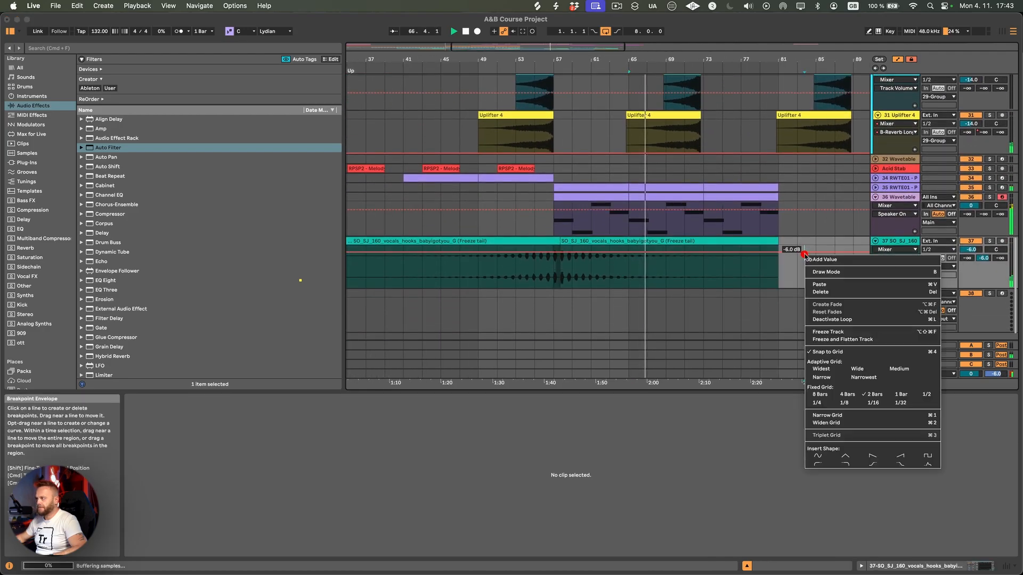
click(820, 396)
drag(453, 59, 468, 24)
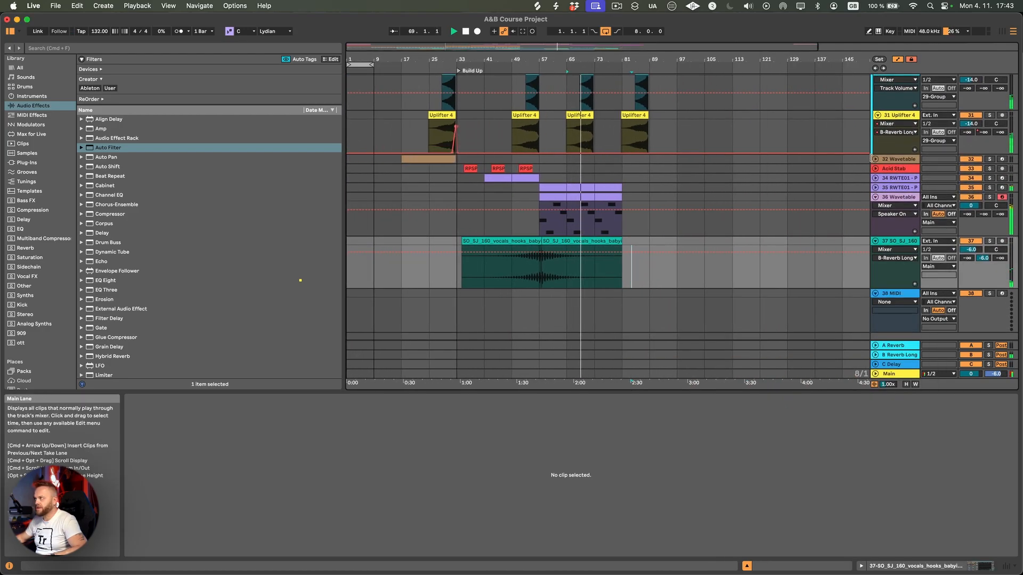
drag(415, 157, 613, 159)
- Unfold the Low End group and copy the bar 41–49 kick and SUB BASS clips to bar 89
scroll(586, 170, up, 10)
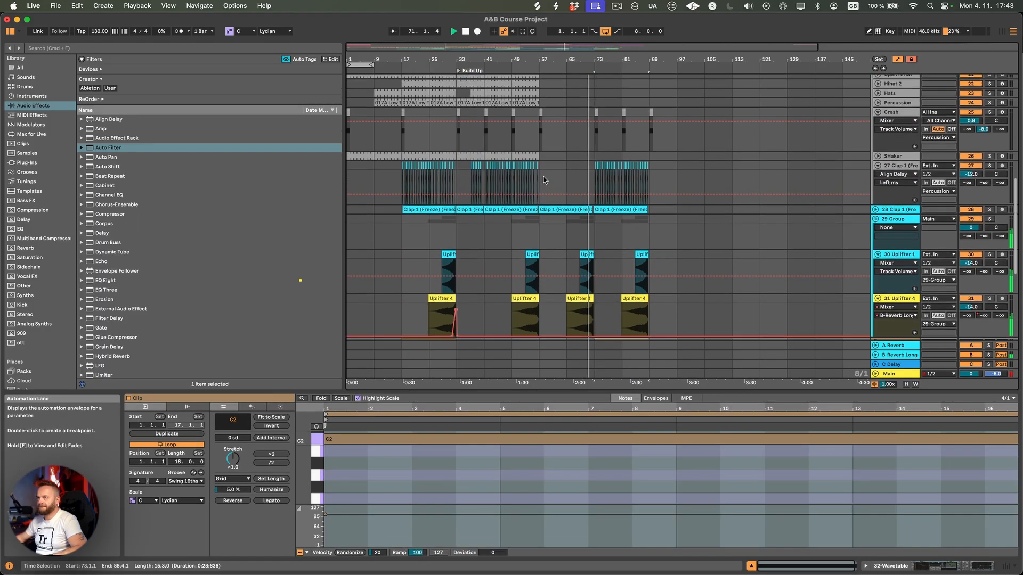
scroll(549, 179, up, 3)
scroll(556, 181, up, 3)
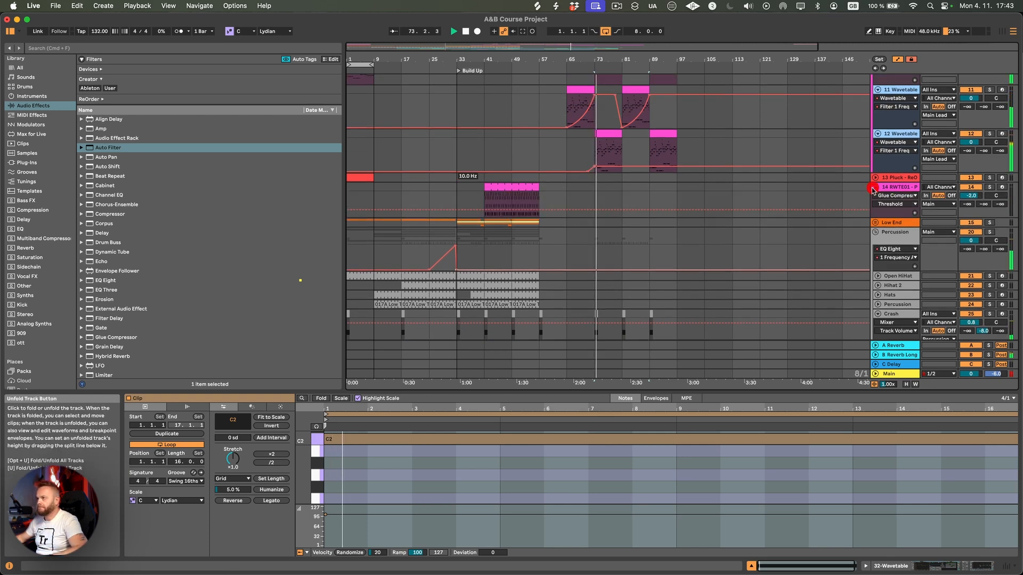
click(875, 189)
click(875, 198)
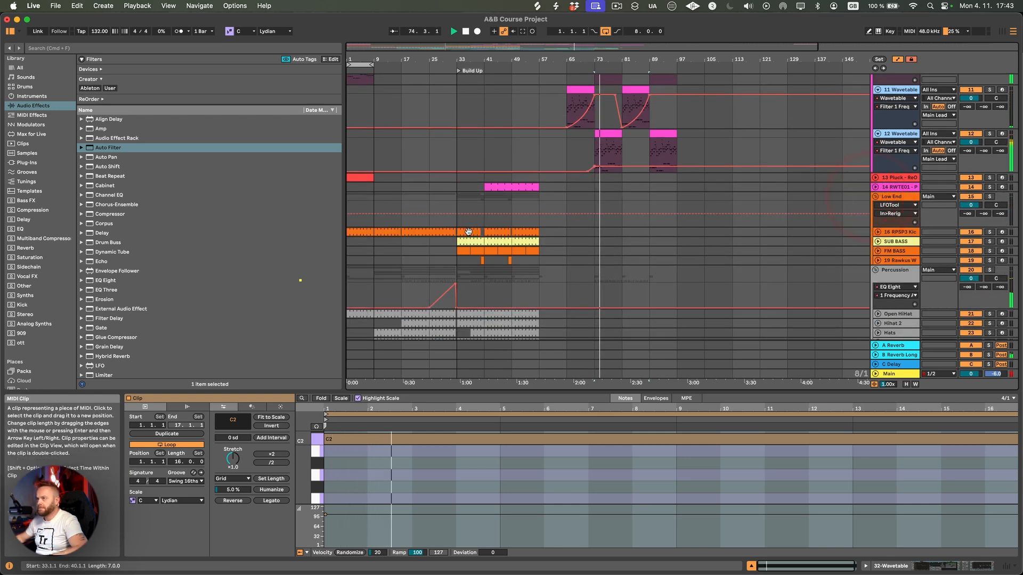
click(469, 232)
shift+click(497, 233)
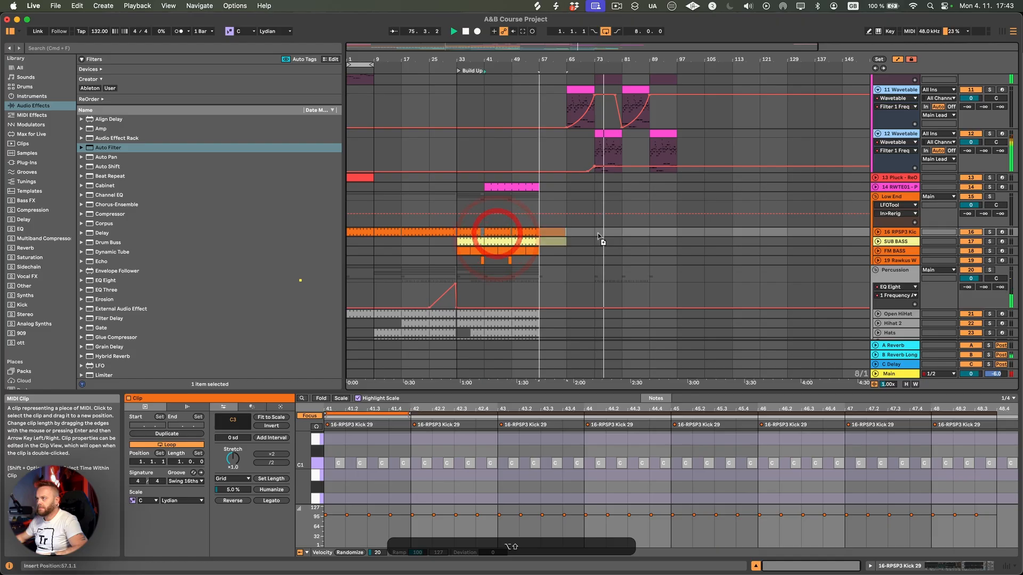
- Copy the one-bar 19 Rawkus Wobble clip from bar 48 to bar 88
scroll(555, 264, down, 1)
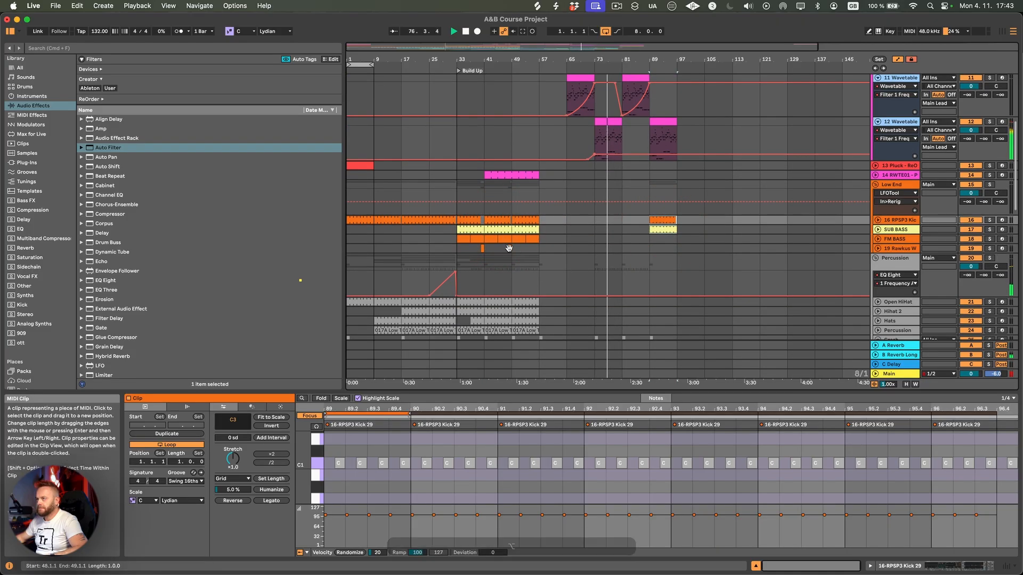
drag(509, 249, 588, 252)
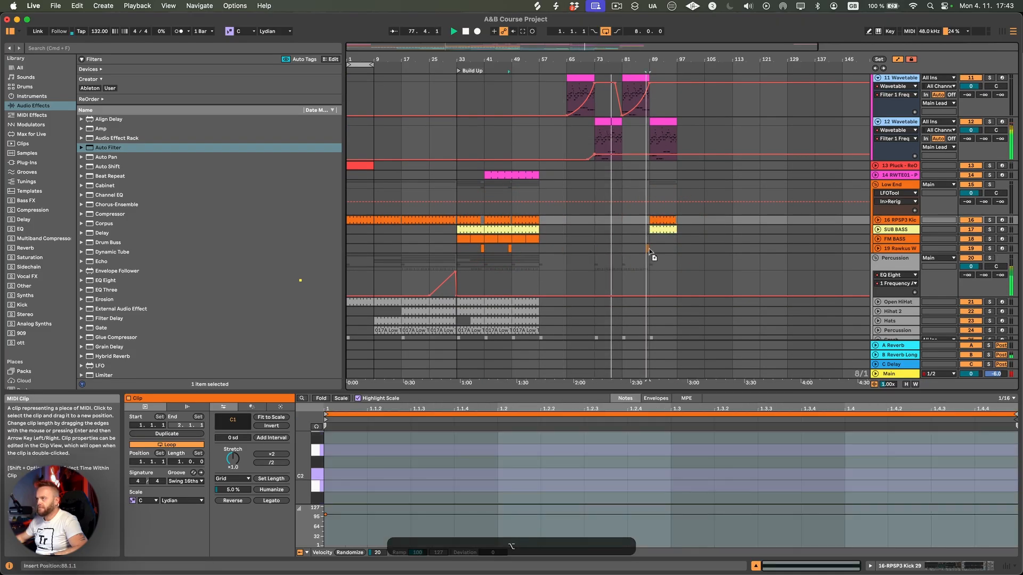
key(alt+super+z)
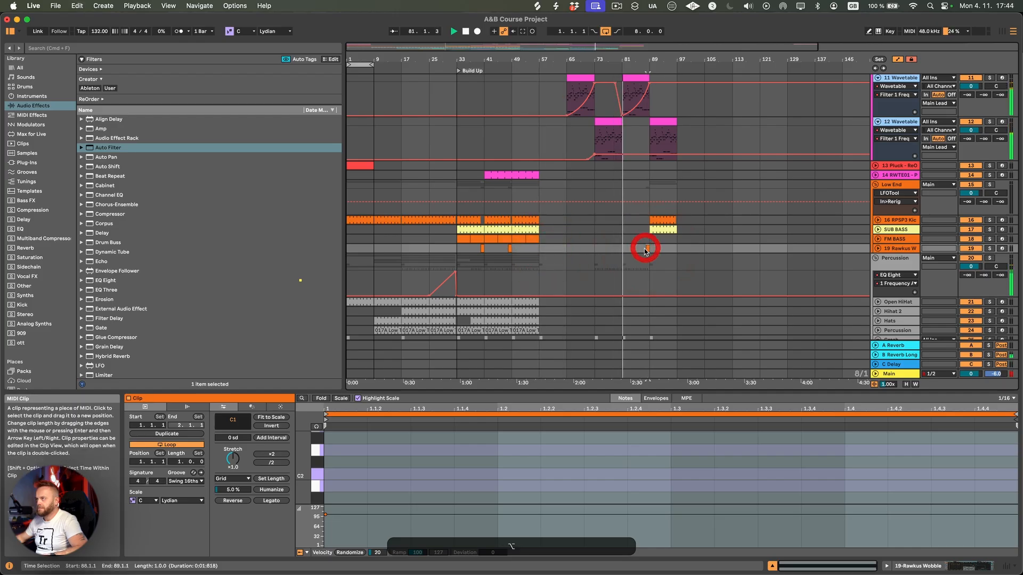
- Examine the lead, pluck, low-end and percussion tracks around bar 89 while the arrangement plays into that section
scroll(617, 257, down, 4)
scroll(617, 258, up, 10)
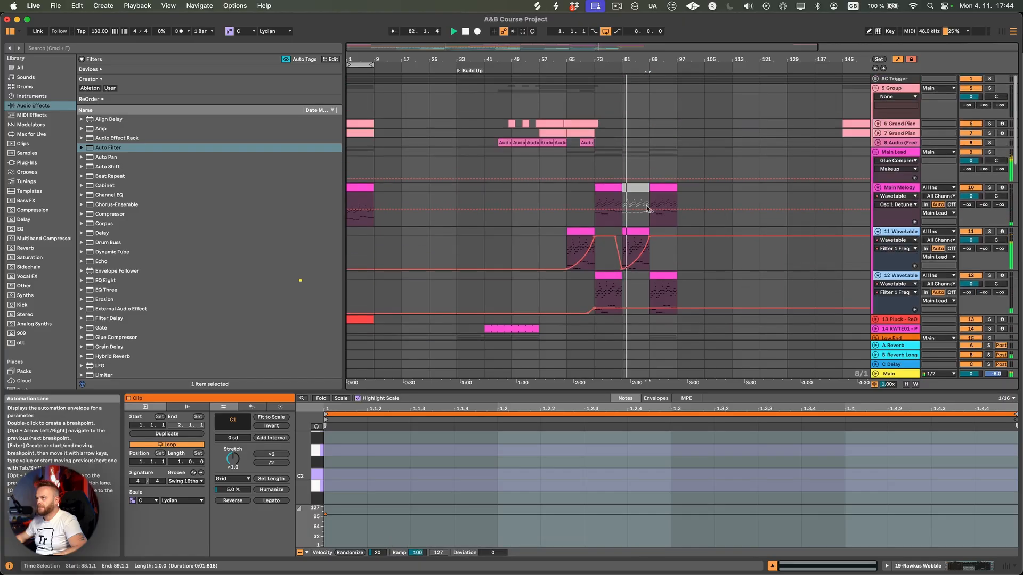
scroll(648, 207, down, 10)
scroll(574, 174, up, 5)
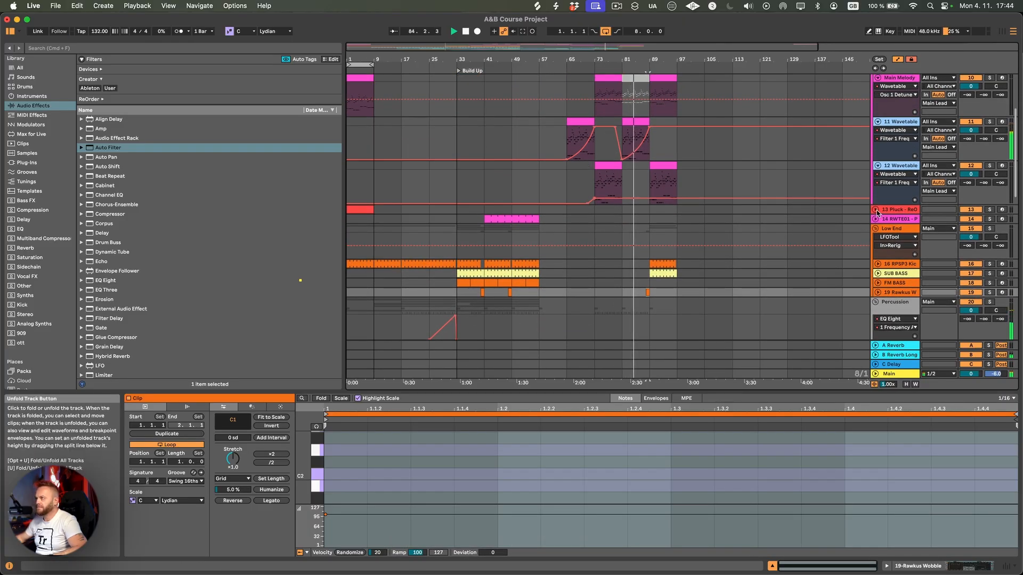
scroll(707, 209, down, 8)
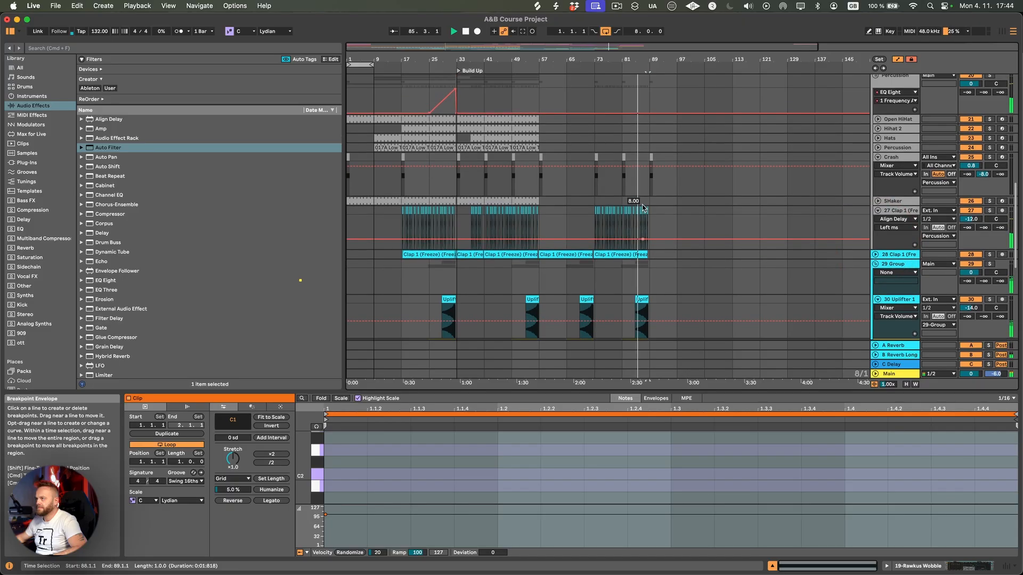
scroll(643, 207, up, 6)
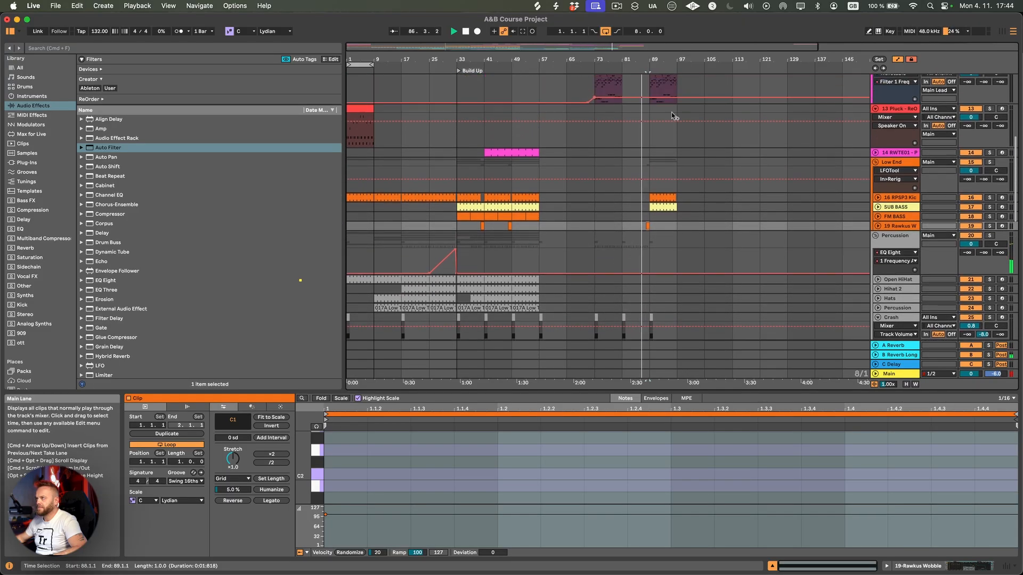
drag(651, 58, 651, 327)
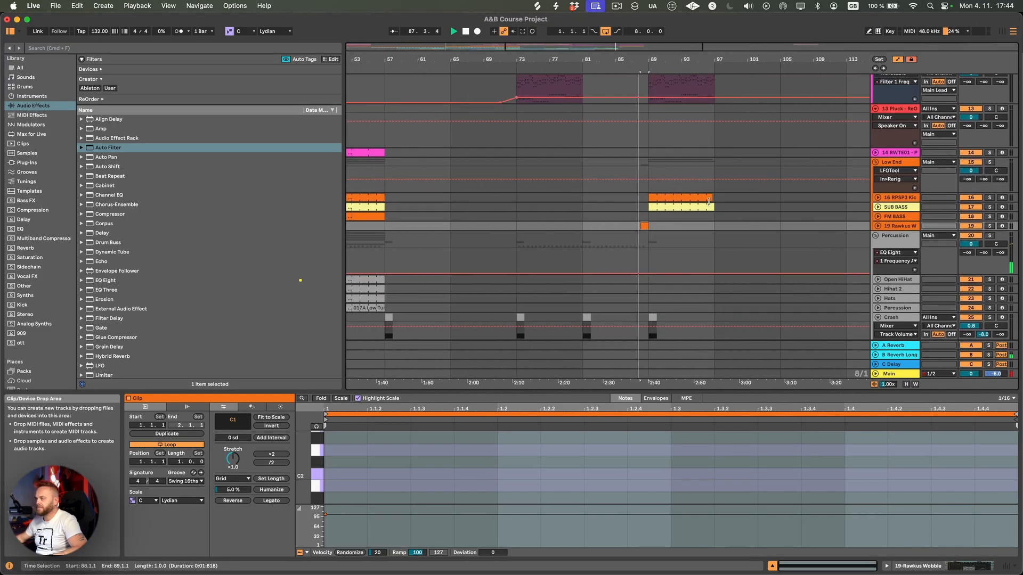
scroll(701, 213, up, 2)
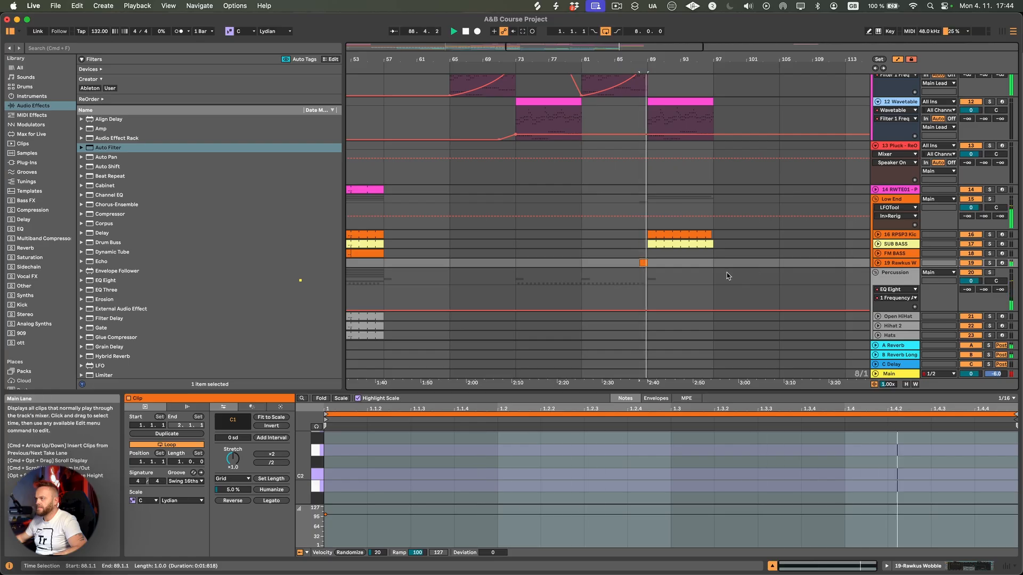
drag(710, 392, 715, 364)
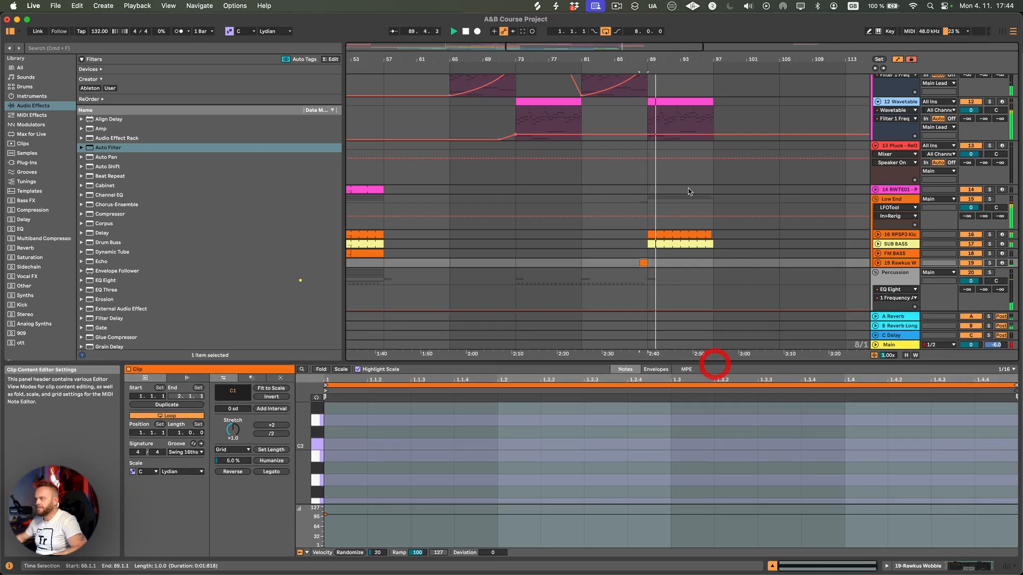
- Consolidate the SUB BASS clips at bars 89–97 into a single clip
scroll(674, 221, down, 1)
click(675, 229)
key(super+j)
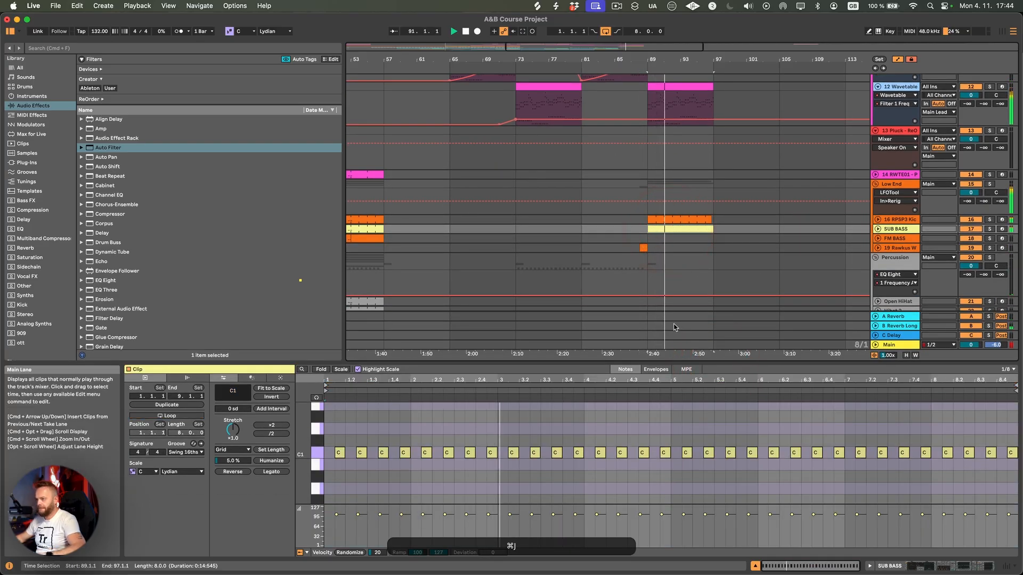